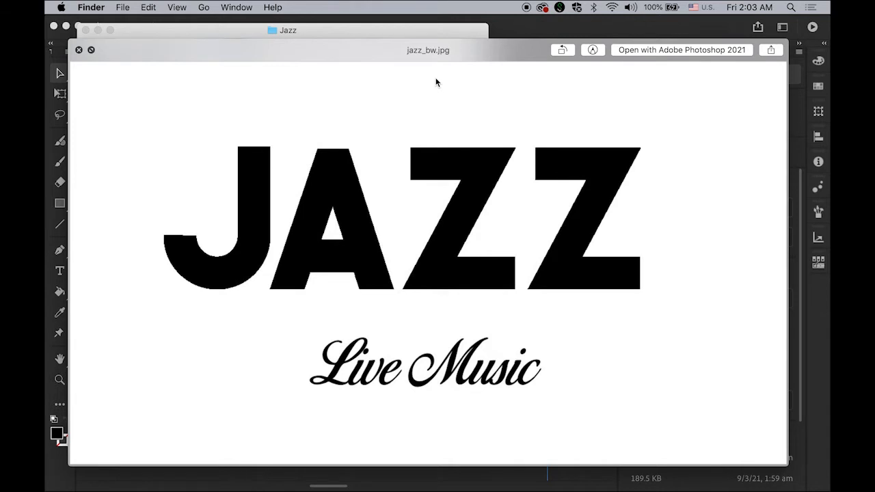
Preview the colour reference image jazz_clr.jpg and the jazz.mp4 animation in the Jazz folder
{"action": "key", "text": "Down"}
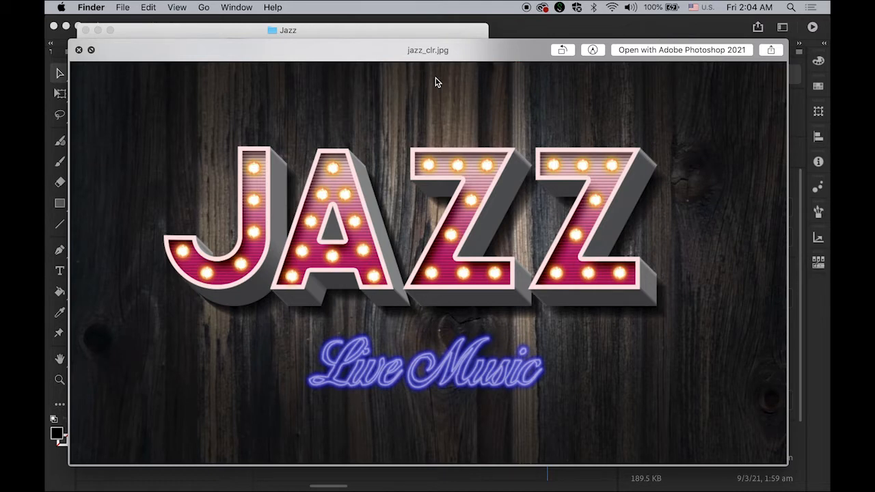
{"action": "key", "text": "space"}
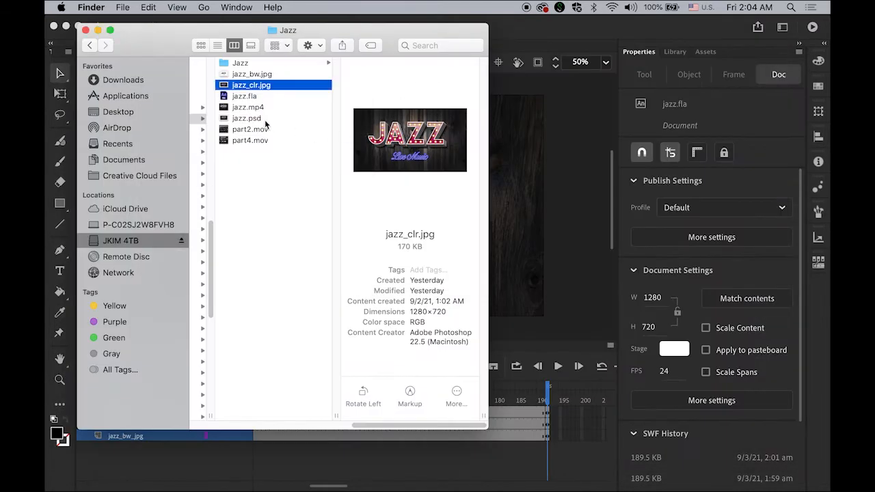
{"action": "left_click", "coordinate": [227, 108]}
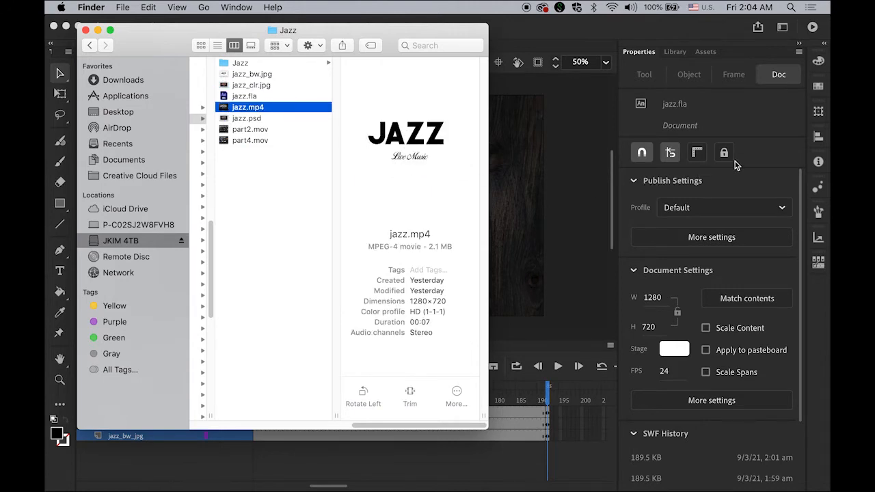
{"action": "key", "text": "space"}
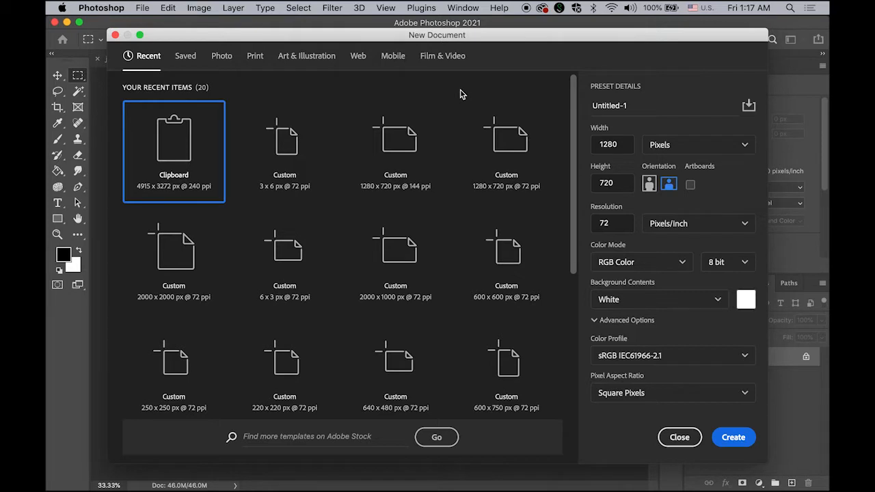
Switch to Photoshop and create a 1280 x 720 pixel document at 72 pixels/inch, RGB Color, with a white background
{"action": "left_click", "coordinate": [623, 144]}
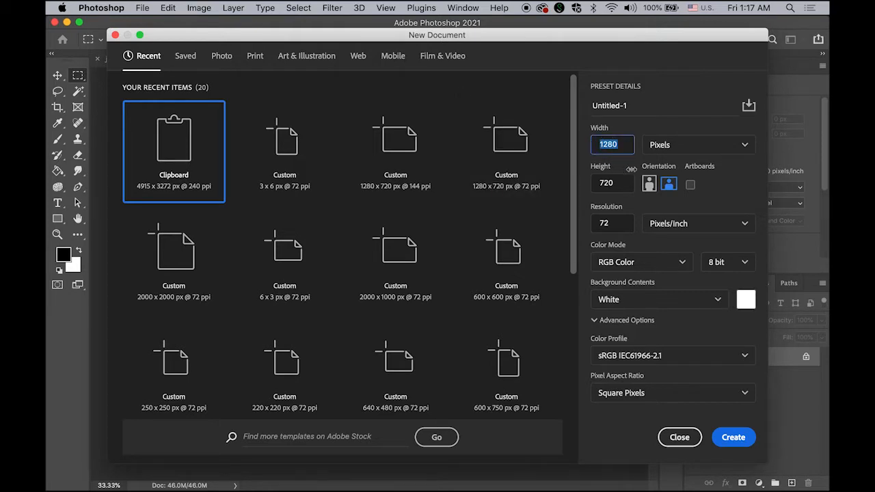
{"action": "left_click", "coordinate": [708, 152]}
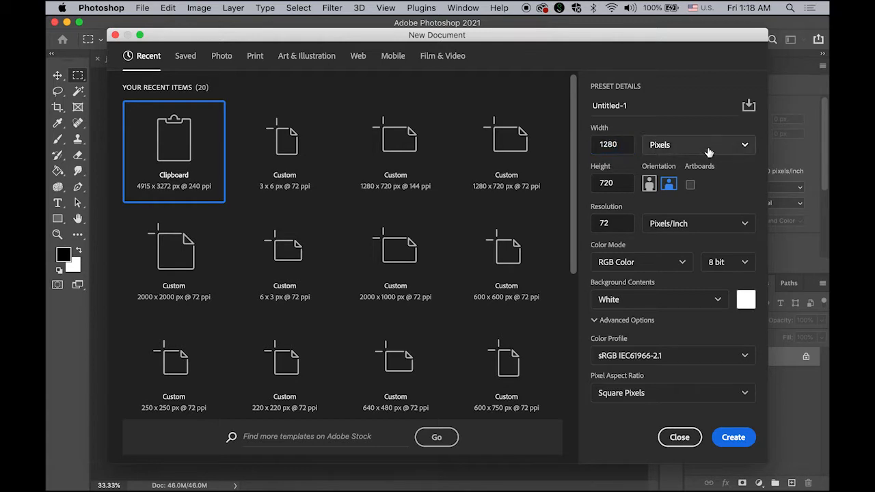
{"action": "left_click", "coordinate": [708, 149]}
{"action": "left_click", "coordinate": [620, 185]}
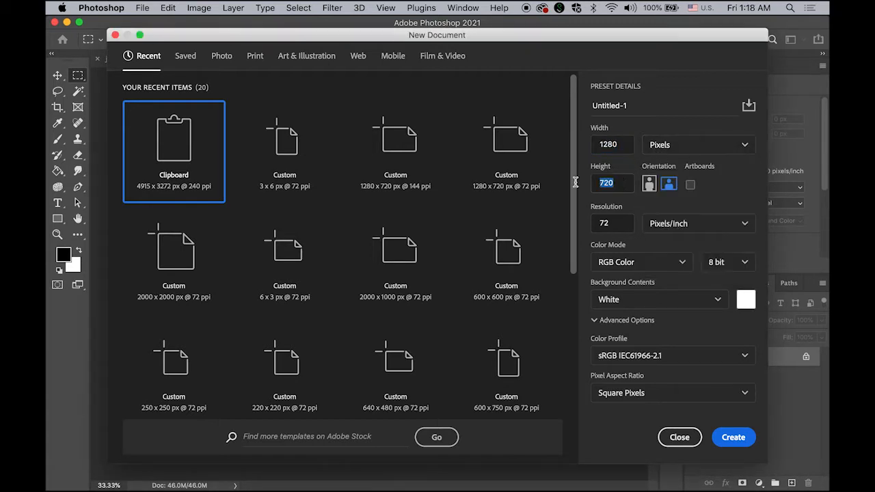
{"action": "left_click", "coordinate": [601, 223]}
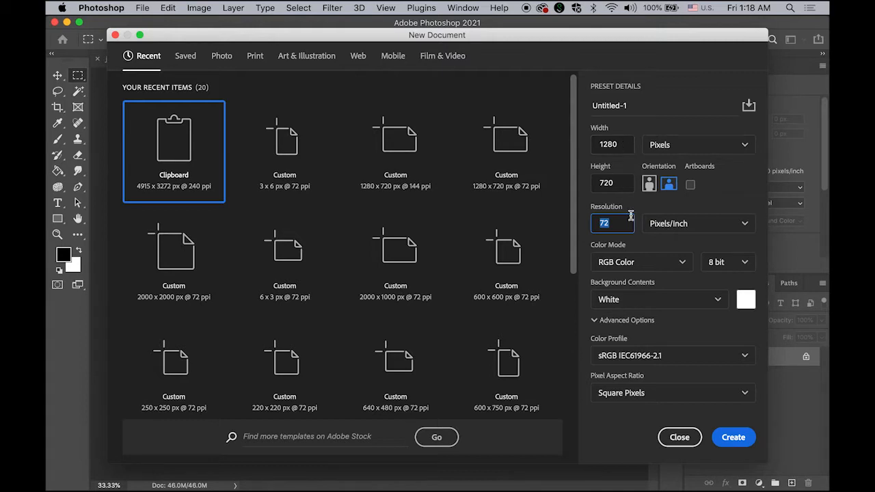
{"action": "left_click", "coordinate": [731, 437]}
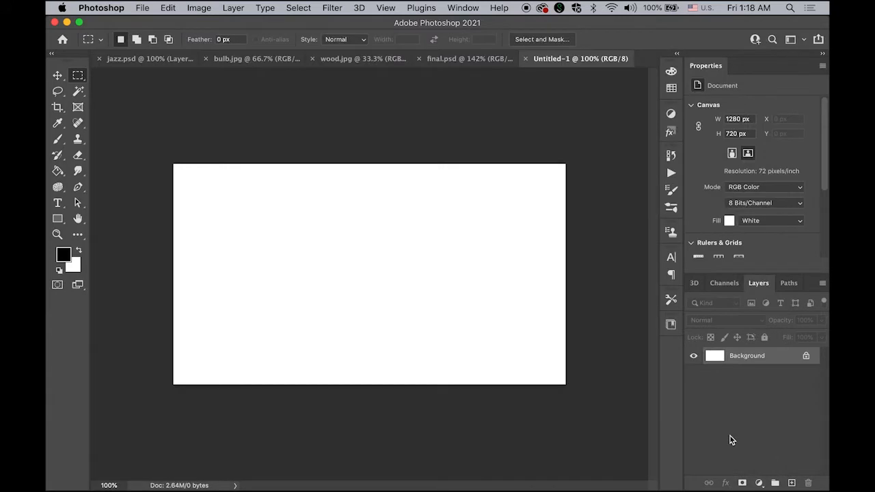
Copy the entire wood.jpg image and paste it into the new Untitled-1 document
{"action": "left_click", "coordinate": [366, 62]}
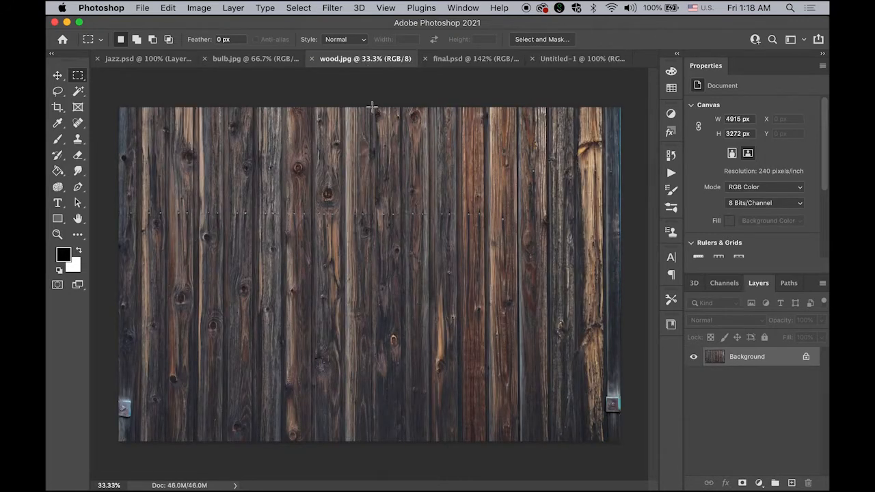
{"action": "key", "text": "ctrl+shift+Tab"}
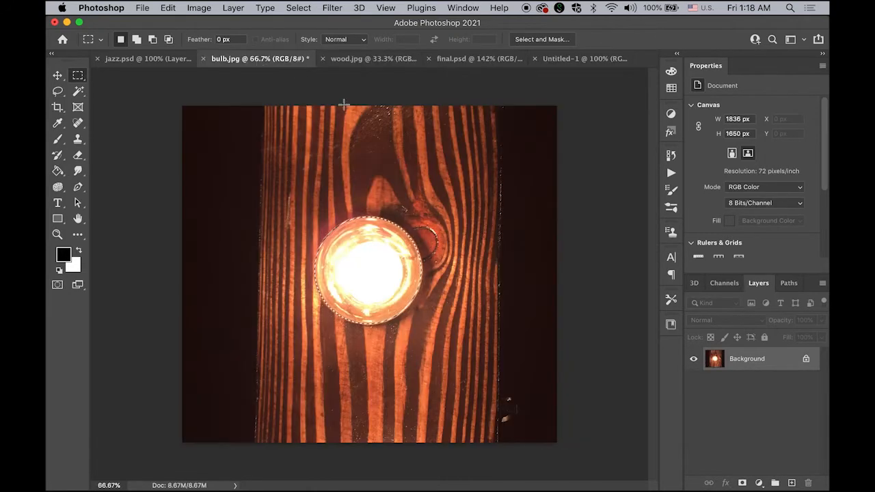
{"action": "left_click", "coordinate": [383, 59]}
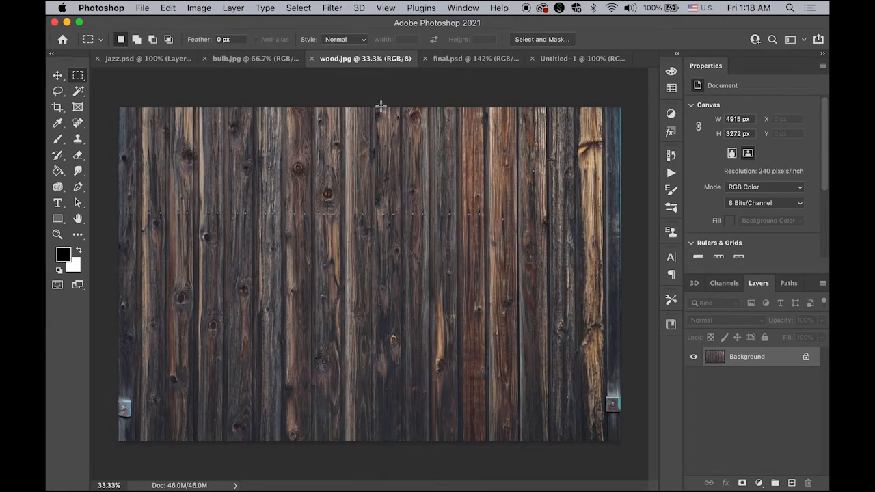
{"action": "key", "text": "super+a"}
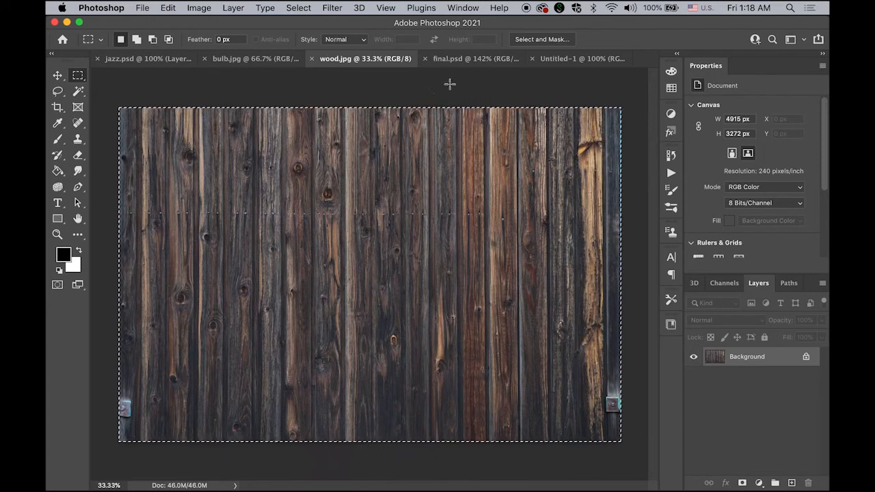
{"action": "left_click", "coordinate": [600, 67]}
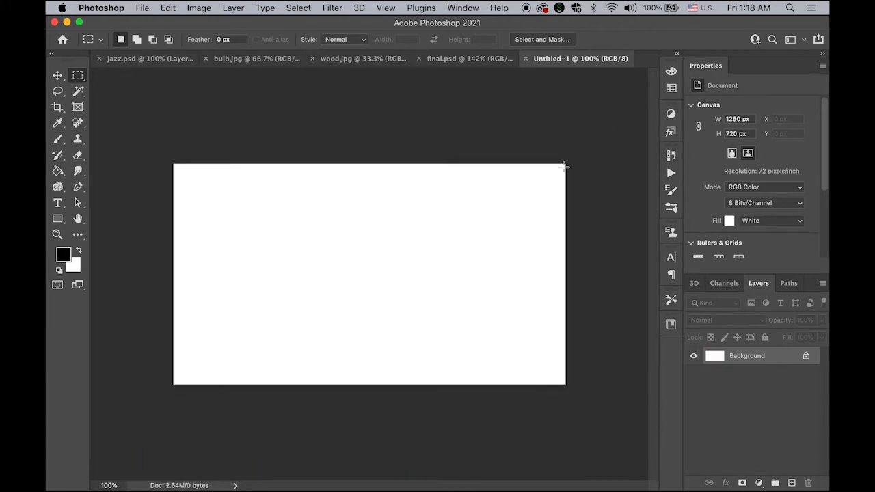
{"action": "key", "text": "super+v"}
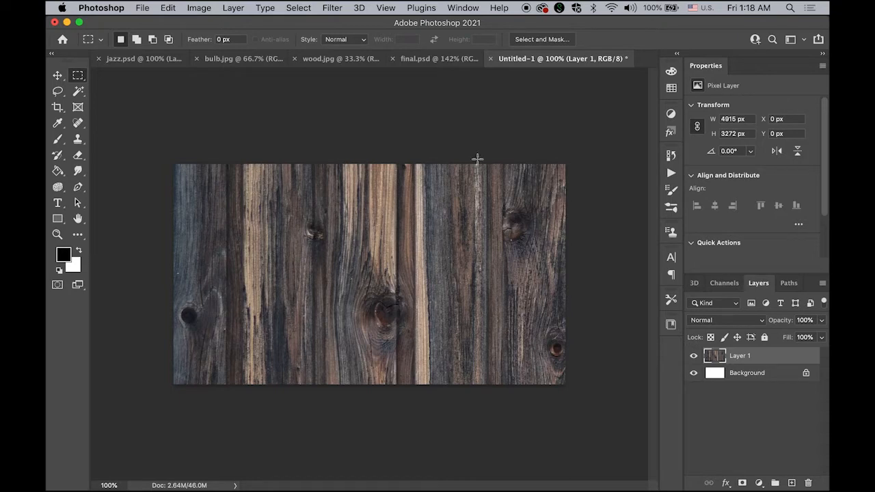
Free Transform the pasted wood layer to about 30.5% scale and centre it so it covers the whole canvas
{"action": "left_click", "coordinate": [167, 8]}
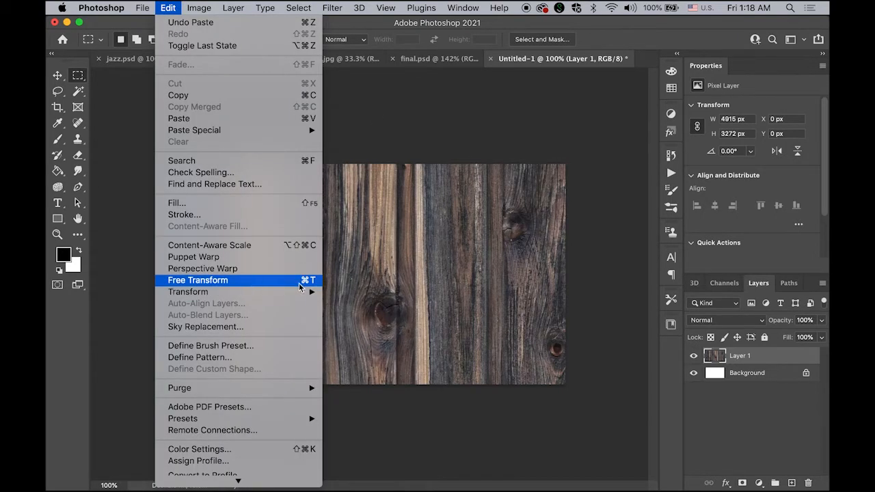
{"action": "left_click", "coordinate": [302, 280]}
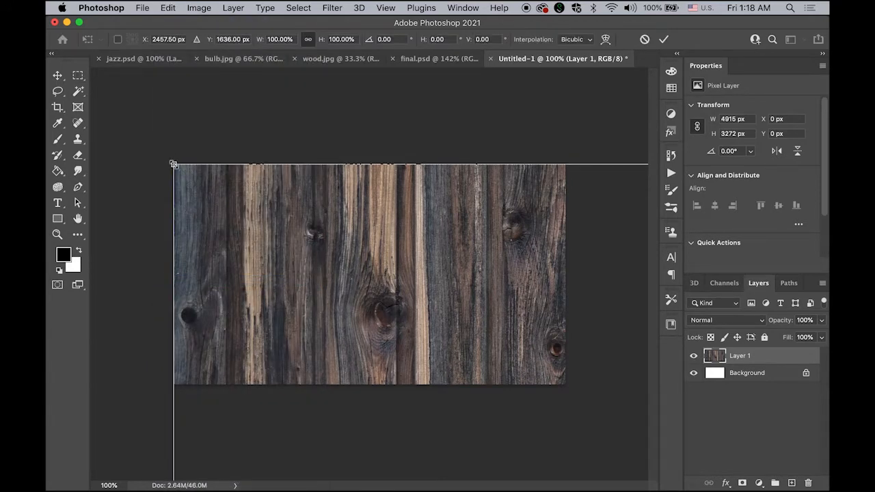
{"action": "left_click_drag", "start_coordinate": [201, 180], "coordinate": [172, 126]}
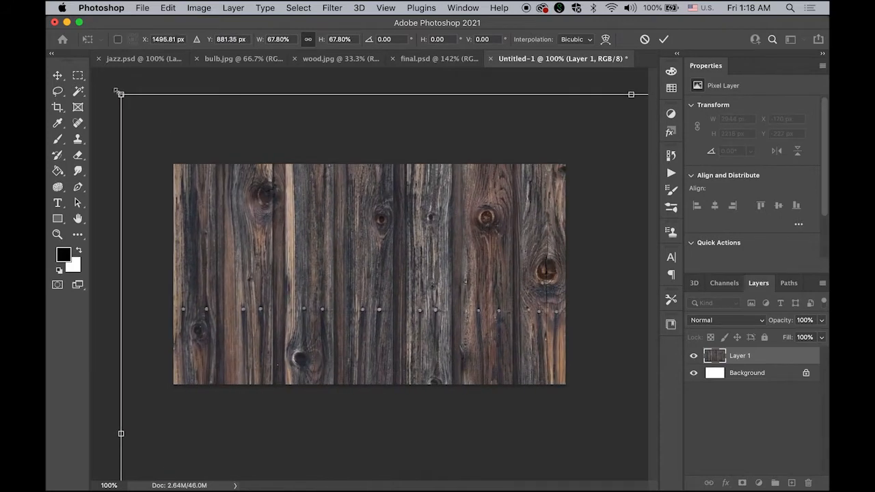
{"action": "left_click_drag", "start_coordinate": [123, 96], "coordinate": [344, 244]}
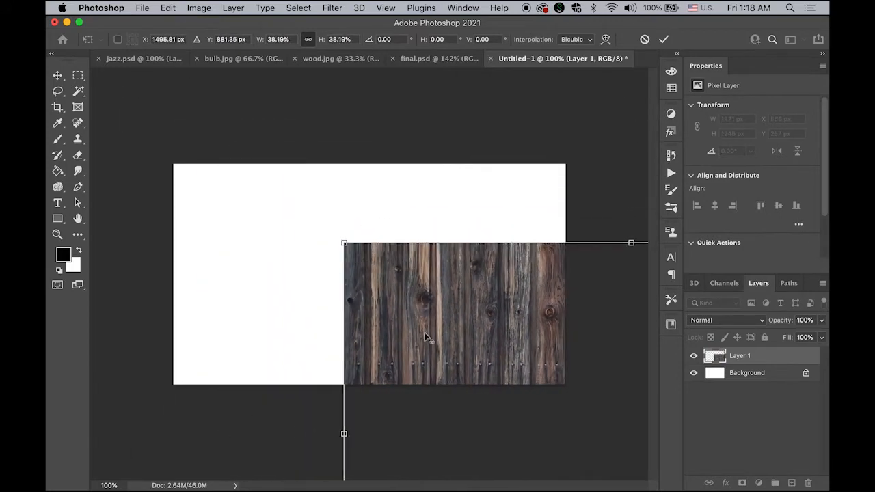
{"action": "left_click_drag", "start_coordinate": [396, 308], "coordinate": [239, 222]}
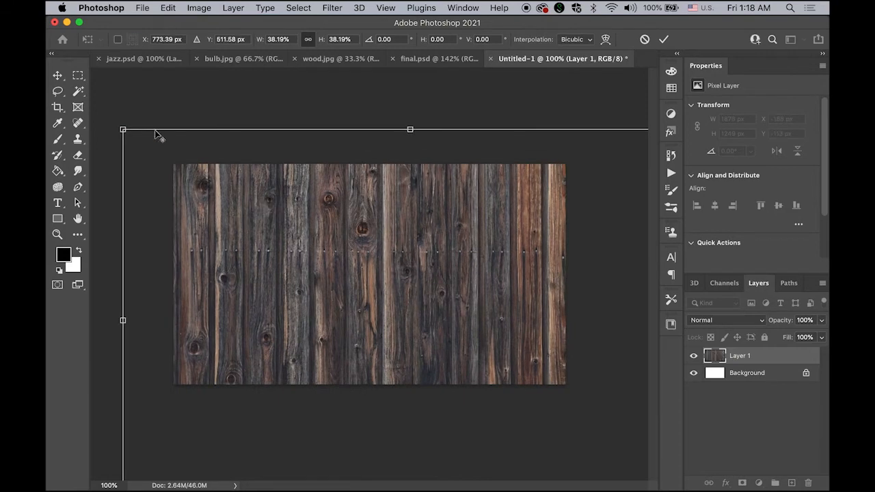
{"action": "left_click_drag", "start_coordinate": [123, 129], "coordinate": [201, 181]}
{"action": "left_click_drag", "start_coordinate": [269, 230], "coordinate": [197, 161]}
{"action": "left_click_drag", "start_coordinate": [153, 141], "coordinate": [131, 127]}
{"action": "left_click_drag", "start_coordinate": [268, 209], "coordinate": [275, 204]}
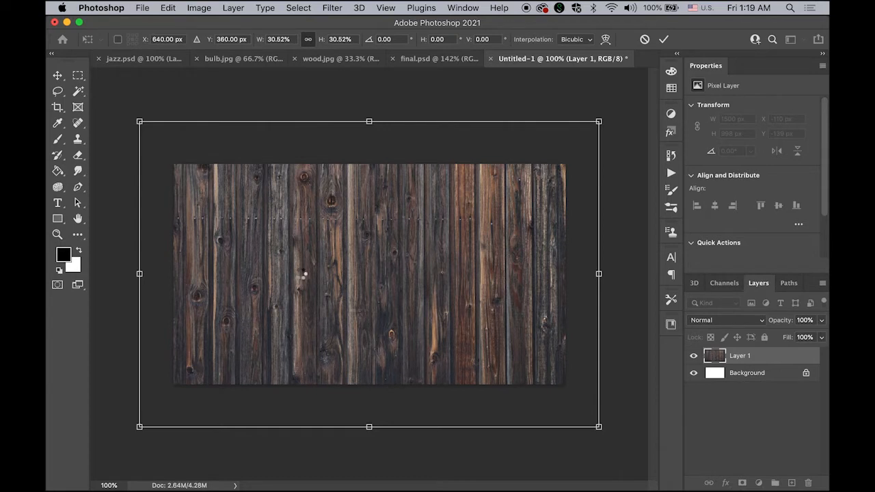
{"action": "key", "text": "Return"}
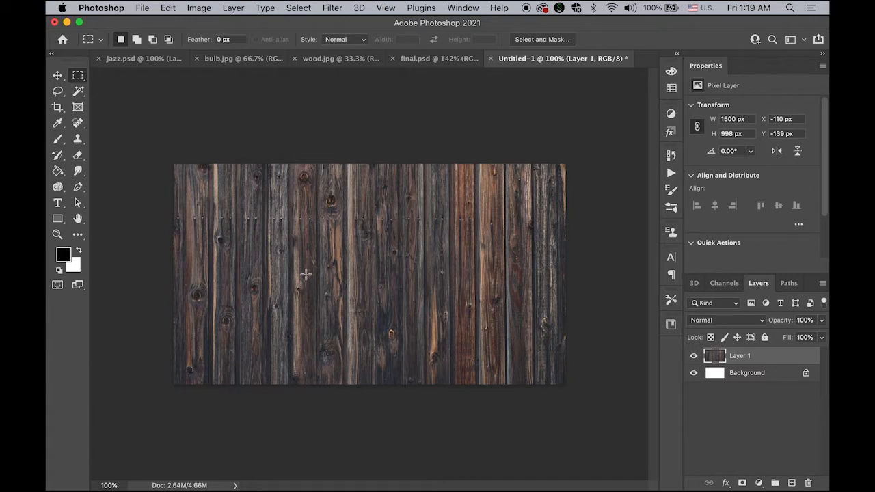
Add the text "JAZZ" over the wood in black The Bold Font, Bold, at 350 pt
{"action": "left_click", "coordinate": [58, 204]}
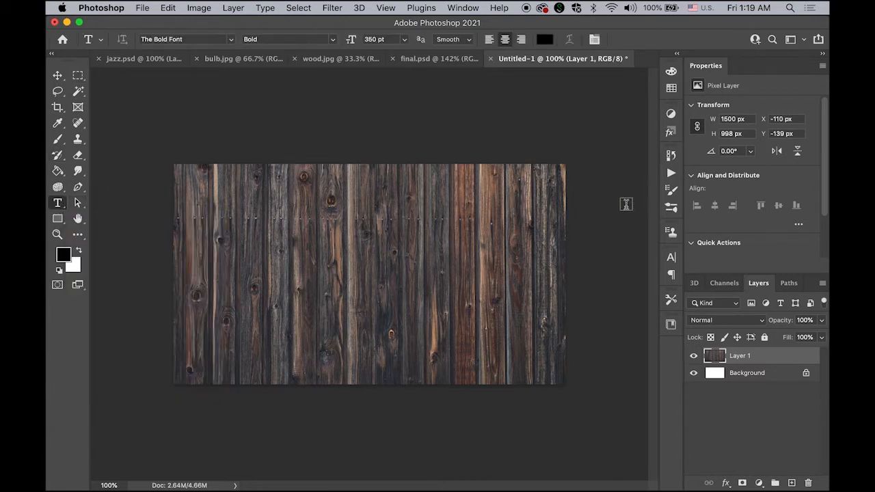
{"action": "left_click", "coordinate": [670, 259]}
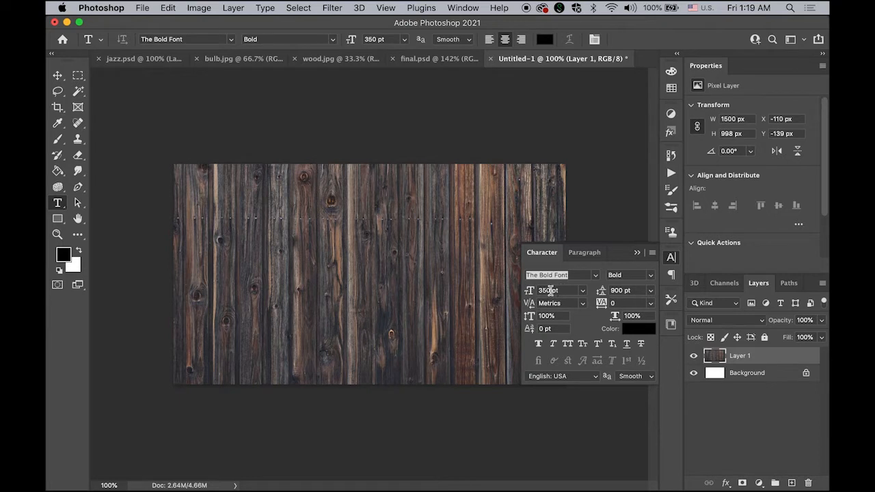
{"action": "double_click", "coordinate": [548, 290]}
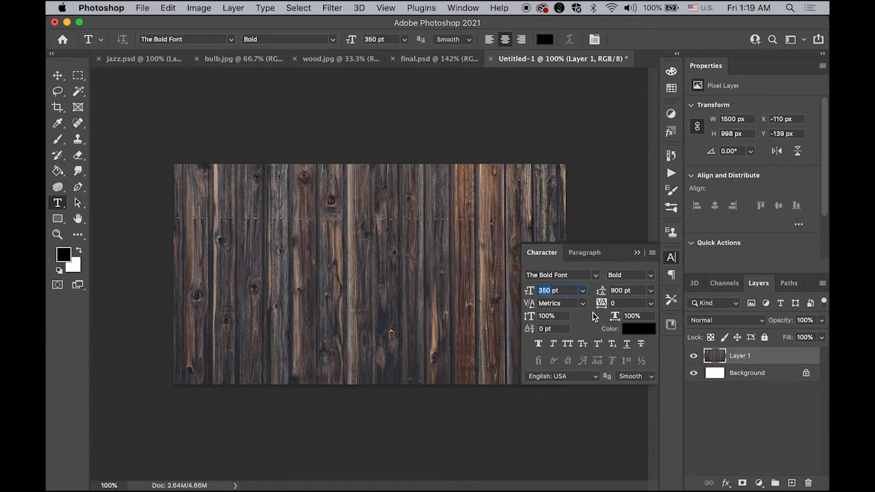
{"action": "left_click", "coordinate": [637, 252]}
{"action": "left_click", "coordinate": [335, 258]}
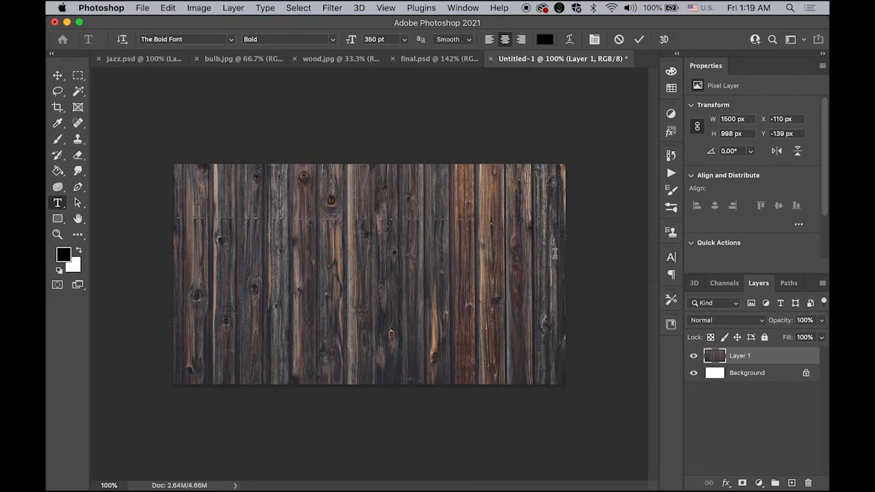
{"action": "type", "text": "JAZZ"}
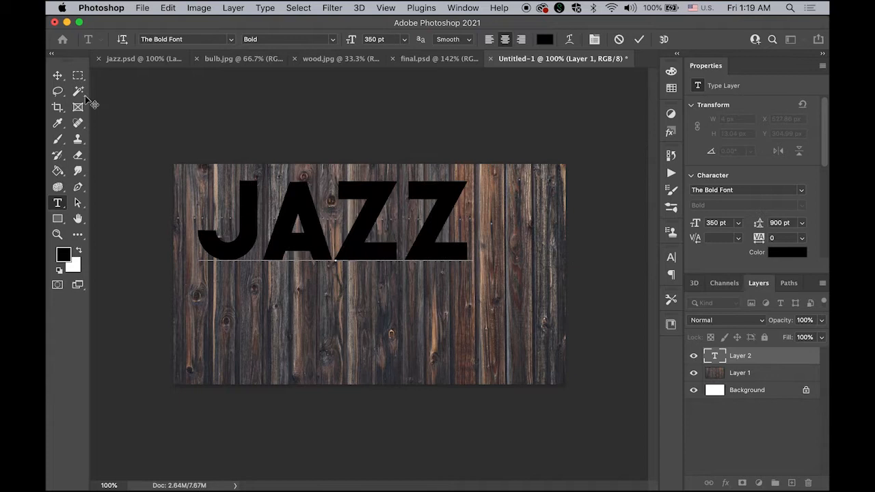
Move the JAZZ text down to the middle of the canvas and nudge it up by 2 px
{"action": "left_click", "coordinate": [57, 75]}
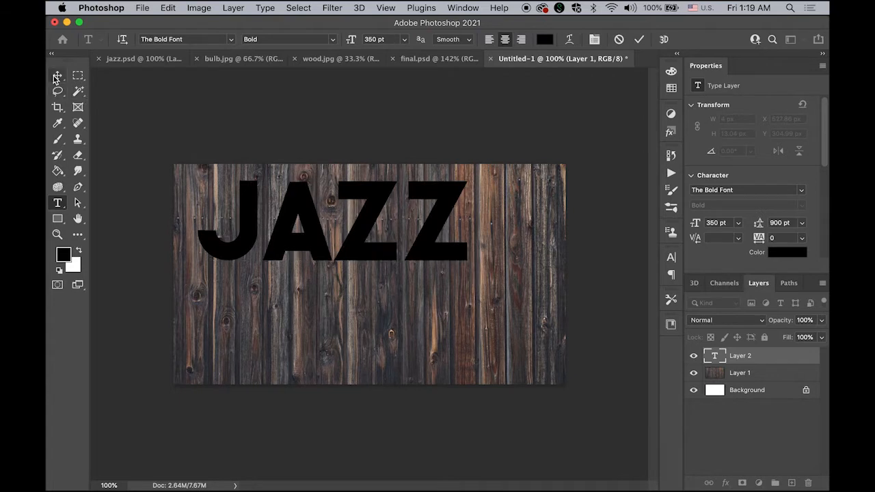
{"action": "left_click_drag", "start_coordinate": [376, 260], "coordinate": [403, 299]}
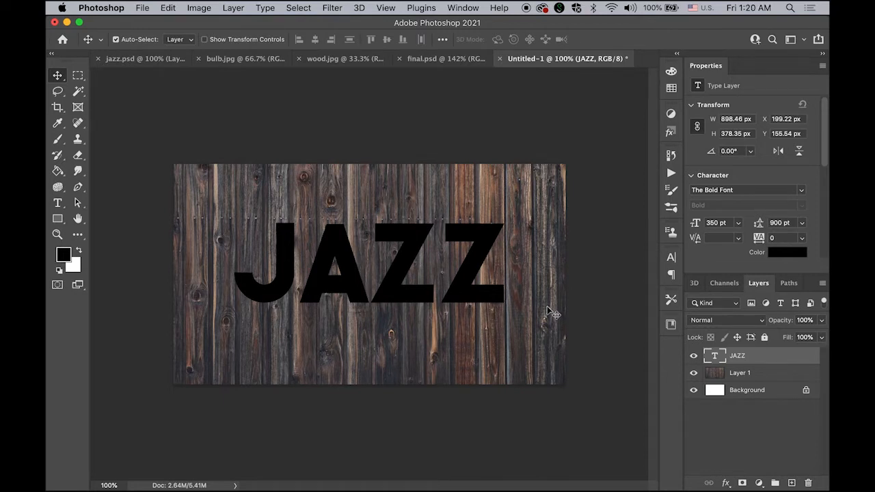
{"action": "key", "text": "Up"}
{"action": "key", "text": "Up"}
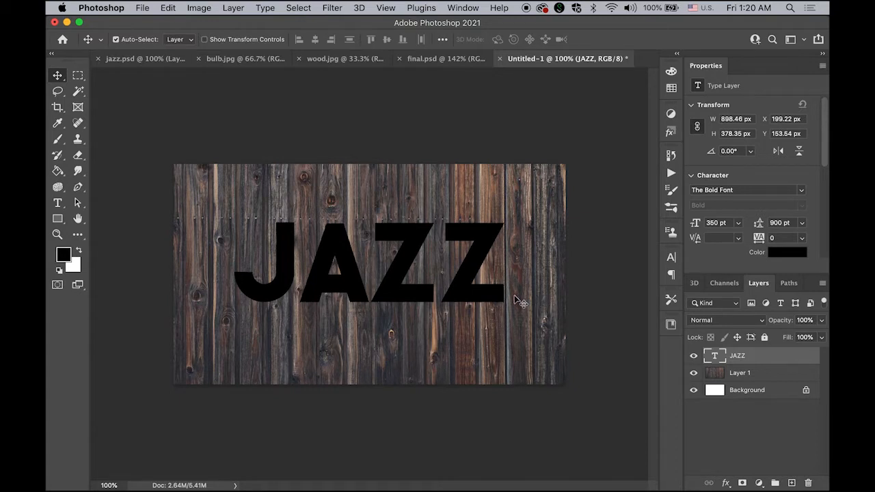
Add a Linear Gradient Overlay to the JAZZ text using the reversed crimson-to-pale-pink gradient, at -90° and 80% scale
{"action": "double_click", "coordinate": [785, 359]}
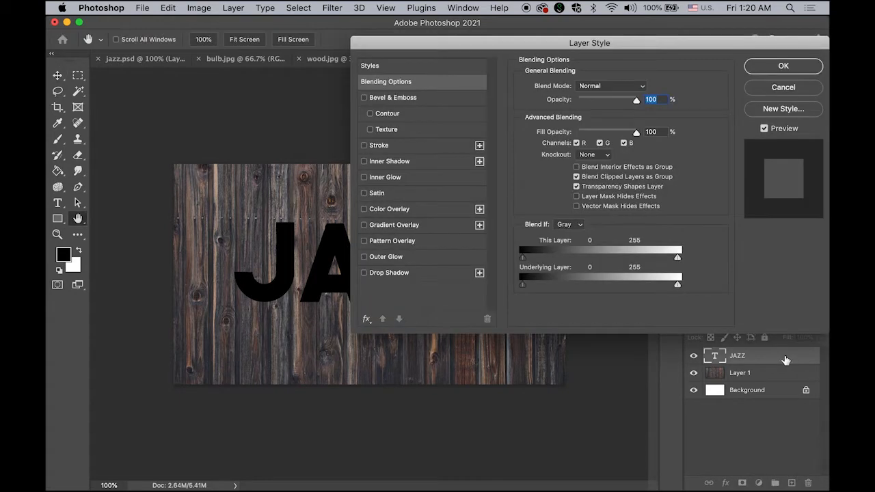
{"action": "left_click", "coordinate": [415, 231]}
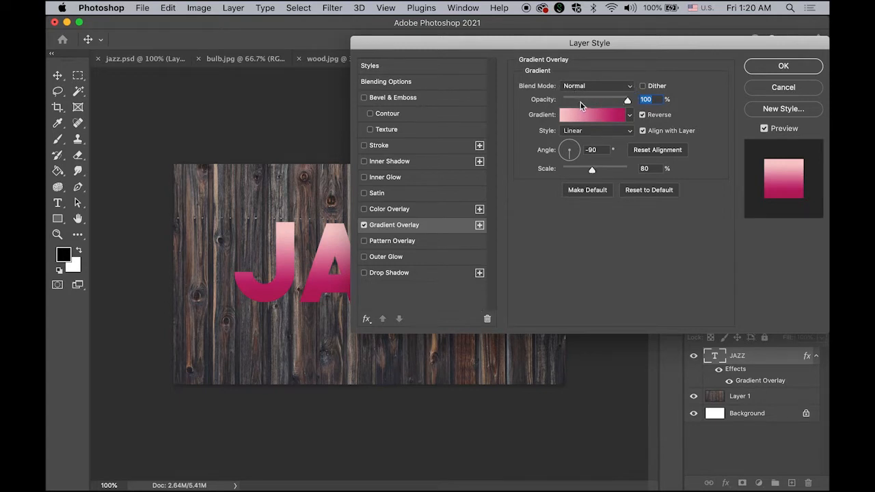
{"action": "left_click", "coordinate": [618, 123]}
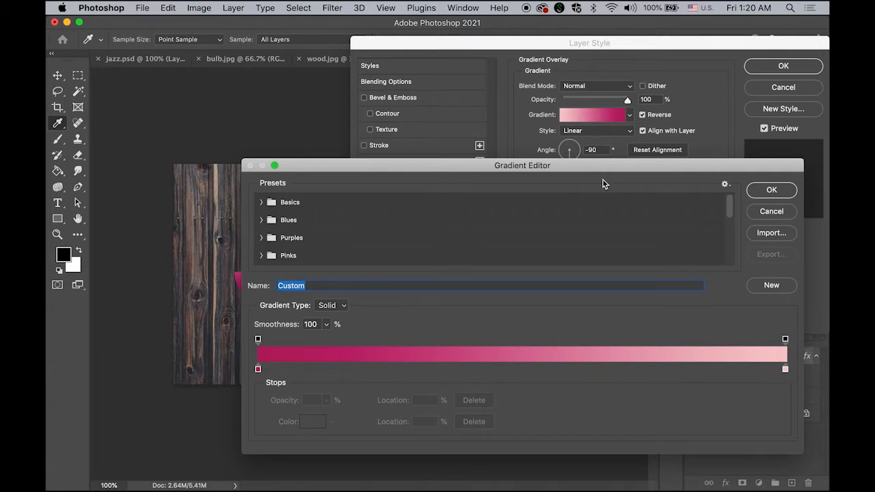
{"action": "left_click", "coordinate": [769, 190]}
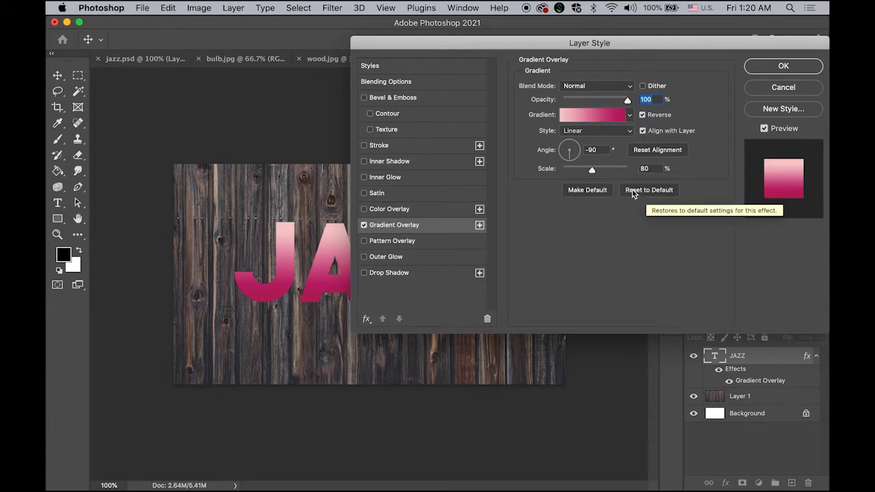
Lighten the pale pink color stop at the 100% location of the JAZZ overlay gradient
{"action": "left_click", "coordinate": [606, 118]}
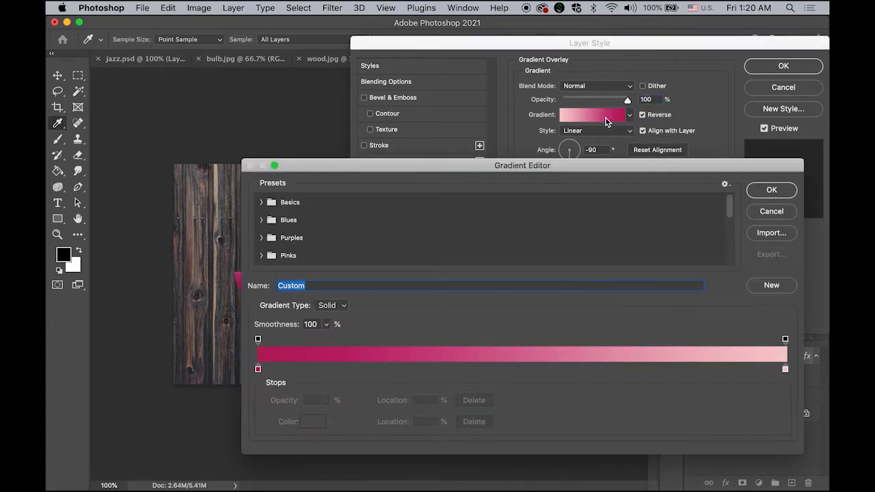
{"action": "double_click", "coordinate": [785, 369]}
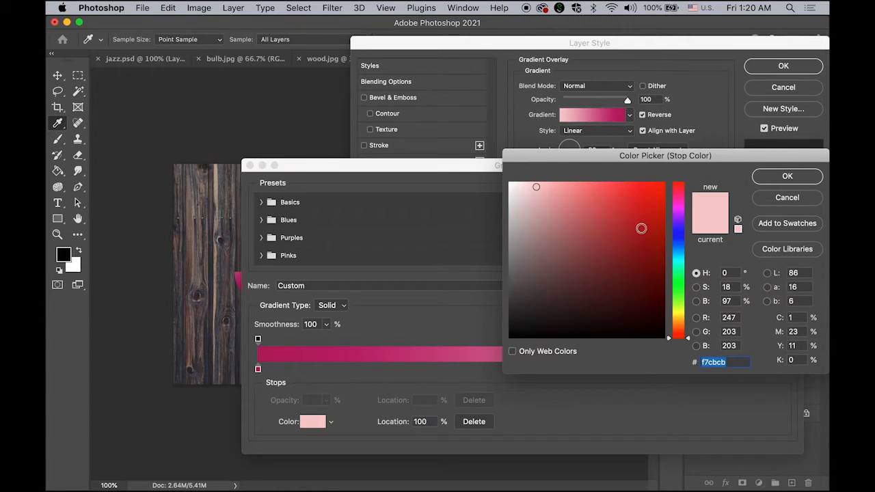
{"action": "left_click", "coordinate": [786, 176]}
{"action": "left_click", "coordinate": [787, 190]}
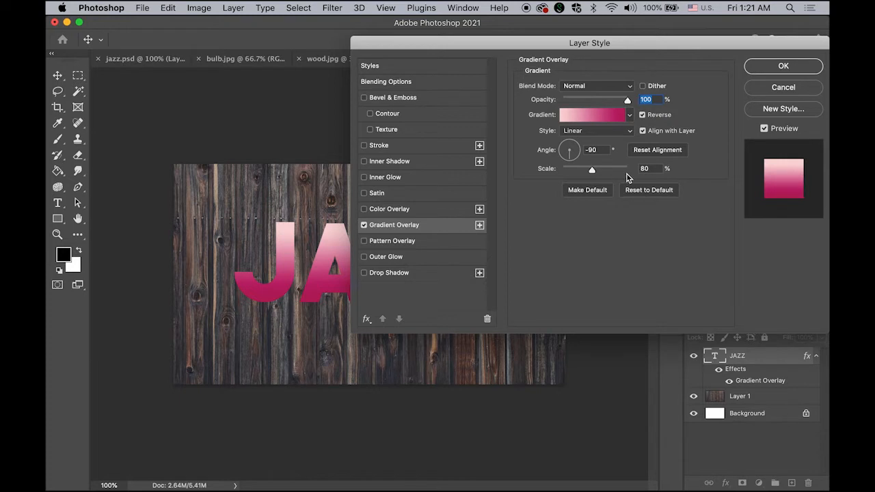
Apply the gradient layer style and convert the JAZZ text layer to a Smart Object
{"action": "left_click", "coordinate": [784, 67]}
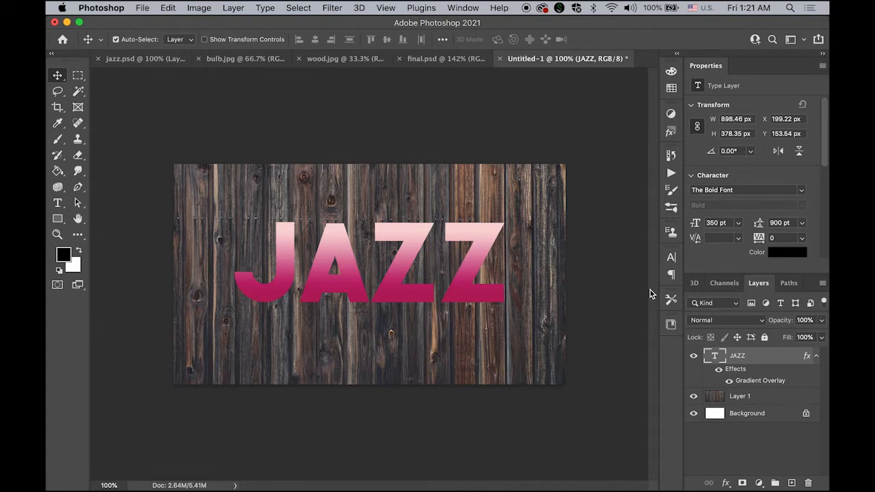
{"action": "right_click", "coordinate": [774, 357]}
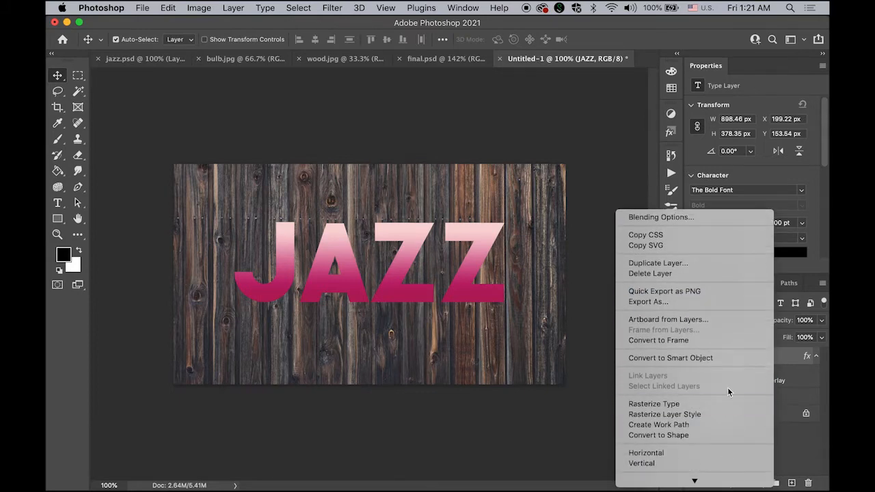
{"action": "left_click", "coordinate": [729, 358]}
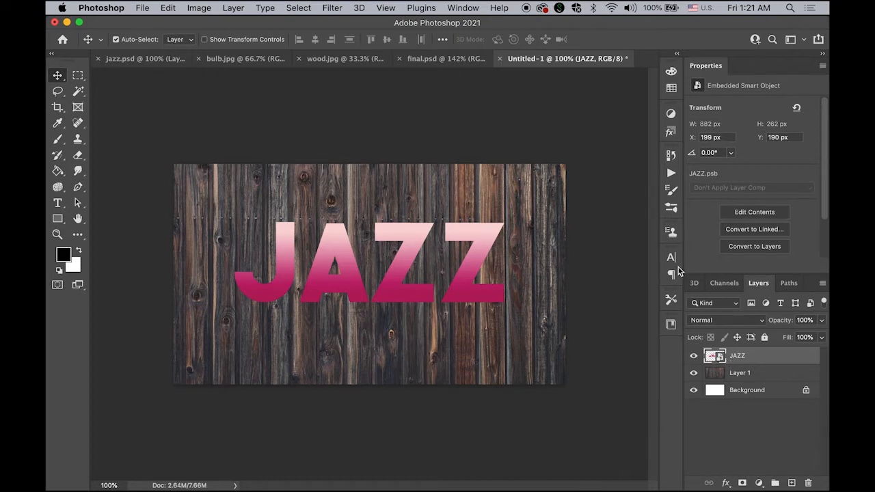
Create a new RGB document 3 px wide and 6 px high at 72 pixels/inch with a white background
{"action": "left_click", "coordinate": [140, 8]}
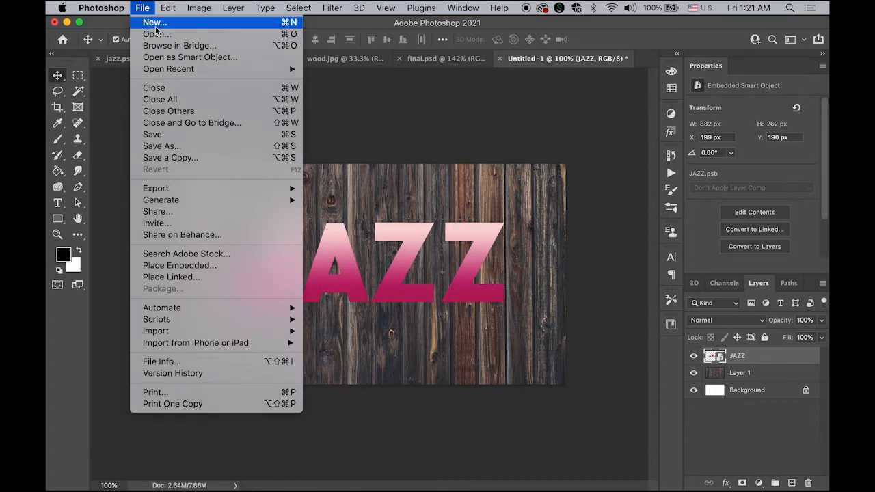
{"action": "left_click", "coordinate": [154, 22]}
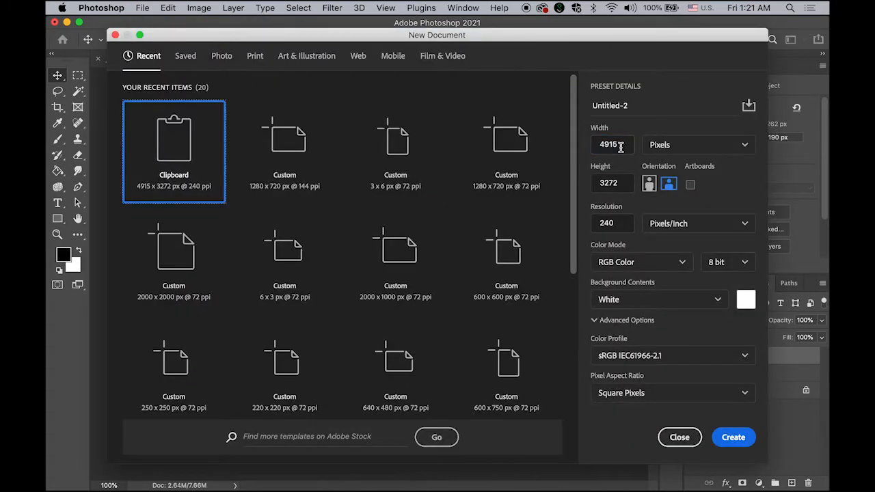
{"action": "left_click_drag", "start_coordinate": [616, 146], "coordinate": [576, 147]}
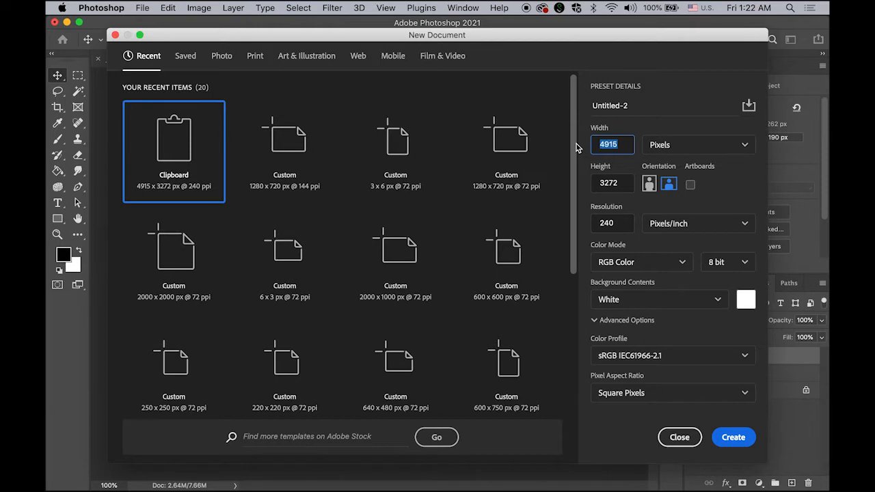
{"action": "type", "text": "3"}
{"action": "left_click_drag", "start_coordinate": [620, 183], "coordinate": [584, 182]}
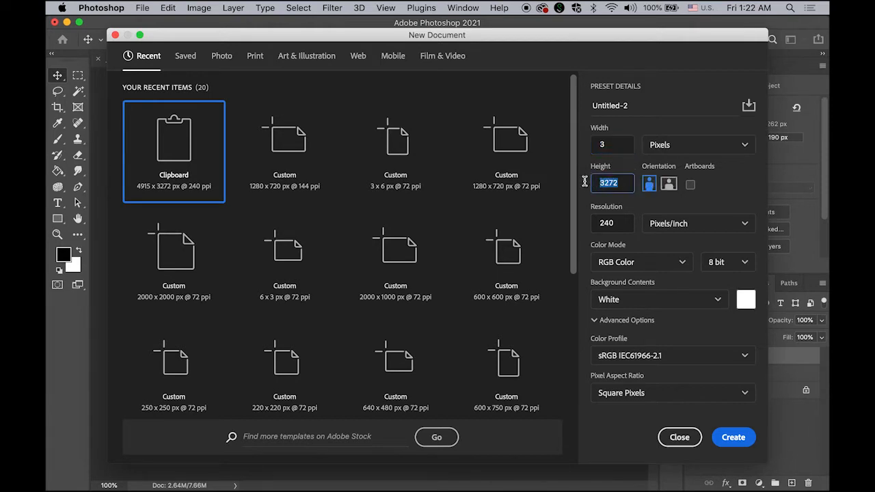
{"action": "type", "text": "6"}
{"action": "key", "text": "Tab"}
{"action": "type", "text": "72"}
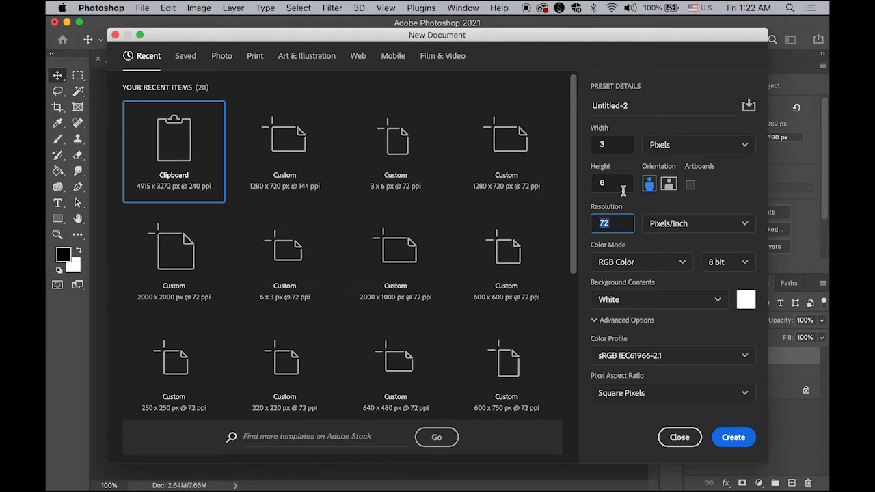
{"action": "key", "text": "shift+Tab"}
{"action": "left_click", "coordinate": [609, 140]}
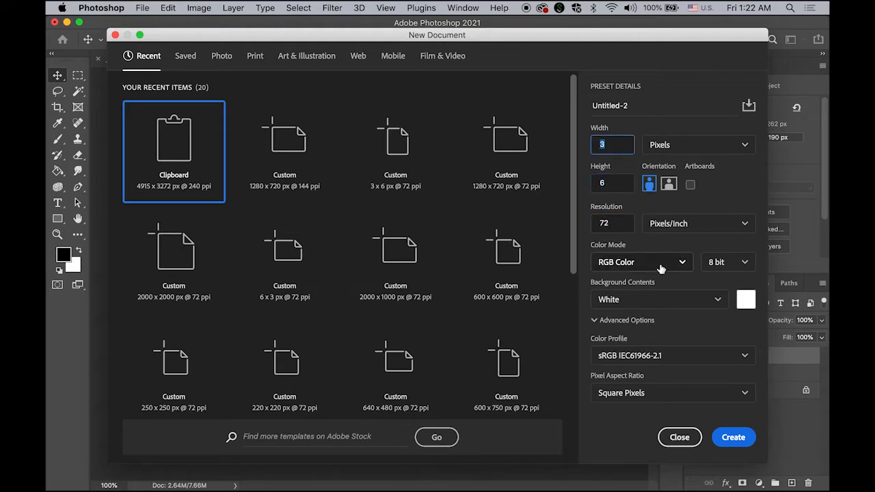
{"action": "left_click", "coordinate": [736, 441]}
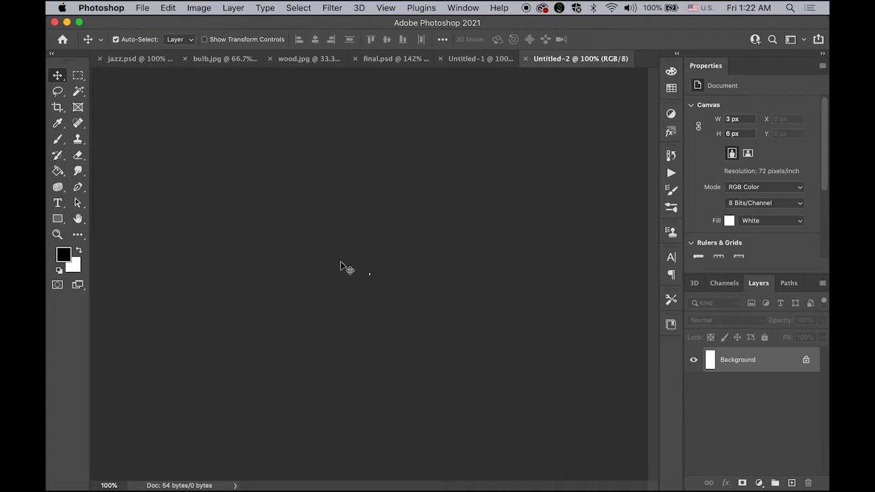
Fill the upper 3 × 3 px half of the tiny canvas with black and clear the selection
{"action": "key", "text": "space"}
{"action": "key", "text": "super+space"}
{"action": "left_click_drag", "start_coordinate": [361, 267], "coordinate": [601, 408]}
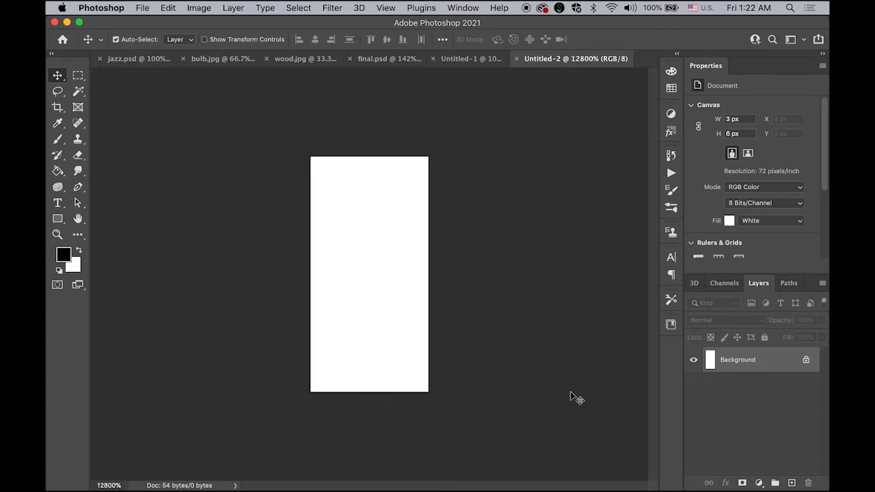
{"action": "left_click", "coordinate": [77, 76]}
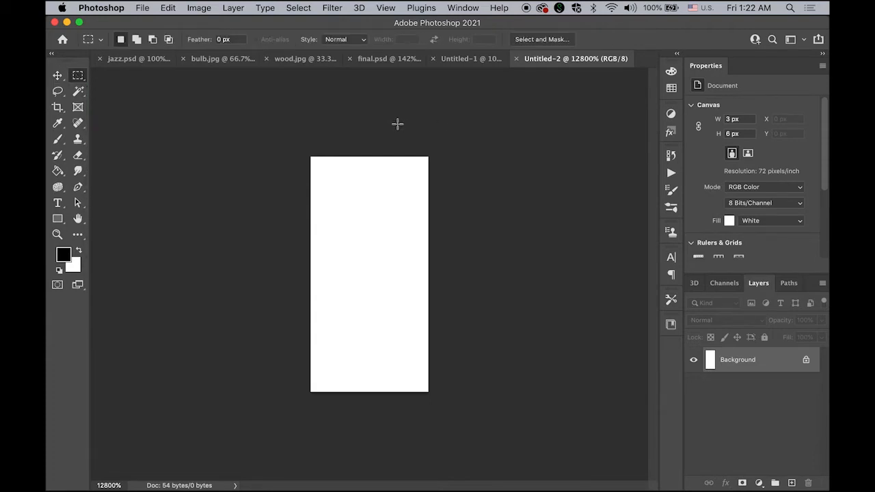
{"action": "left_click_drag", "start_coordinate": [283, 125], "coordinate": [524, 289]}
{"action": "left_click", "coordinate": [58, 171]}
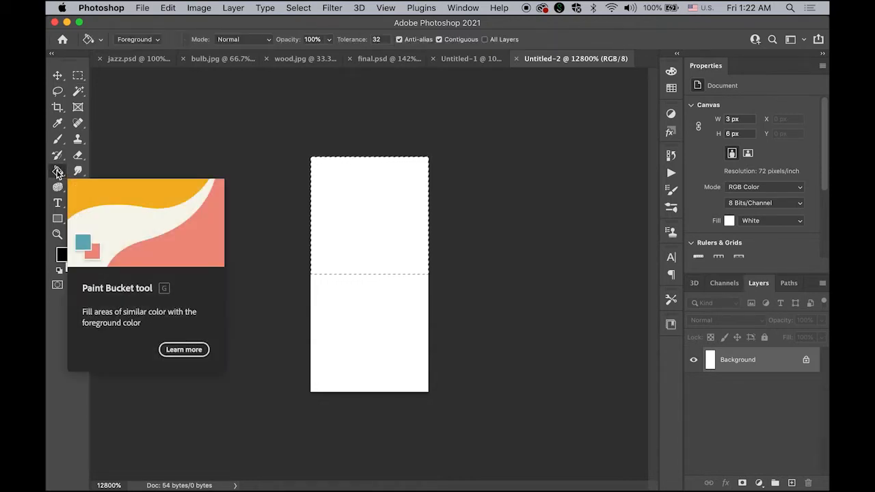
{"action": "left_click", "coordinate": [363, 209]}
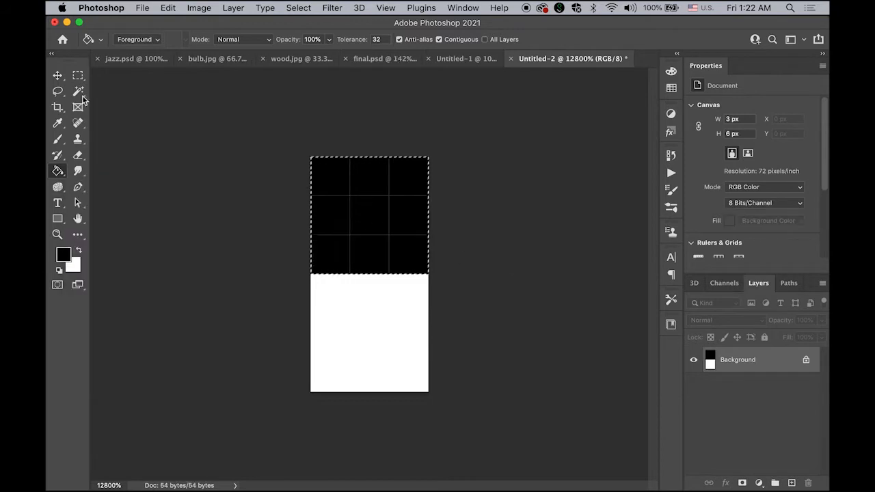
{"action": "left_click", "coordinate": [76, 77]}
{"action": "left_click", "coordinate": [525, 195]}
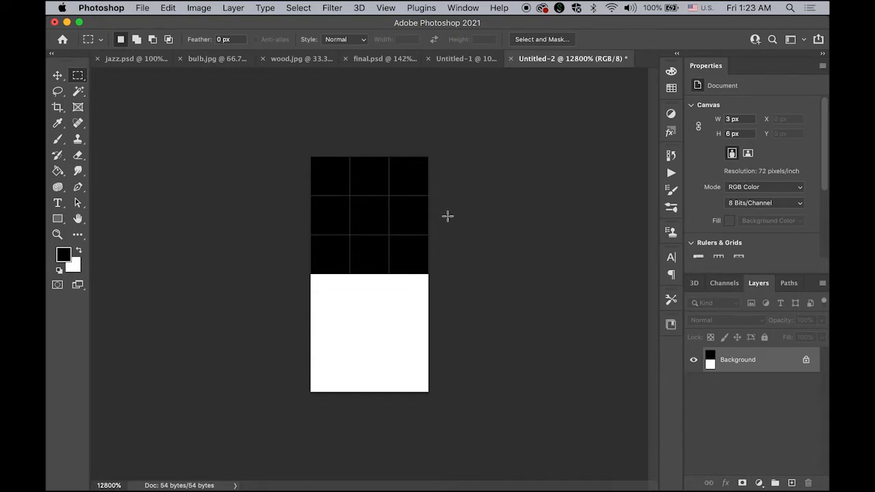
Define the entire black-and-white canvas as a pattern named "3x6"
{"action": "key", "text": "super+a"}
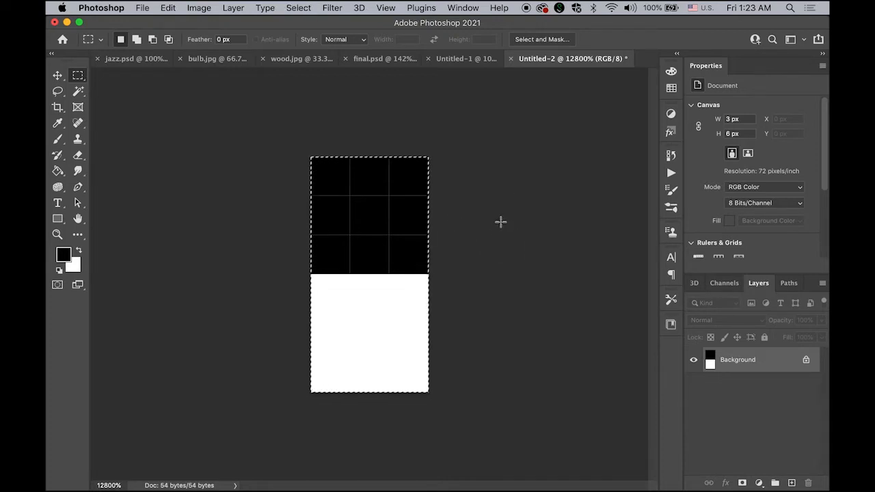
{"action": "left_click", "coordinate": [168, 7]}
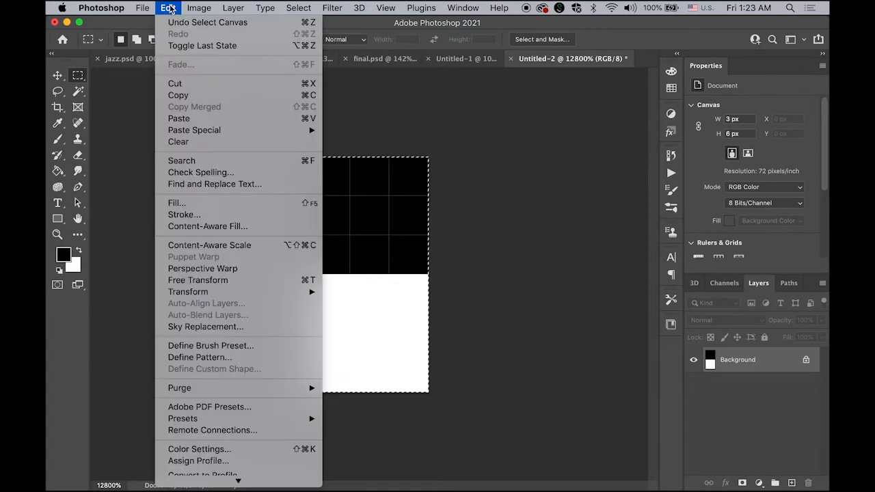
{"action": "left_click", "coordinate": [245, 359]}
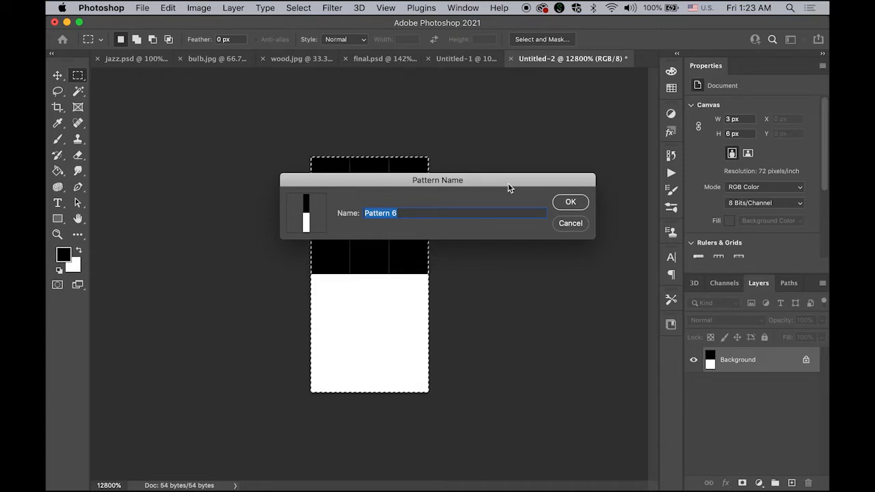
{"action": "type", "text": "3x"}
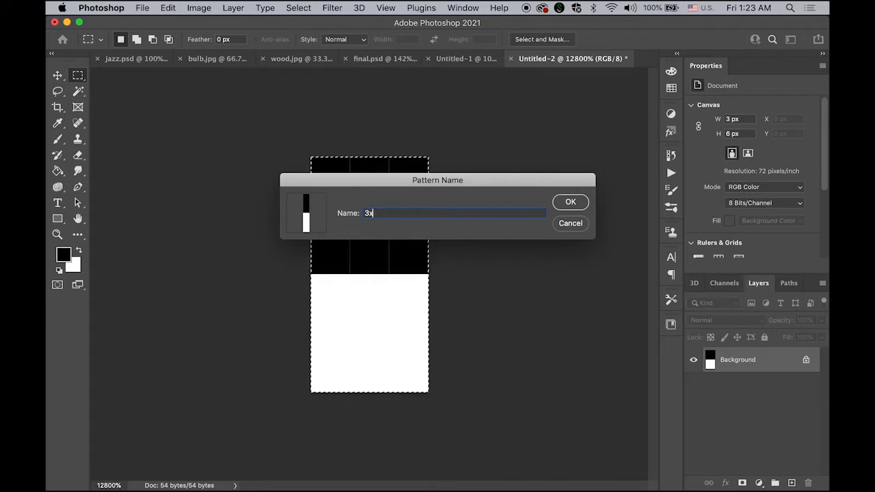
{"action": "type", "text": "6"}
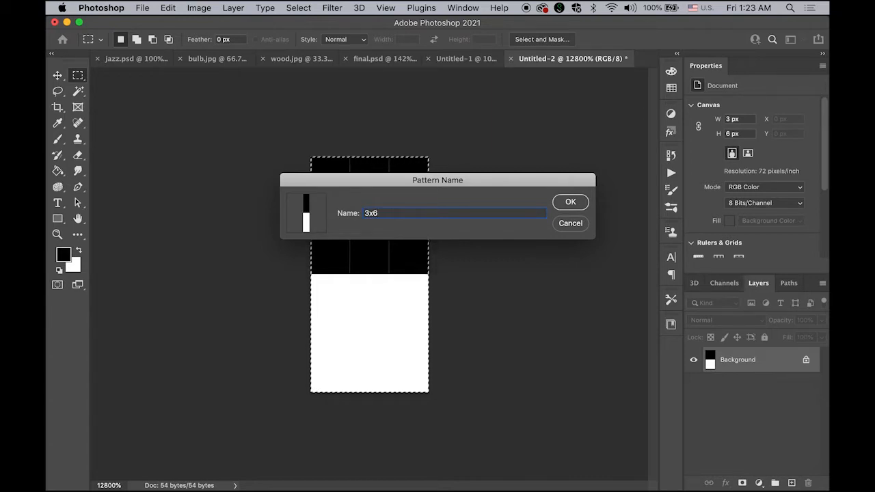
{"action": "left_click", "coordinate": [568, 202]}
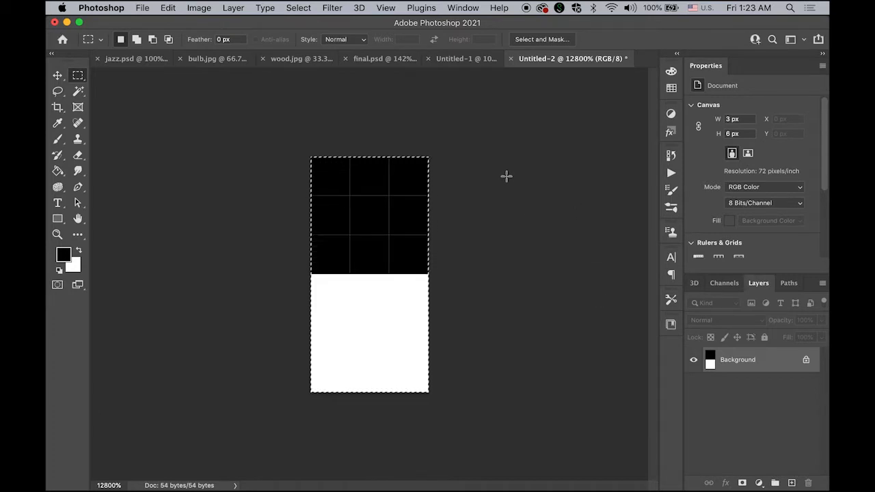
In Untitled-1, add a Pattern Overlay of the black-and-white stripes to the JAZZ Smart Object, in Multiply at 74% opacity and 101% scale
{"action": "left_click", "coordinate": [459, 58]}
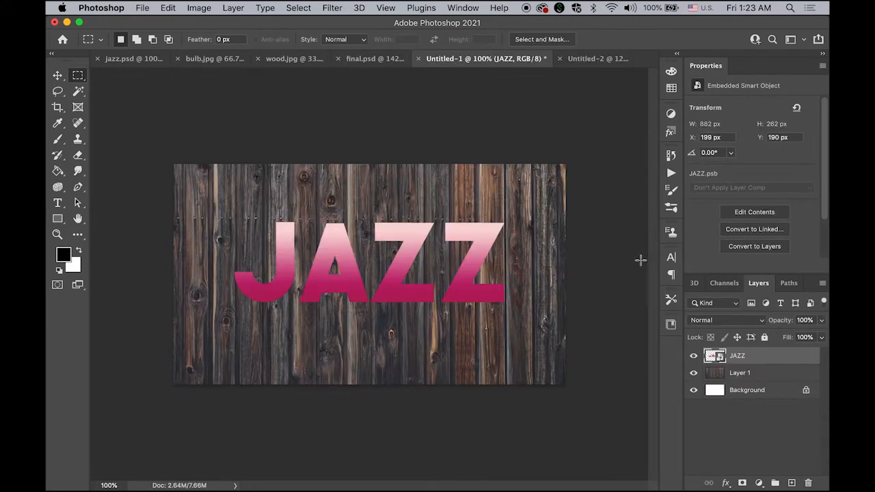
{"action": "double_click", "coordinate": [791, 360]}
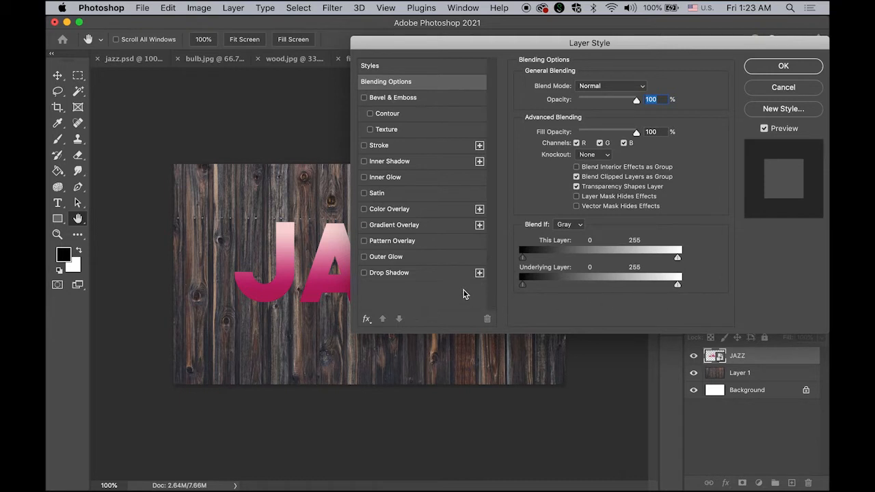
{"action": "left_click", "coordinate": [406, 246]}
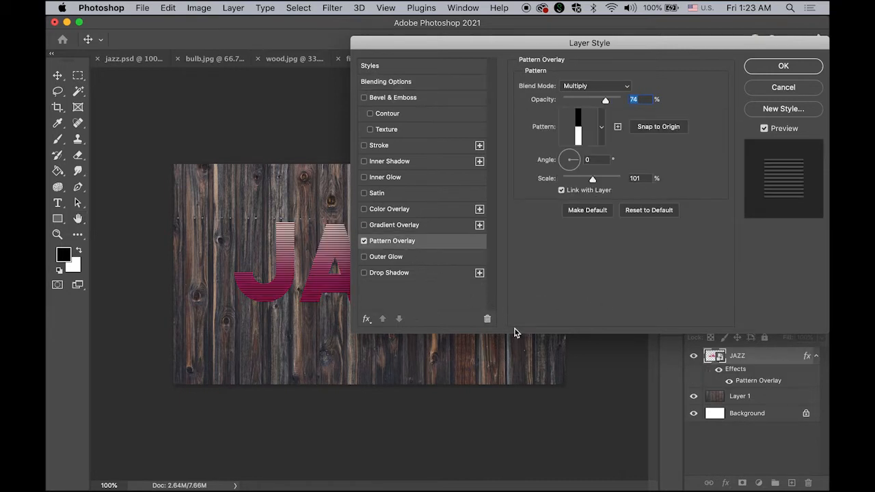
Try the Normal blend mode on the pattern overlay and return it to Multiply
{"action": "left_click", "coordinate": [627, 86]}
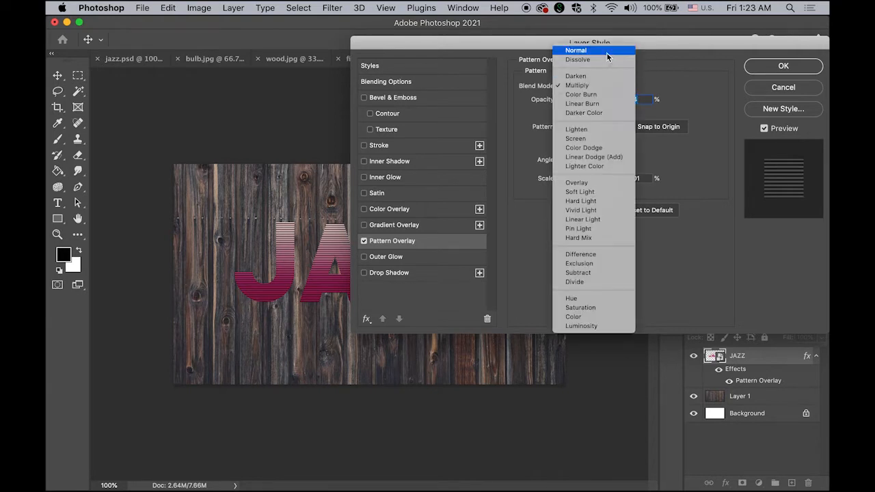
{"action": "left_click", "coordinate": [607, 53]}
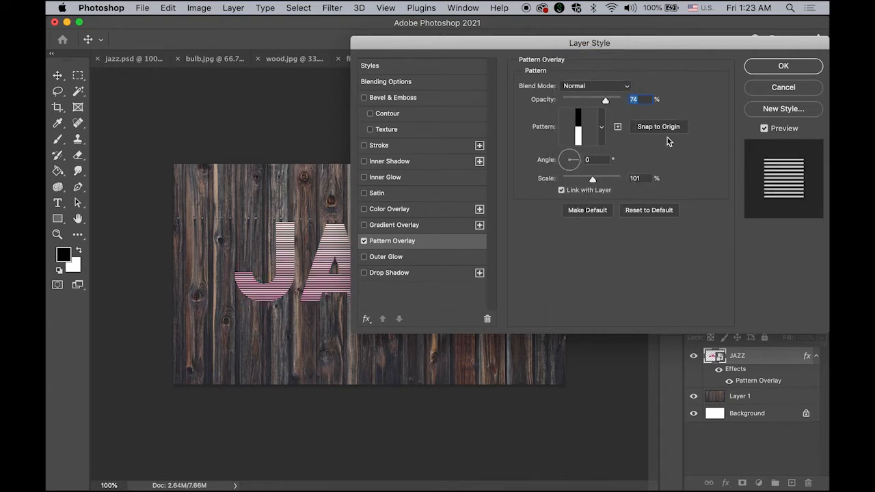
{"action": "left_click", "coordinate": [622, 87]}
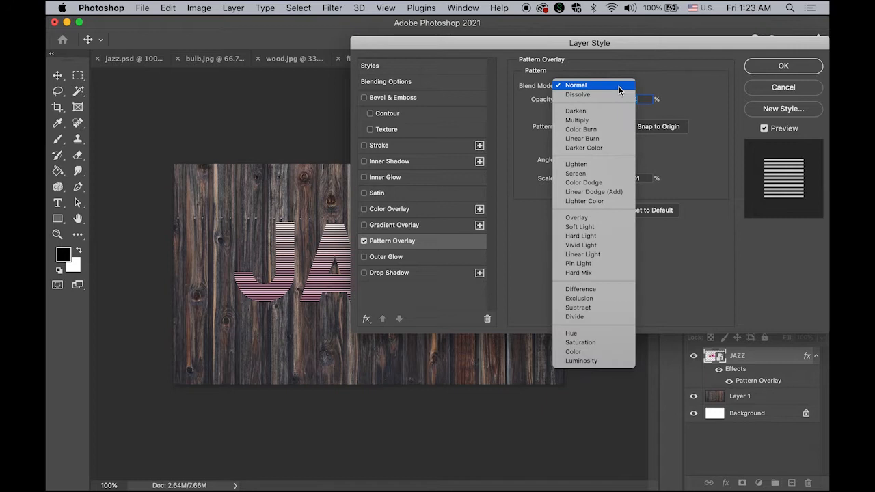
{"action": "left_click", "coordinate": [601, 119]}
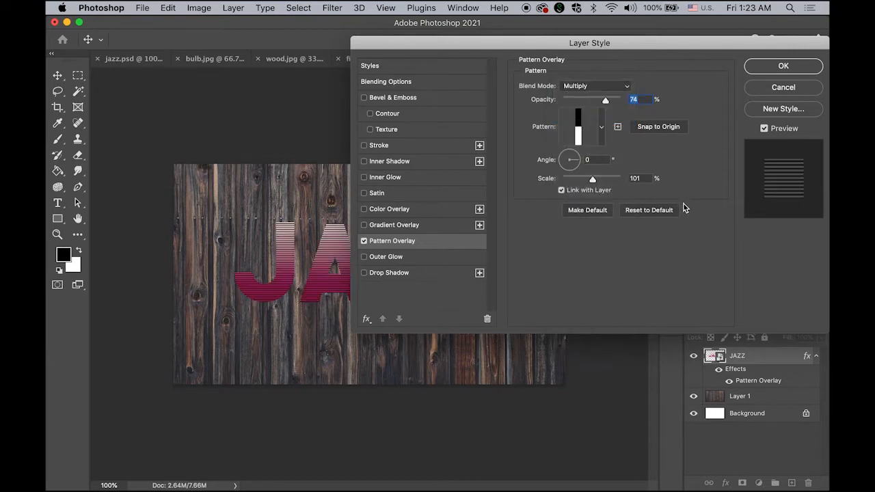
Choose the last black-and-white stripe swatch as the pattern for the JAZZ layer's Pattern Overlay
{"action": "left_click", "coordinate": [601, 128]}
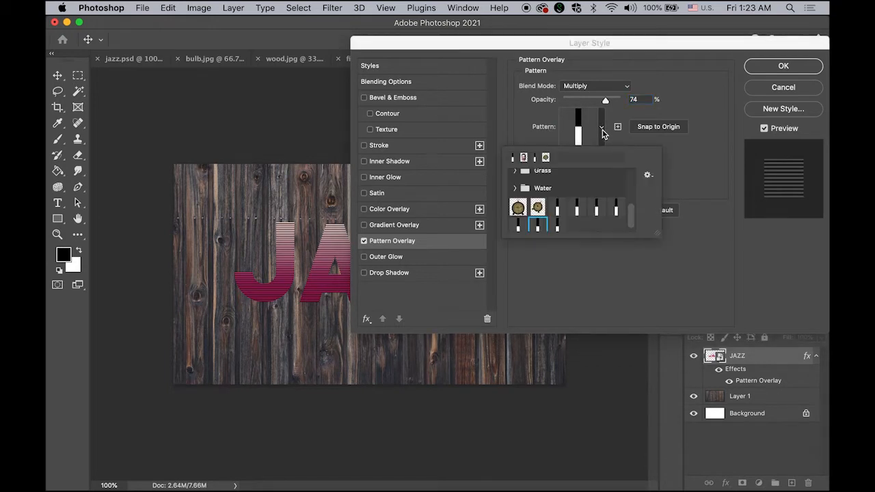
{"action": "left_click", "coordinate": [557, 227]}
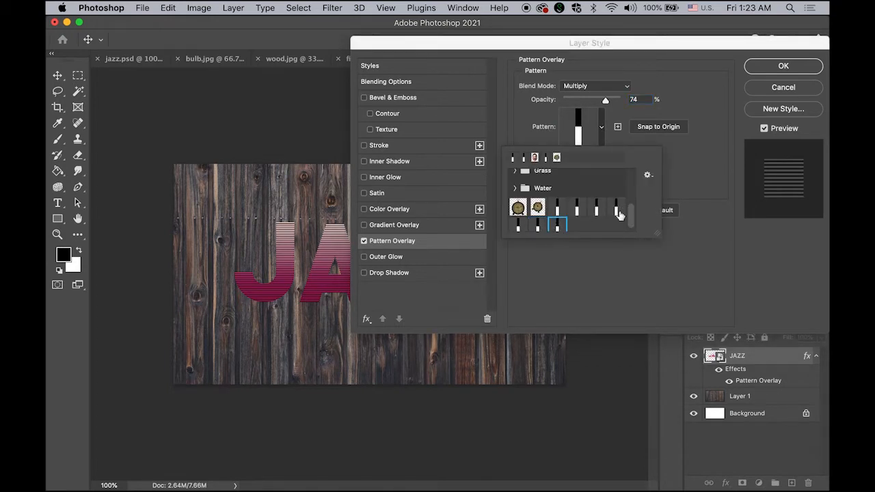
{"action": "scroll", "coordinate": [630, 217], "scroll_direction": "down", "scroll_amount": 1}
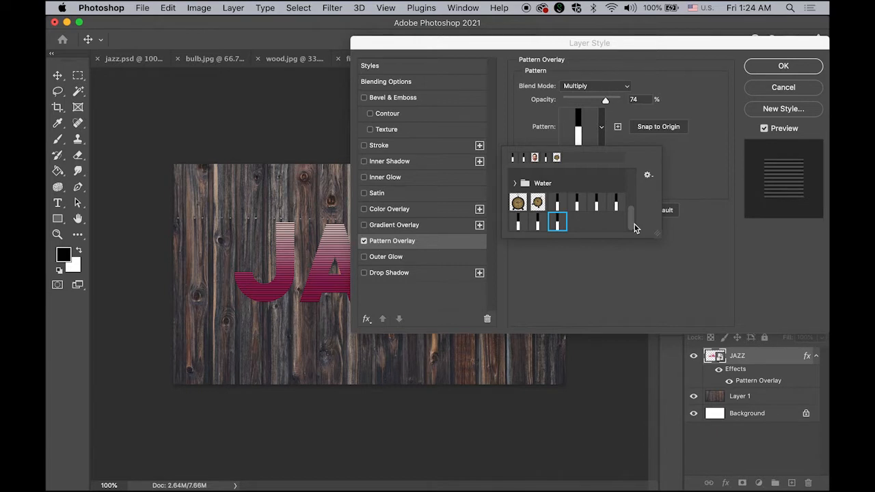
Try the clock, computer mouse and face patterns in the overlay and return to the last black-and-white stripe pattern
{"action": "left_click", "coordinate": [537, 203]}
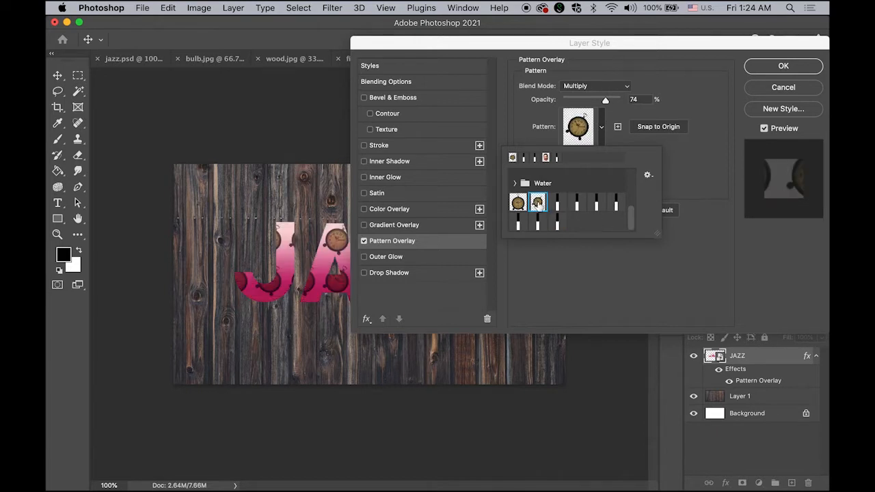
{"action": "left_click_drag", "start_coordinate": [632, 216], "coordinate": [633, 200]}
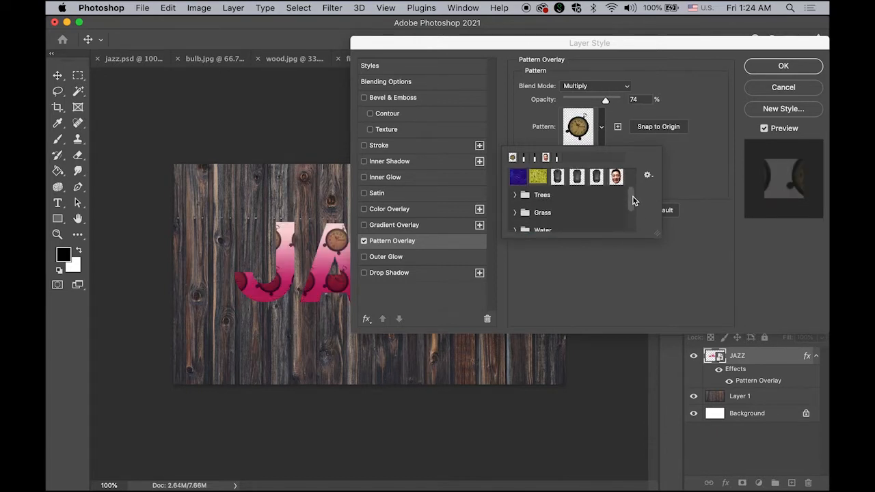
{"action": "left_click", "coordinate": [558, 176]}
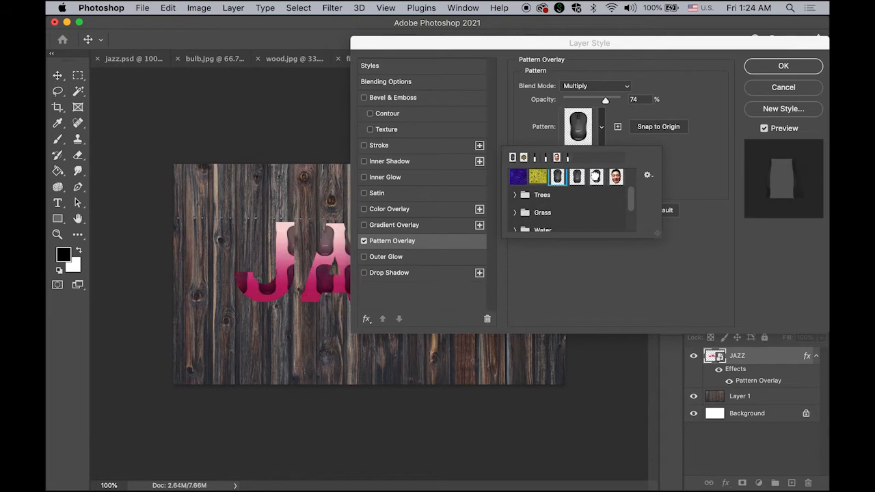
{"action": "left_click", "coordinate": [597, 177]}
{"action": "left_click", "coordinate": [615, 176]}
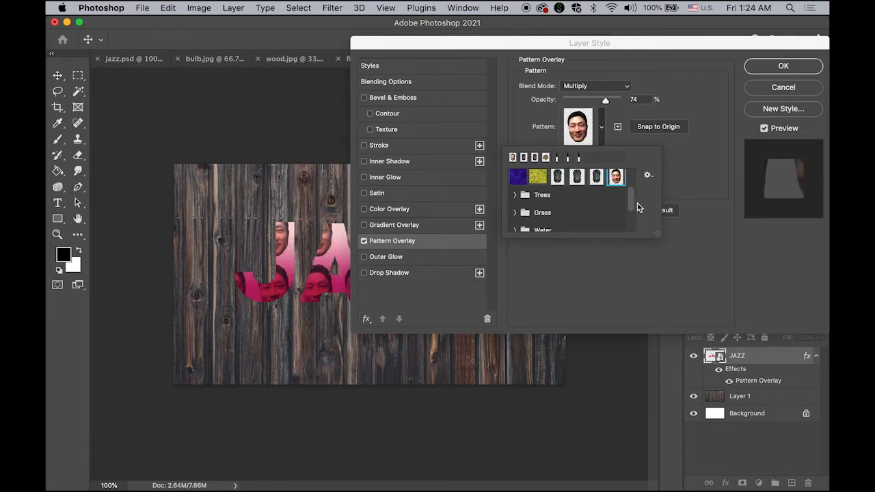
{"action": "scroll", "coordinate": [634, 219], "scroll_direction": "down", "scroll_amount": 1}
{"action": "scroll", "coordinate": [634, 223], "scroll_direction": "down", "scroll_amount": 2}
{"action": "left_click", "coordinate": [557, 222]}
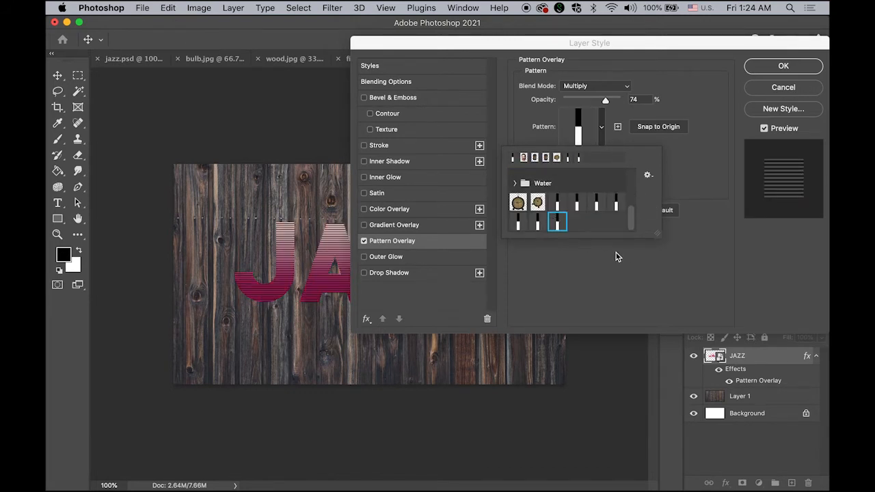
{"action": "left_click", "coordinate": [696, 170]}
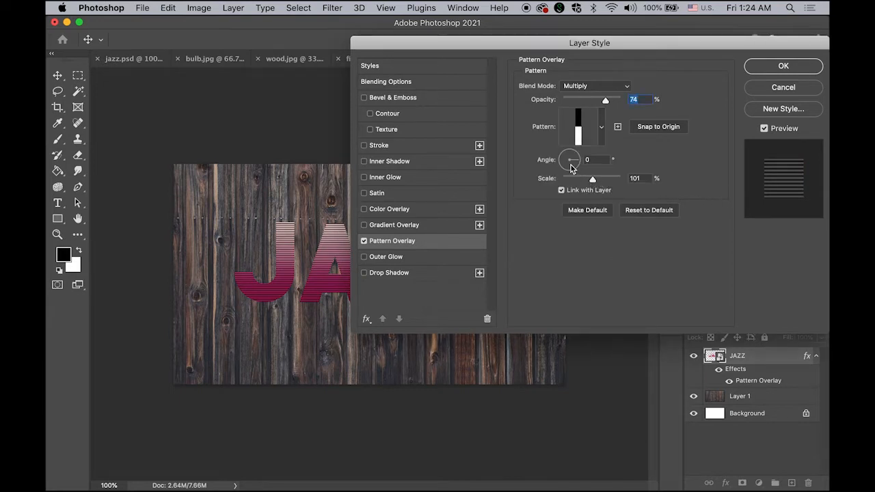
Try a tilted angle for the stripes, return it to 0°, and try a pattern scale of 149%
{"action": "left_click_drag", "start_coordinate": [572, 166], "coordinate": [573, 156]}
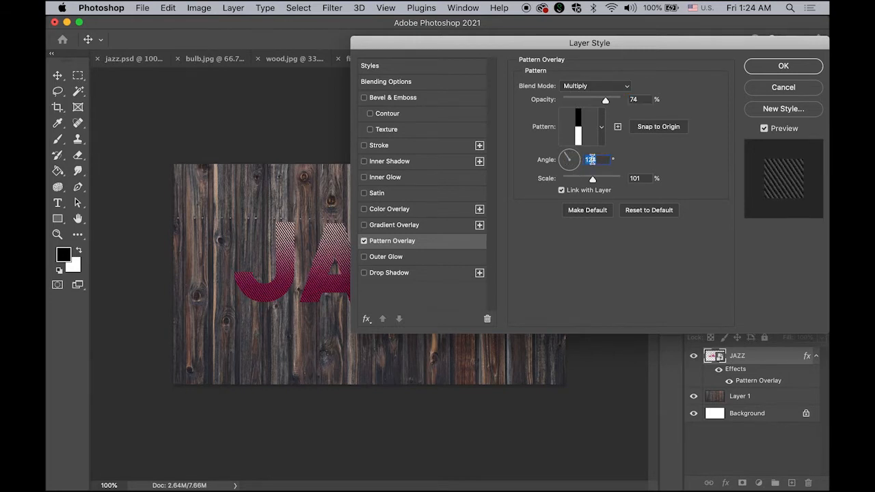
{"action": "type", "text": "0"}
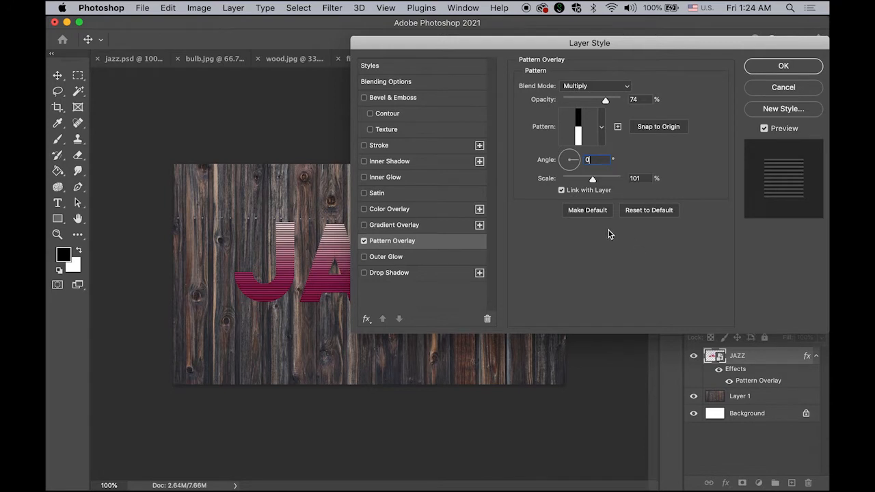
{"action": "left_click_drag", "start_coordinate": [592, 181], "coordinate": [594, 181]}
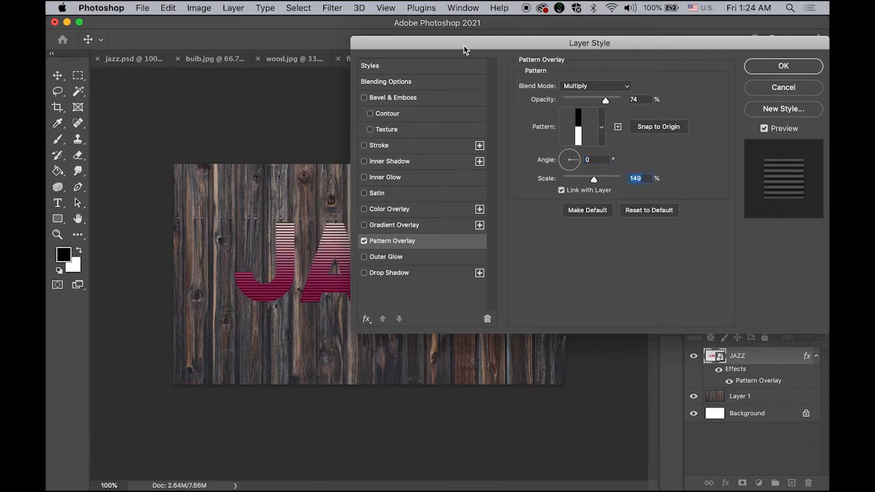
Set the stripe Pattern Overlay's scale to 95% and its opacity to 60%
{"action": "left_click_drag", "start_coordinate": [464, 49], "coordinate": [502, 60]}
{"action": "mouse_move", "coordinate": [633, 192]}
{"action": "left_mouse_down"}
{"action": "mouse_move", "coordinate": [643, 190]}
{"action": "mouse_move", "coordinate": [630, 192]}
{"action": "left_mouse_up"}
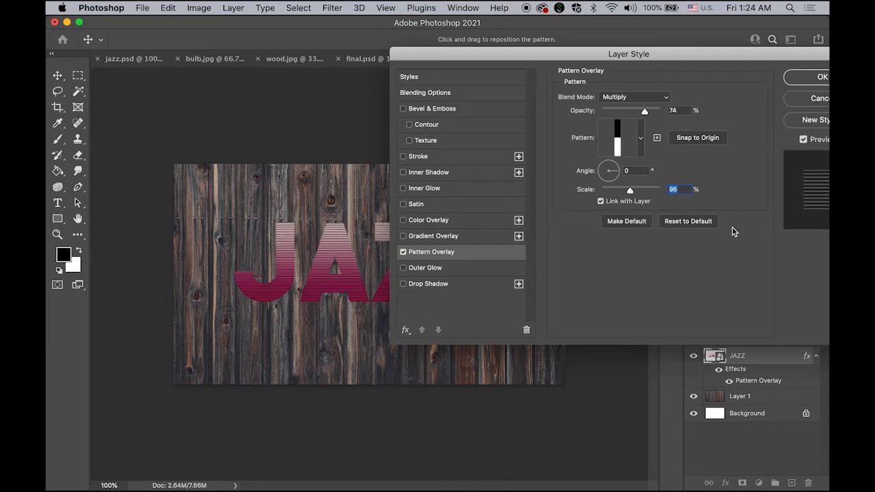
{"action": "mouse_move", "coordinate": [644, 113]}
{"action": "left_mouse_down"}
{"action": "mouse_move", "coordinate": [655, 113]}
{"action": "mouse_move", "coordinate": [613, 113]}
{"action": "mouse_move", "coordinate": [637, 117]}
{"action": "left_mouse_up"}
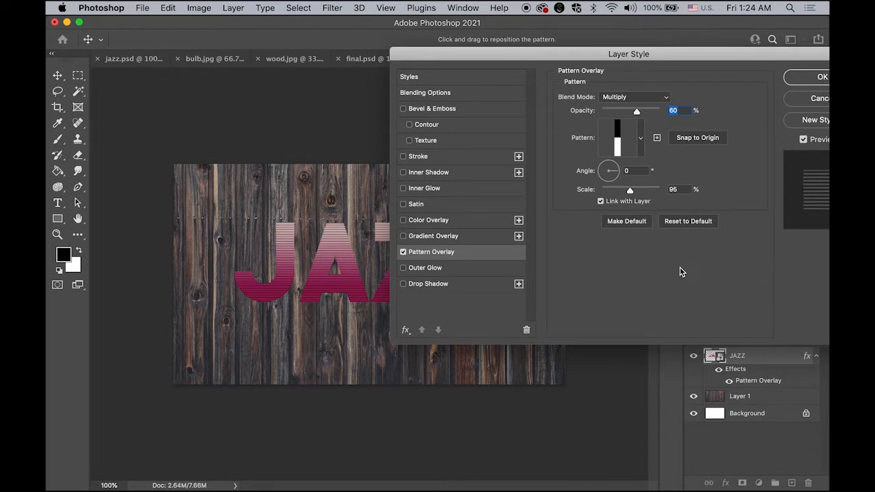
Add an 8 px light pink Stroke positioned Inside to the JAZZ lettering, in Normal mode at 100% opacity
{"action": "left_click", "coordinate": [460, 158]}
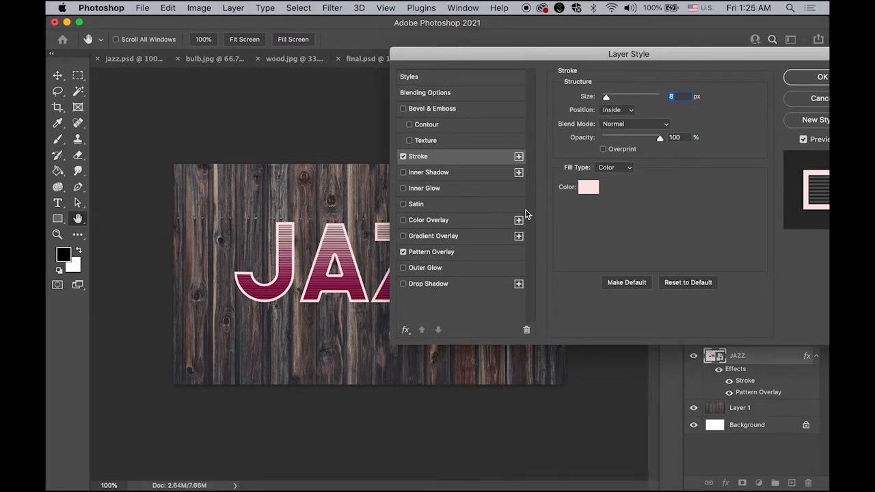
{"action": "left_click", "coordinate": [633, 112]}
{"action": "left_click", "coordinate": [633, 111]}
{"action": "left_click_drag", "start_coordinate": [698, 55], "coordinate": [718, 42]}
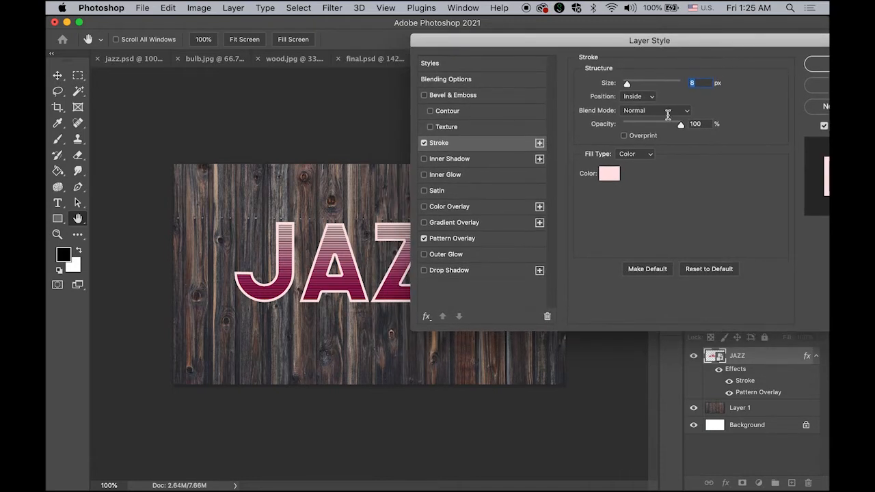
Add a black Inner Shadow in Linear Burn at 75% opacity, 125° angle, 25 px distance and 20 px size, and apply the layer style
{"action": "left_click", "coordinate": [461, 161]}
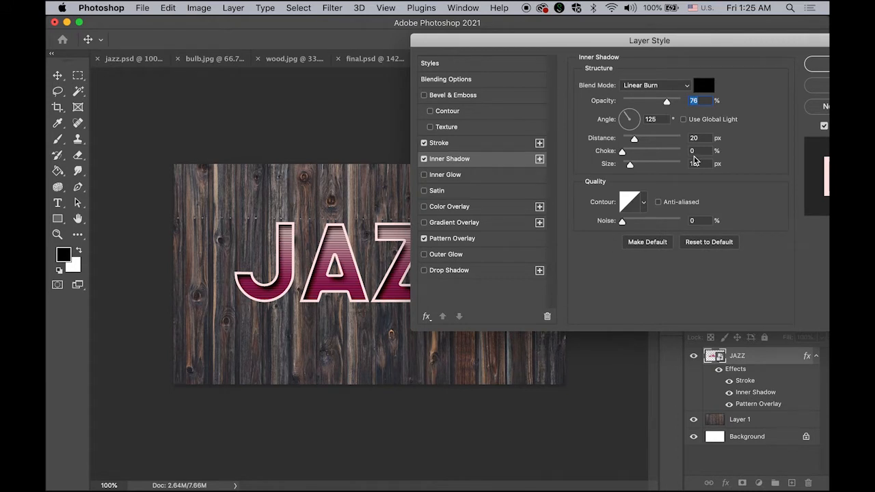
{"action": "left_click", "coordinate": [679, 87]}
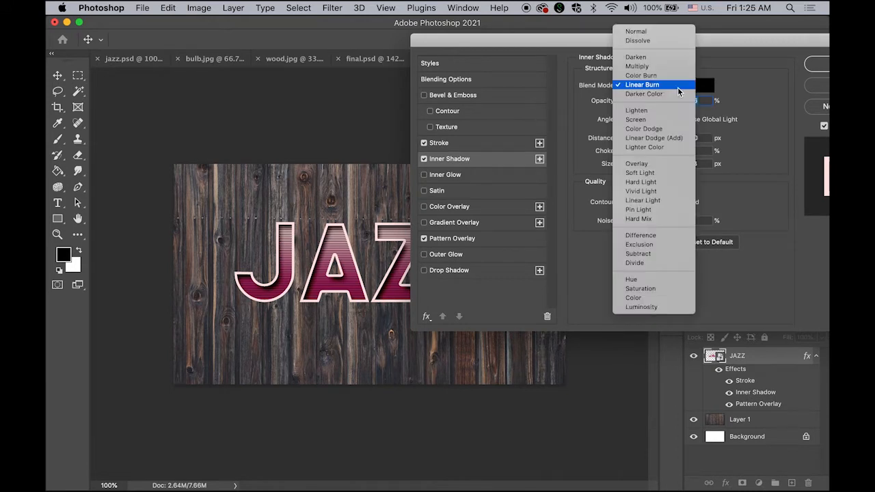
{"action": "left_click", "coordinate": [660, 86]}
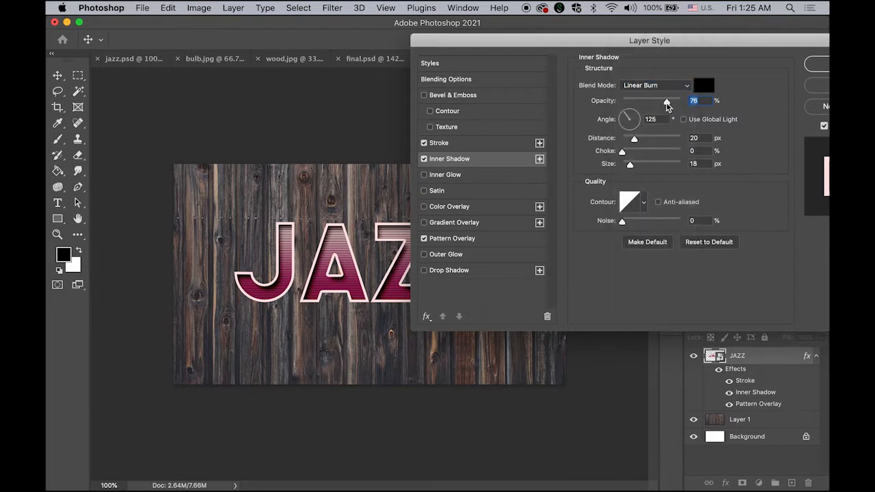
{"action": "left_click_drag", "start_coordinate": [668, 106], "coordinate": [666, 107]}
{"action": "left_click_drag", "start_coordinate": [636, 139], "coordinate": [636, 140]}
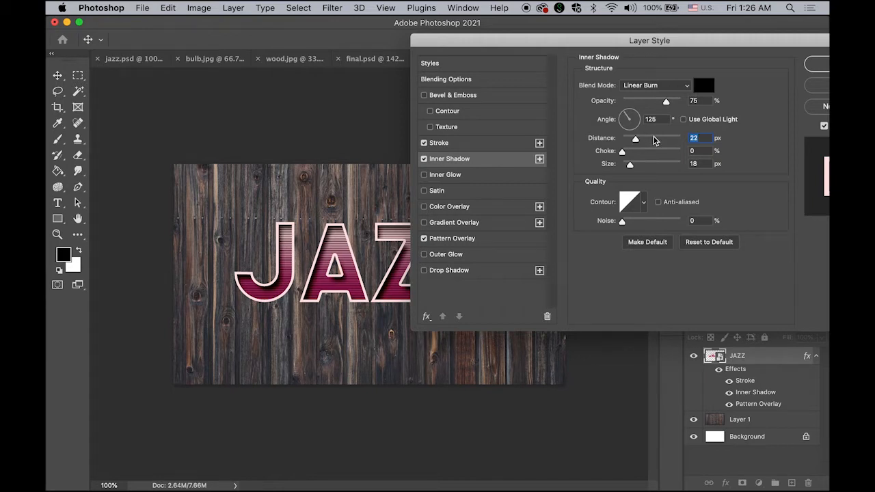
{"action": "type", "text": "25"}
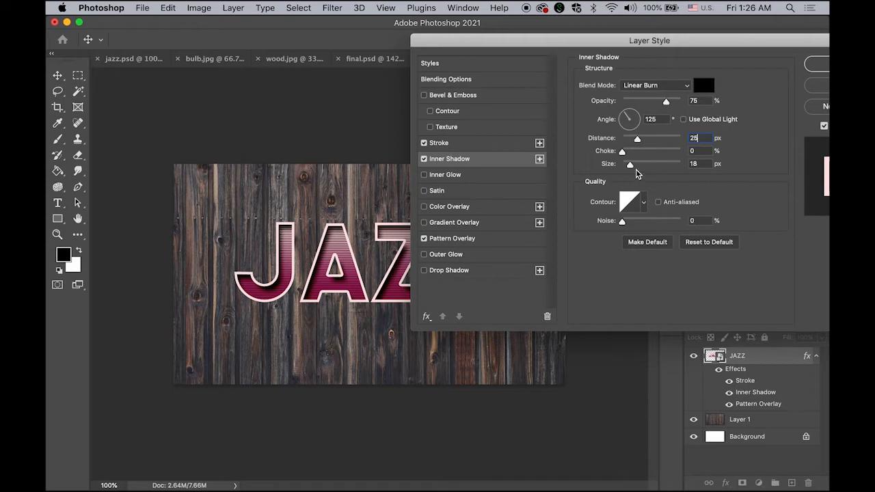
{"action": "left_click_drag", "start_coordinate": [631, 167], "coordinate": [631, 169]}
{"action": "type", "text": "20"}
{"action": "left_click_drag", "start_coordinate": [556, 40], "coordinate": [486, 51]}
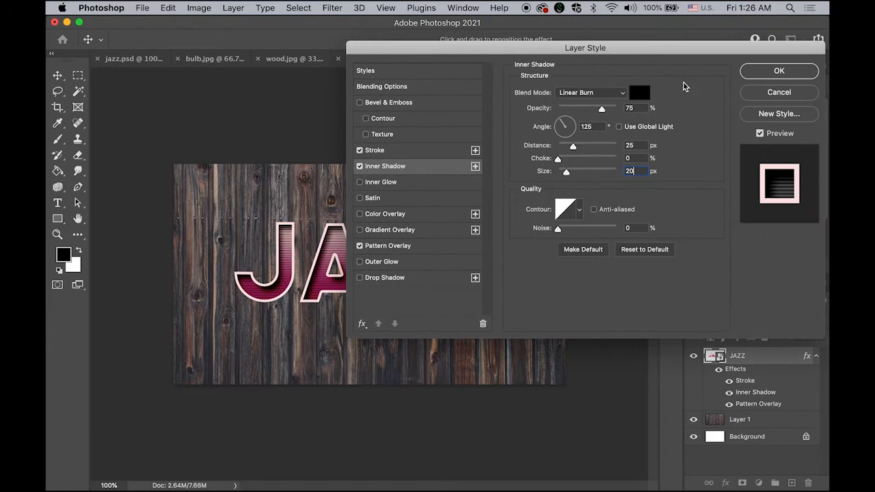
{"action": "left_click", "coordinate": [796, 73]}
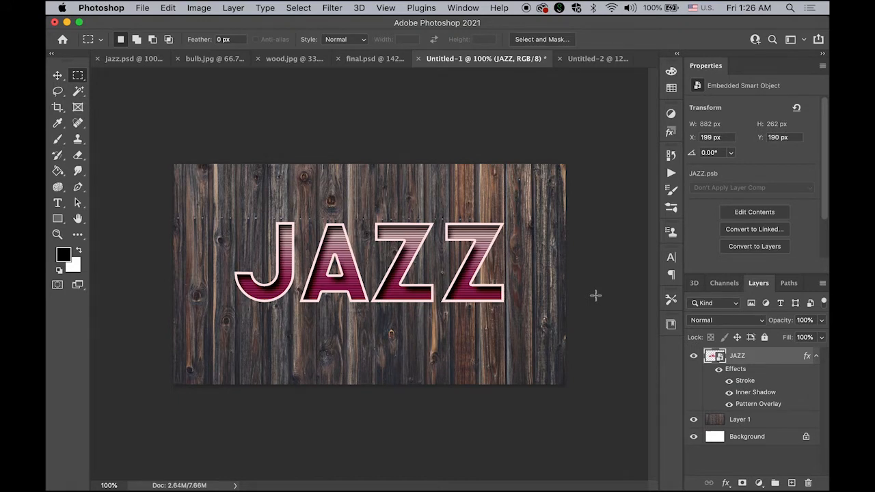
Duplicate the JAZZ layer within Untitled-1 and rename the copy 3D
{"action": "left_click", "coordinate": [815, 356]}
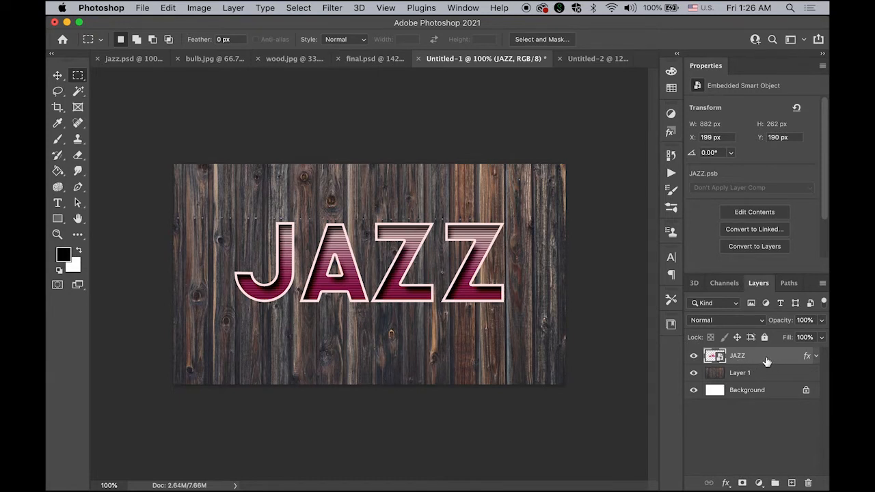
{"action": "left_click", "coordinate": [823, 284]}
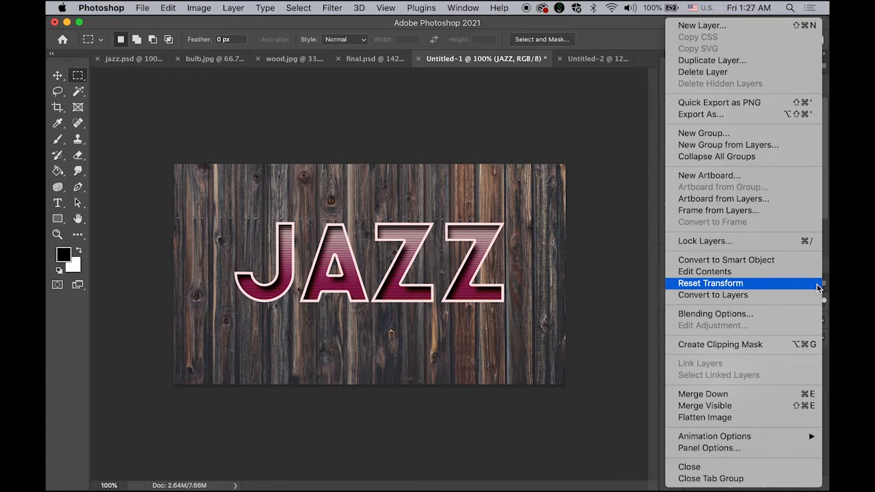
{"action": "left_click", "coordinate": [791, 61]}
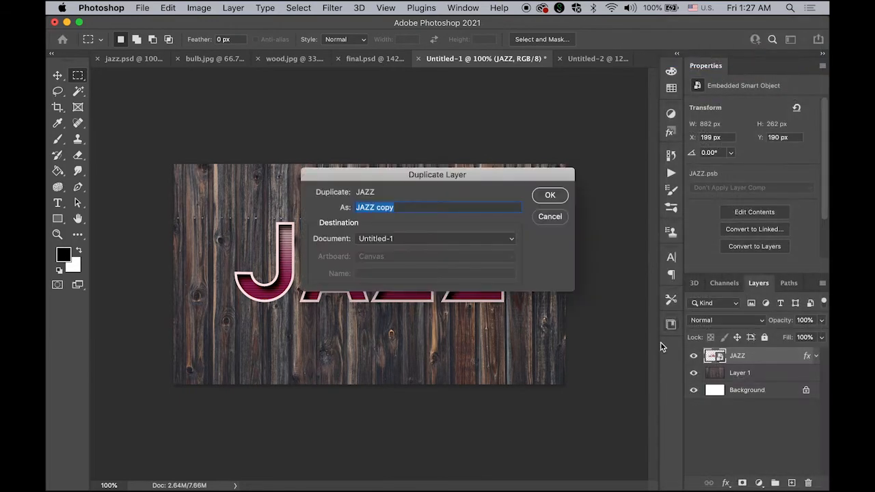
{"action": "left_click", "coordinate": [551, 196]}
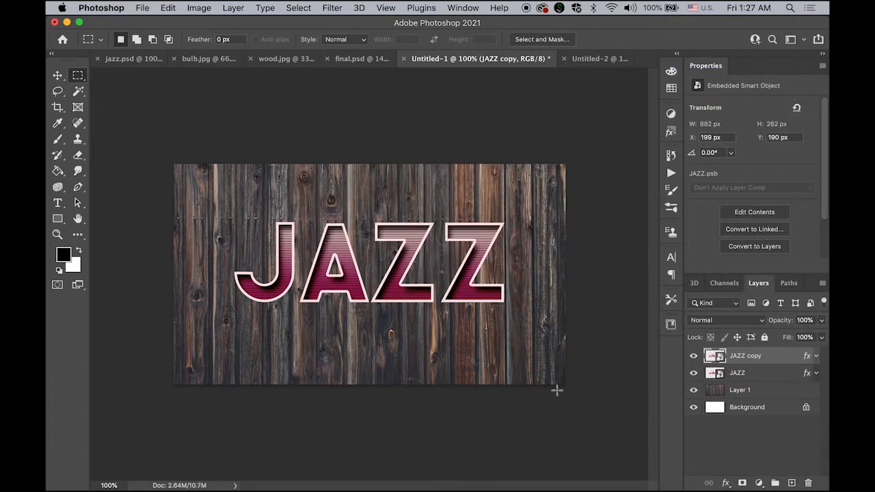
{"action": "double_click", "coordinate": [745, 357]}
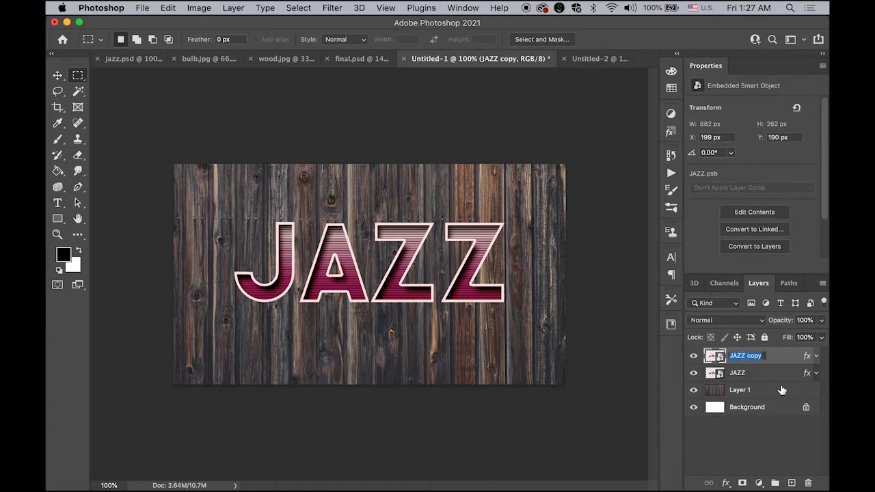
{"action": "type", "text": "3D"}
{"action": "key", "text": "Return"}
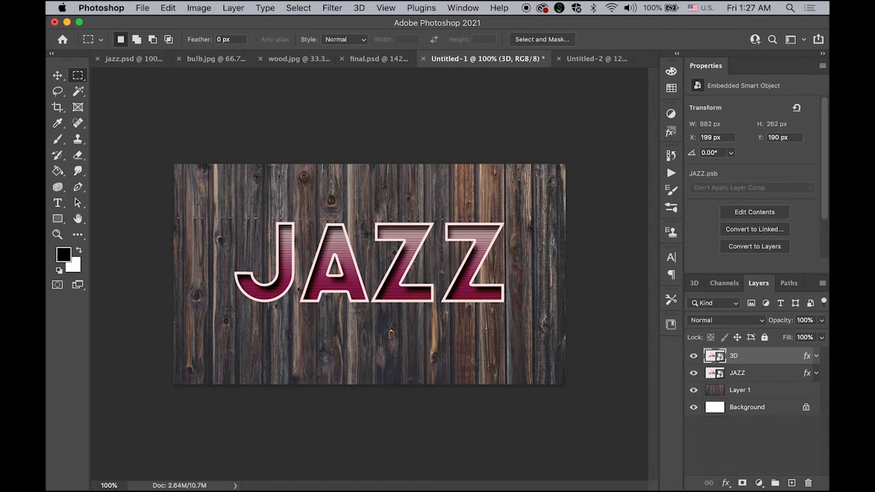
Clear the layer style from the 3D layer so only its plain gradient lettering remains
{"action": "left_click", "coordinate": [747, 353], "text": "ctrl"}
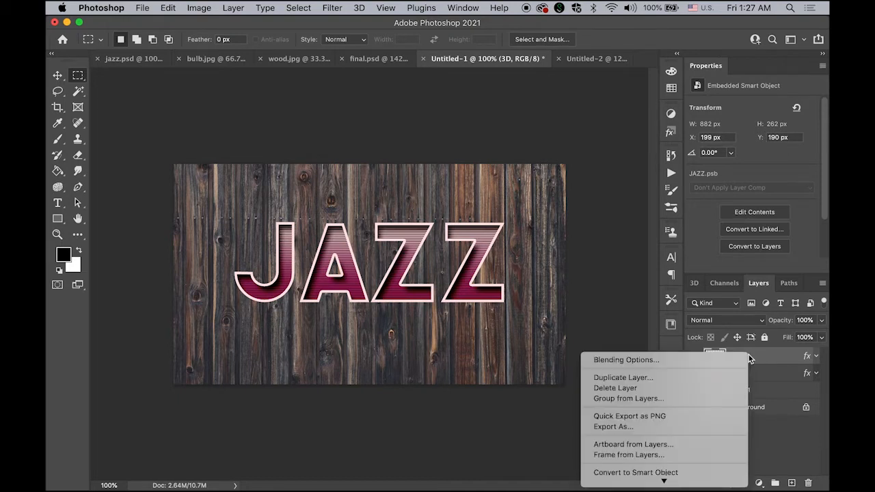
{"action": "mouse_move", "coordinate": [687, 490]}
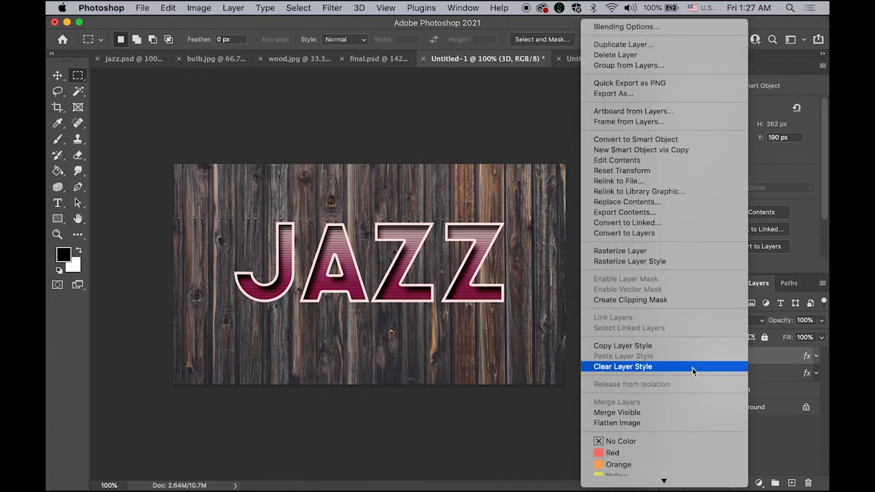
{"action": "left_click", "coordinate": [692, 367]}
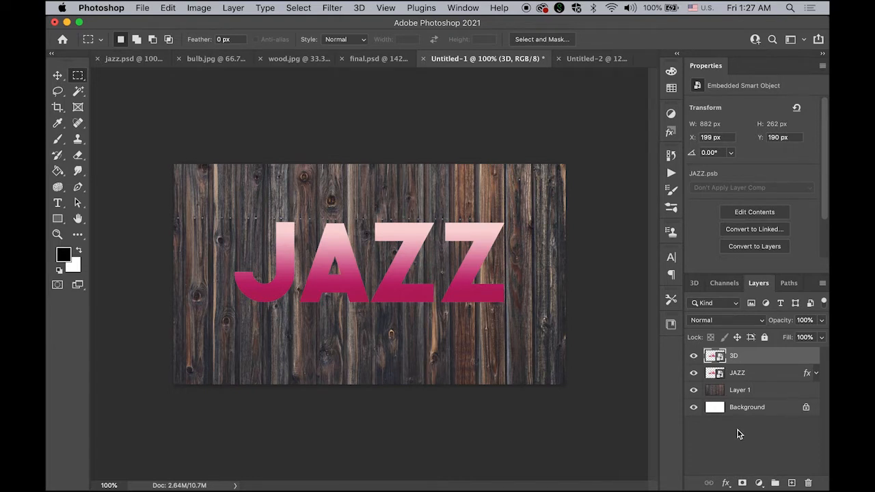
Apply a default Inner Bevel from Bevel & Emboss and a grey Color Overlay in Normal mode at 100% opacity to the 3D layer
{"action": "double_click", "coordinate": [788, 358]}
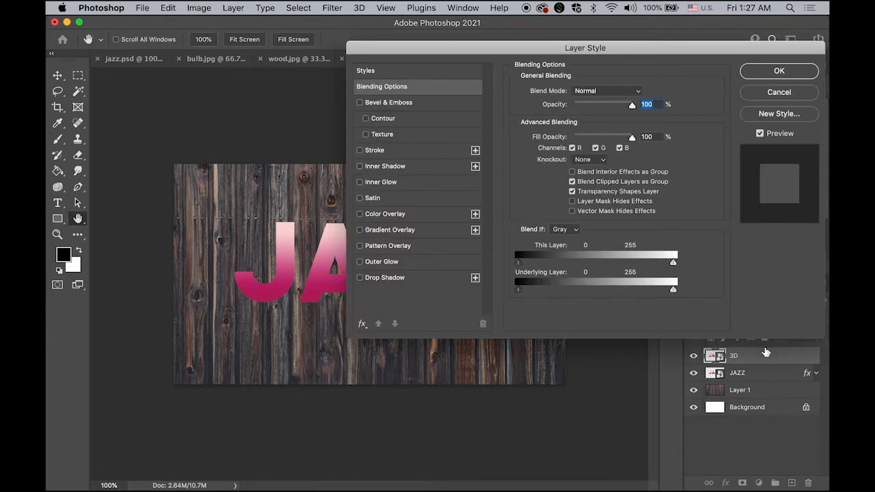
{"action": "left_click", "coordinate": [395, 105]}
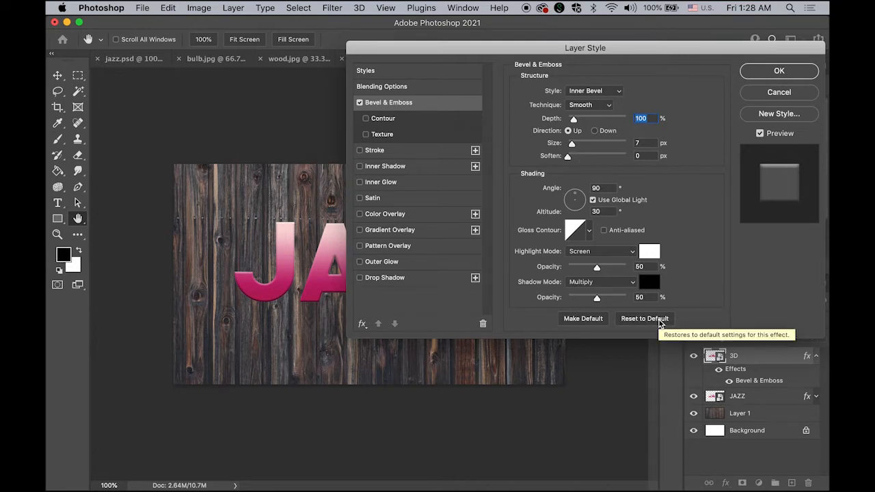
{"action": "left_click_drag", "start_coordinate": [458, 50], "coordinate": [568, 57]}
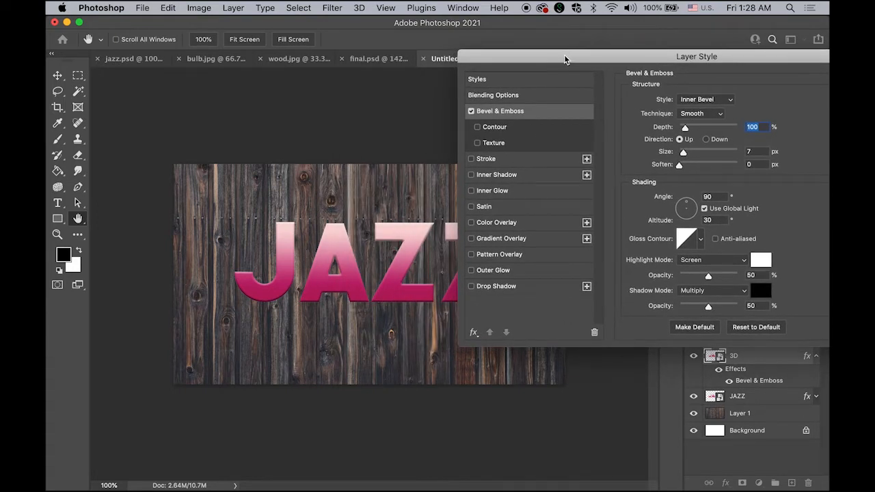
{"action": "left_click", "coordinate": [503, 226]}
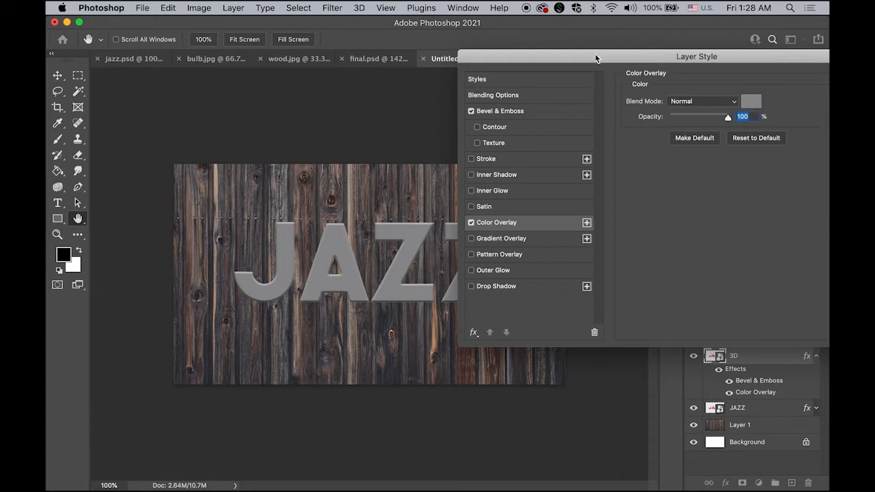
{"action": "left_click_drag", "start_coordinate": [595, 55], "coordinate": [507, 53]}
{"action": "left_click", "coordinate": [803, 77]}
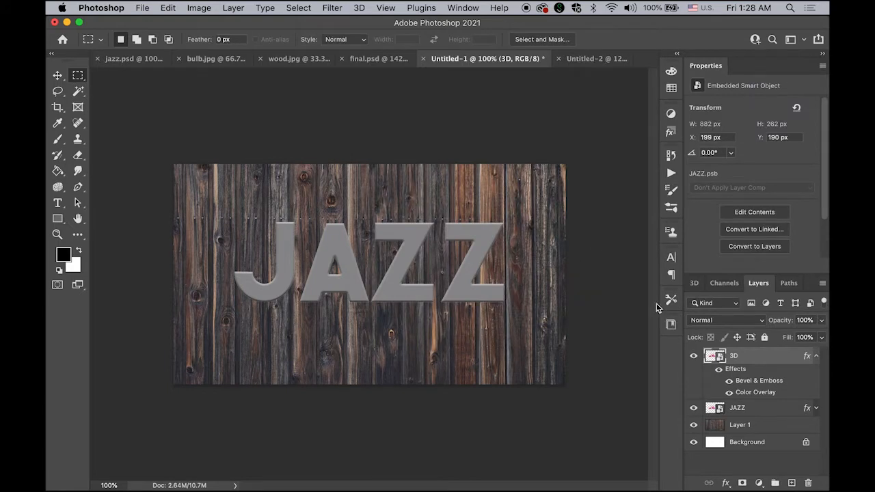
Collapse the 3D layer's effects, place the layer directly beneath JAZZ, and hide the JAZZ layer
{"action": "left_click", "coordinate": [816, 357]}
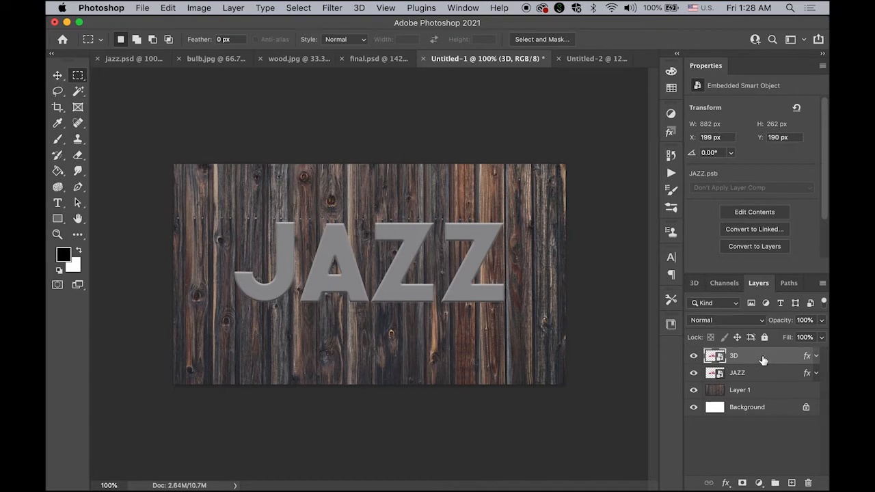
{"action": "left_click_drag", "start_coordinate": [762, 361], "coordinate": [765, 390]}
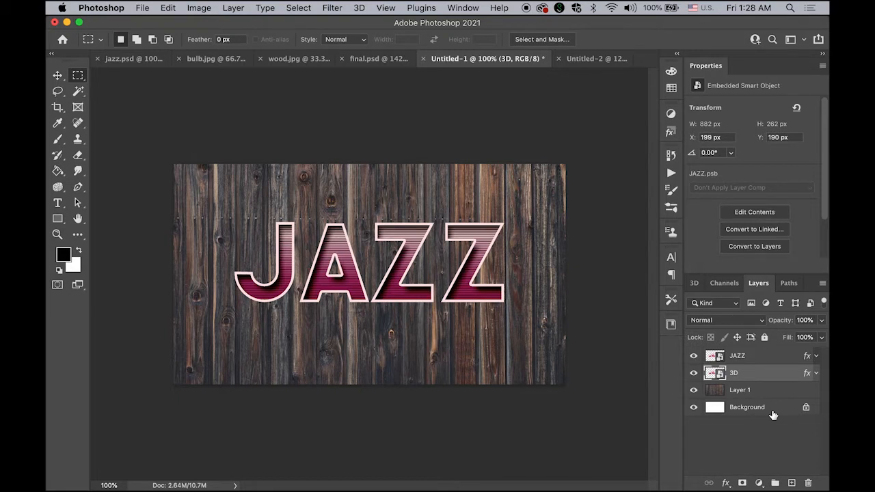
{"action": "left_click", "coordinate": [694, 355]}
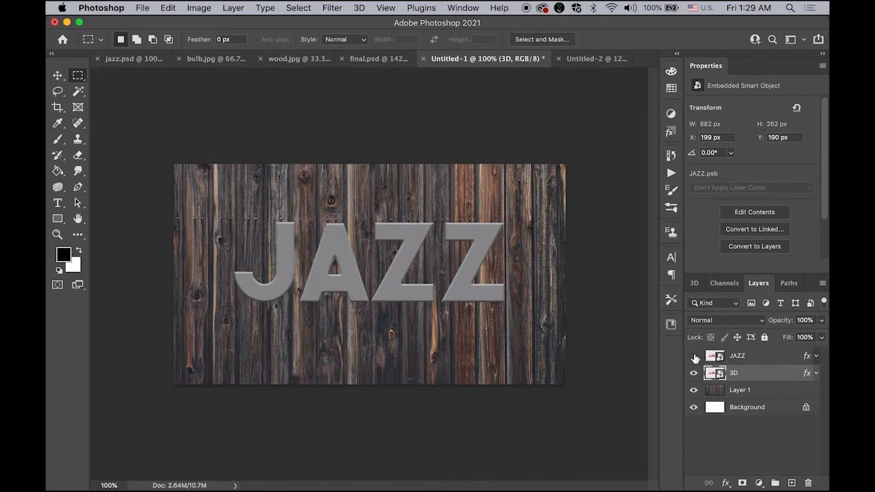
{"action": "left_click", "coordinate": [694, 356]}
Create a new action named duplicate in the Default Actions set and start recording, with the Move tool active
{"action": "left_click", "coordinate": [57, 77]}
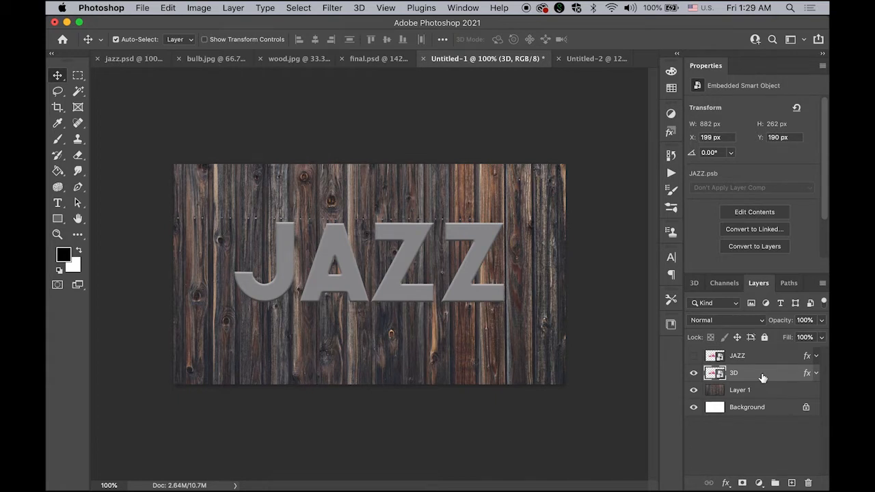
{"action": "left_click", "coordinate": [670, 175]}
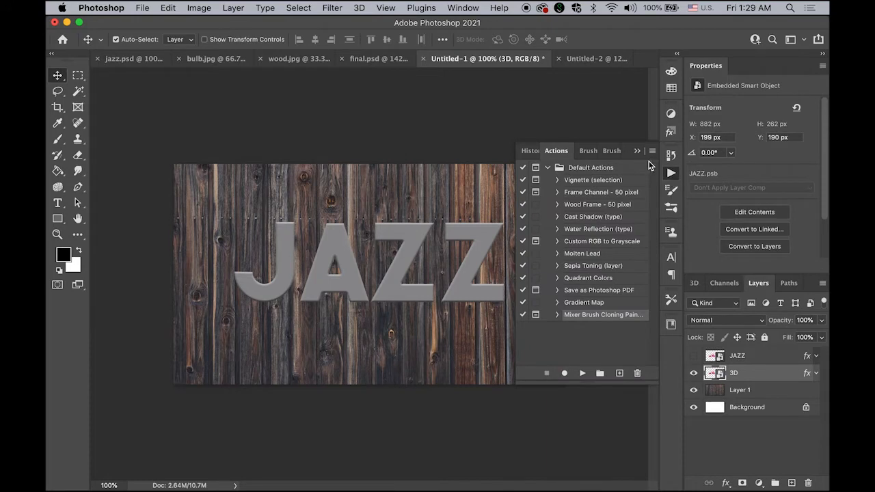
{"action": "left_click", "coordinate": [672, 174]}
{"action": "left_click", "coordinate": [467, 9]}
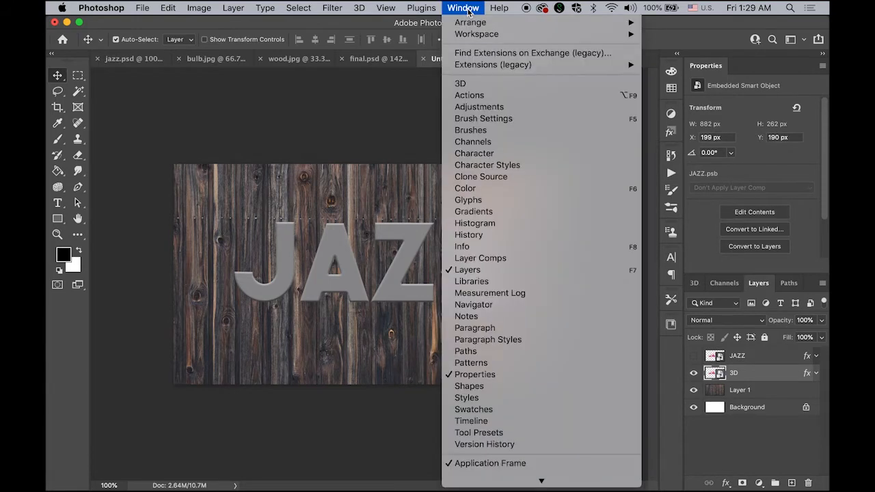
{"action": "left_click", "coordinate": [493, 96]}
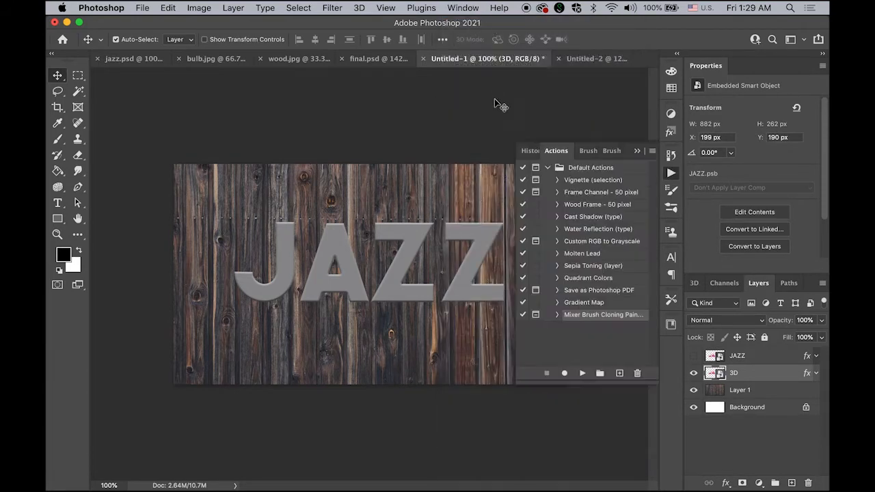
{"action": "left_click", "coordinate": [548, 168]}
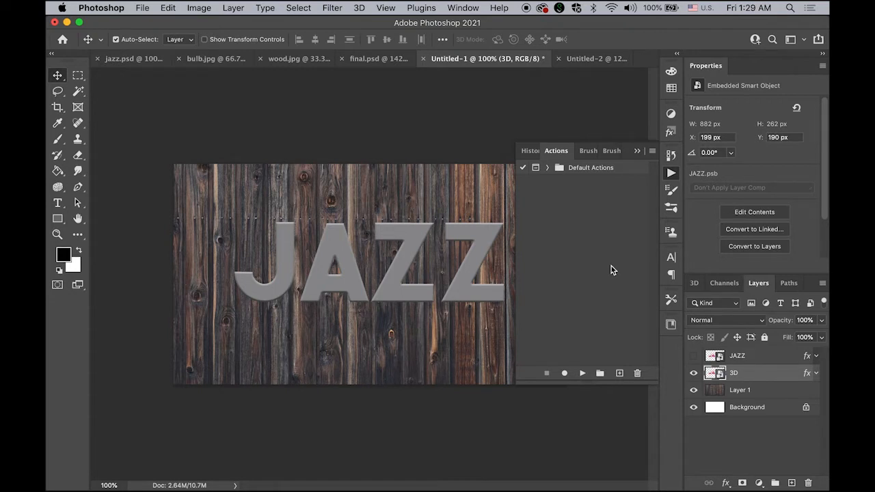
{"action": "left_click", "coordinate": [620, 373]}
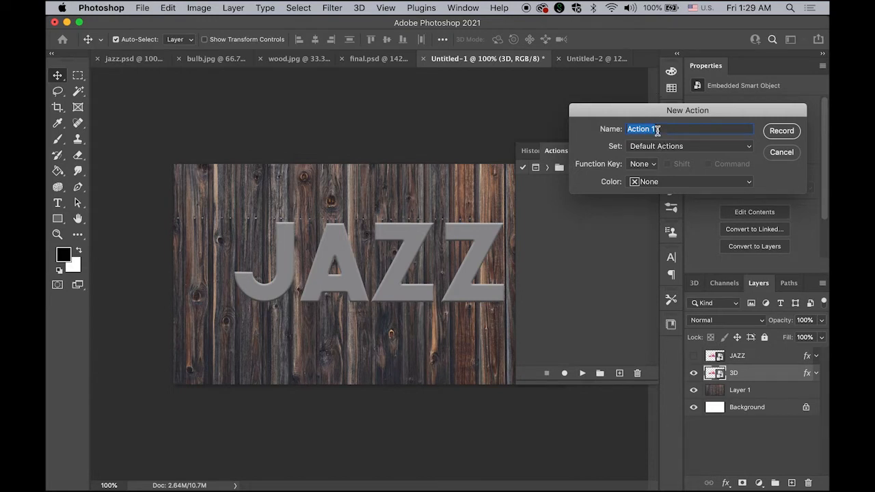
{"action": "type", "text": "duplicate"}
{"action": "left_click", "coordinate": [782, 131]}
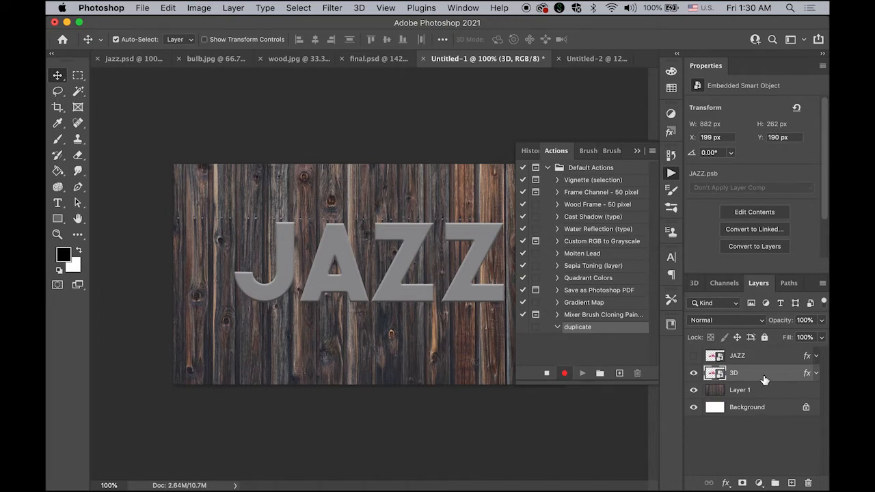
Record duplicating the 3D layer and nudging the copy 1 px up and 1 px left, and stop the recording
{"action": "key", "text": "super+j"}
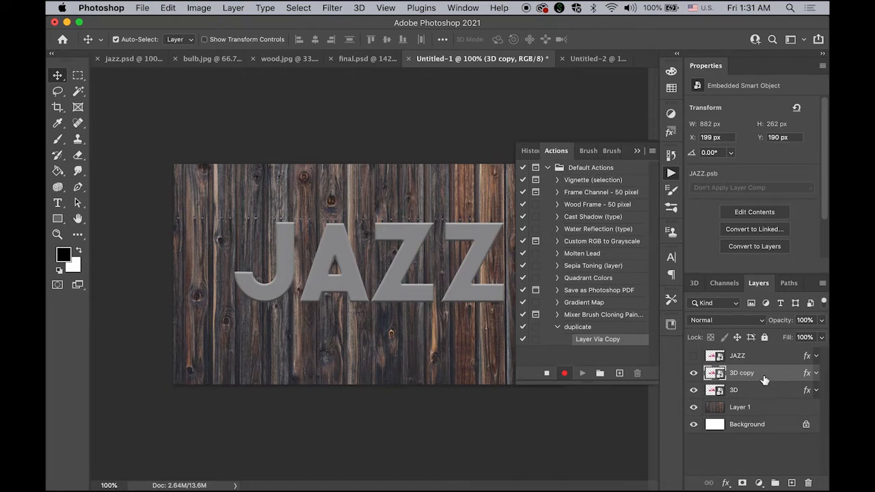
{"action": "key", "text": "Up"}
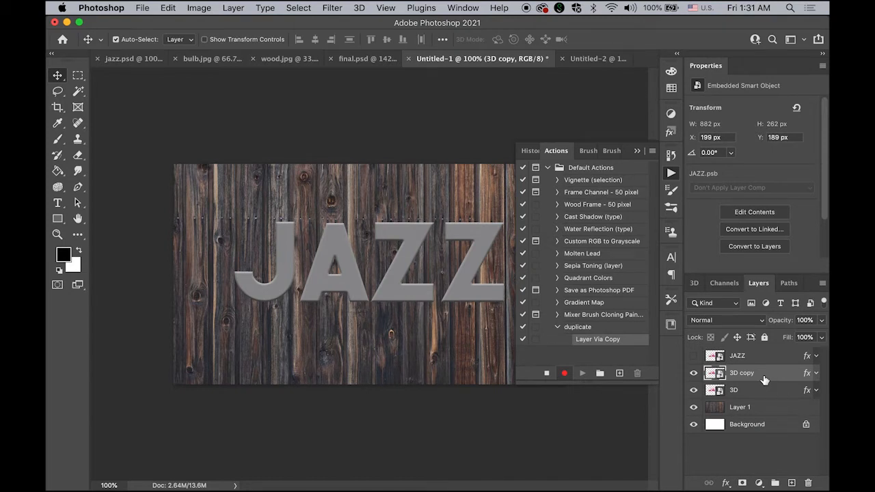
{"action": "key", "text": "Left"}
{"action": "left_click", "coordinate": [546, 373]}
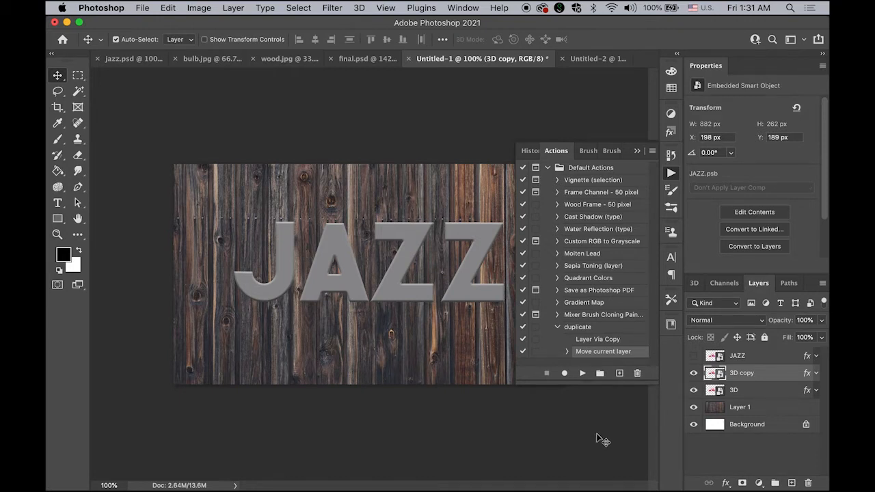
Play the duplicate action repeatedly until the layer stack reaches 3D copy 31, extruding the grey lettering, and collapse the Actions
{"action": "left_click", "coordinate": [585, 329]}
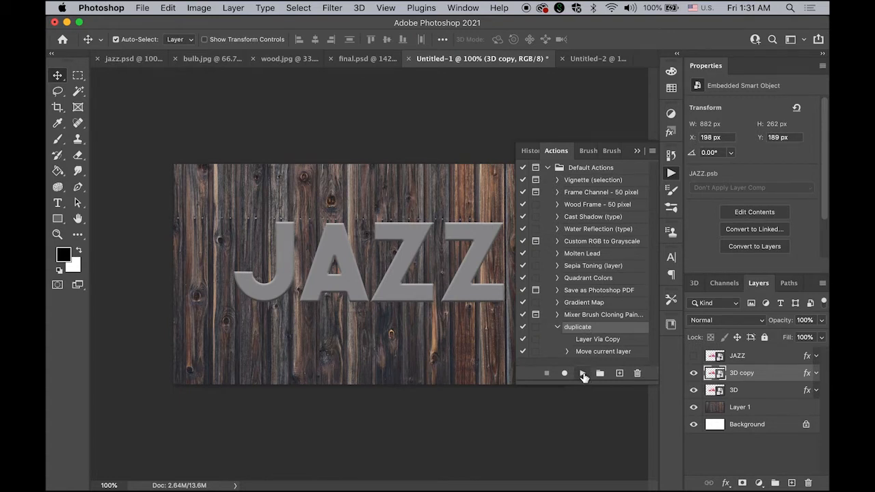
{"action": "left_click", "coordinate": [584, 374]}
{"action": "left_click", "coordinate": [584, 374]}
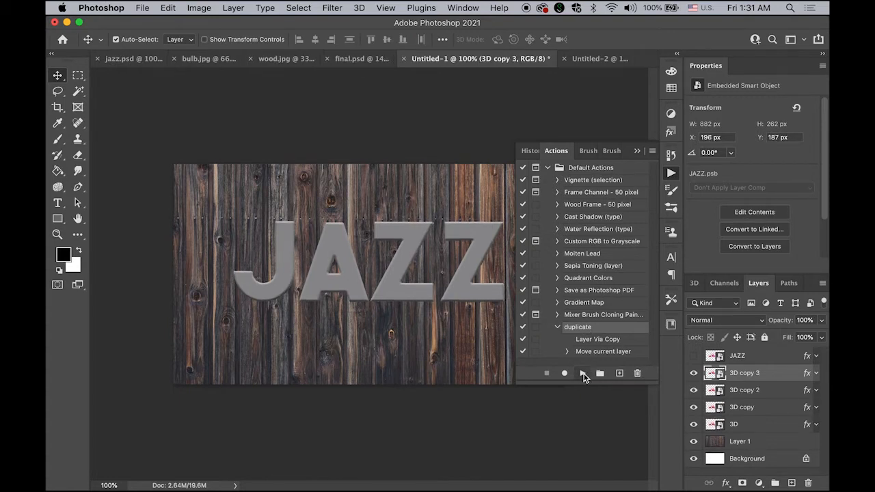
{"action": "left_click", "coordinate": [584, 374]}
{"action": "left_click", "coordinate": [584, 374]}
{"action": "left_click", "coordinate": [583, 374]}
{"action": "left_click", "coordinate": [584, 373]}
{"action": "left_click", "coordinate": [584, 373]}
{"action": "left_click", "coordinate": [584, 374]}
{"action": "left_click", "coordinate": [583, 374]}
{"action": "left_click", "coordinate": [584, 374]}
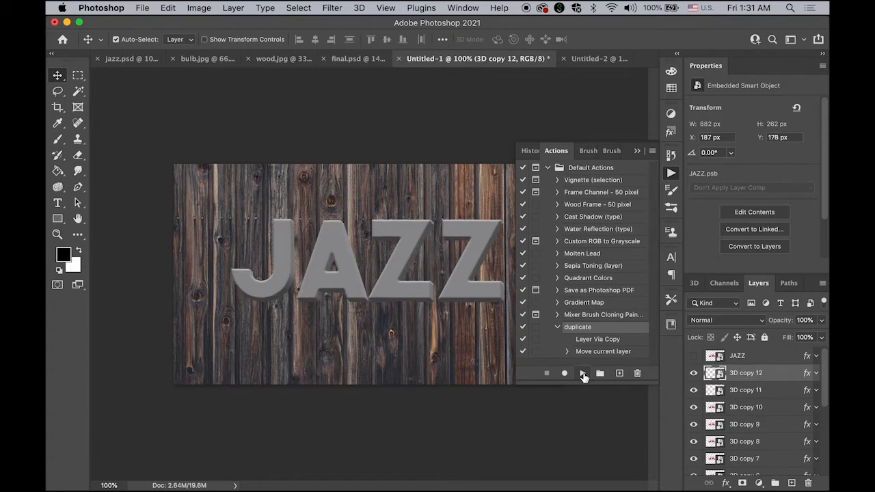
{"action": "left_click", "coordinate": [583, 374]}
{"action": "left_click", "coordinate": [583, 374]}
{"action": "left_click", "coordinate": [584, 374]}
{"action": "left_click", "coordinate": [583, 374]}
{"action": "left_click", "coordinate": [584, 374]}
{"action": "left_click", "coordinate": [584, 374]}
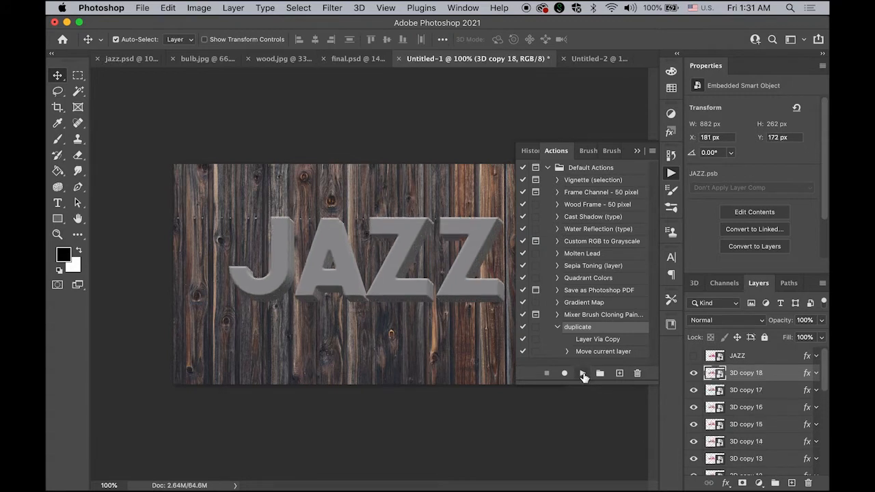
{"action": "left_click", "coordinate": [584, 374]}
{"action": "left_click", "coordinate": [583, 374]}
{"action": "left_click", "coordinate": [583, 374]}
{"action": "left_click", "coordinate": [584, 374]}
{"action": "left_click", "coordinate": [584, 374]}
{"action": "left_click", "coordinate": [584, 374]}
{"action": "left_click", "coordinate": [584, 374]}
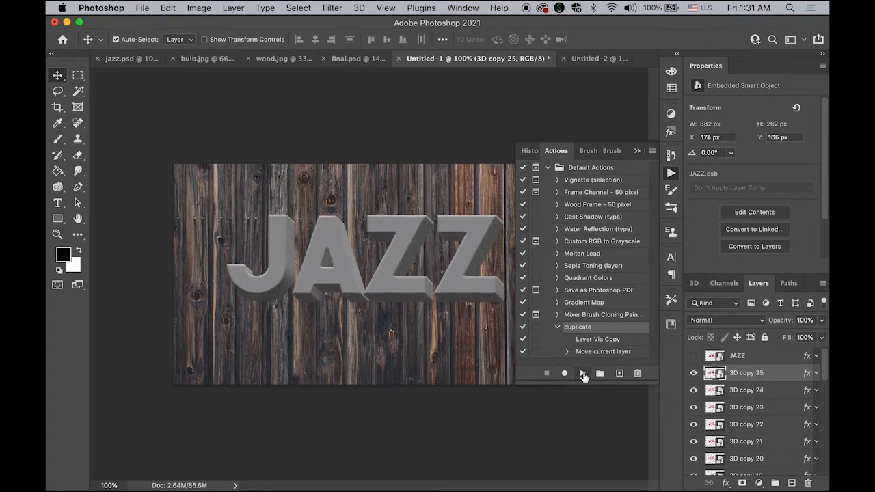
{"action": "left_click", "coordinate": [583, 374]}
{"action": "left_click", "coordinate": [584, 374]}
{"action": "left_click", "coordinate": [584, 374]}
{"action": "left_click", "coordinate": [584, 374]}
{"action": "left_click", "coordinate": [584, 374]}
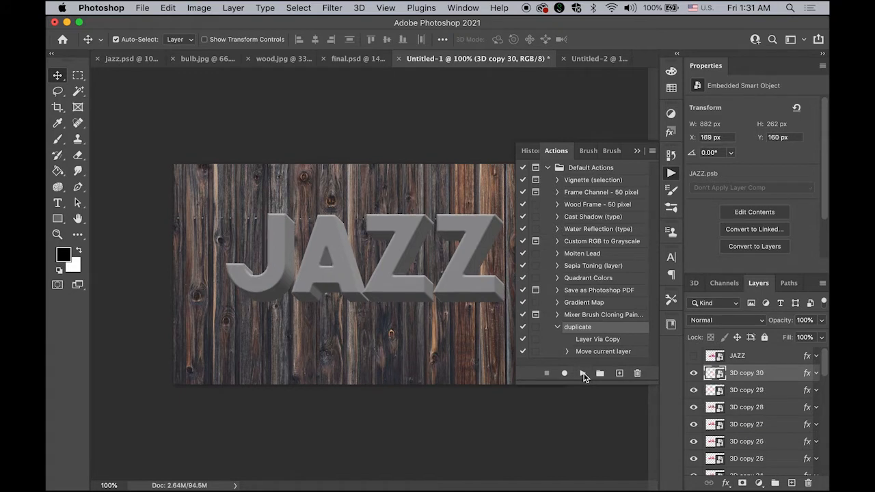
{"action": "left_click", "coordinate": [583, 374]}
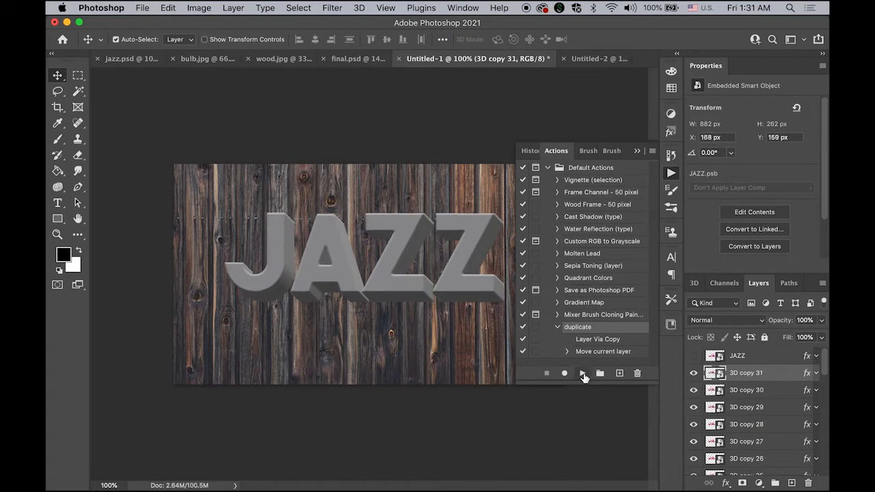
{"action": "left_click", "coordinate": [638, 150]}
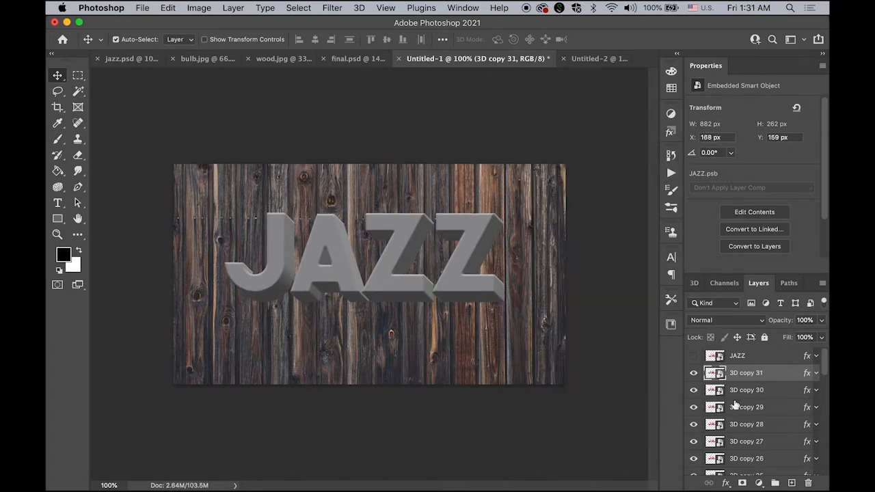
Show the JAZZ layer and move it onto the front face of the grey extrusion at X 168 px, Y 159 px, checking the alignment up close
{"action": "left_click", "coordinate": [693, 358]}
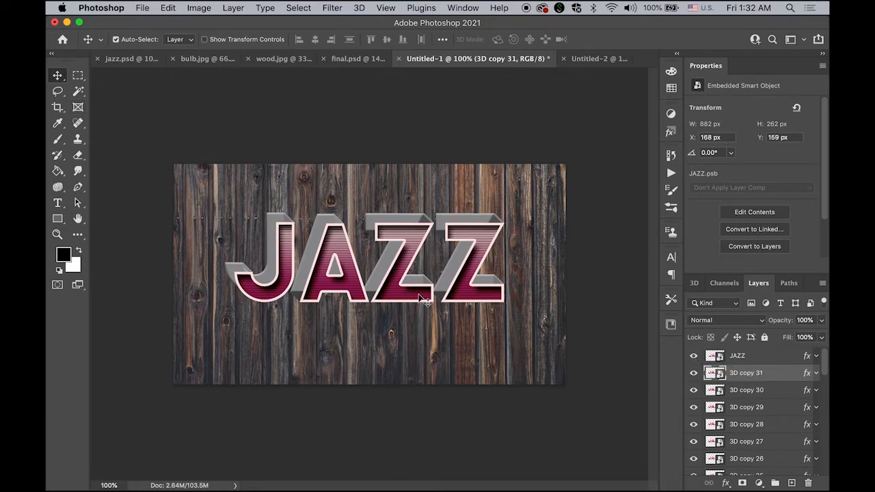
{"action": "left_click_drag", "start_coordinate": [422, 298], "coordinate": [502, 404]}
{"action": "key", "text": "Up"}
{"action": "key", "text": "Up"}
{"action": "key", "text": "Up"}
{"action": "key", "text": "Up"}
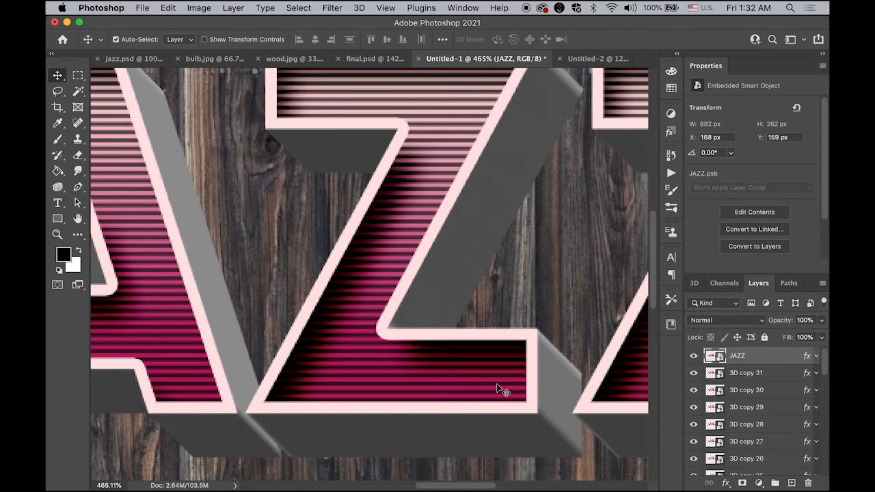
{"action": "left_click_drag", "start_coordinate": [449, 307], "coordinate": [486, 392]}
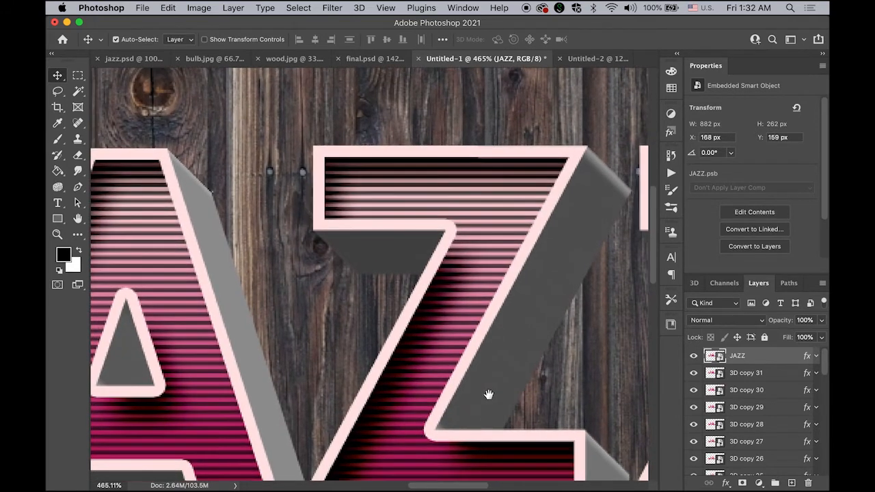
{"action": "left_click", "coordinate": [57, 235]}
{"action": "double_click", "coordinate": [58, 234]}
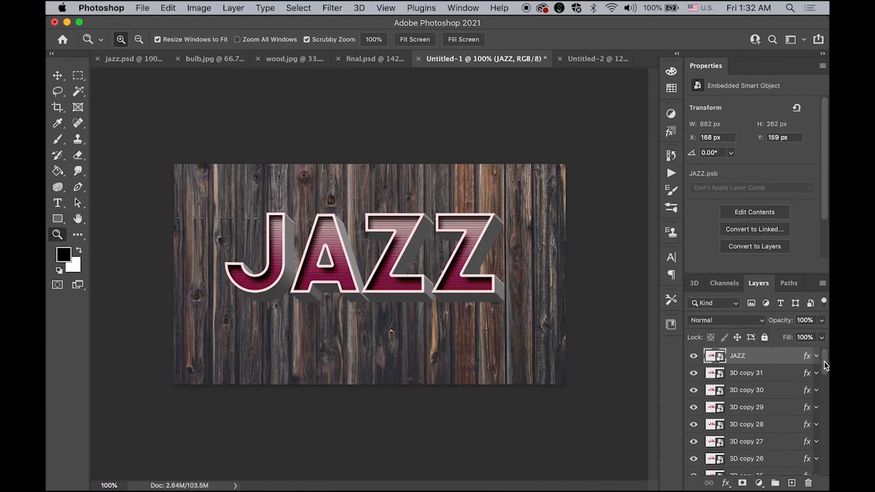
Select all the extrusion layers from 3D up to 3D copy 31, leaving JAZZ, Layer 1 and Background out of the selection
{"action": "scroll", "coordinate": [825, 369], "scroll_direction": "down", "scroll_amount": 1}
{"action": "left_click_drag", "start_coordinate": [825, 369], "coordinate": [826, 472]}
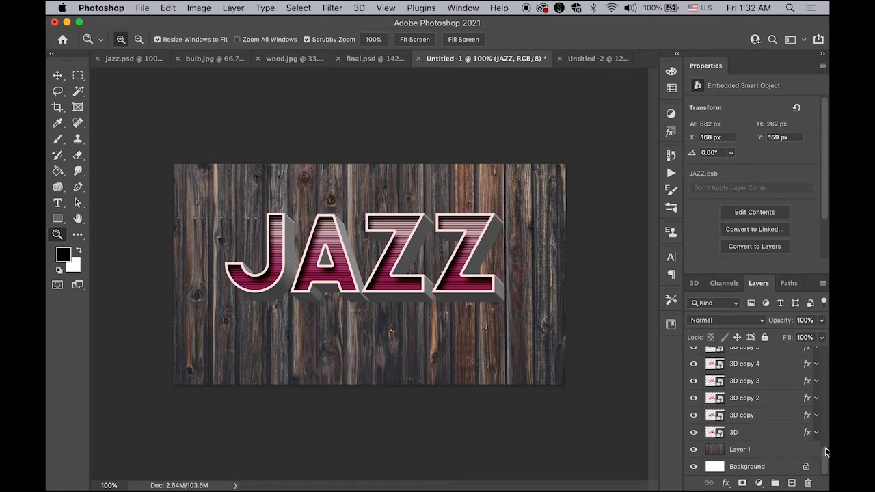
{"action": "scroll", "coordinate": [825, 454], "scroll_direction": "up", "scroll_amount": 2}
{"action": "scroll", "coordinate": [825, 454], "scroll_direction": "down", "scroll_amount": 2}
{"action": "left_click", "coordinate": [750, 438]}
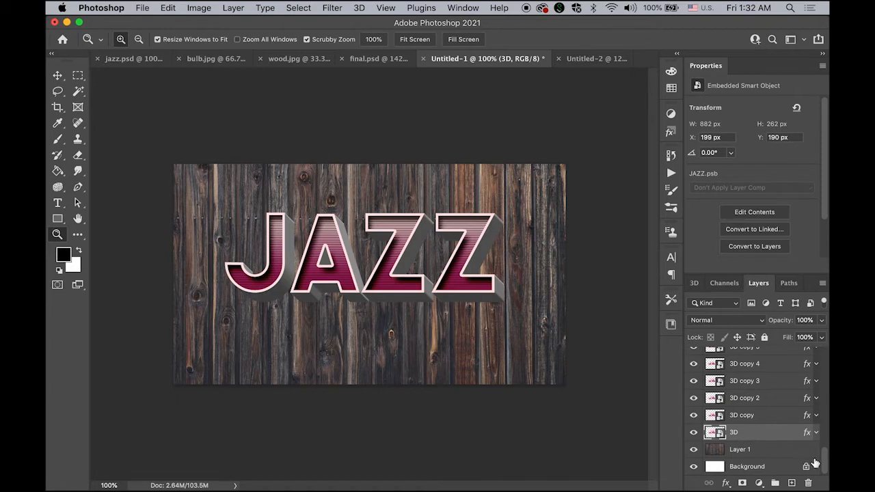
{"action": "left_click_drag", "start_coordinate": [826, 461], "coordinate": [823, 355]}
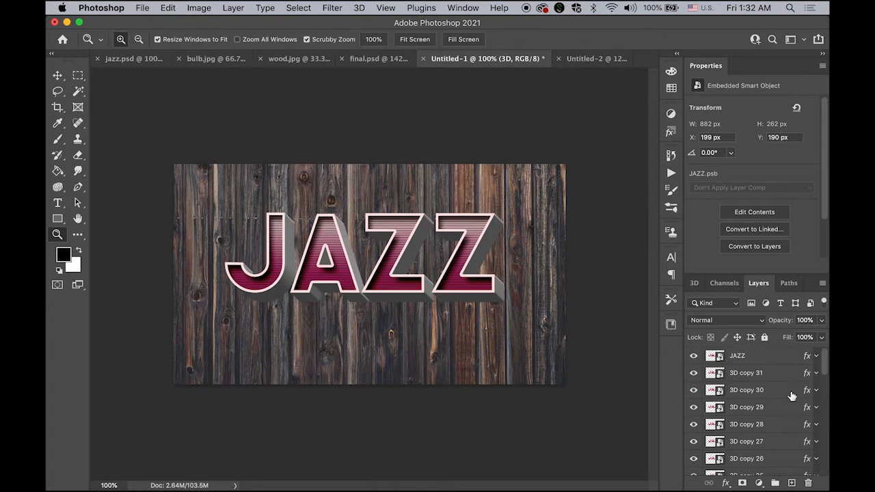
{"action": "left_click", "coordinate": [746, 375], "text": "shift"}
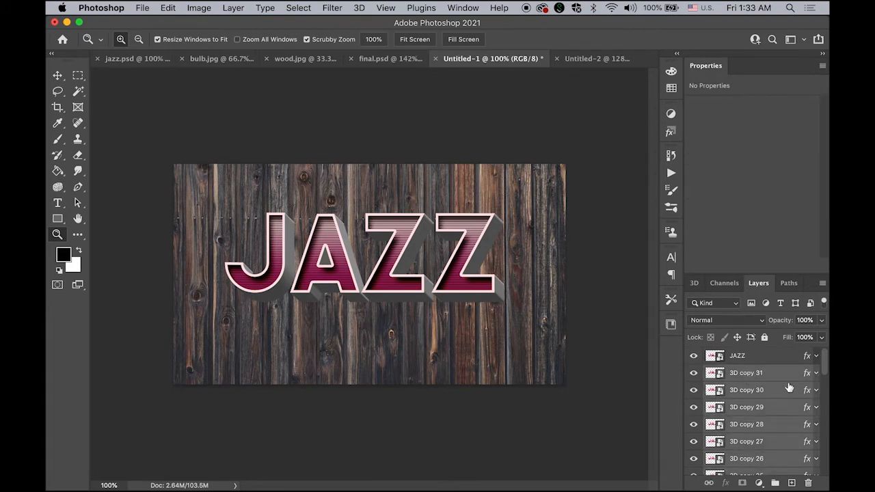
{"action": "left_click_drag", "start_coordinate": [824, 369], "coordinate": [820, 449]}
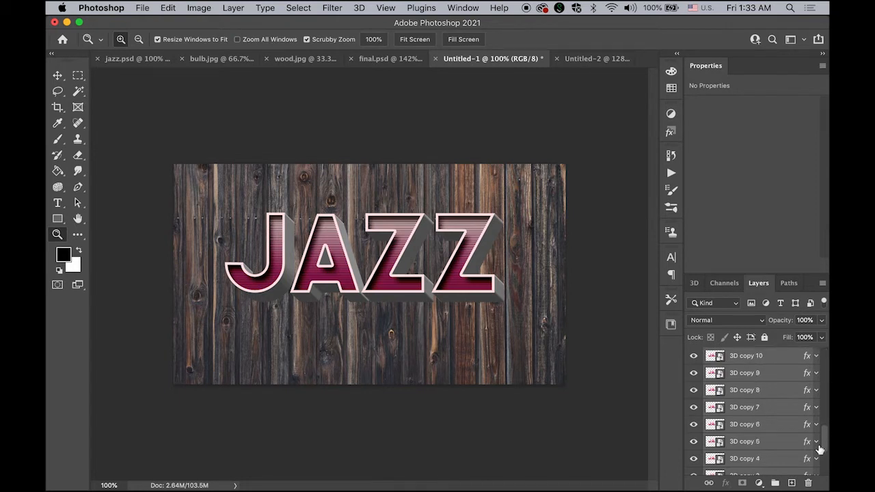
Group the selected extrusion layers, check the group by toggling its visibility, and rename the group 3D
{"action": "left_click", "coordinate": [774, 483]}
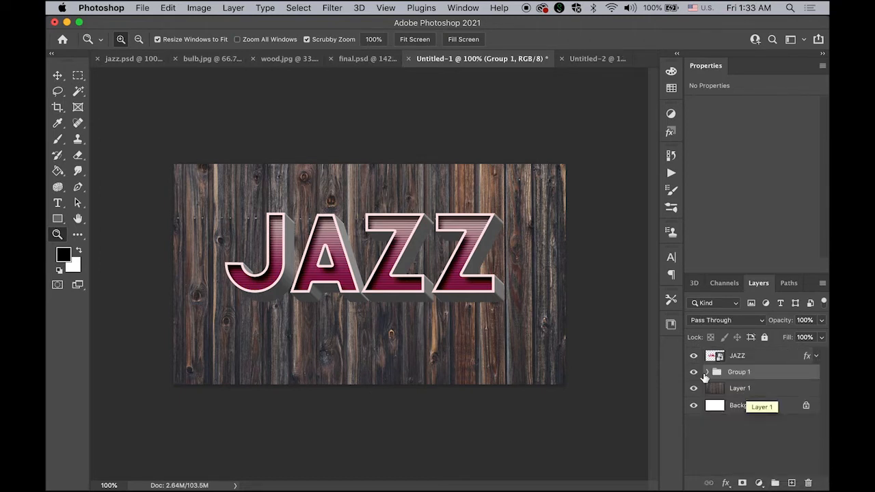
{"action": "left_click", "coordinate": [693, 373]}
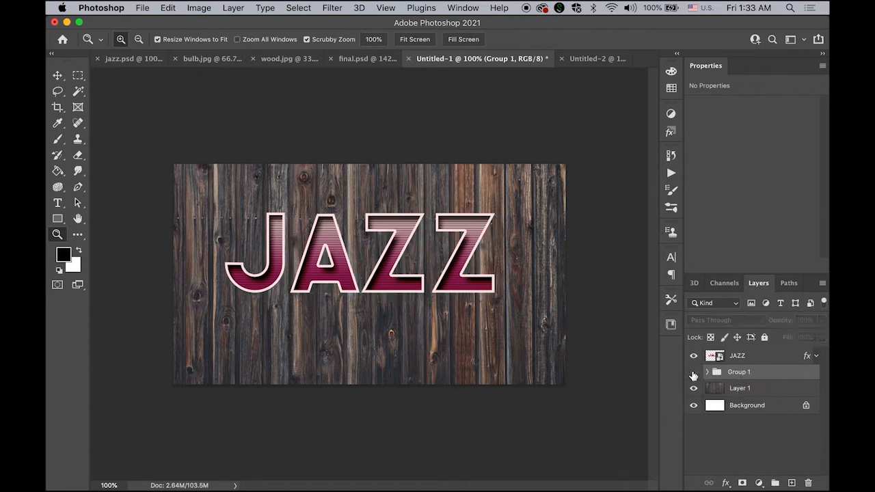
{"action": "left_click", "coordinate": [694, 373]}
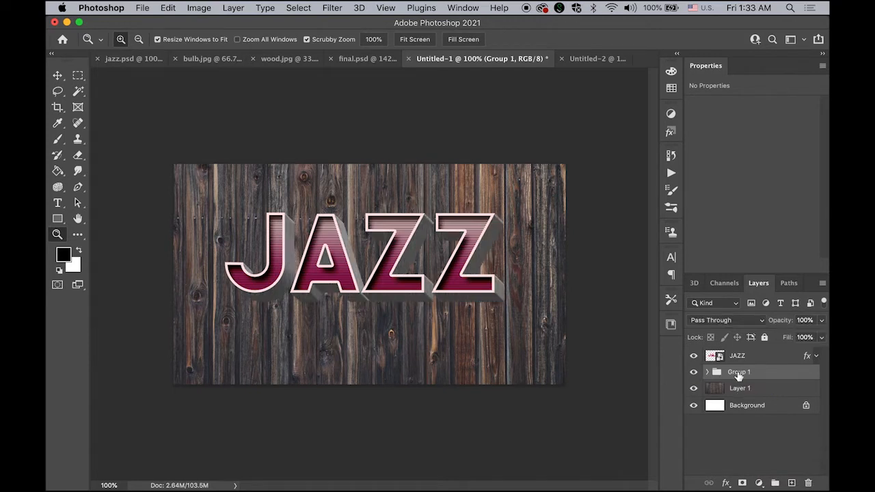
{"action": "double_click", "coordinate": [739, 373]}
{"action": "type", "text": "3D"}
{"action": "key", "text": "Return"}
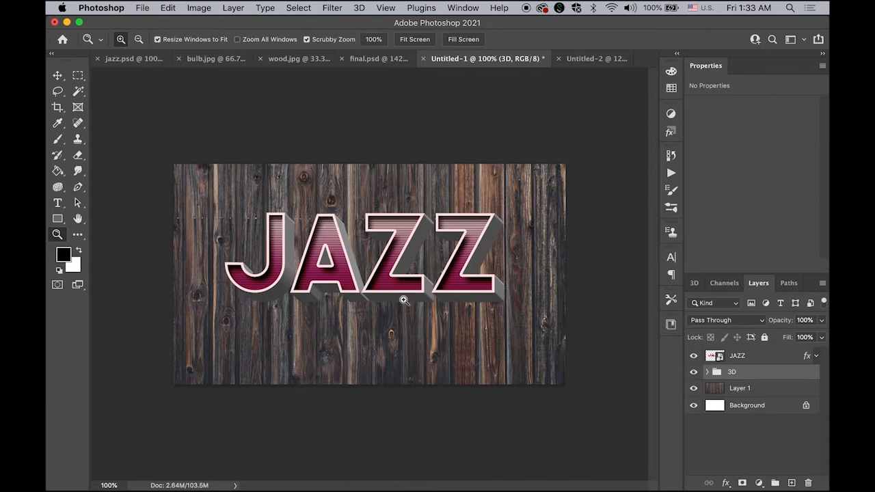
Duplicate the JAZZ smart object layer and rasterize the copy together with its layer style
{"action": "left_click", "coordinate": [745, 355]}
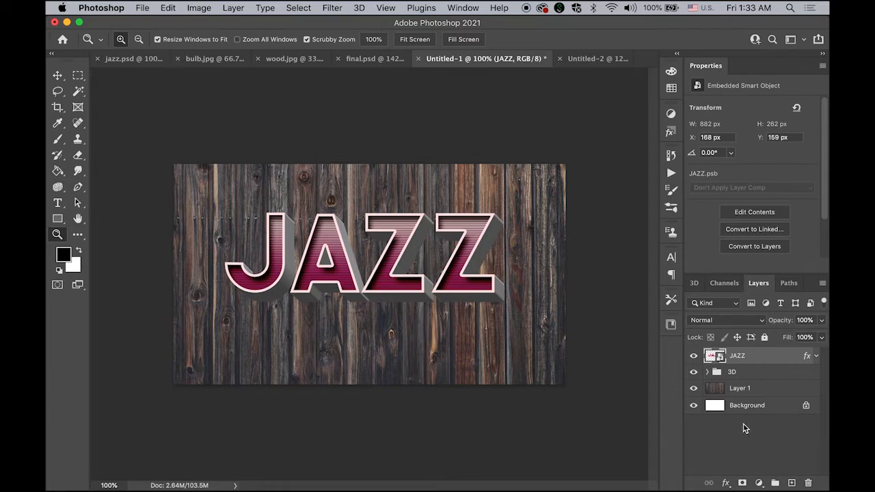
{"action": "key", "text": "super+j"}
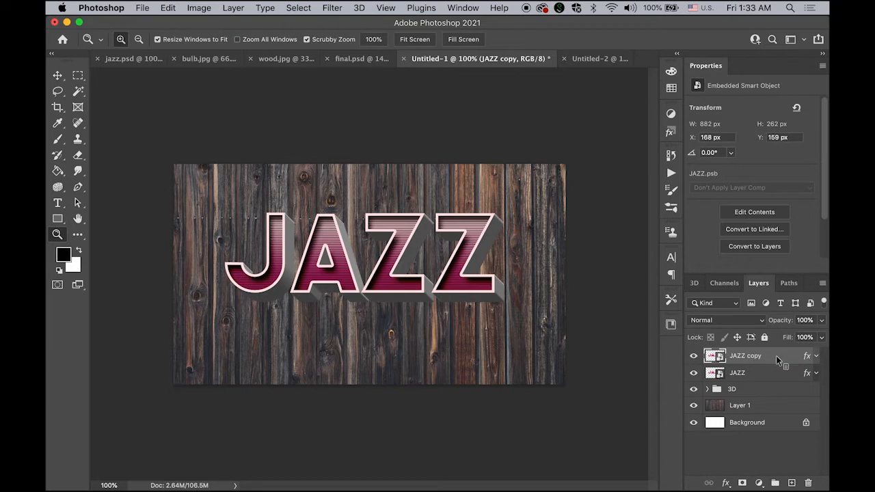
{"action": "left_click", "coordinate": [776, 355], "text": "ctrl"}
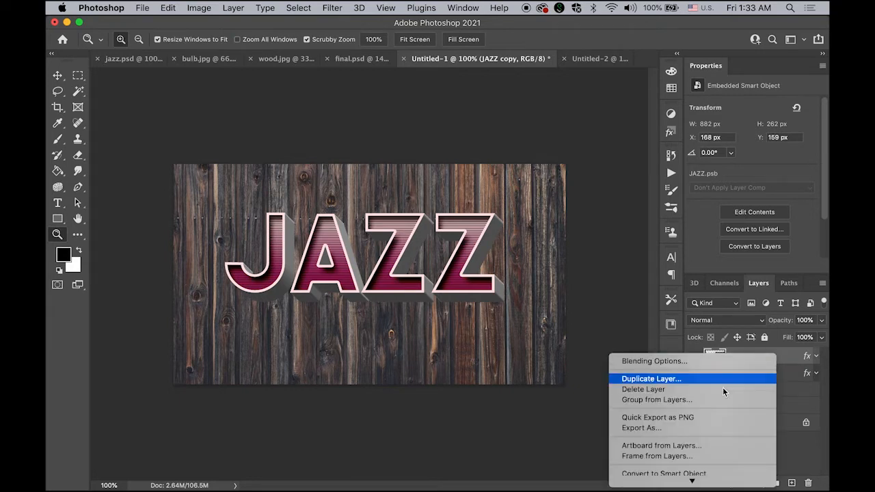
{"action": "scroll", "coordinate": [722, 389], "scroll_direction": "down", "scroll_amount": 10}
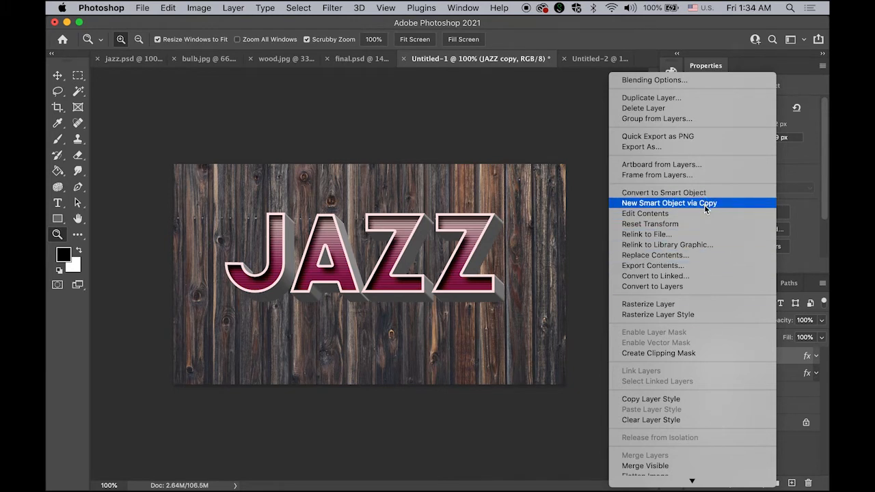
{"action": "left_click", "coordinate": [700, 314]}
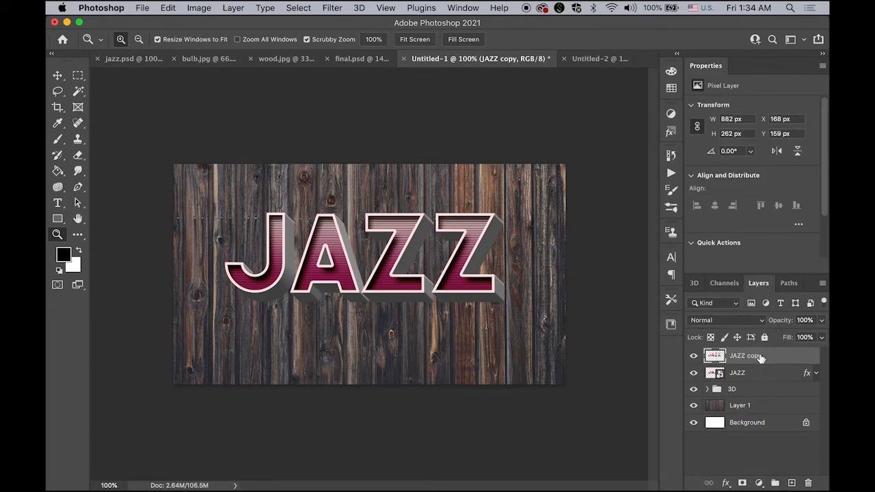
Move the rasterized JAZZ copy below the 3D group, directly above Layer 1, and rename it shadow
{"action": "left_click_drag", "start_coordinate": [759, 356], "coordinate": [759, 398]}
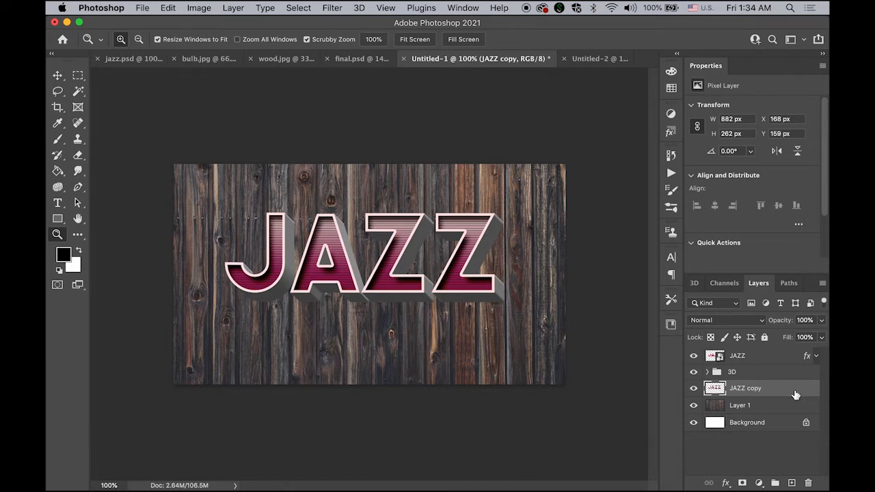
{"action": "double_click", "coordinate": [744, 388]}
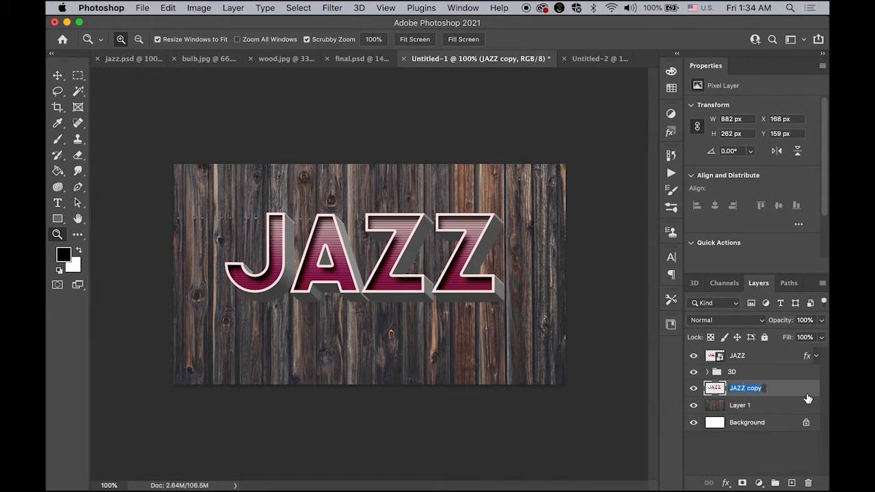
{"action": "type", "text": "shadow"}
{"action": "key", "text": "Return"}
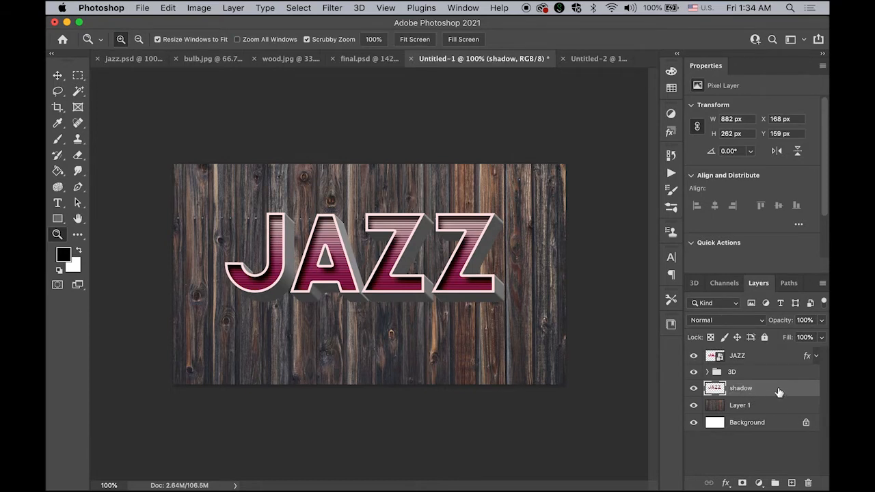
Apply a Drop Shadow to the shadow layer with opacity 100%, distance 59 px and size 51 px
{"action": "left_click", "coordinate": [726, 484]}
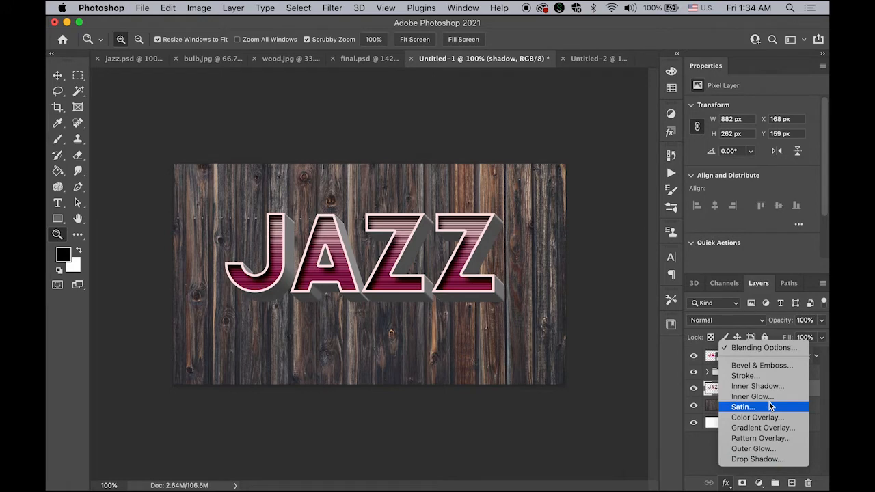
{"action": "left_click", "coordinate": [766, 461]}
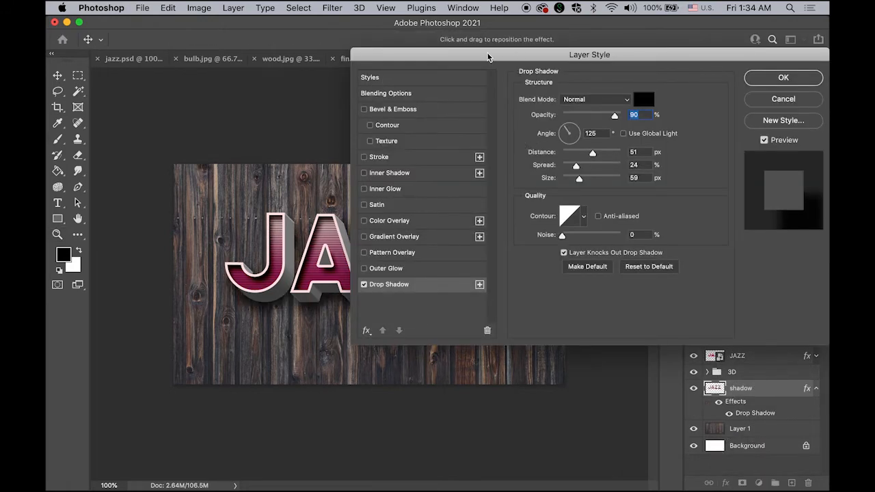
{"action": "left_click_drag", "start_coordinate": [488, 57], "coordinate": [520, 65]}
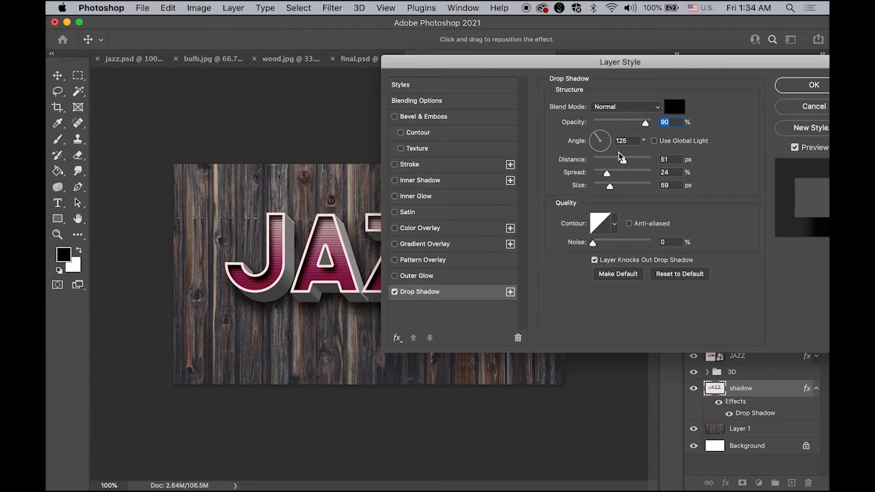
{"action": "left_click_drag", "start_coordinate": [621, 157], "coordinate": [626, 166]}
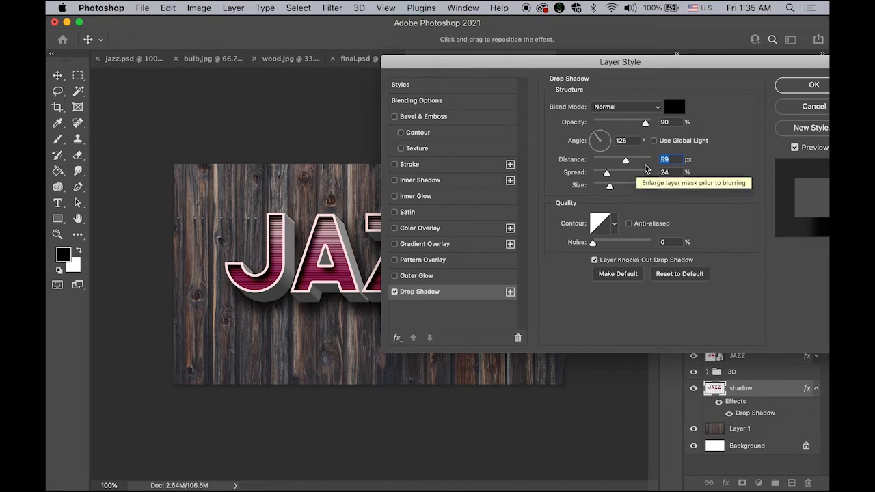
{"action": "left_click_drag", "start_coordinate": [645, 122], "coordinate": [675, 132]}
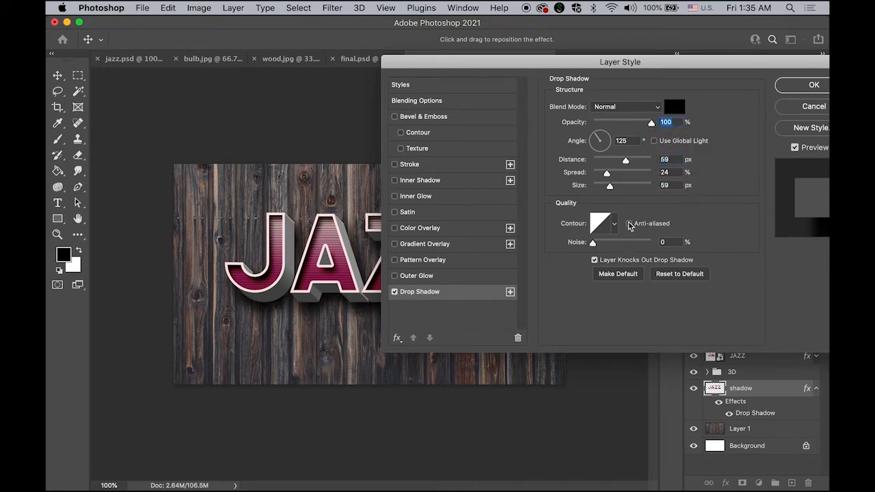
{"action": "left_click_drag", "start_coordinate": [611, 192], "coordinate": [610, 192]}
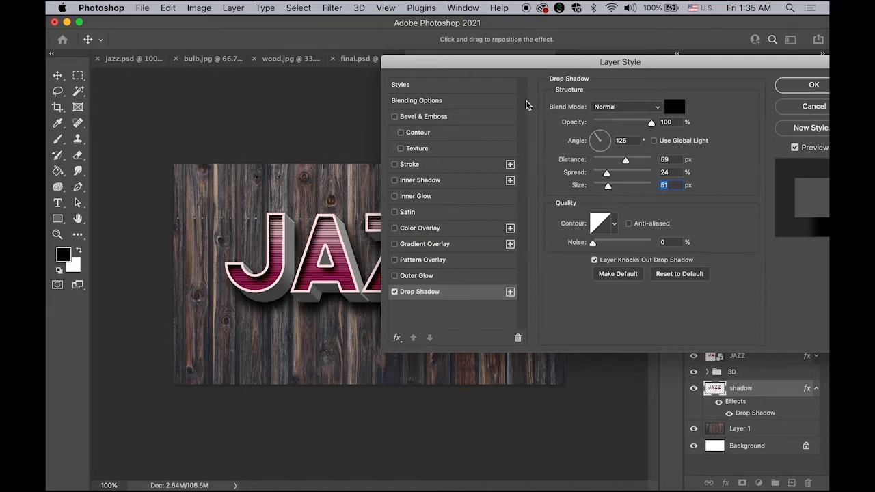
{"action": "left_click_drag", "start_coordinate": [504, 65], "coordinate": [481, 112]}
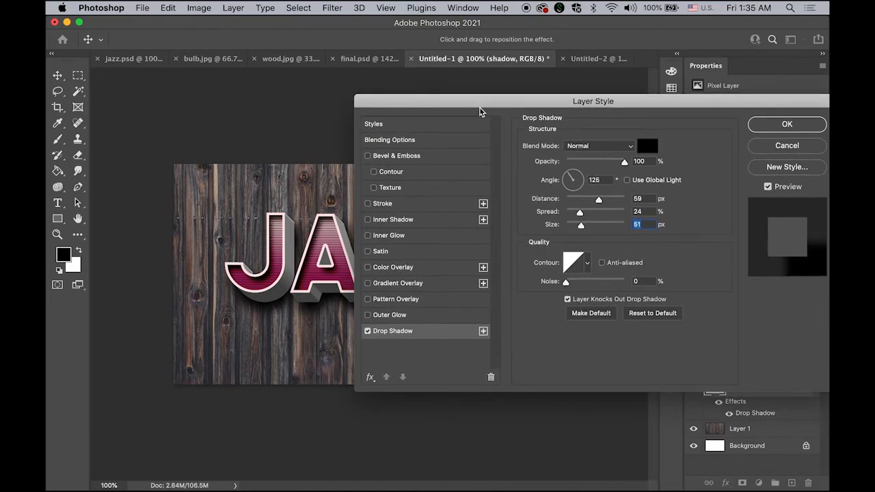
{"action": "left_click", "coordinate": [772, 125]}
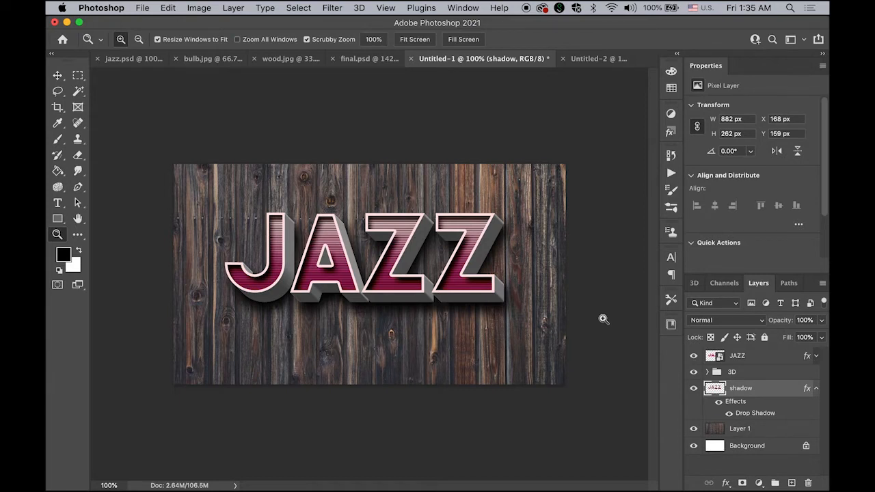
Add a new layer directly above Layer 1 and make an elliptical selection with 100 px feather centred over the JAZZ lettering
{"action": "left_click", "coordinate": [756, 431]}
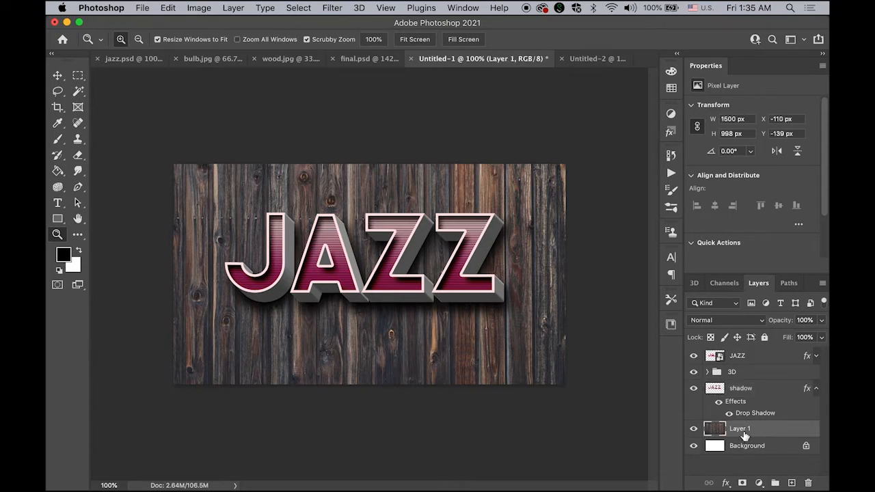
{"action": "left_click", "coordinate": [792, 484]}
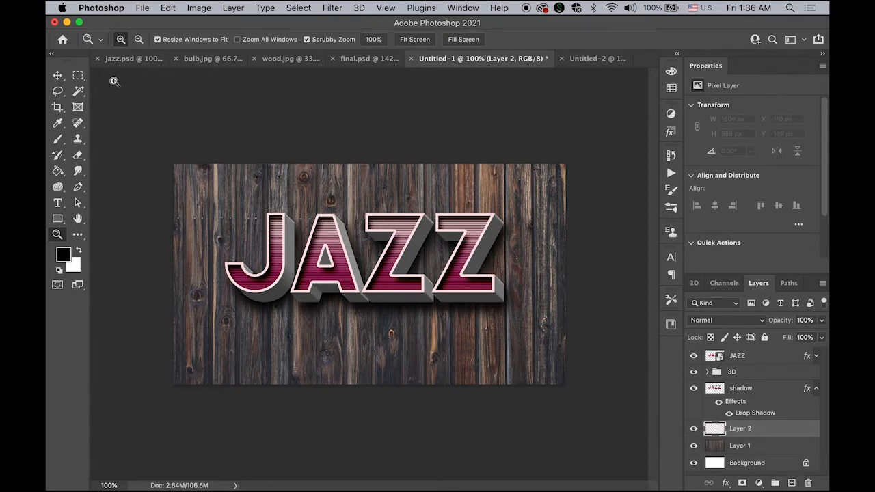
{"action": "left_click", "coordinate": [79, 79]}
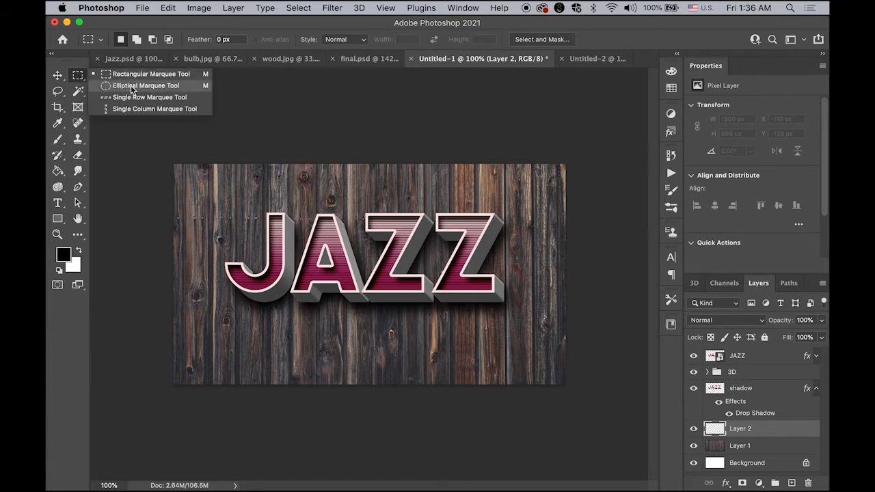
{"action": "left_click", "coordinate": [164, 88]}
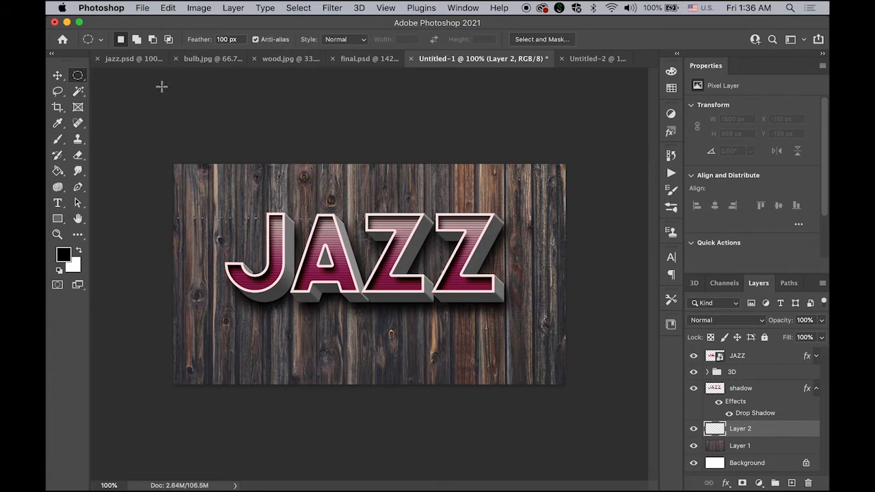
{"action": "left_click", "coordinate": [229, 39]}
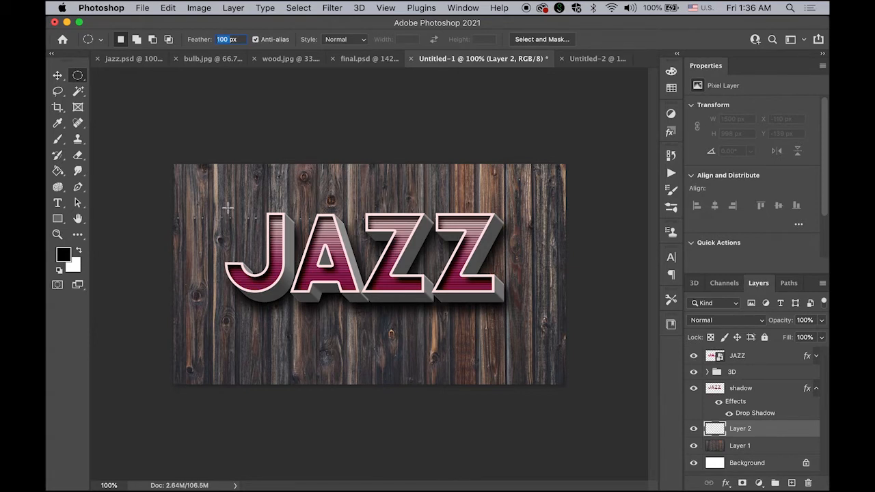
{"action": "left_click_drag", "start_coordinate": [228, 207], "coordinate": [509, 319]}
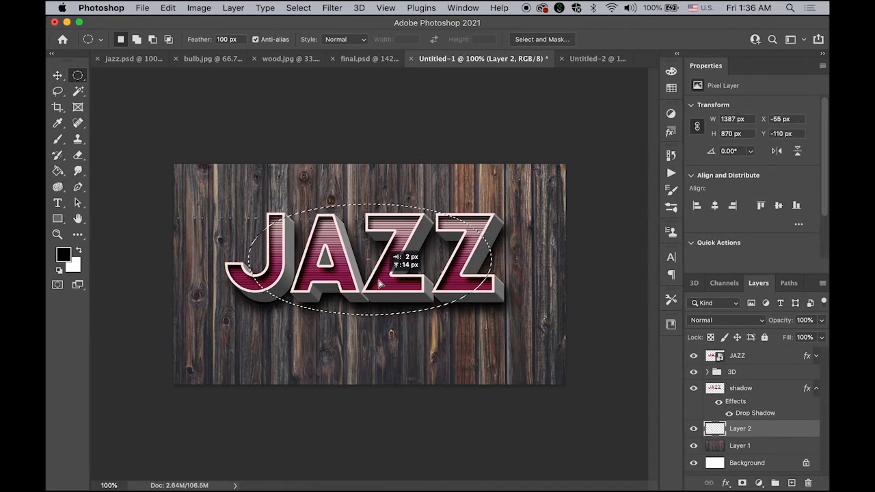
{"action": "left_click_drag", "start_coordinate": [381, 282], "coordinate": [376, 282]}
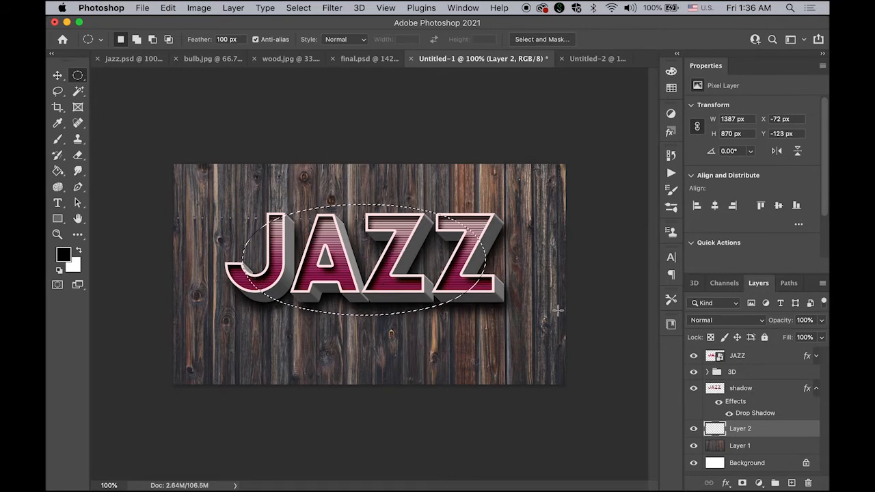
Invert the elliptical selection and fill it with black at 100% opacity on Layer 2 as a vignette
{"action": "left_click", "coordinate": [292, 6]}
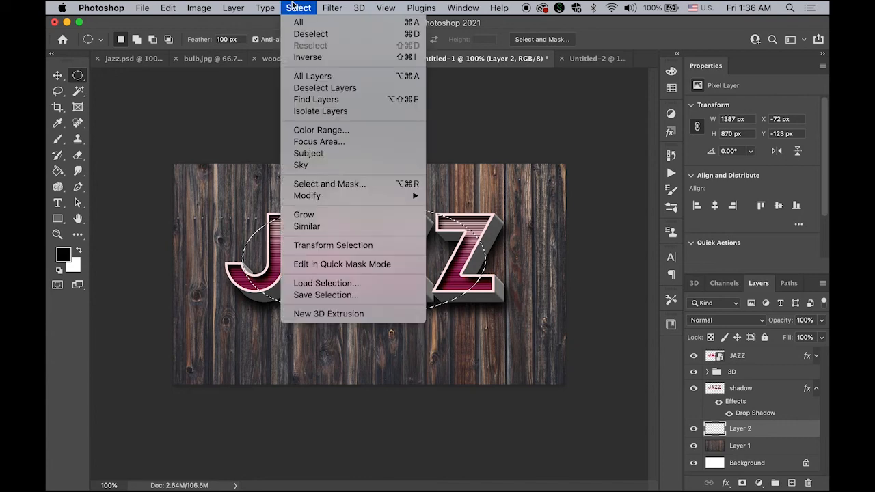
{"action": "left_click", "coordinate": [316, 56]}
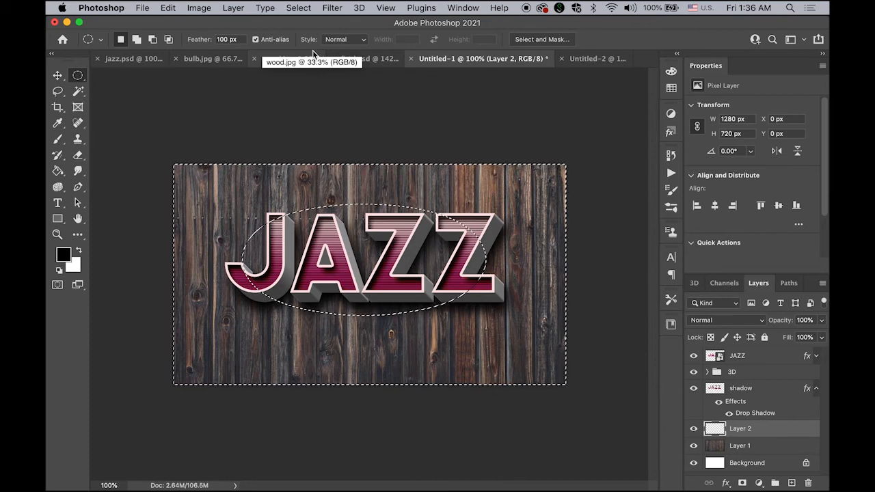
{"action": "left_click", "coordinate": [168, 8]}
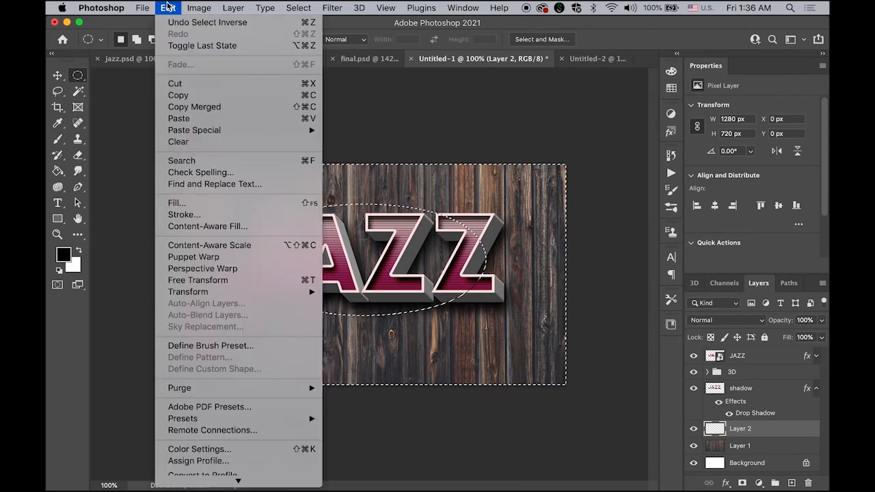
{"action": "left_click", "coordinate": [253, 207]}
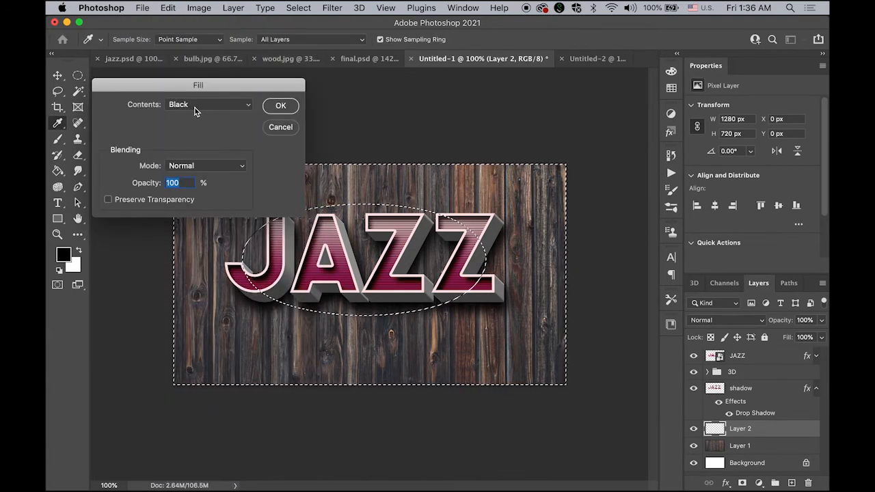
{"action": "left_click", "coordinate": [279, 106]}
{"action": "key", "text": "m"}
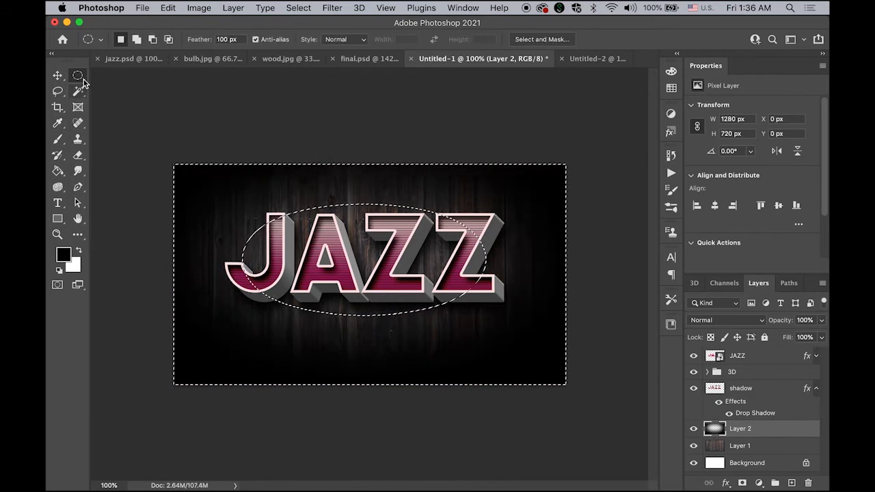
Deselect the vignette area and reduce Layer 2's opacity to 67%
{"action": "left_click", "coordinate": [287, 89]}
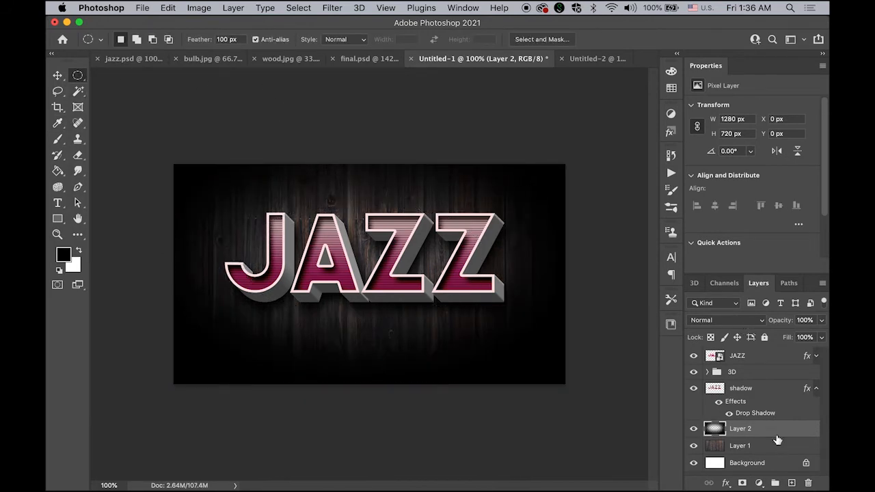
{"action": "left_click", "coordinate": [821, 321]}
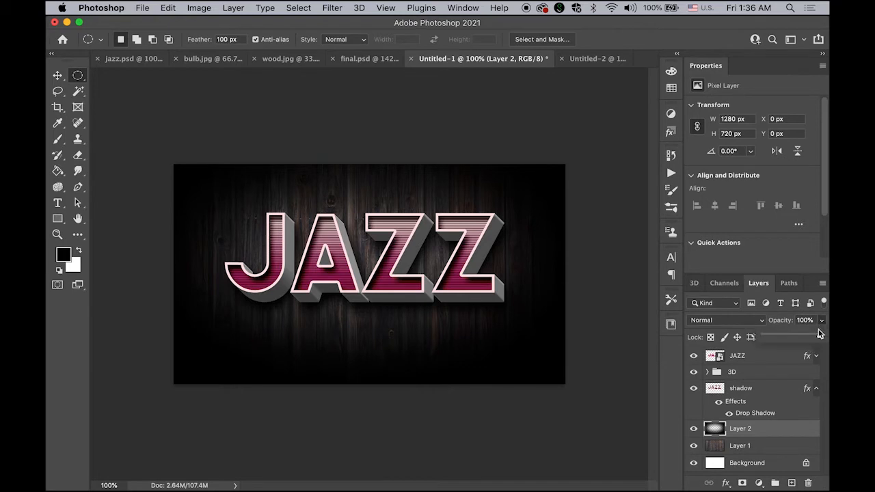
{"action": "left_click_drag", "start_coordinate": [820, 337], "coordinate": [804, 338]}
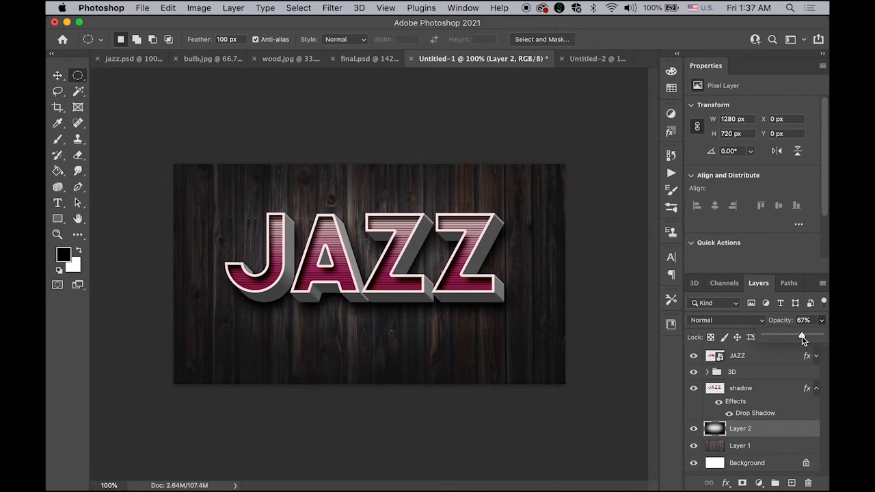
Set the opacity of the vignette on Layer 2 to 60%
{"action": "left_click_drag", "start_coordinate": [802, 338], "coordinate": [799, 339]}
{"action": "left_click", "coordinate": [803, 320]}
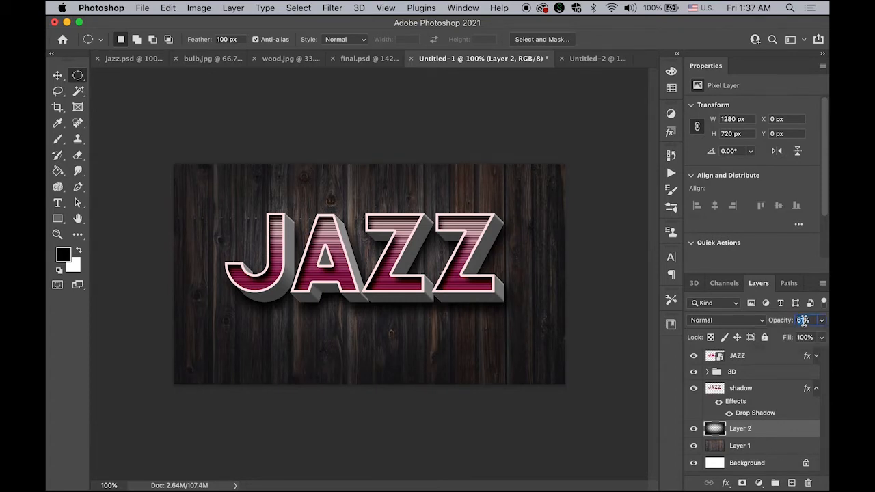
{"action": "type", "text": "60"}
{"action": "key", "text": "Return"}
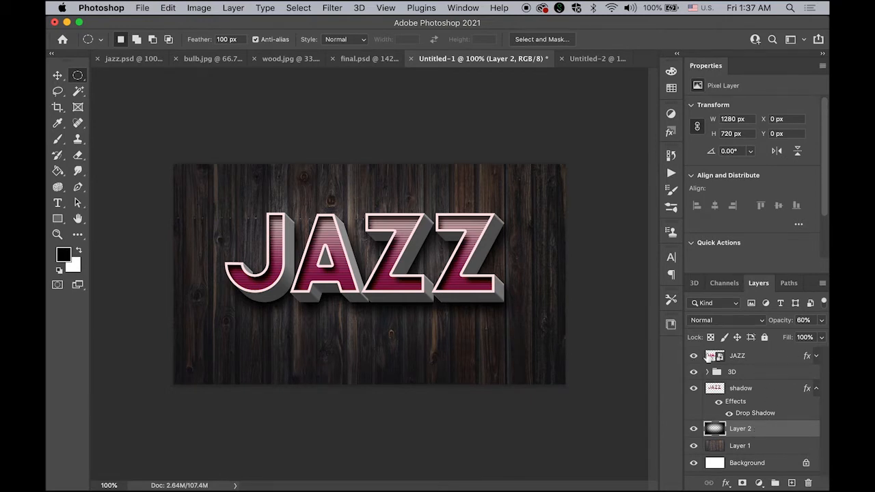
With the JAZZ layer active, enter the text LIVE MUSIC below the lettering using the Horizontal Type Mask Tool
{"action": "left_click", "coordinate": [744, 357]}
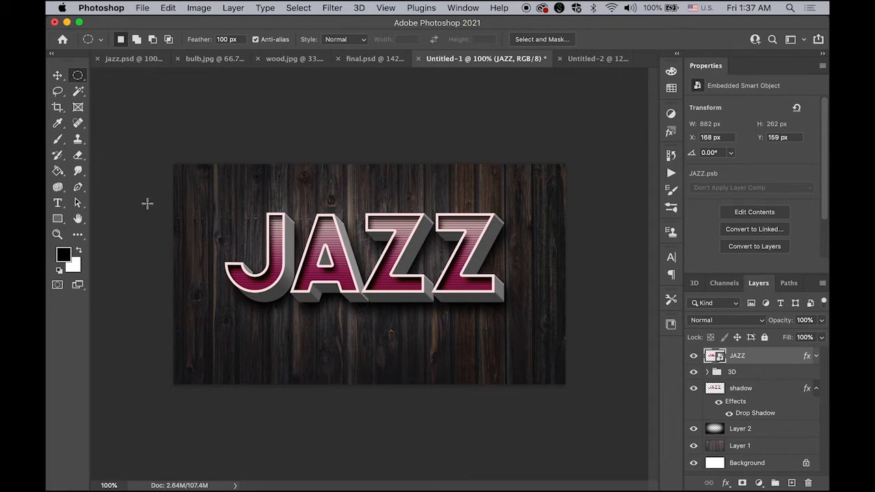
{"action": "left_click", "coordinate": [58, 203]}
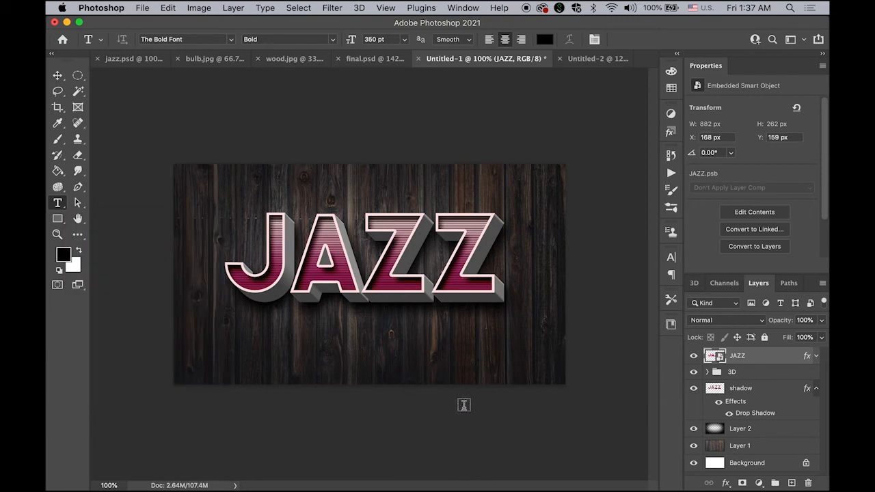
{"action": "right_click", "coordinate": [59, 204]}
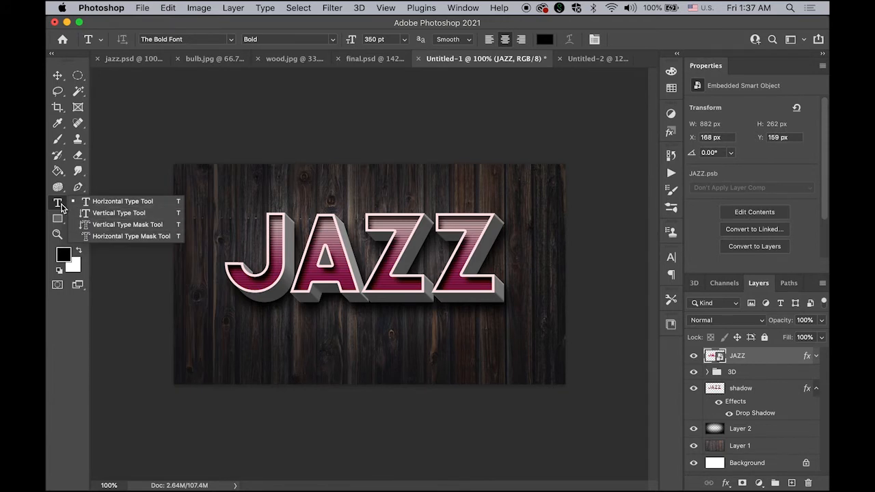
{"action": "left_click", "coordinate": [132, 239]}
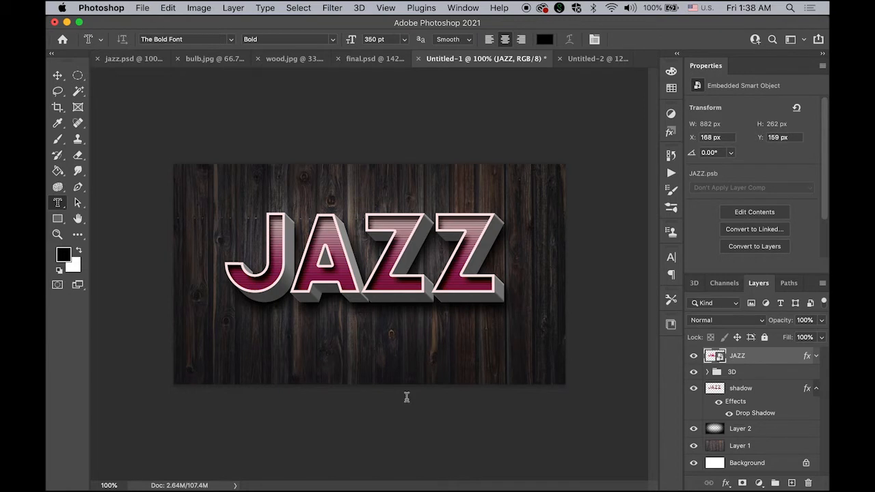
{"action": "left_click", "coordinate": [363, 351]}
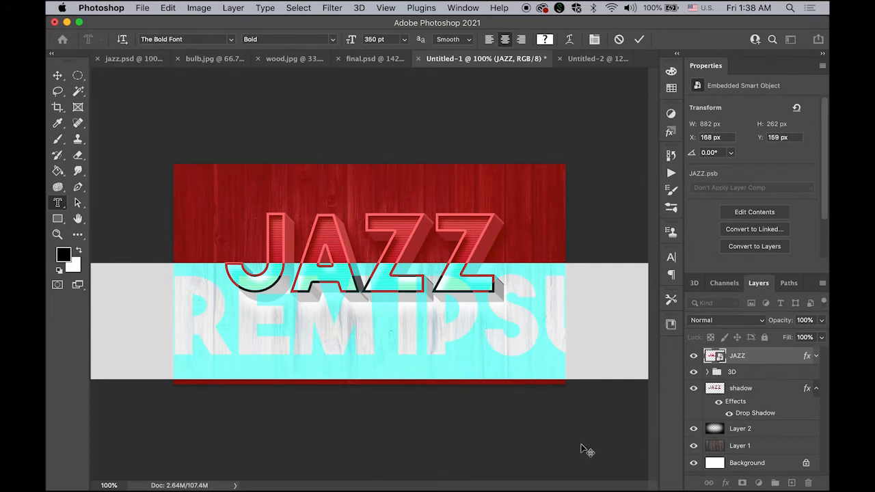
{"action": "type", "text": "L"}
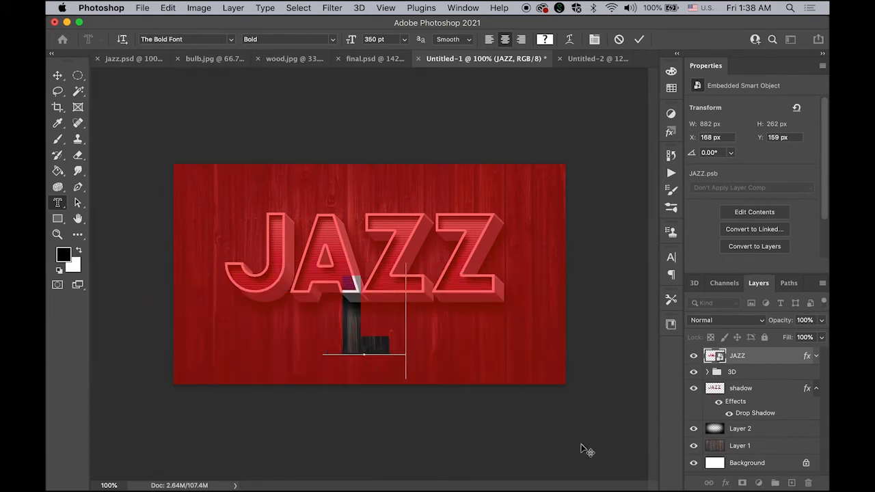
{"action": "type", "text": "IVE"}
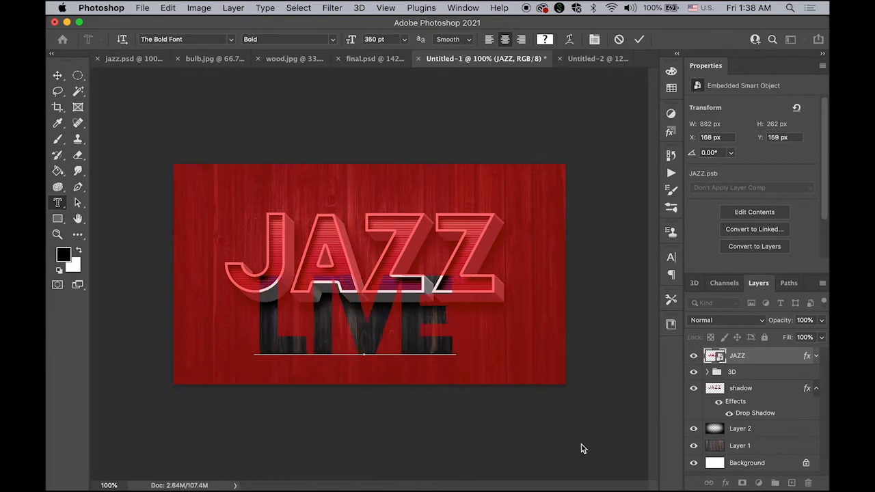
{"action": "type", "text": " MUSIC"}
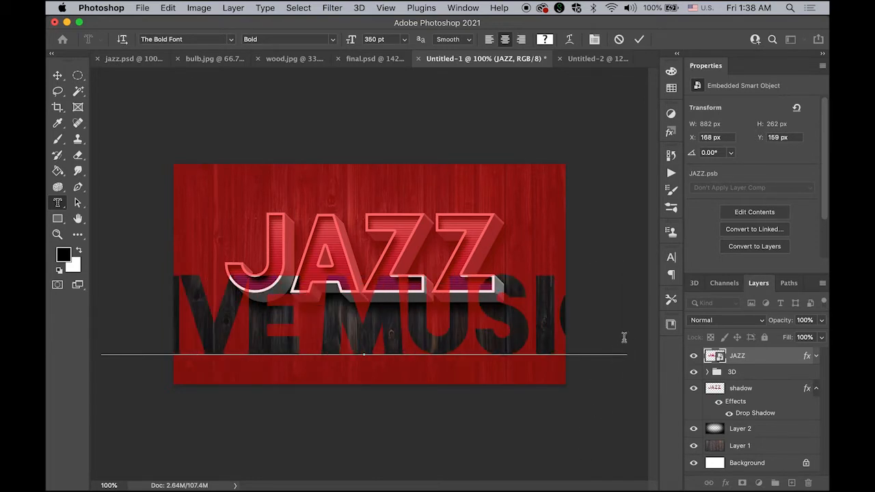
Format the whole LIVE MUSIC mask text at 100 pt in the Birds of Paradise font
{"action": "left_click_drag", "start_coordinate": [629, 331], "coordinate": [46, 325]}
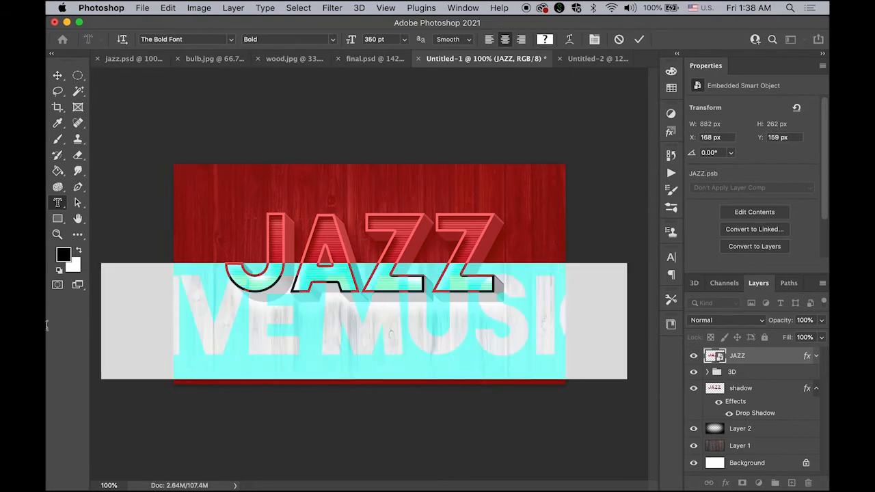
{"action": "left_click", "coordinate": [672, 258]}
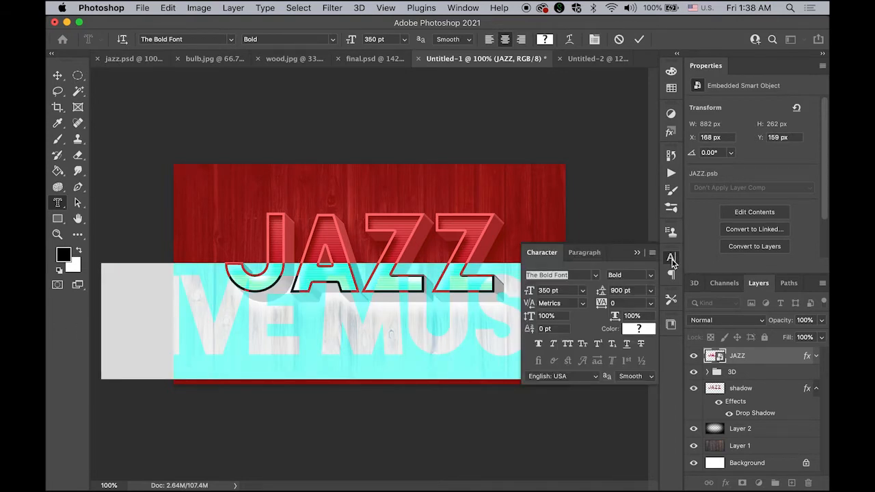
{"action": "double_click", "coordinate": [550, 291]}
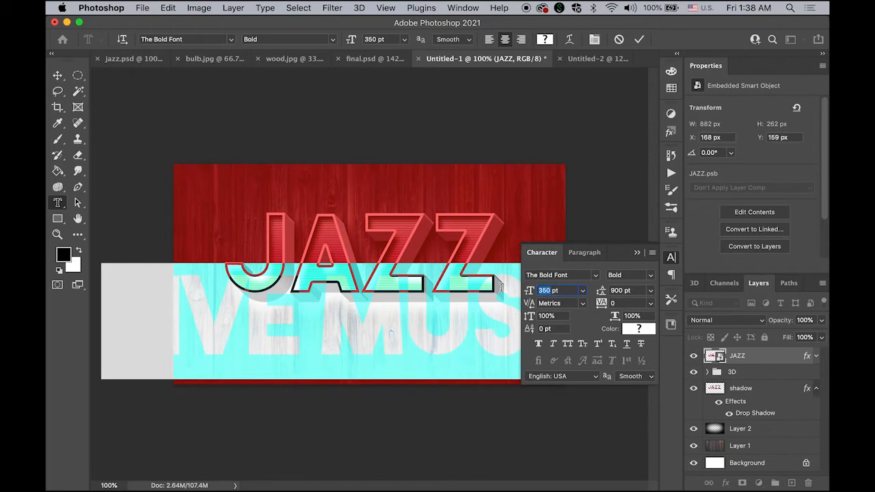
{"action": "type", "text": "100"}
{"action": "left_click", "coordinate": [595, 276]}
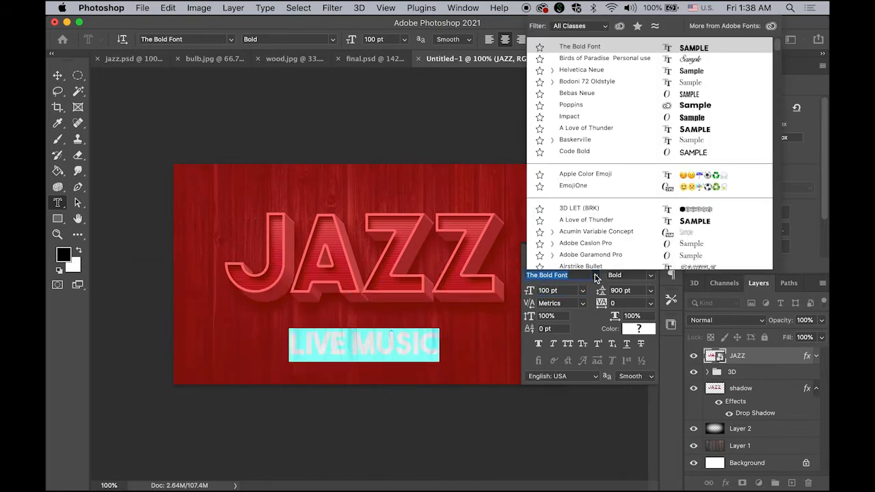
{"action": "left_click", "coordinate": [584, 54]}
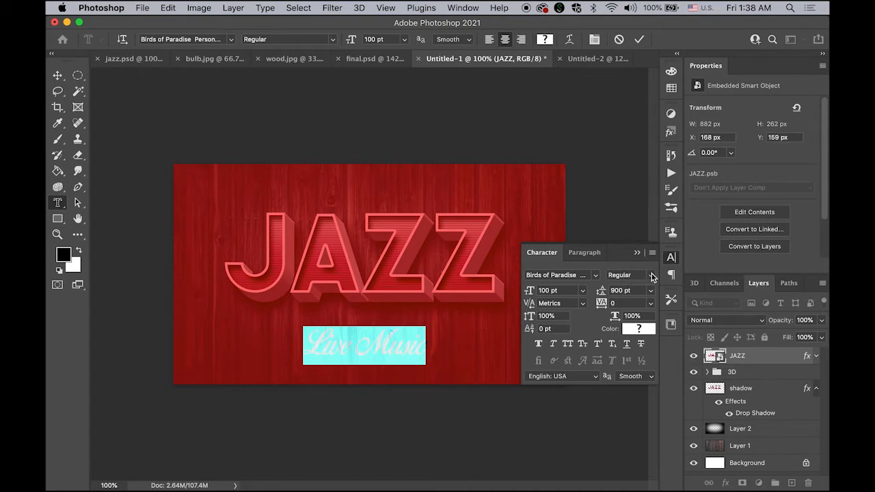
{"action": "left_click", "coordinate": [637, 252]}
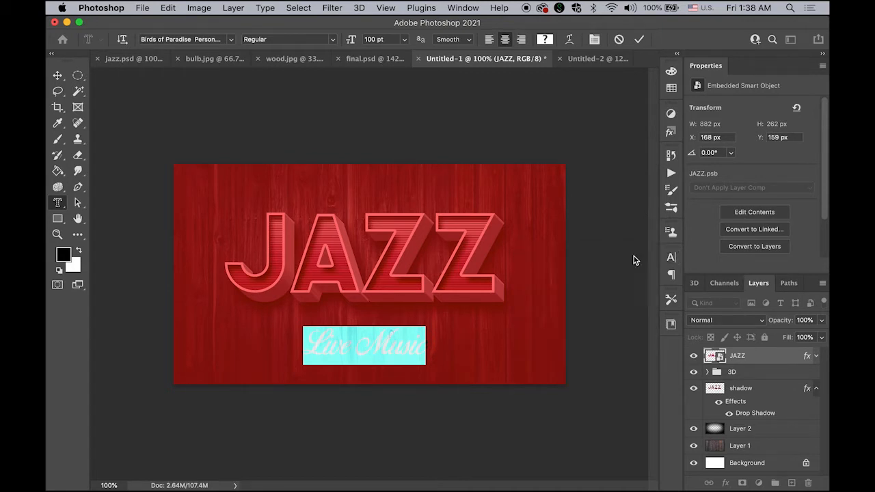
Commit the mask text as a selection, centre it beneath JAZZ, and convert it to a work path with 1.0 pixel tolerance
{"action": "left_click", "coordinate": [75, 76]}
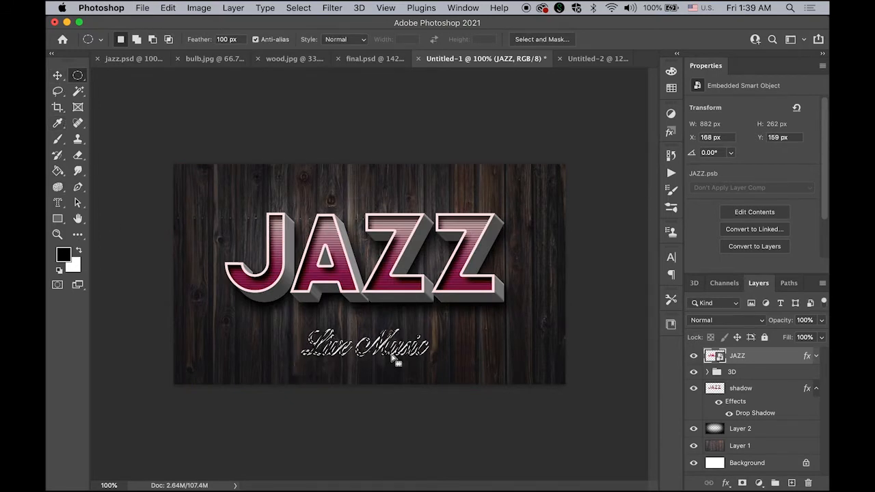
{"action": "left_click_drag", "start_coordinate": [389, 352], "coordinate": [387, 347]}
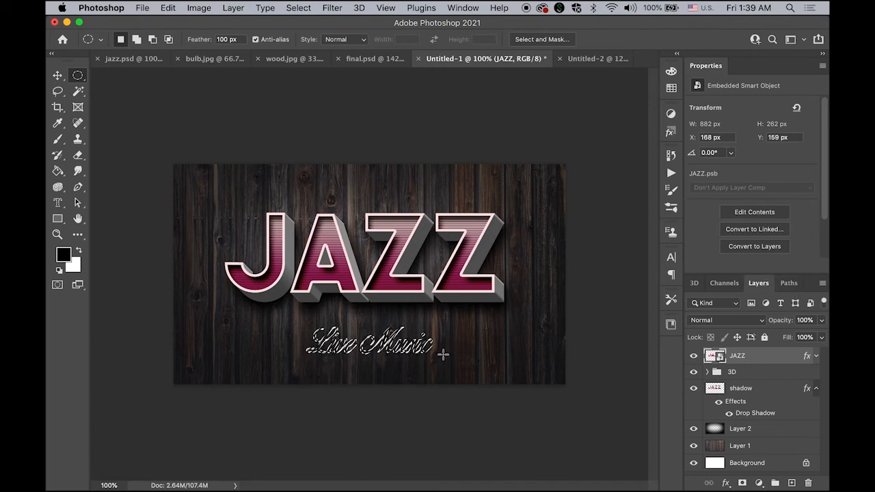
{"action": "left_click", "coordinate": [789, 283]}
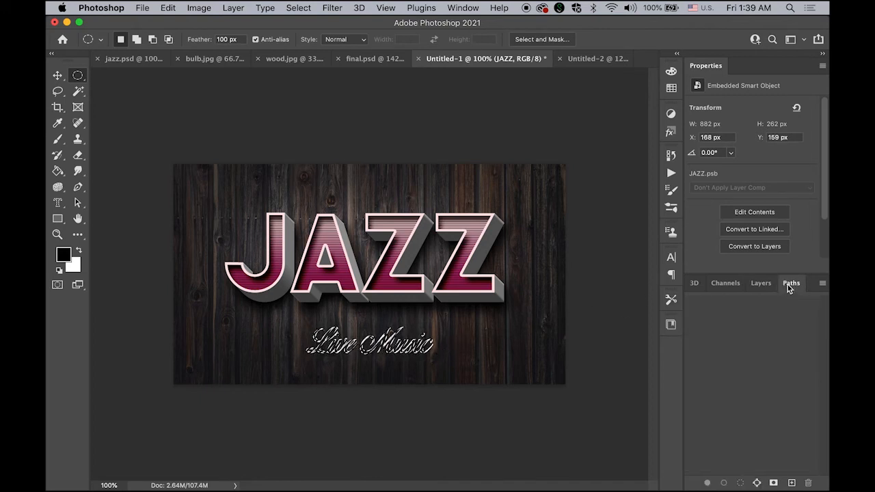
{"action": "left_click", "coordinate": [823, 285]}
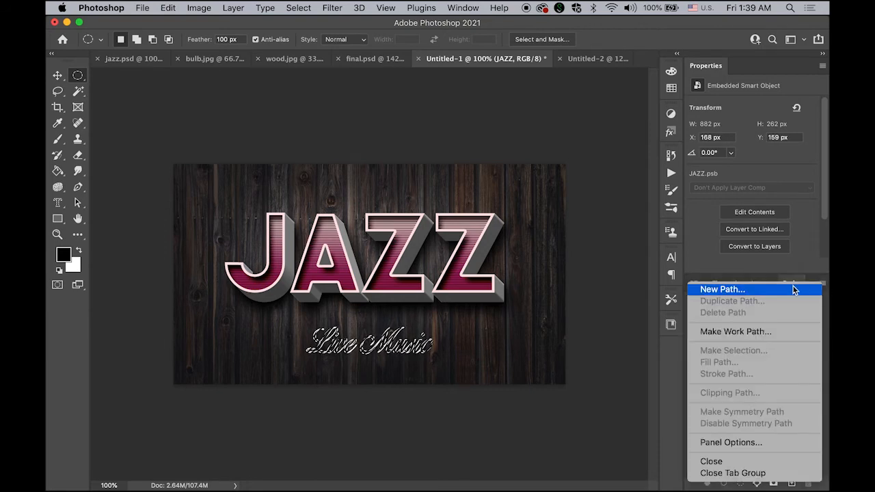
{"action": "left_click", "coordinate": [774, 332]}
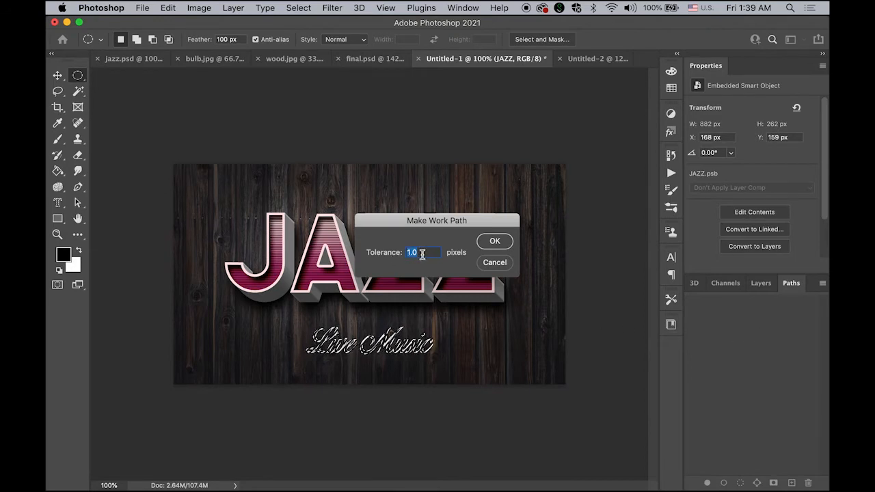
{"action": "left_click", "coordinate": [493, 242]}
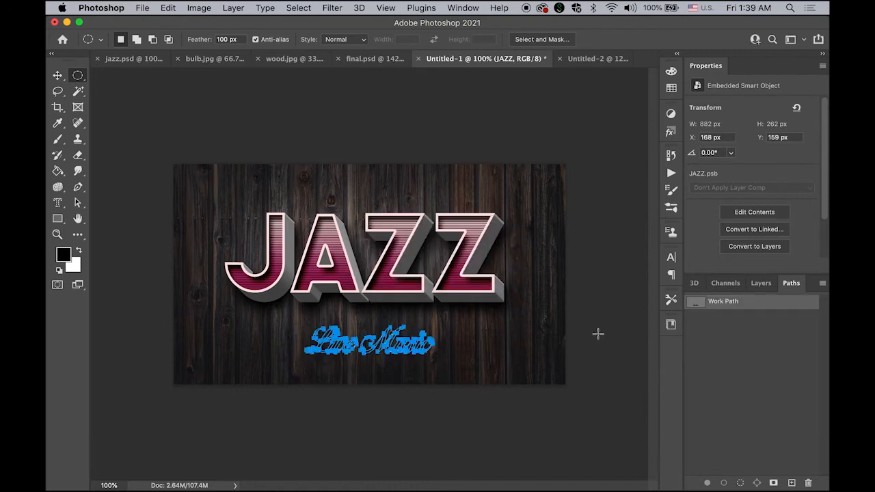
Set the foreground color to the deep blue 0215d1
{"action": "left_click", "coordinate": [63, 257]}
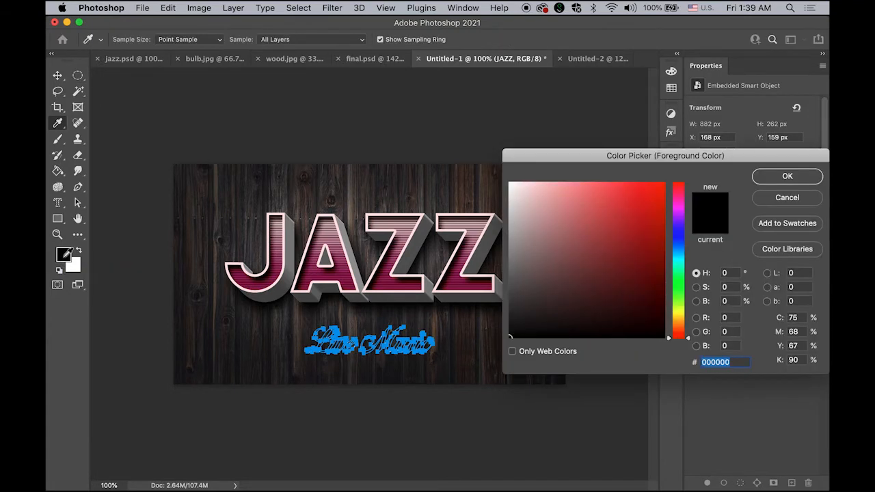
{"action": "left_click", "coordinate": [681, 236]}
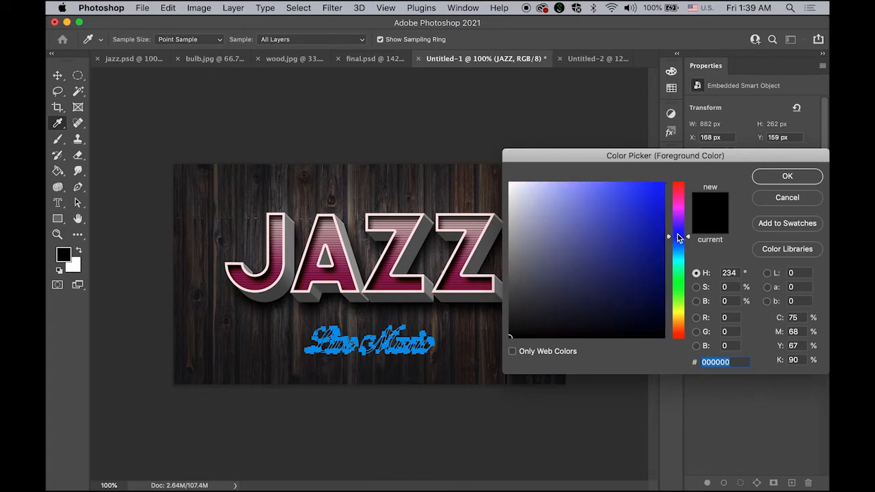
{"action": "left_click", "coordinate": [660, 190]}
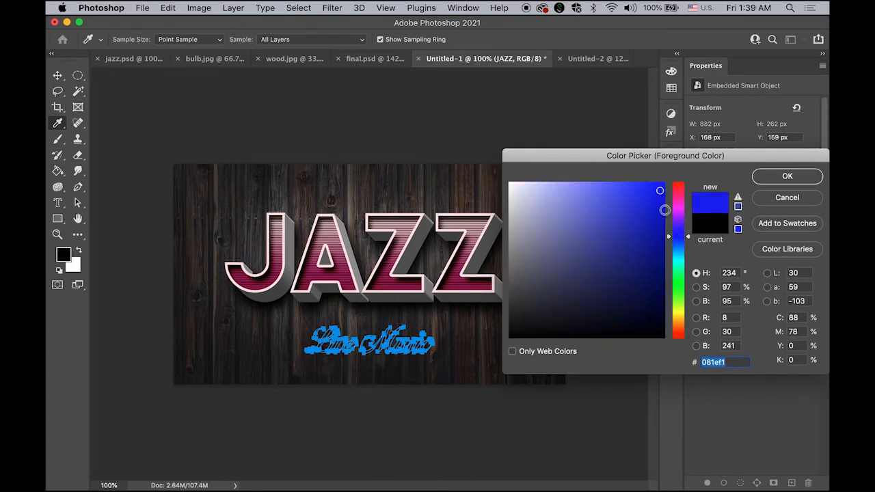
{"action": "left_click", "coordinate": [661, 198]}
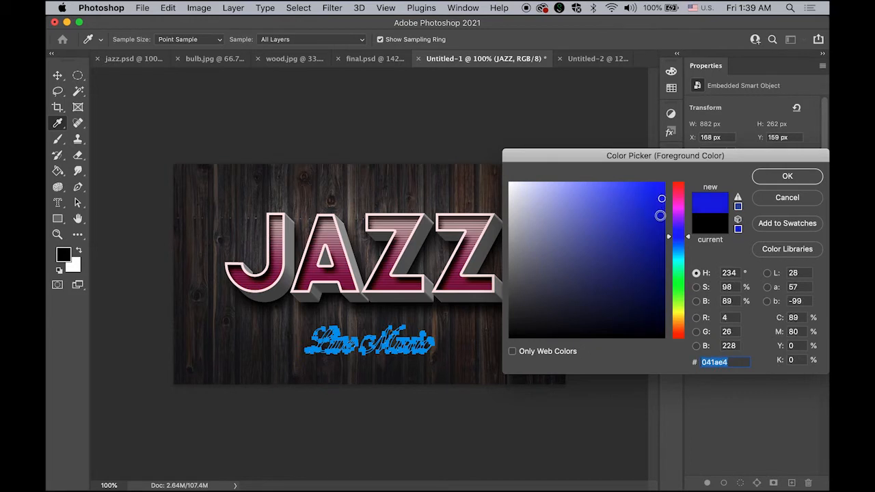
{"action": "left_click", "coordinate": [661, 196]}
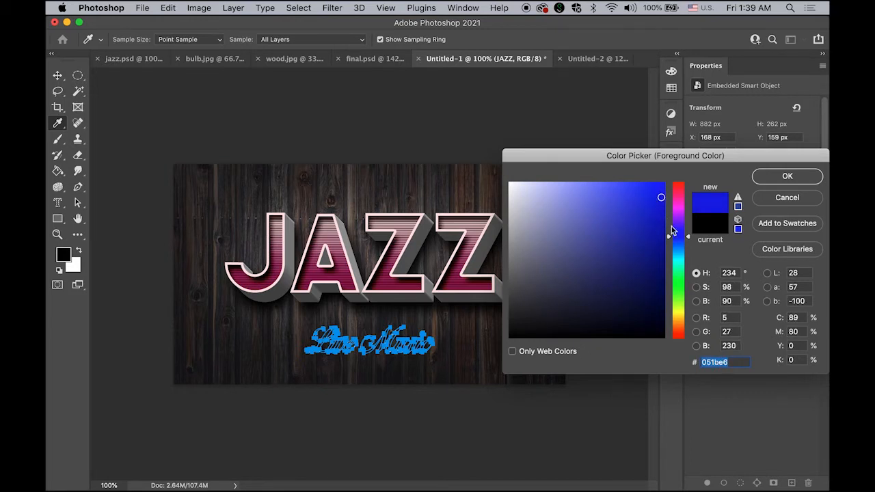
{"action": "left_click", "coordinate": [662, 210]}
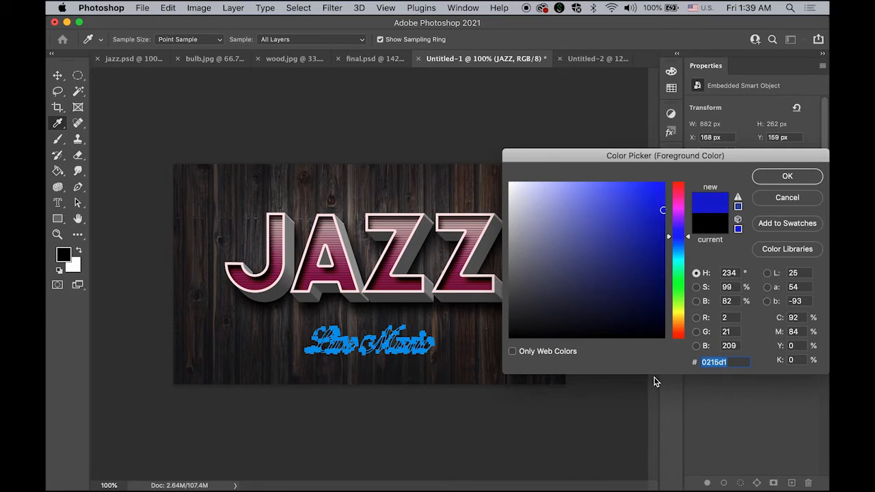
{"action": "left_click", "coordinate": [787, 176]}
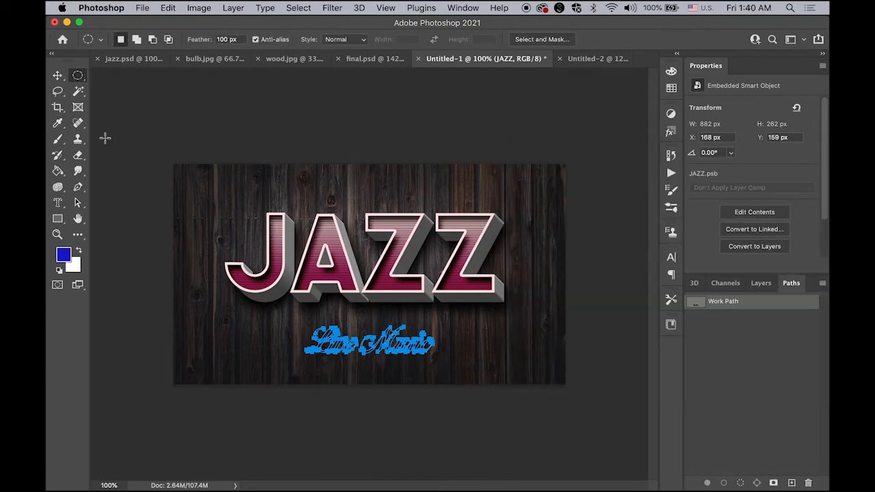
Activate the Brush tool and set its size to 20 px
{"action": "left_click", "coordinate": [57, 139]}
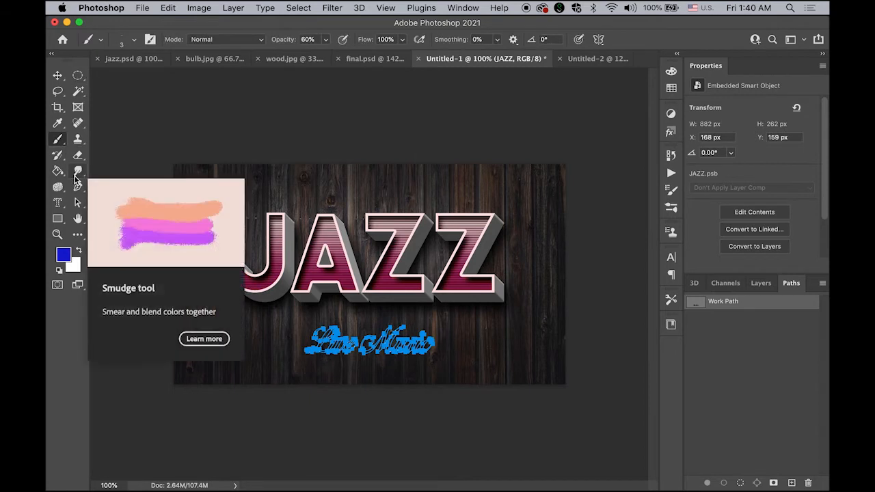
{"action": "left_click", "coordinate": [134, 41]}
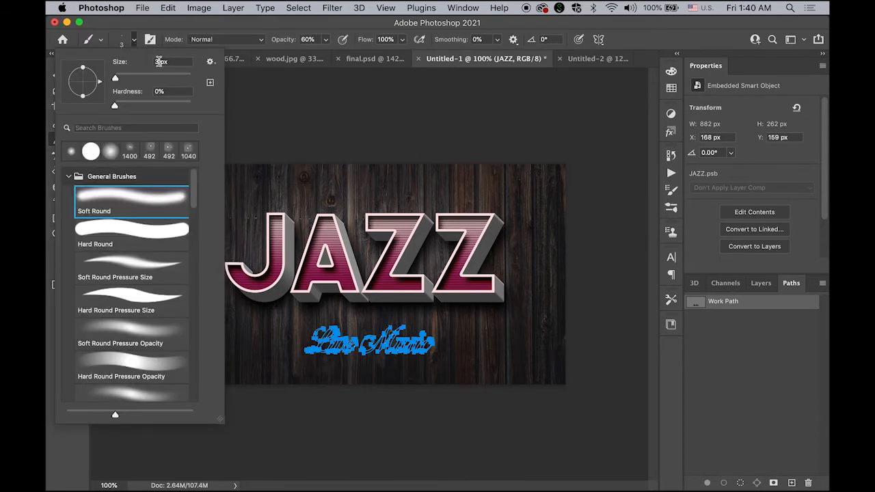
{"action": "double_click", "coordinate": [159, 61]}
{"action": "type", "text": "20"}
{"action": "key", "text": "Tab"}
{"action": "left_click", "coordinate": [126, 42]}
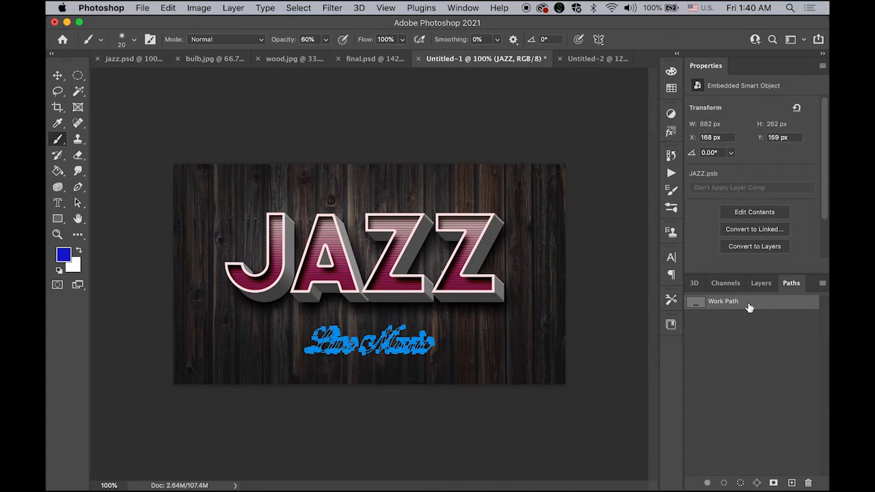
Add a new layer above the JAZZ layer and return to the Live Music work path
{"action": "left_click", "coordinate": [761, 283]}
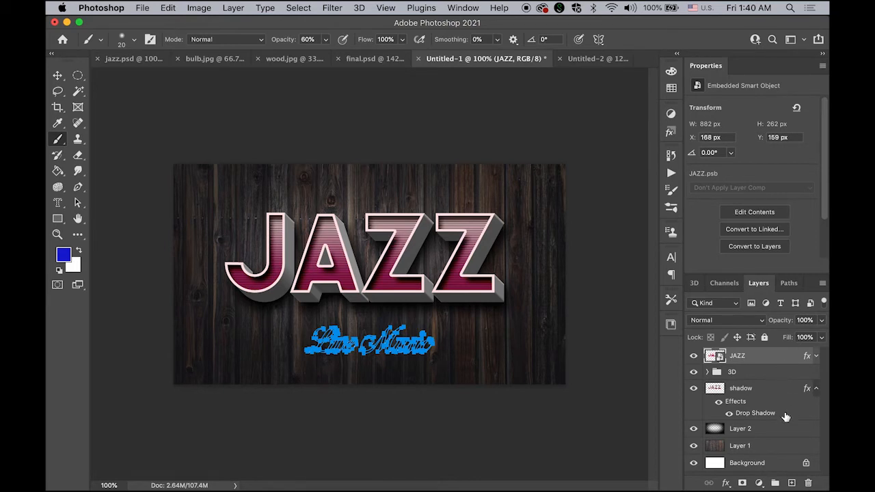
{"action": "left_click", "coordinate": [792, 483]}
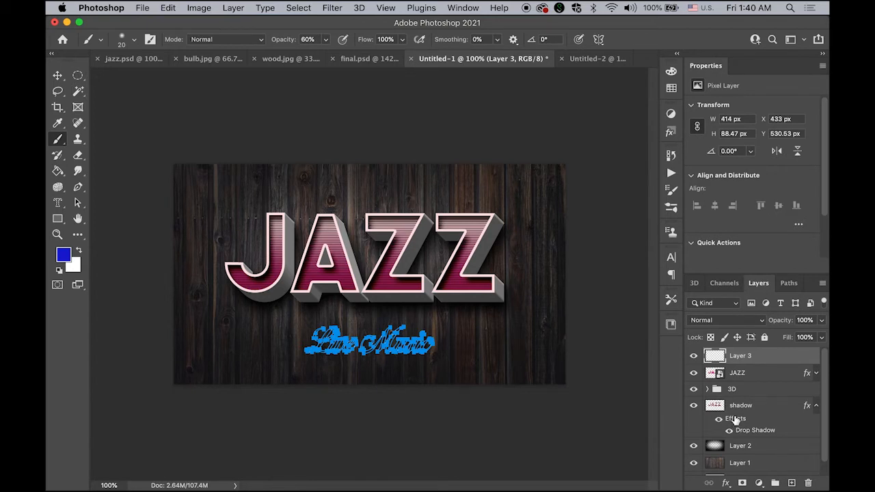
{"action": "left_click", "coordinate": [787, 284]}
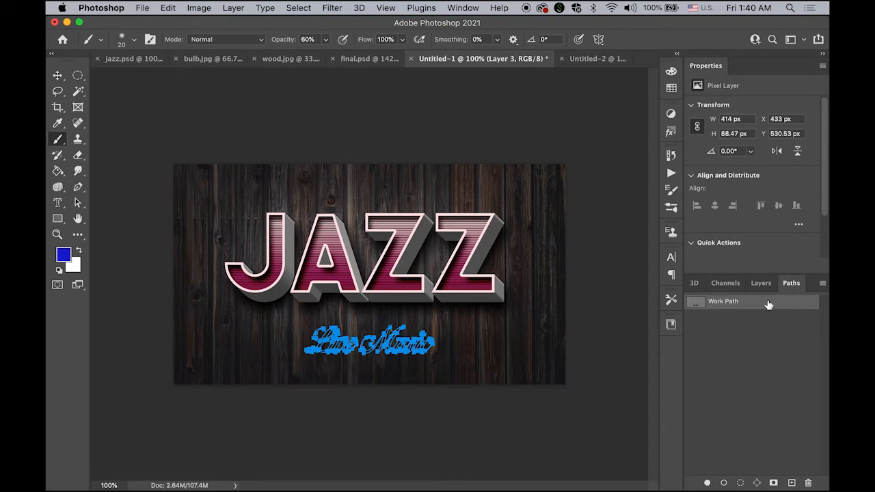
Stroke the Live Music work path with the 20 px deep blue Brush at 60% opacity without simulated pressure, and deselect the path
{"action": "left_click", "coordinate": [821, 284]}
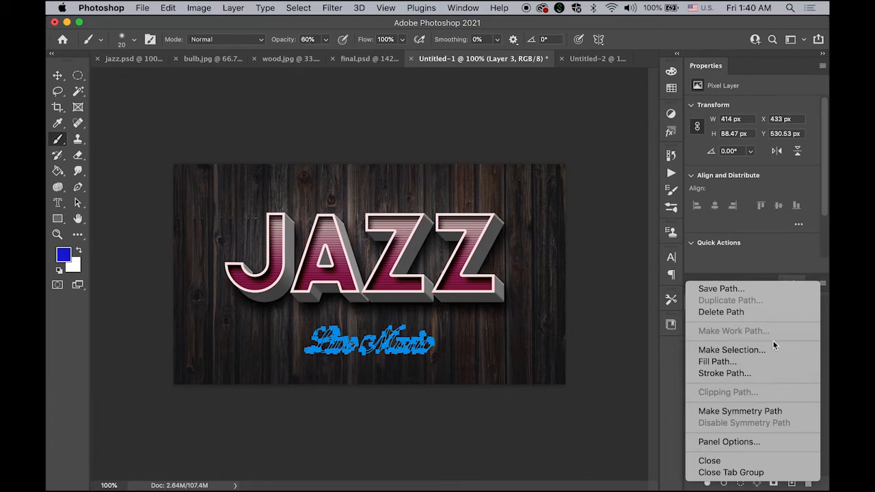
{"action": "left_click", "coordinate": [308, 44]}
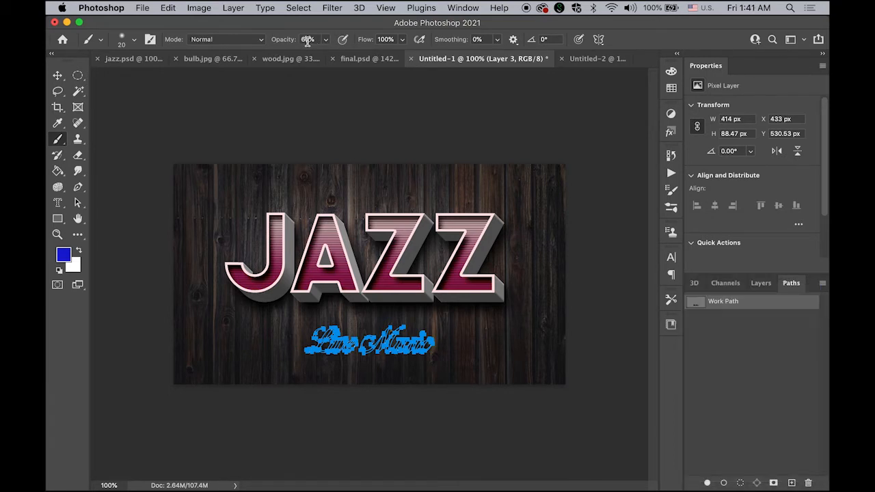
{"action": "left_click", "coordinate": [308, 39]}
{"action": "left_click", "coordinate": [821, 283]}
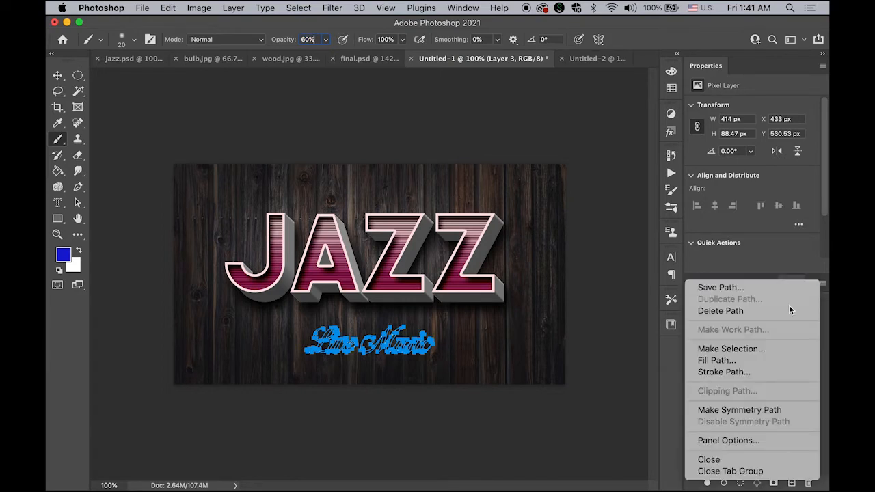
{"action": "left_click", "coordinate": [783, 372]}
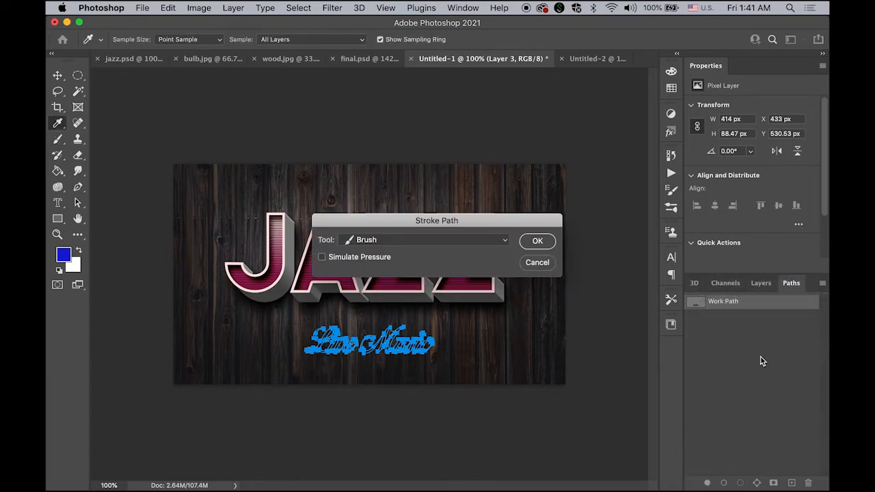
{"action": "left_click", "coordinate": [538, 241]}
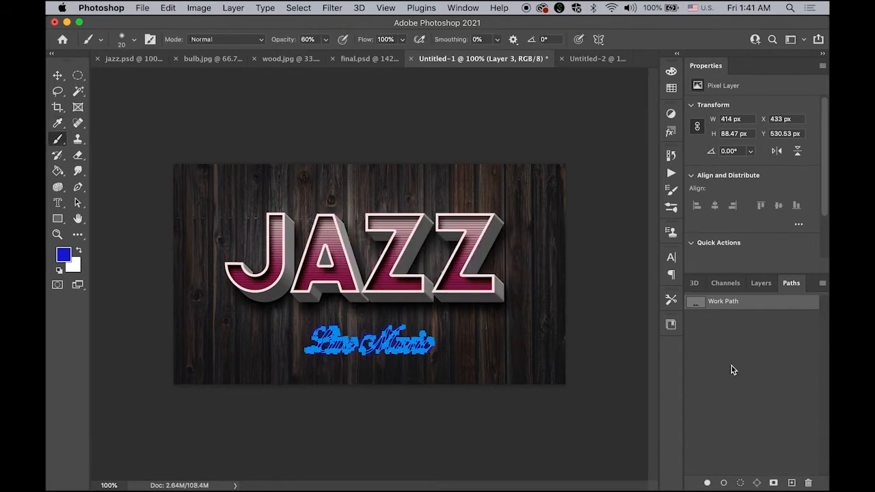
{"action": "left_click", "coordinate": [751, 367]}
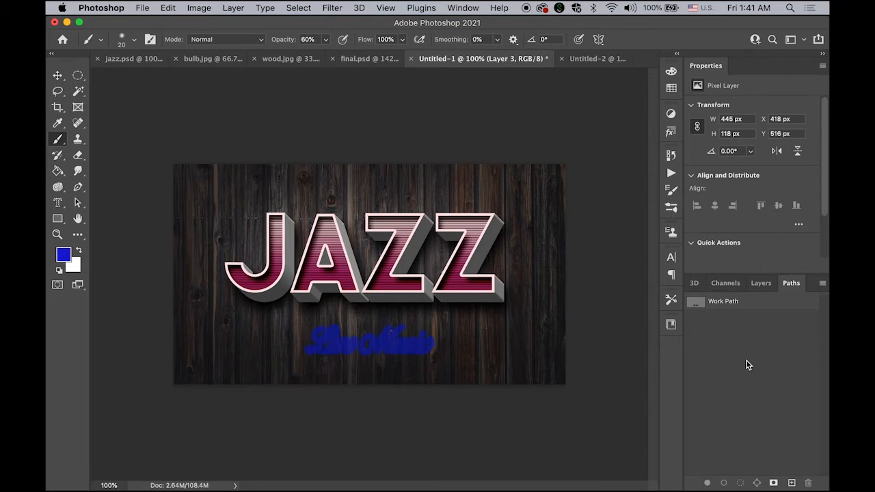
Set the foreground color to the light blue 9ba4f3 and the brush size to 10 px
{"action": "left_click", "coordinate": [62, 256]}
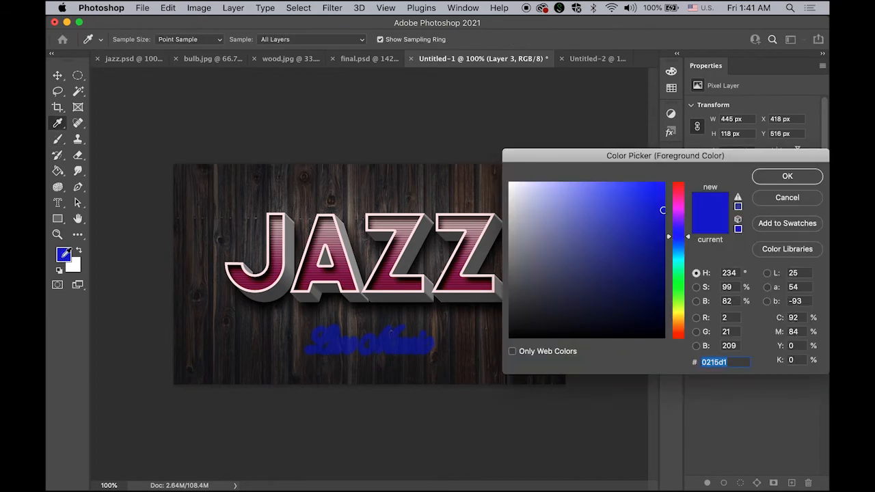
{"action": "left_click", "coordinate": [565, 189]}
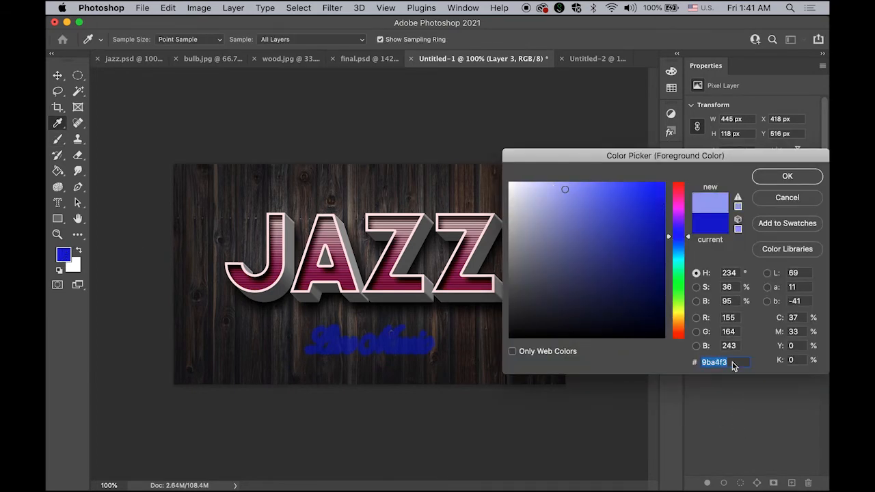
{"action": "left_click", "coordinate": [788, 176]}
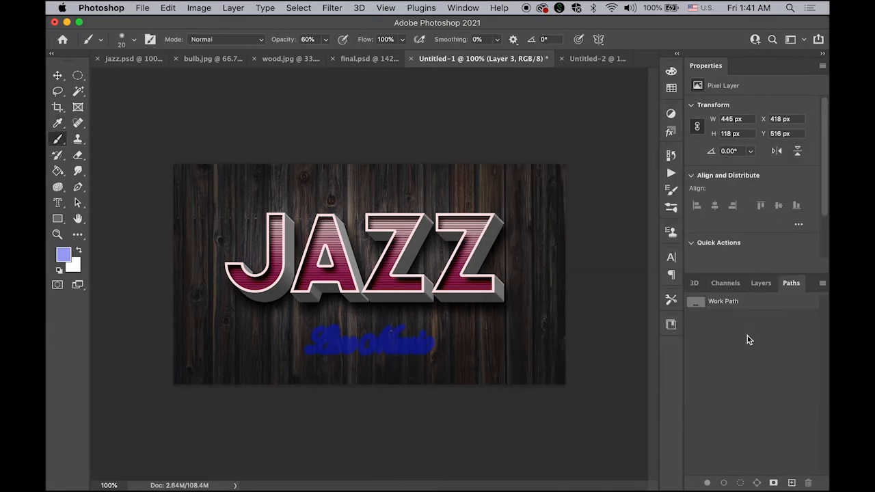
{"action": "left_click", "coordinate": [134, 41]}
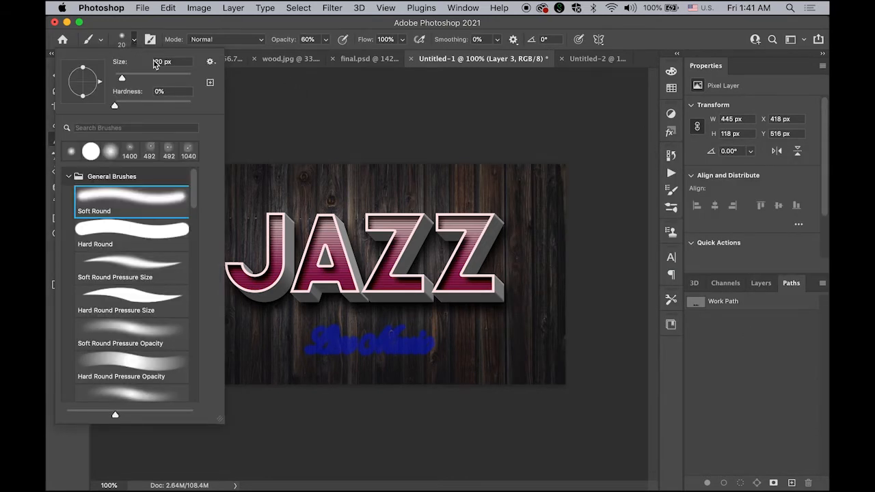
{"action": "left_click_drag", "start_coordinate": [158, 62], "coordinate": [140, 61]}
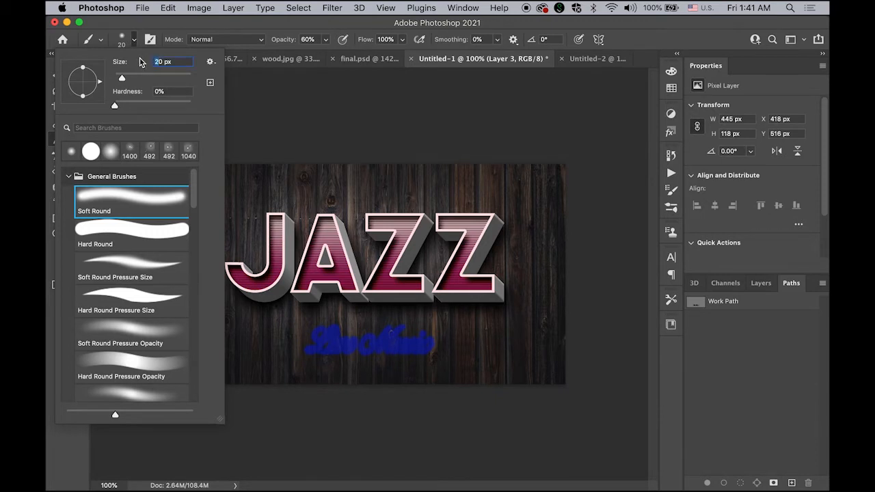
{"action": "type", "text": "1"}
{"action": "left_click", "coordinate": [786, 388]}
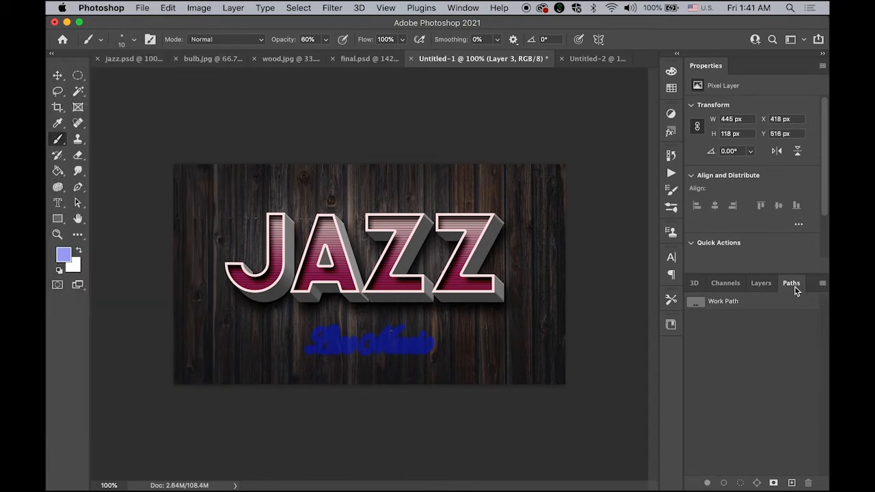
Select the Live Music work path and stroke it with the light blue 10 px Brush, without simulated pressure
{"action": "left_click", "coordinate": [727, 302]}
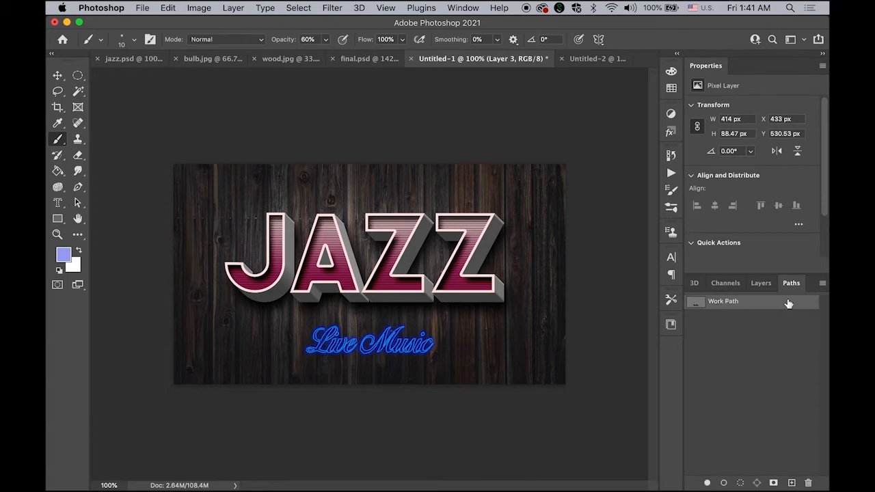
{"action": "left_click", "coordinate": [822, 283]}
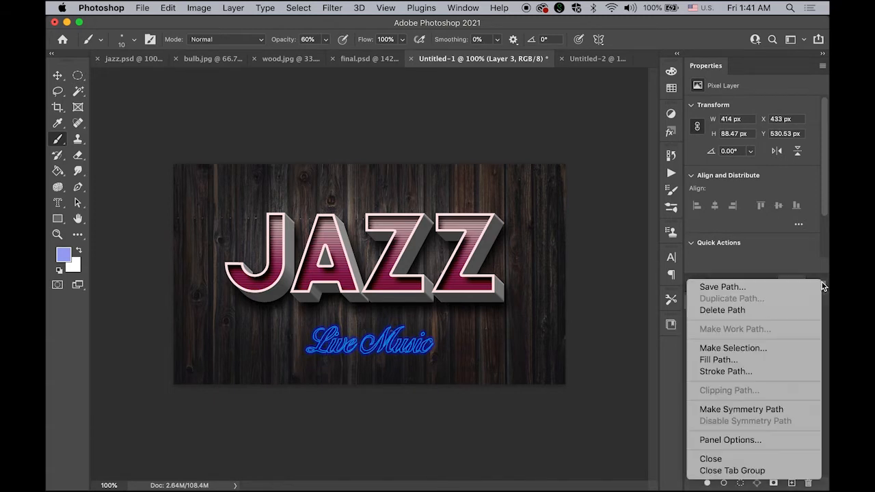
{"action": "left_click", "coordinate": [757, 369]}
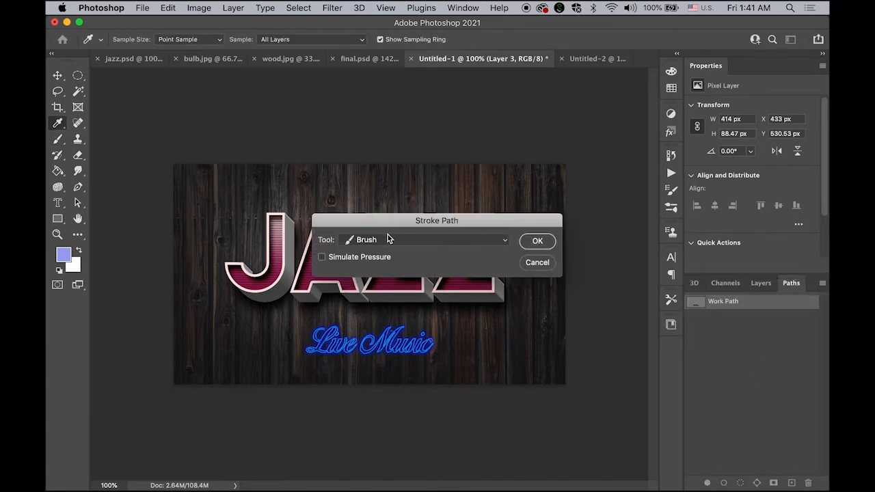
{"action": "left_click", "coordinate": [539, 241]}
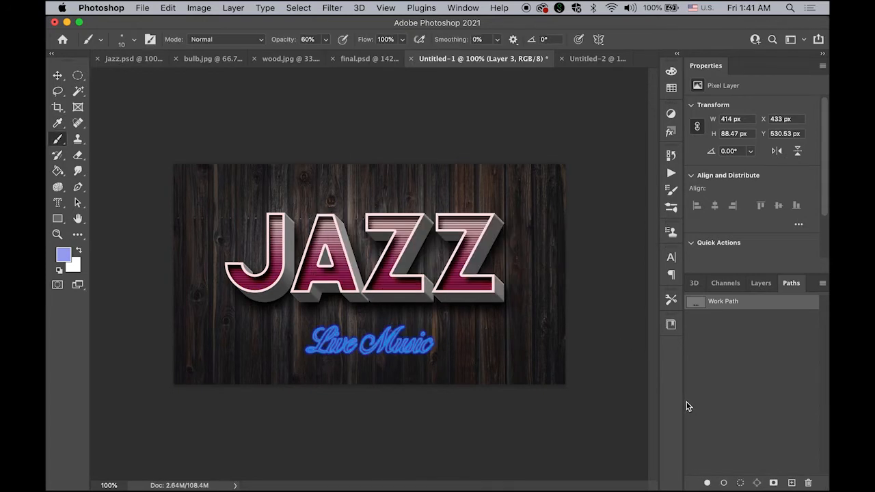
Set the foreground color to the near-white blue e4e6fb and the brush size to 3 px
{"action": "left_click", "coordinate": [63, 256]}
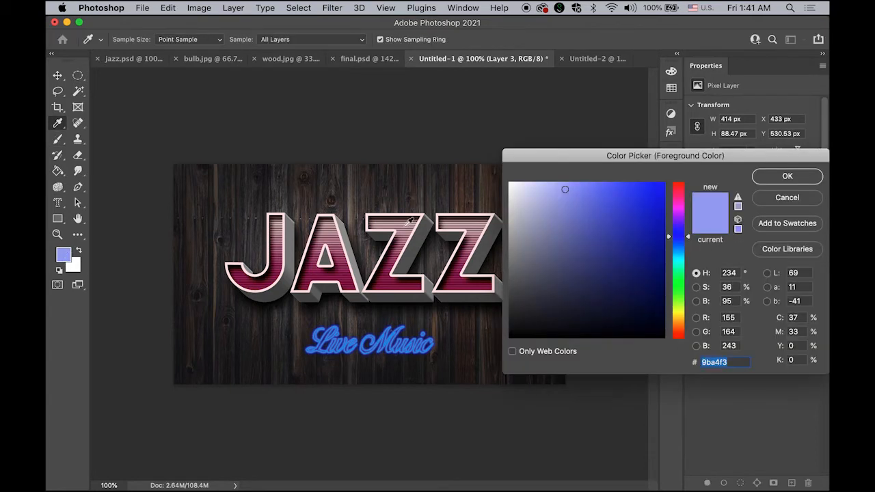
{"action": "left_click", "coordinate": [517, 184]}
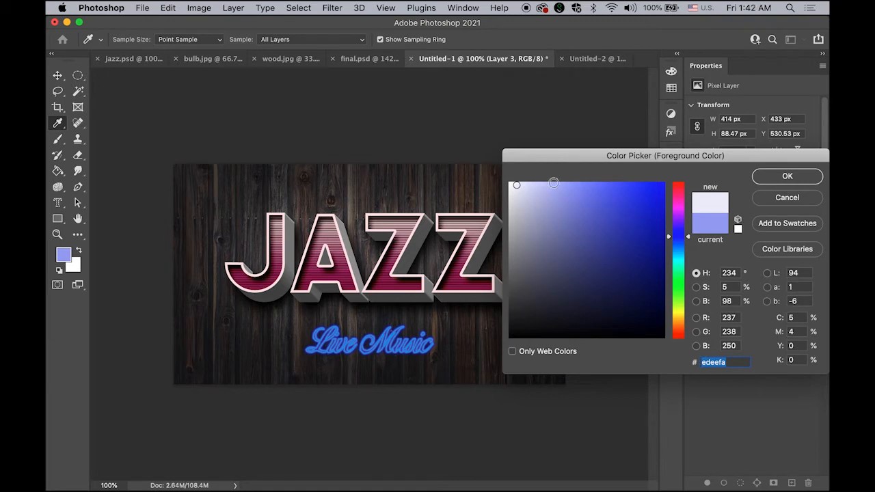
{"action": "left_click", "coordinate": [522, 184]}
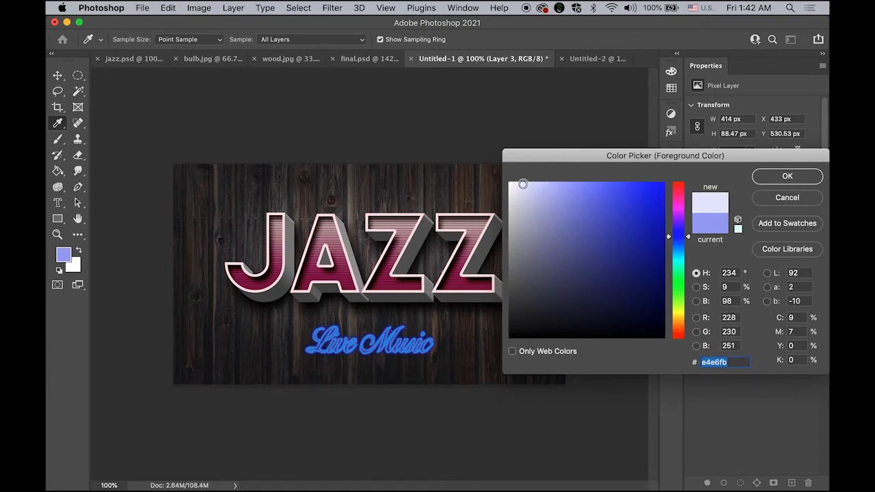
{"action": "left_click", "coordinate": [793, 179]}
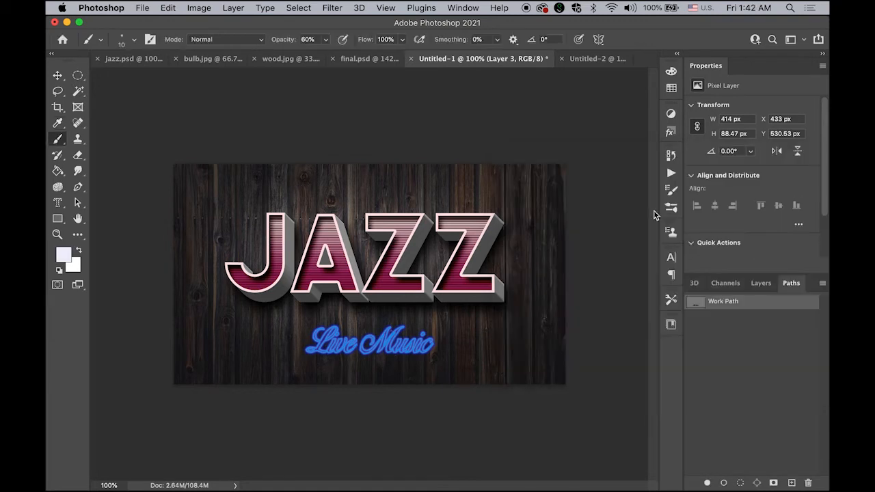
{"action": "left_click", "coordinate": [133, 41]}
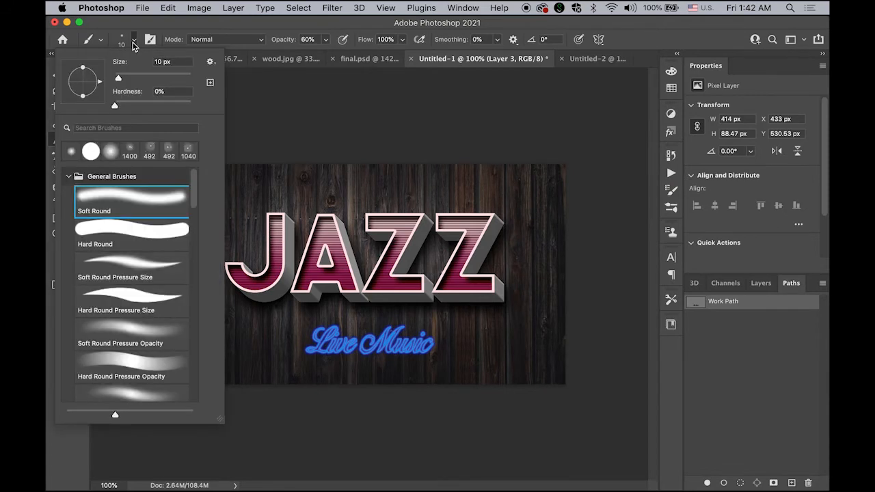
{"action": "left_click", "coordinate": [162, 62]}
{"action": "type", "text": "3"}
{"action": "left_click", "coordinate": [136, 38]}
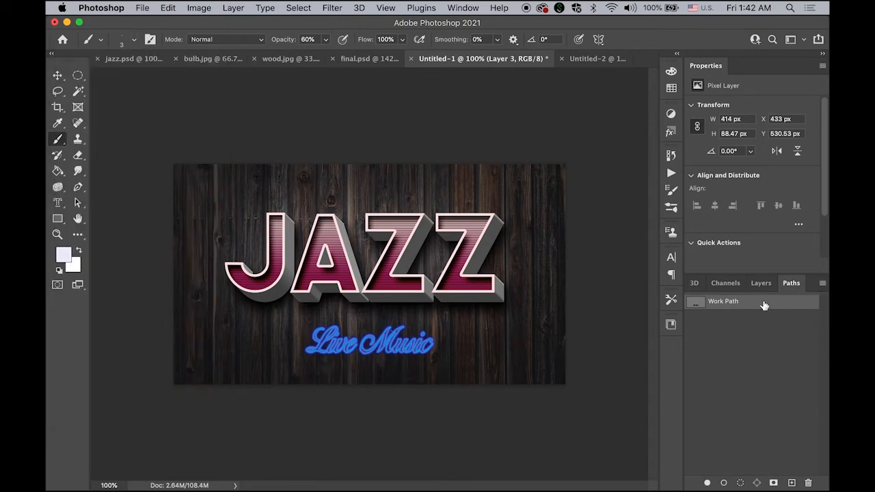
Stroke the Live Music work path with the near-white 3 px Brush, without simulated pressure
{"action": "left_click", "coordinate": [822, 284]}
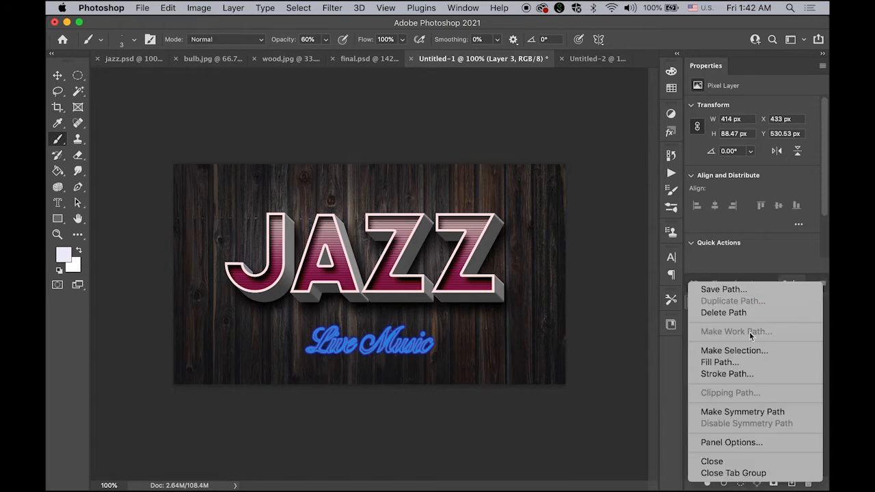
{"action": "left_click", "coordinate": [750, 374]}
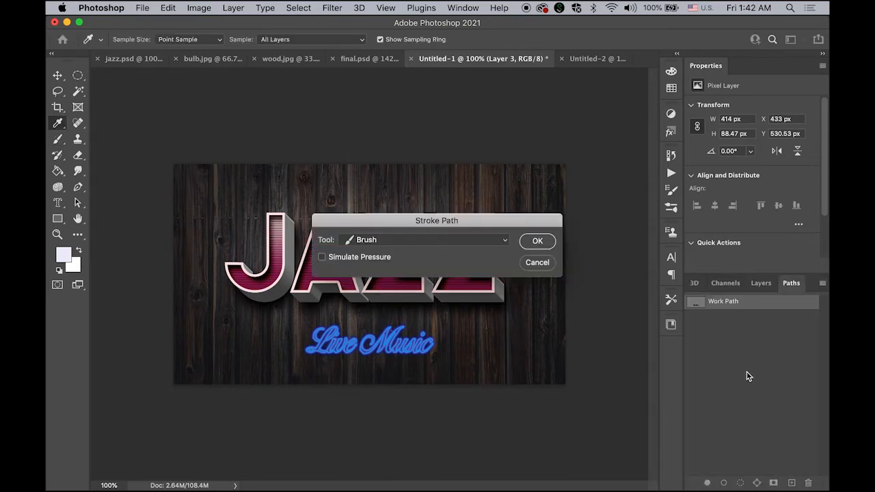
{"action": "left_click", "coordinate": [544, 241]}
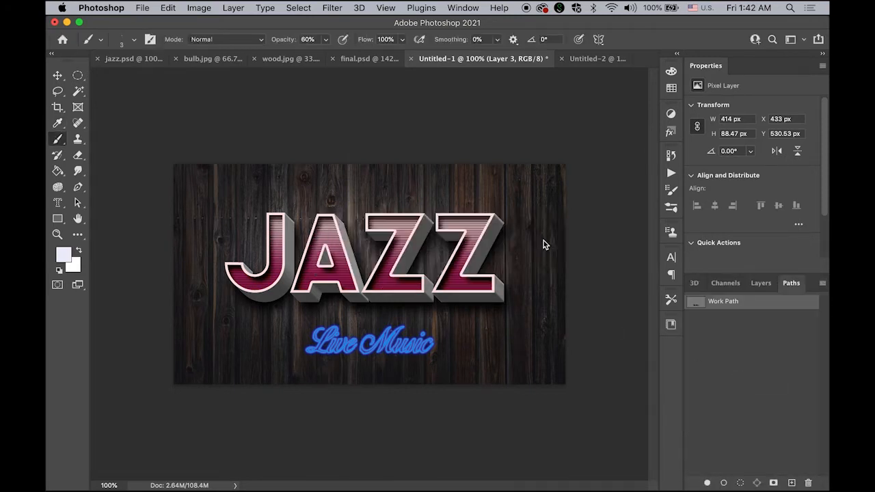
Deselect the work path around the Live Music lettering and switch to the bulb.jpg document
{"action": "left_click", "coordinate": [746, 364]}
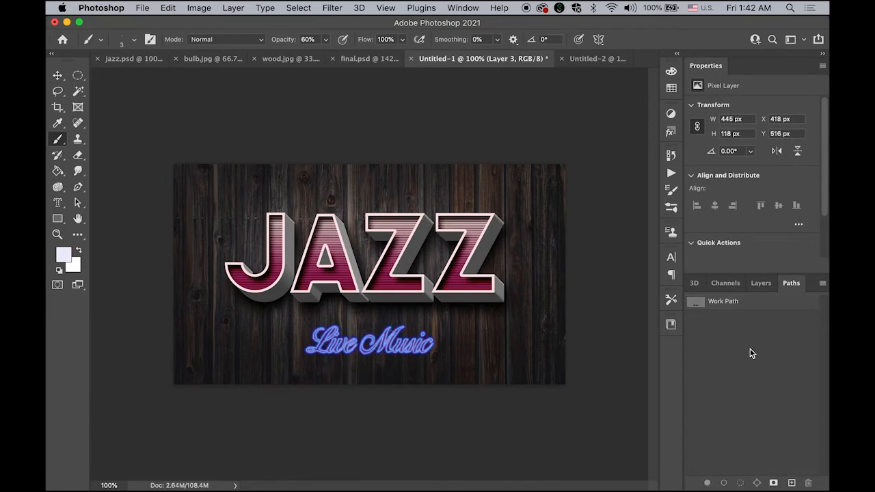
{"action": "double_click", "coordinate": [78, 219]}
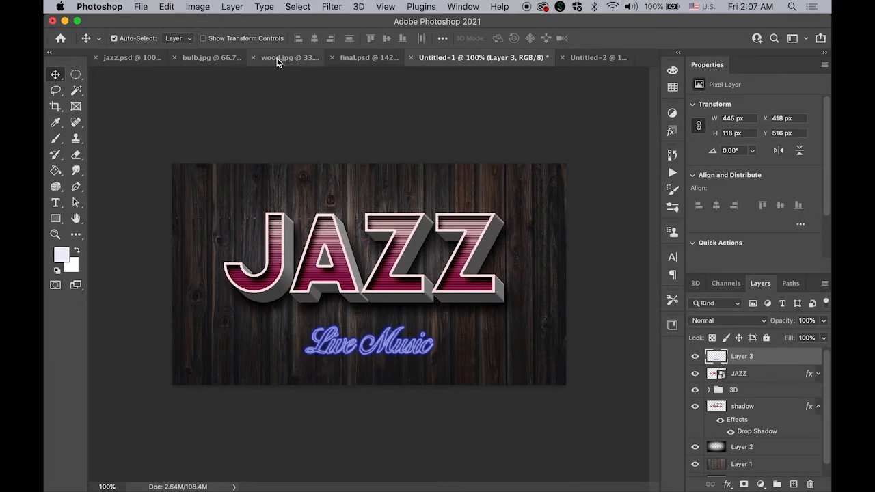
{"action": "left_click", "coordinate": [211, 59]}
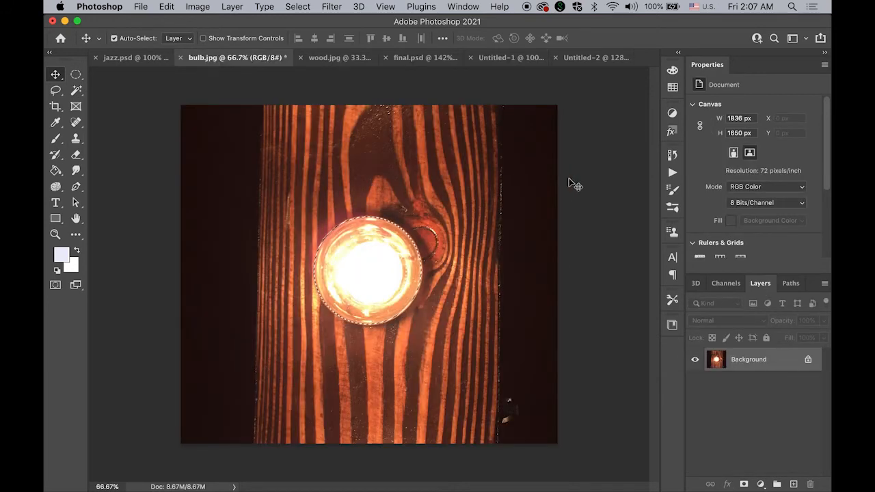
Set the elliptical marquee's feather to 0 px and select the glowing bulb with a circle about 523 px wide
{"action": "left_click", "coordinate": [72, 76]}
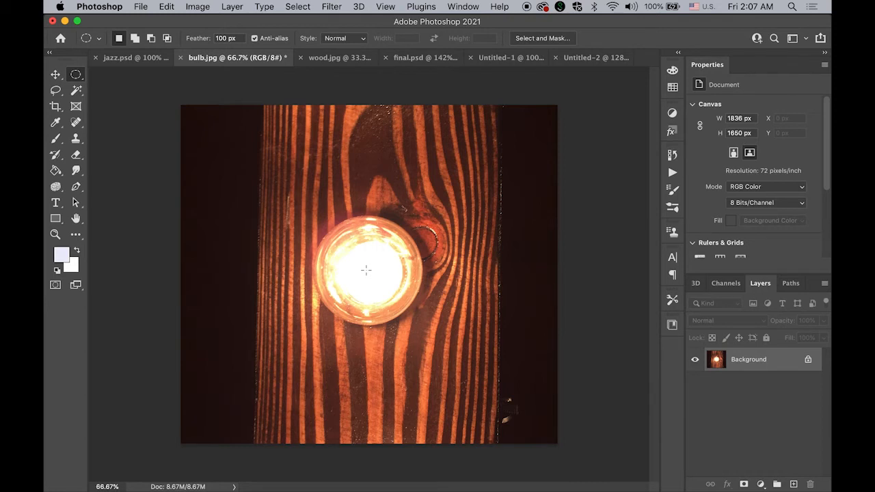
{"action": "left_click_drag", "start_coordinate": [372, 272], "coordinate": [402, 270]}
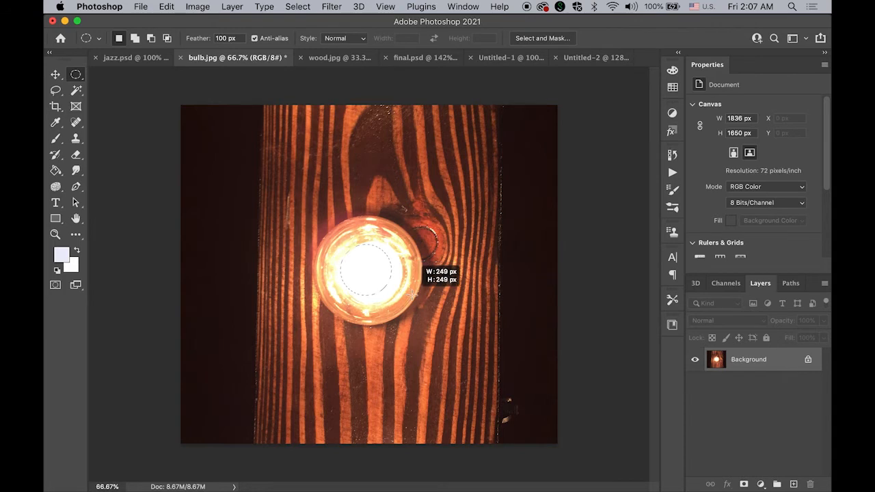
{"action": "left_click", "coordinate": [227, 38]}
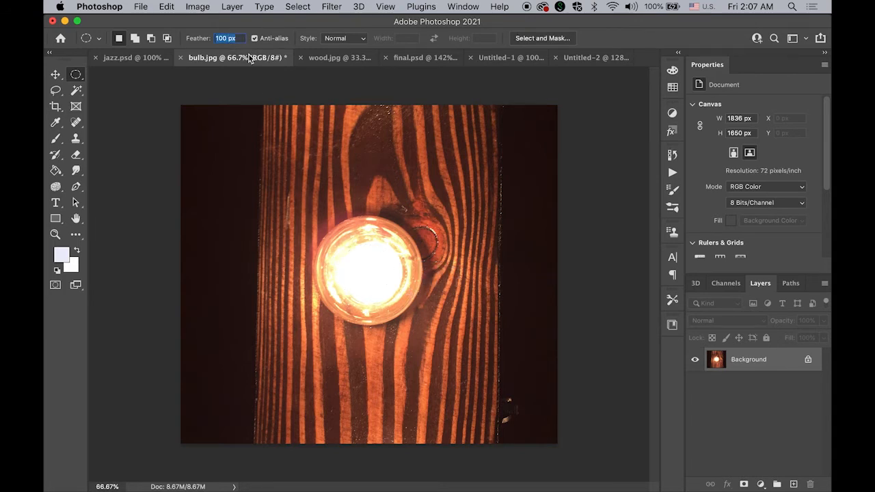
{"action": "type", "text": "0"}
{"action": "key", "text": "Return"}
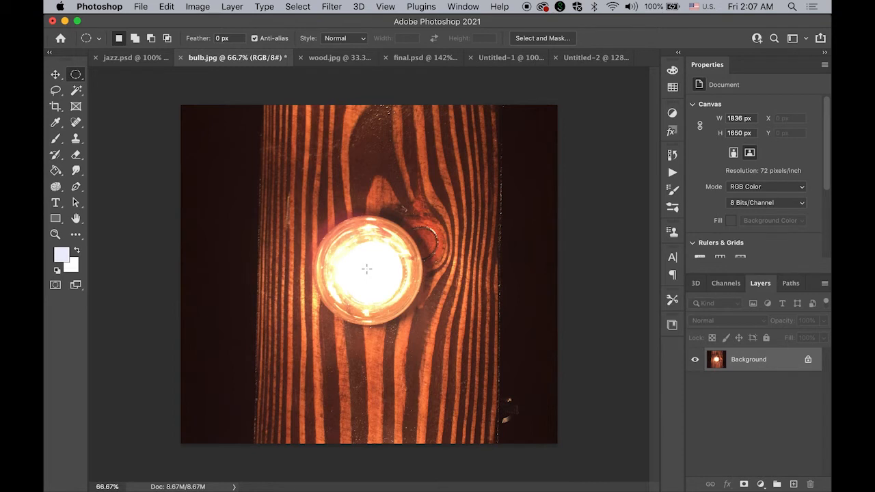
{"action": "left_click_drag", "start_coordinate": [367, 269], "coordinate": [429, 322]}
Paste the bulb into the Untitled-1 JAZZ artwork and scale it to about 4.1% on the first Z's diagonal
{"action": "left_click", "coordinate": [506, 58]}
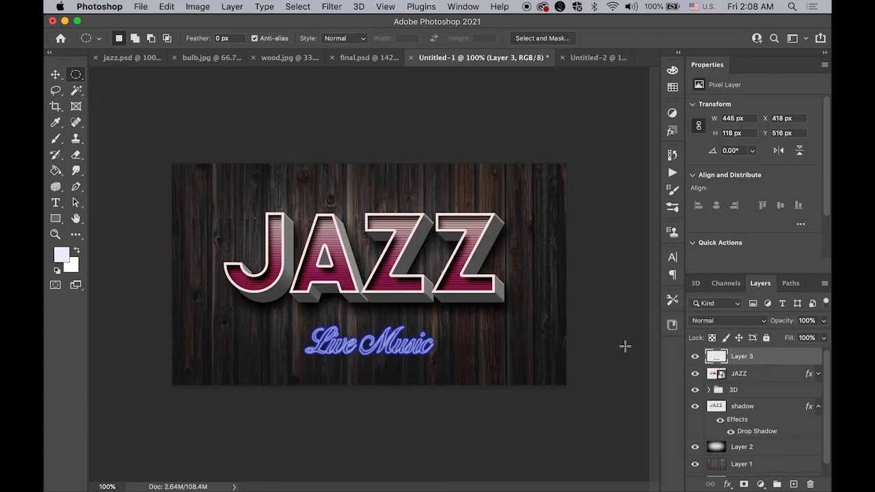
{"action": "key", "text": "super+v"}
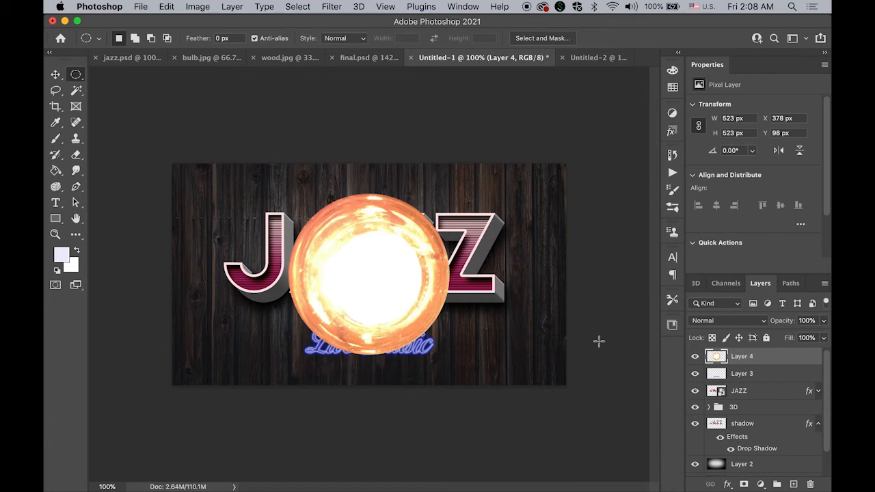
{"action": "left_click", "coordinate": [166, 7]}
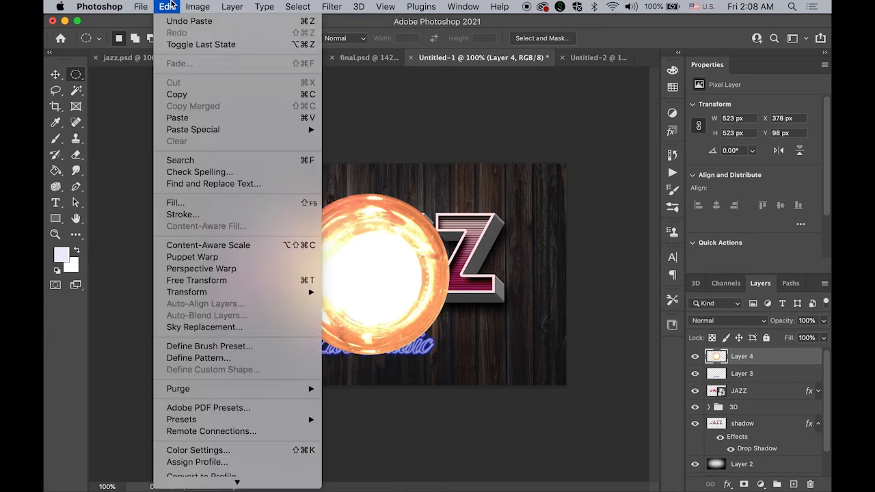
{"action": "left_click", "coordinate": [295, 280]}
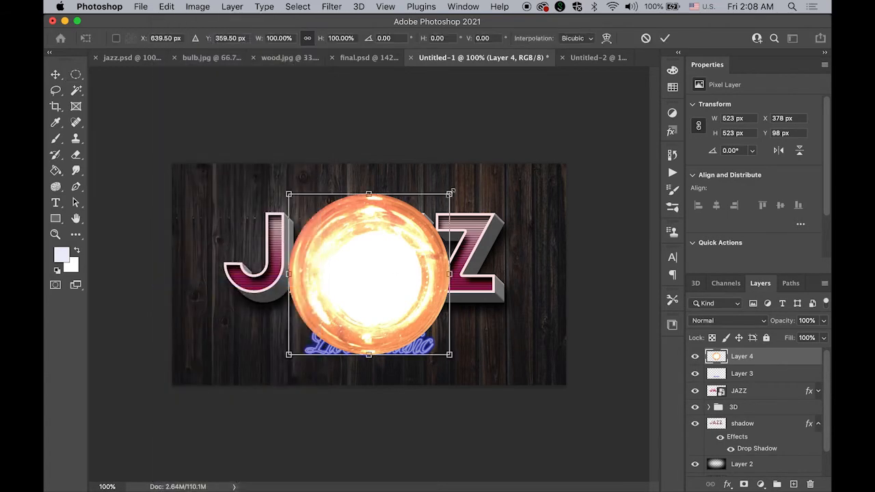
{"action": "left_click_drag", "start_coordinate": [449, 194], "coordinate": [416, 297]}
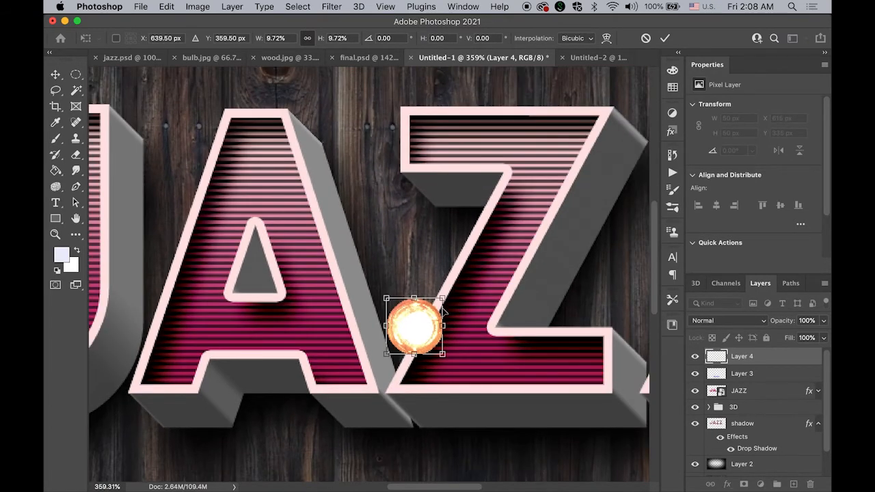
{"action": "left_click_drag", "start_coordinate": [438, 301], "coordinate": [488, 281]}
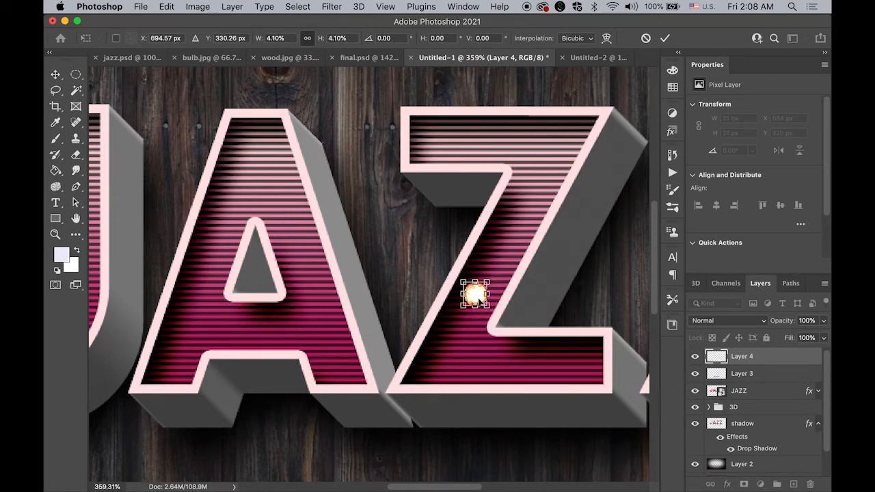
{"action": "key", "text": "Return"}
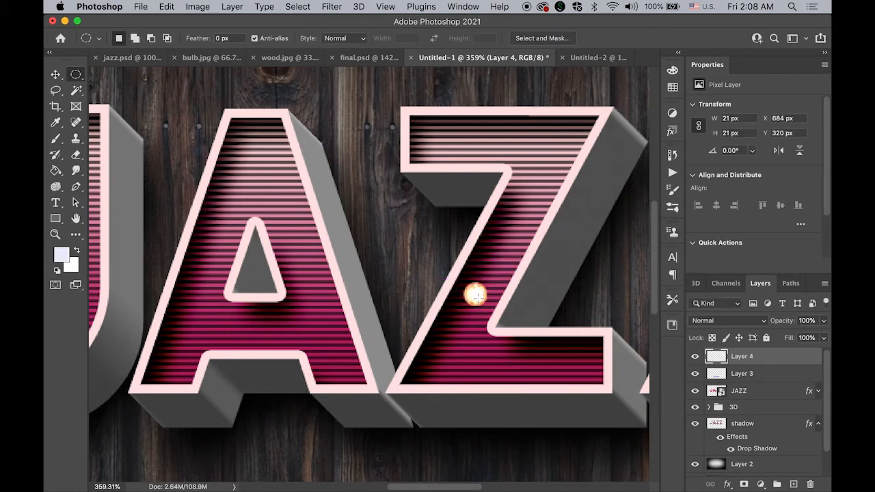
Add an Outer Glow effect to the bulb on Layer 4 with its opacity set to 70%
{"action": "left_click", "coordinate": [56, 74]}
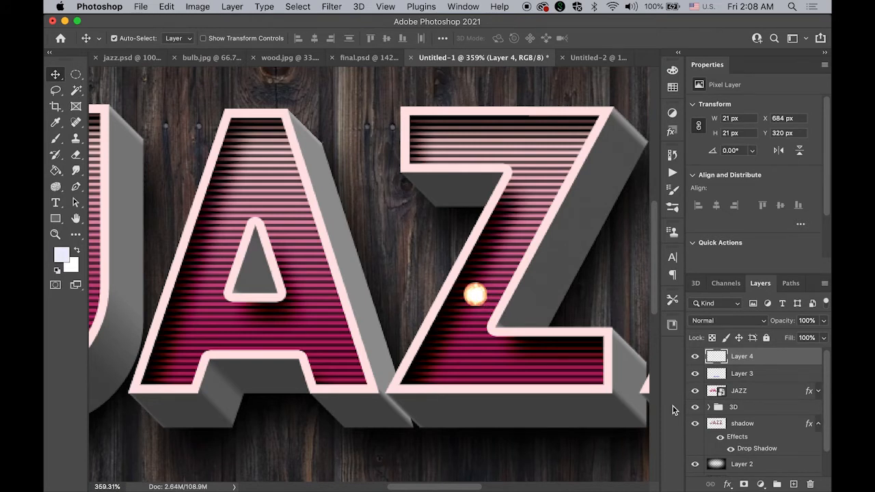
{"action": "left_click", "coordinate": [726, 485]}
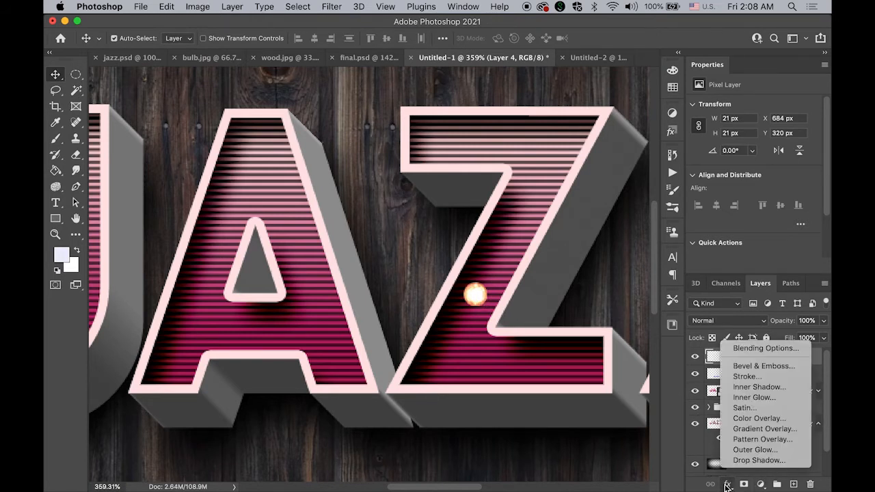
{"action": "left_click", "coordinate": [737, 451]}
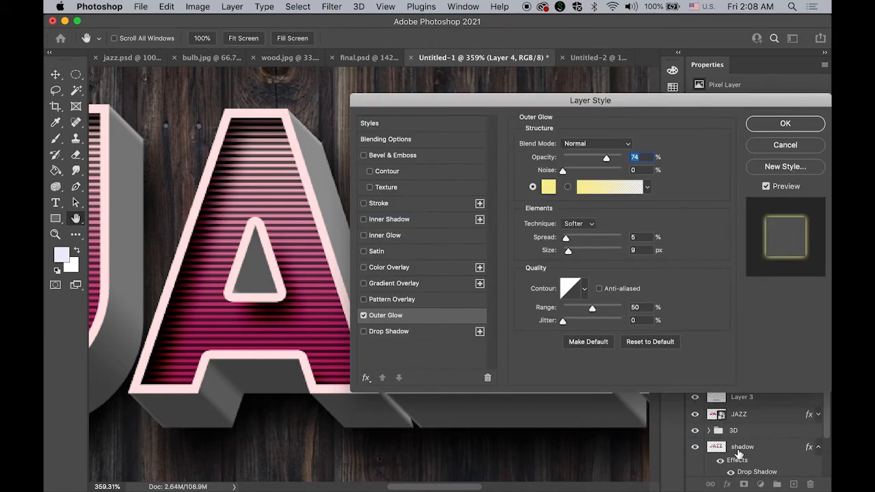
{"action": "left_click_drag", "start_coordinate": [429, 103], "coordinate": [668, 100]}
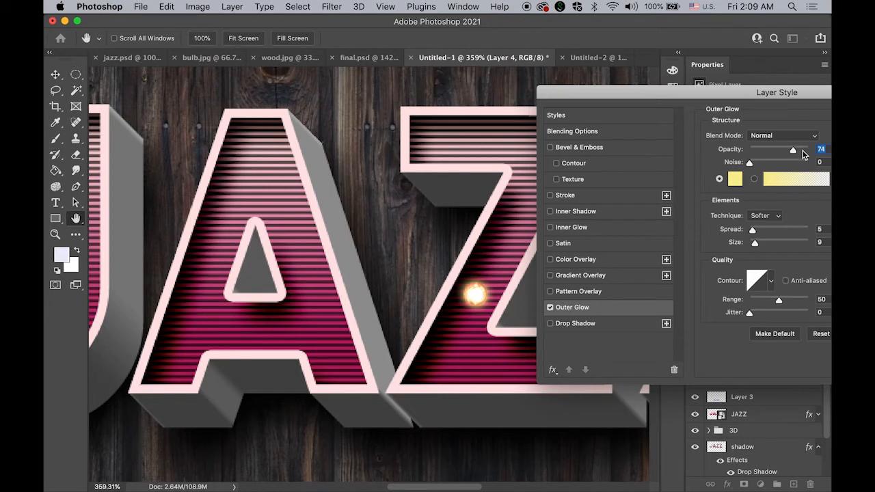
{"action": "left_click_drag", "start_coordinate": [794, 150], "coordinate": [791, 153]}
{"action": "left_click_drag", "start_coordinate": [688, 98], "coordinate": [485, 82]}
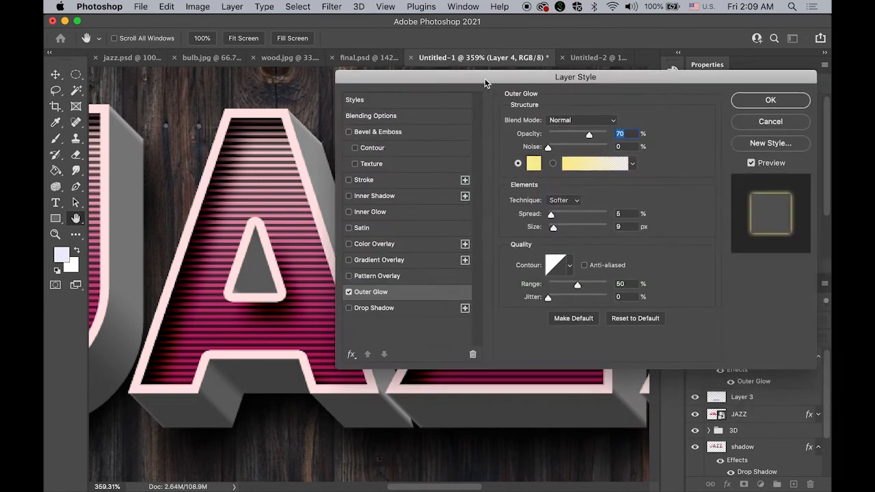
{"action": "left_click", "coordinate": [770, 101]}
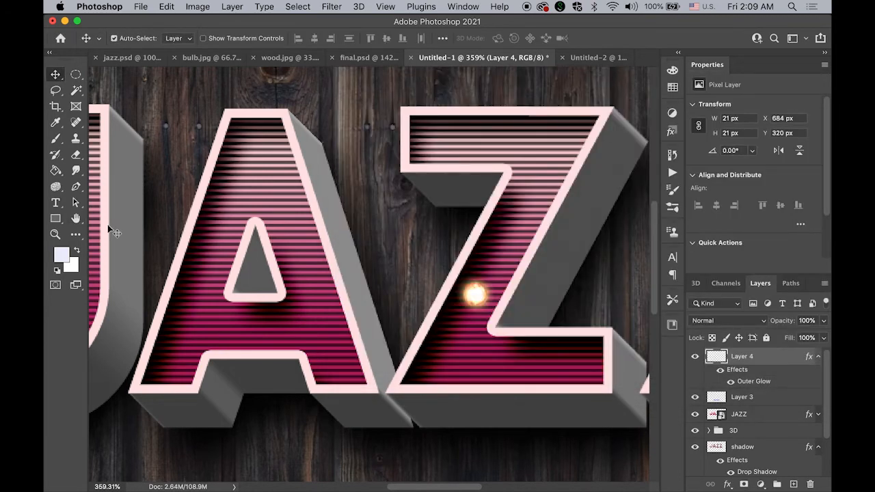
Rasterize the layer style of the bulb on Layer 4
{"action": "double_click", "coordinate": [55, 236]}
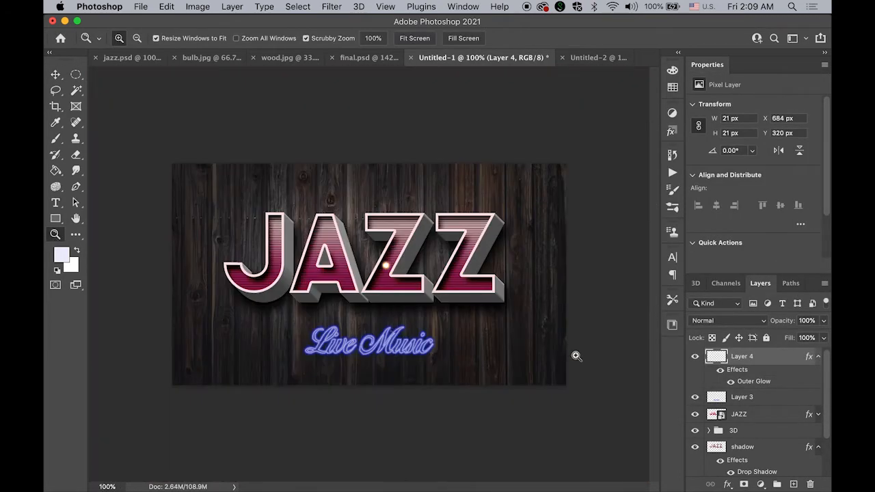
{"action": "right_click", "coordinate": [759, 356]}
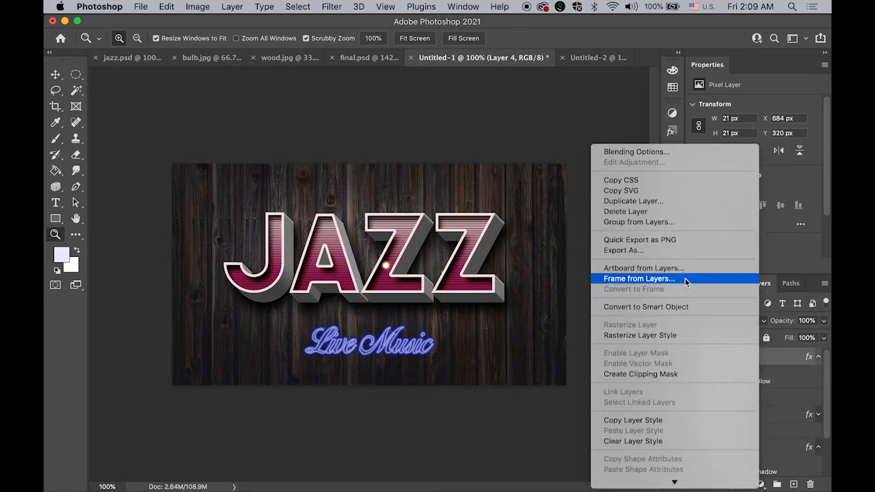
{"action": "left_click", "coordinate": [684, 335]}
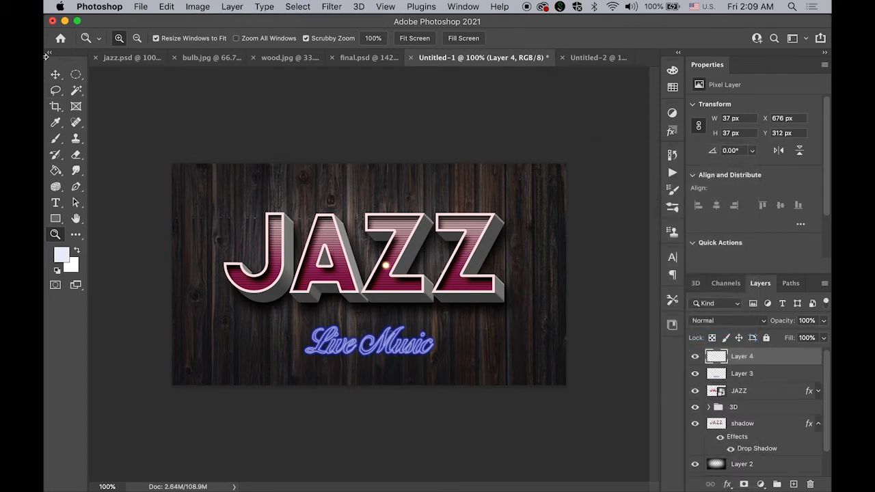
Move the bulb to the top of the J's stem, centred between its edges at about X 316 px, Y 176 px
{"action": "left_click", "coordinate": [55, 75]}
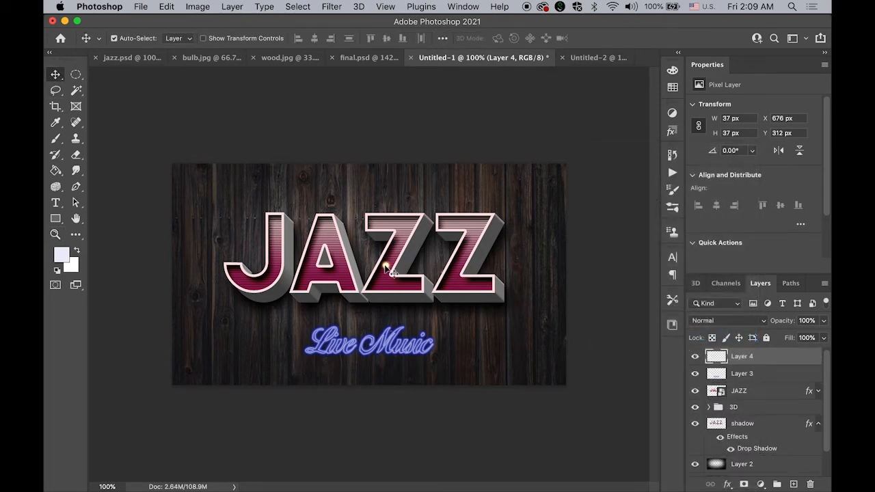
{"action": "left_click_drag", "start_coordinate": [386, 265], "coordinate": [276, 225]}
{"action": "scroll", "coordinate": [258, 208], "scroll_direction": "up", "scroll_amount": 10}
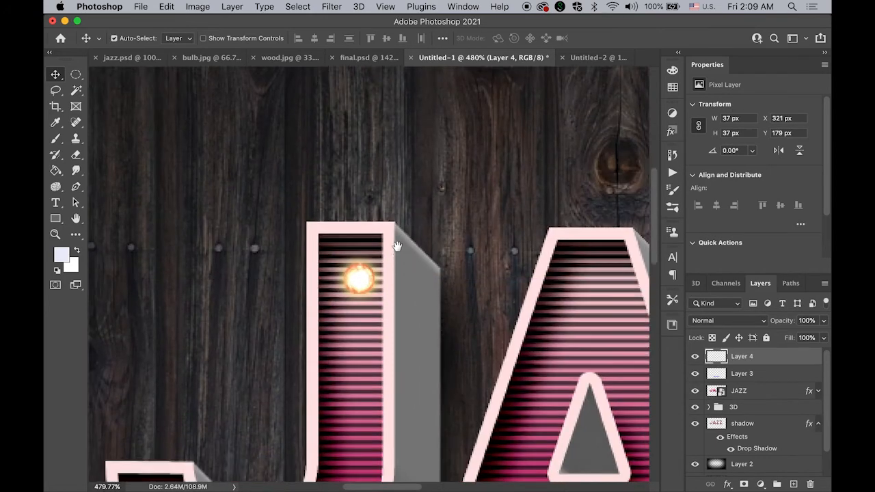
{"action": "left_click_drag", "start_coordinate": [397, 246], "coordinate": [382, 155]}
{"action": "left_click", "coordinate": [413, 267], "text": "alt"}
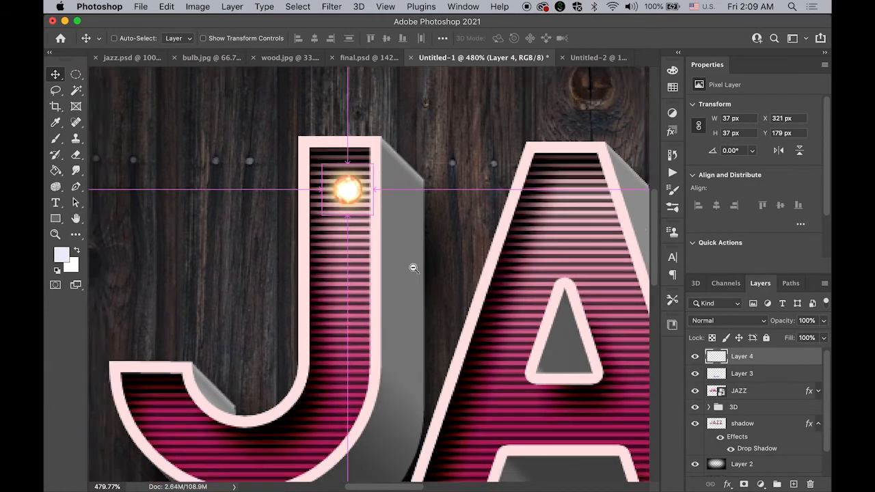
{"action": "left_click_drag", "start_coordinate": [437, 301], "coordinate": [428, 246]}
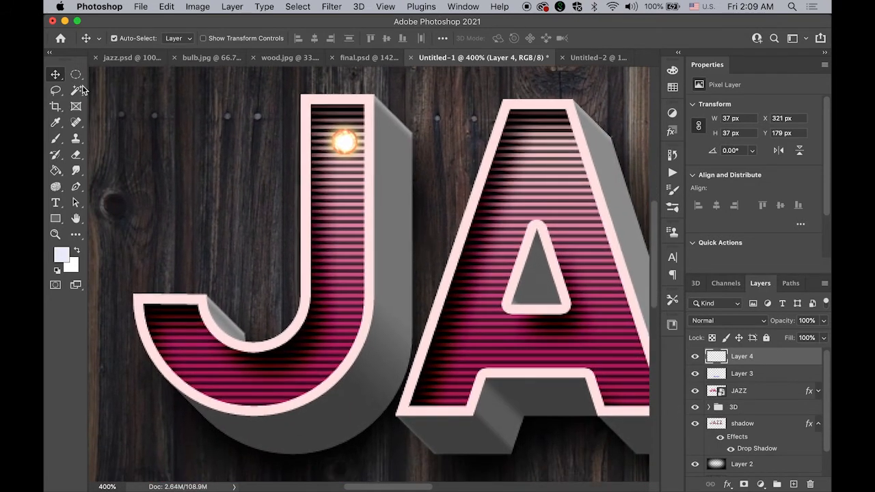
{"action": "left_click_drag", "start_coordinate": [349, 142], "coordinate": [337, 139]}
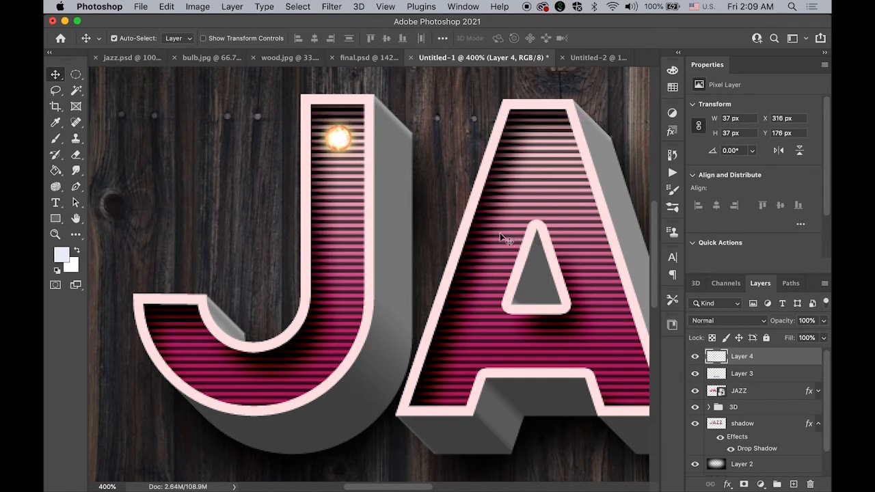
Duplicate the bulb five times, spacing the copies down the J's stem and around its lower curve
{"action": "left_click_drag", "start_coordinate": [340, 141], "coordinate": [245, 381]}
{"action": "left_click_drag", "start_coordinate": [245, 381], "coordinate": [184, 337]}
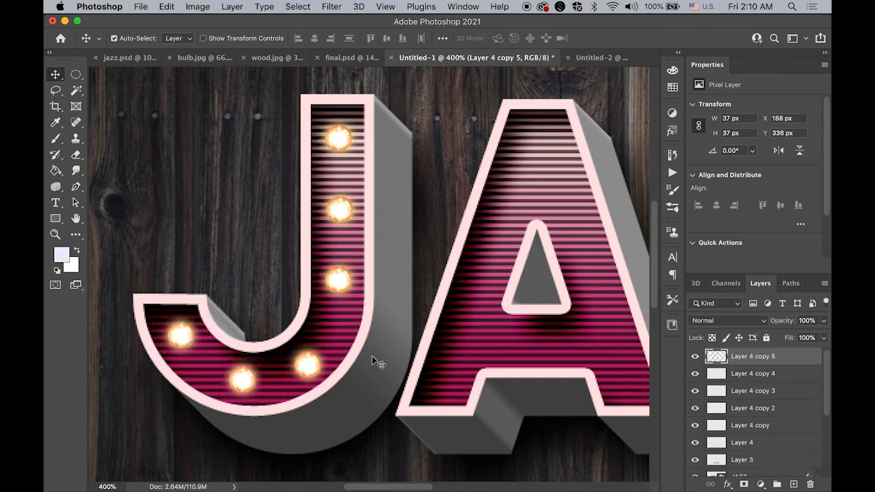
Nudge the J's lowest bulb slightly left and the bulb where the stem meets the curve to X 295 px, Y 354 px
{"action": "left_click", "coordinate": [244, 379]}
{"action": "key", "text": "Left"}
{"action": "key", "text": "Left"}
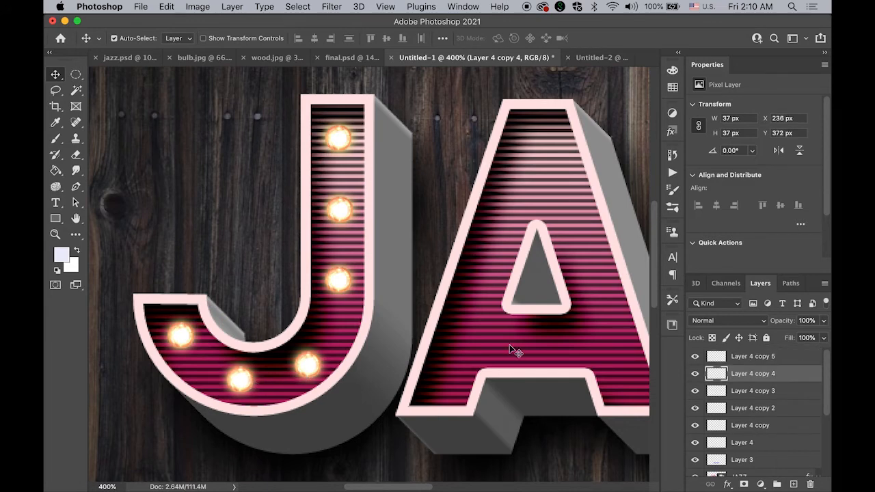
{"action": "left_click", "coordinate": [307, 362]}
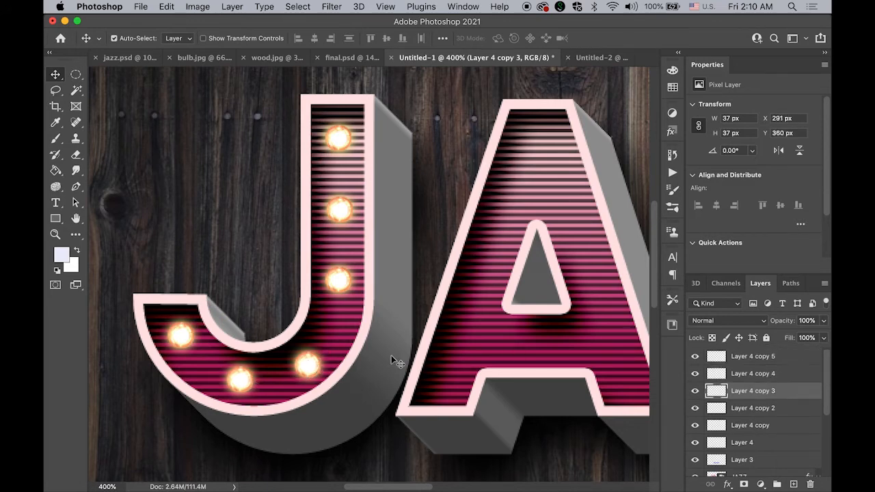
{"action": "key", "text": "Up"}
{"action": "key", "text": "Right"}
{"action": "key", "text": "Right"}
{"action": "key", "text": "Right"}
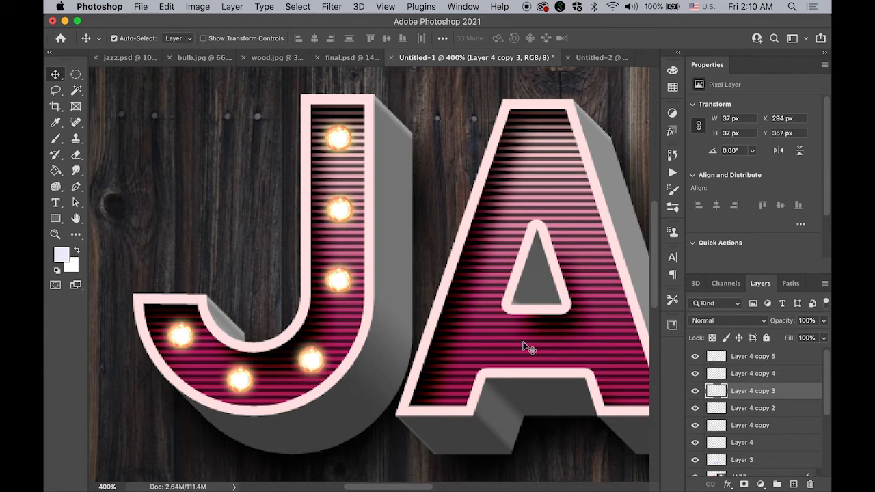
{"action": "key", "text": "Up"}
{"action": "key", "text": "Up"}
{"action": "key", "text": "Right"}
{"action": "key", "text": "Up"}
{"action": "key", "text": "Up"}
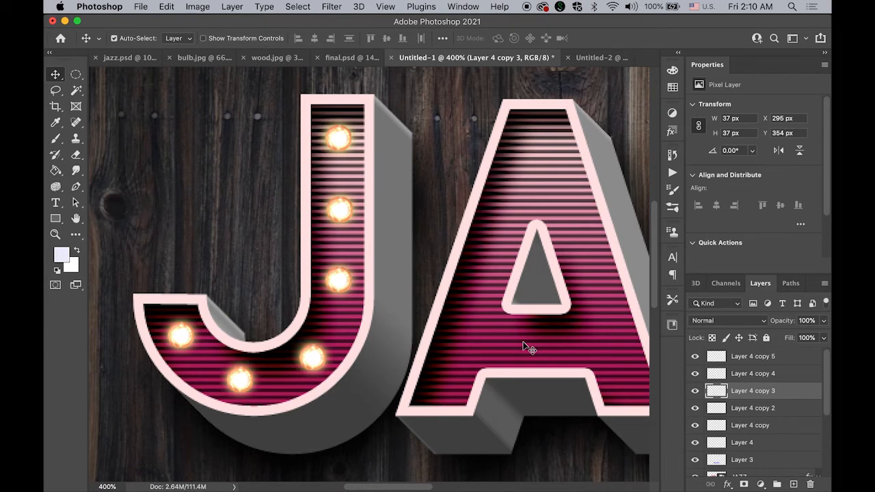
Duplicate the J's top bulb onto the letter A, spreading copies along both legs and the crossbar
{"action": "left_click", "coordinate": [341, 140]}
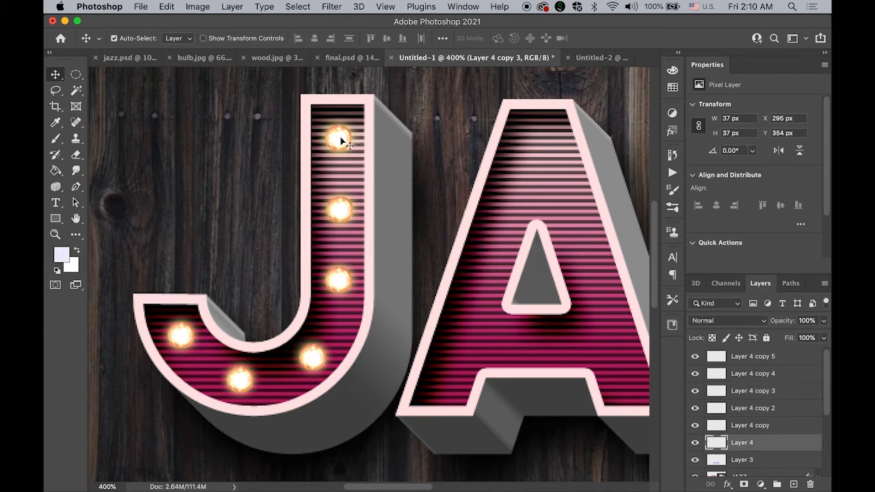
{"action": "left_click_drag", "start_coordinate": [341, 141], "coordinate": [455, 377]}
{"action": "left_click_drag", "start_coordinate": [510, 211], "coordinate": [574, 210]}
{"action": "left_click_drag", "start_coordinate": [479, 294], "coordinate": [593, 294]}
{"action": "left_click_drag", "start_coordinate": [576, 210], "coordinate": [570, 211]}
{"action": "left_click_drag", "start_coordinate": [597, 295], "coordinate": [626, 379]}
{"action": "scroll", "coordinate": [572, 398], "scroll_direction": "right", "scroll_amount": 2}
{"action": "left_click_drag", "start_coordinate": [549, 369], "coordinate": [467, 338]}
Copy the bulbs onto the first Z, placing them along its top bar, diagonal and base
{"action": "scroll", "coordinate": [466, 338], "scroll_direction": "right", "scroll_amount": 6}
{"action": "left_click_drag", "start_coordinate": [186, 150], "coordinate": [398, 142]}
{"action": "left_click_drag", "start_coordinate": [398, 142], "coordinate": [459, 142]}
{"action": "left_click_drag", "start_coordinate": [459, 142], "coordinate": [417, 388]}
{"action": "left_click_drag", "start_coordinate": [394, 389], "coordinate": [539, 388]}
Fine-tune the spacing of the bulbs on the first Z's diagonal and base
{"action": "left_click_drag", "start_coordinate": [458, 277], "coordinate": [447, 298]}
{"action": "left_click_drag", "start_coordinate": [488, 203], "coordinate": [482, 218]}
{"action": "left_click_drag", "start_coordinate": [395, 386], "coordinate": [398, 386]}
{"action": "left_click", "coordinate": [469, 387]}
{"action": "left_click", "coordinate": [535, 388]}
{"action": "scroll", "coordinate": [535, 388], "scroll_direction": "right", "scroll_amount": 6}
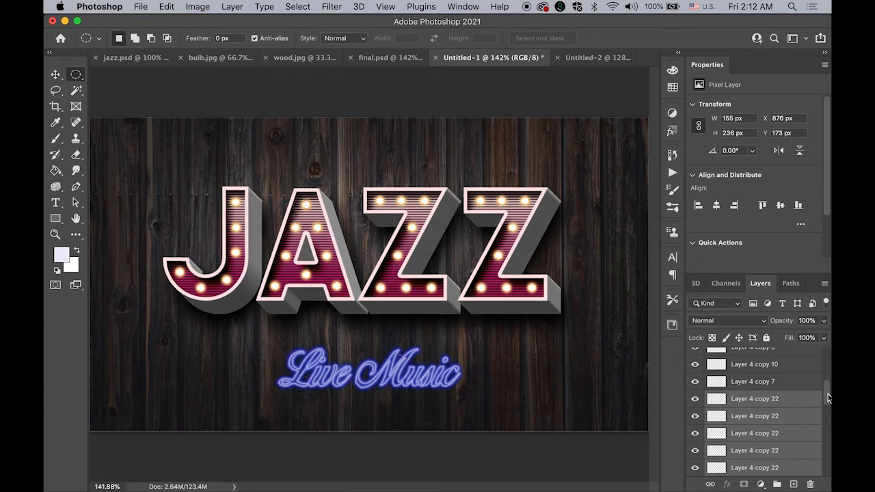
Select all the bulb layers from Layer 4 up to Layer 4 copy 5 and merge them into a single layer
{"action": "left_click_drag", "start_coordinate": [827, 398], "coordinate": [828, 452]}
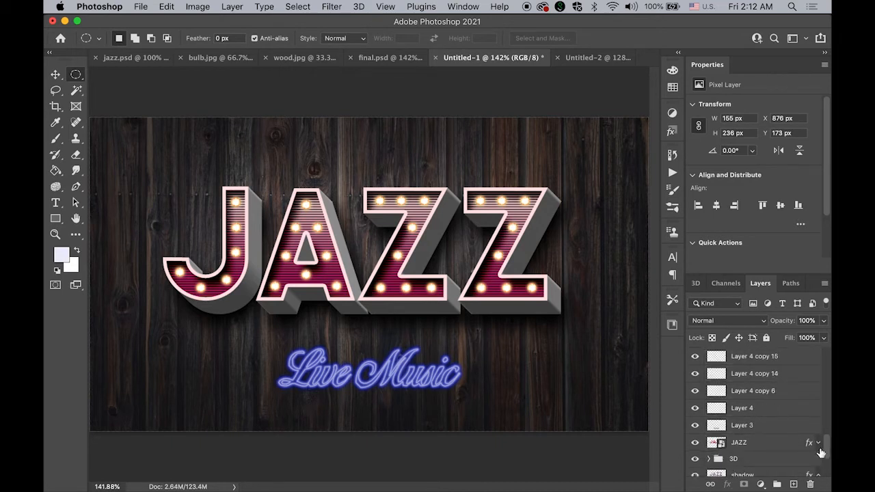
{"action": "left_click", "coordinate": [696, 409]}
{"action": "left_click", "coordinate": [696, 409]}
{"action": "left_click", "coordinate": [788, 417]}
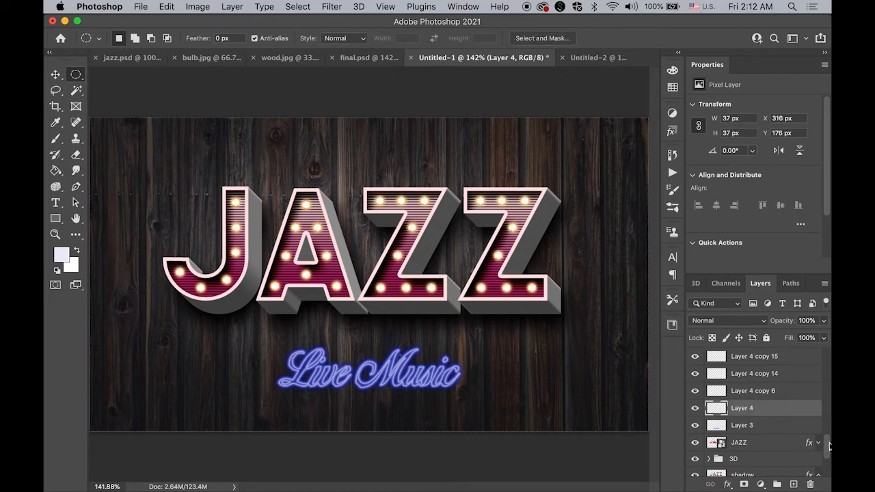
{"action": "left_click_drag", "start_coordinate": [829, 446], "coordinate": [823, 324]}
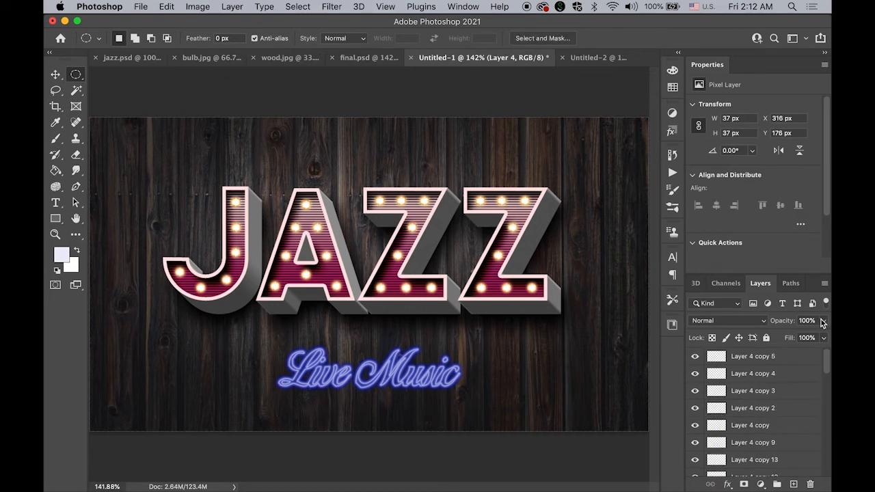
{"action": "left_click", "coordinate": [760, 360], "text": "shift"}
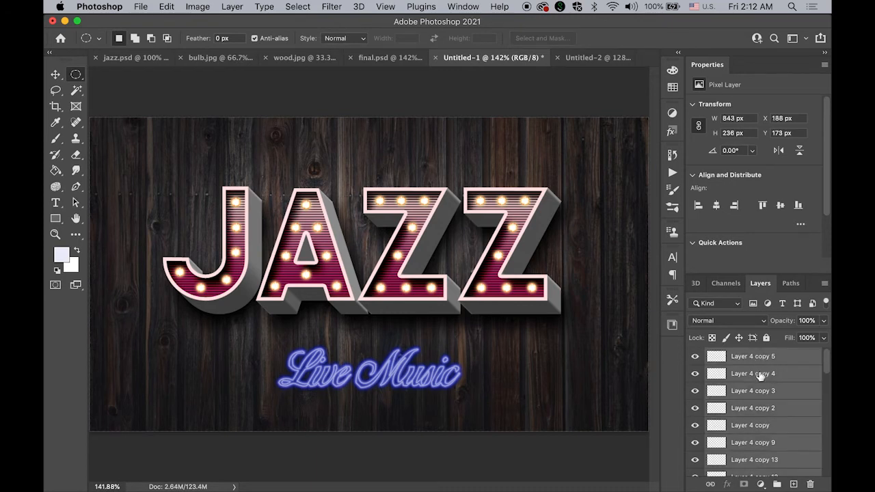
{"action": "left_click", "coordinate": [825, 286]}
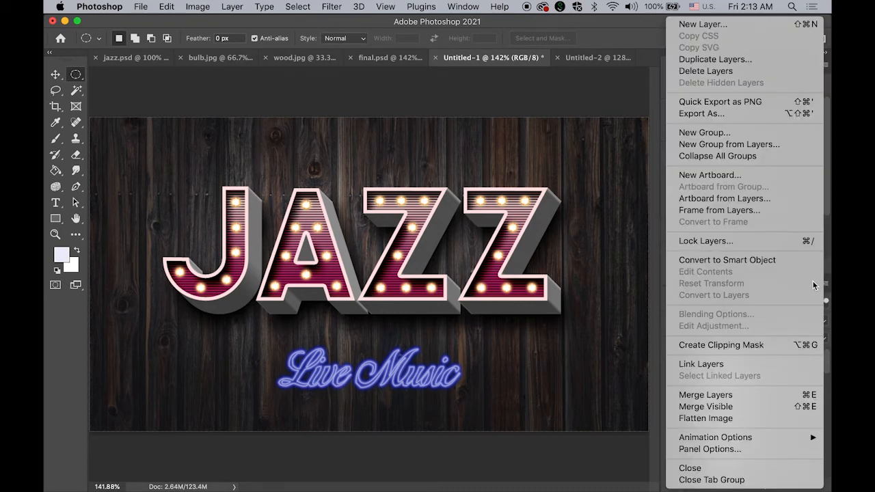
{"action": "left_click", "coordinate": [751, 395]}
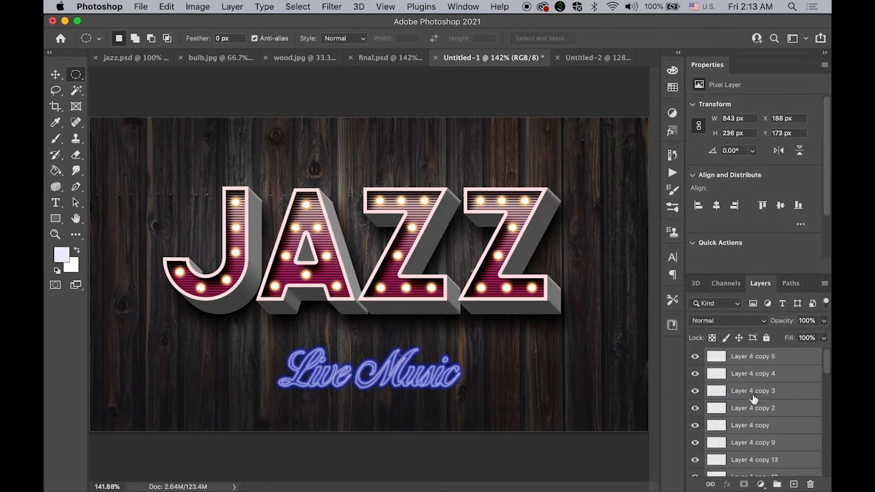
Rename the merged bulb layer as "bulbs"
{"action": "double_click", "coordinate": [753, 357]}
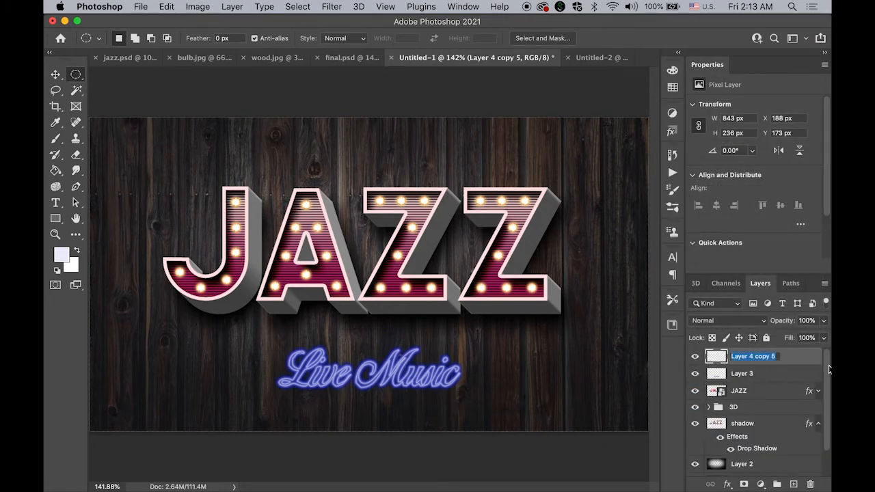
{"action": "type", "text": "bulbs"}
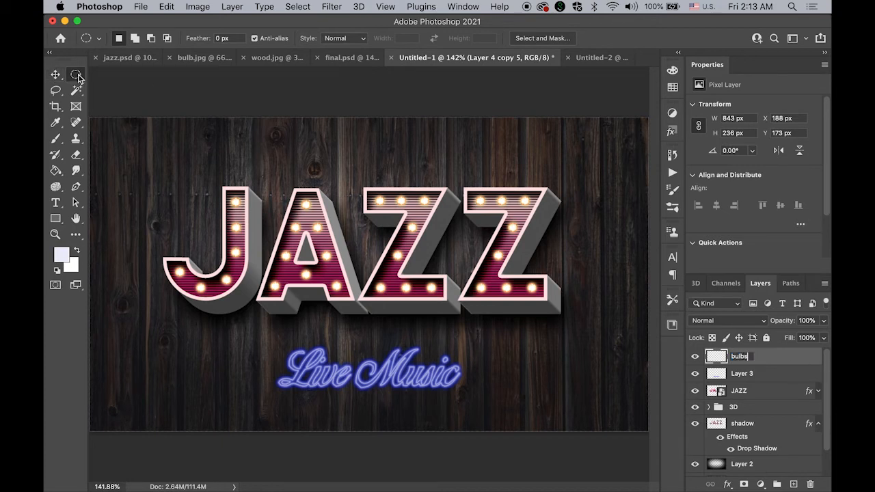
{"action": "key", "text": "Return"}
{"action": "left_click", "coordinate": [159, 91]}
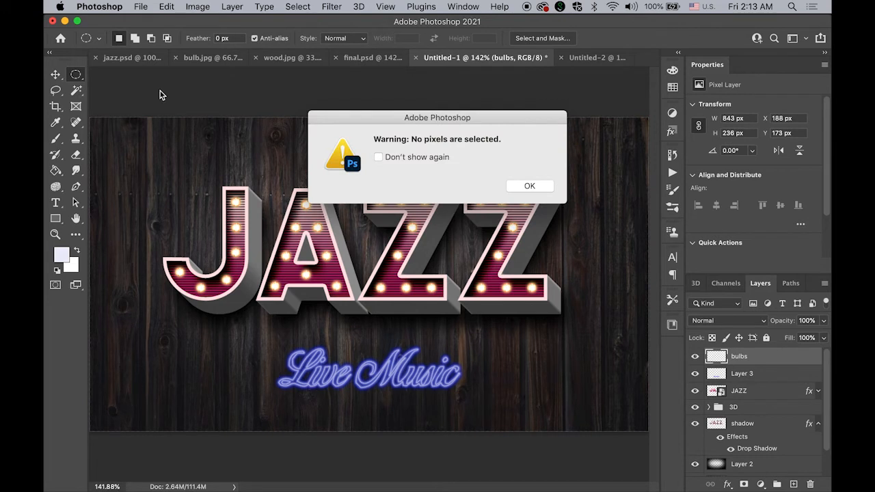
{"action": "left_click", "coordinate": [542, 186]}
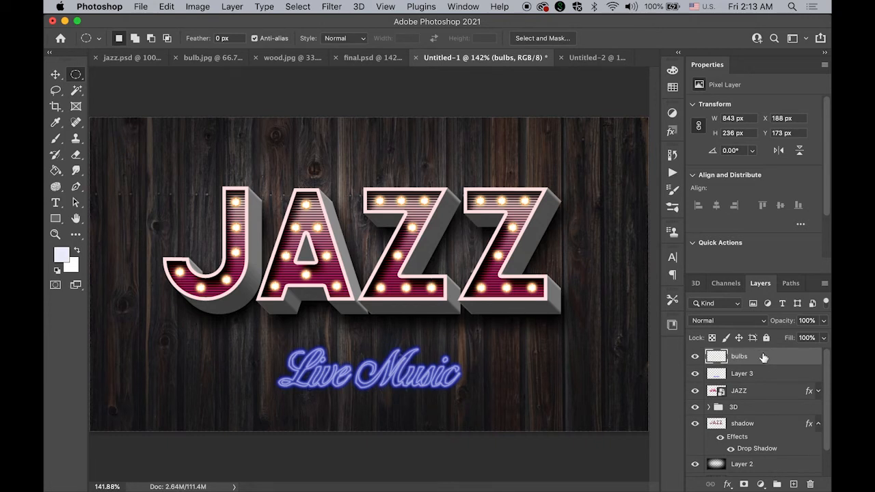
Add a new text layer reading "JAZZ" over the sign's letters
{"action": "left_click", "coordinate": [55, 202]}
{"action": "left_click", "coordinate": [346, 294]}
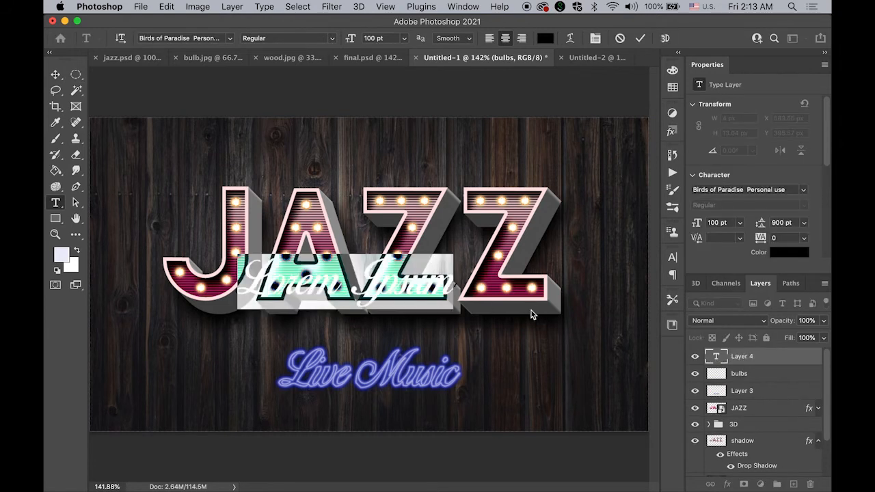
{"action": "type", "text": "JAZZ"}
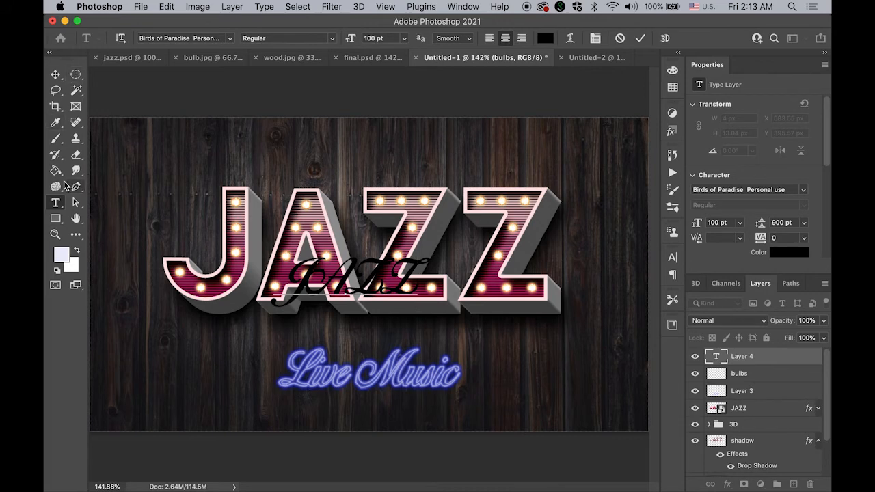
{"action": "left_click", "coordinate": [56, 74]}
Set the new JAZZ text to The Bold Font at 350 pt and align it over the faces of the 3D letters
{"action": "left_click", "coordinate": [56, 202]}
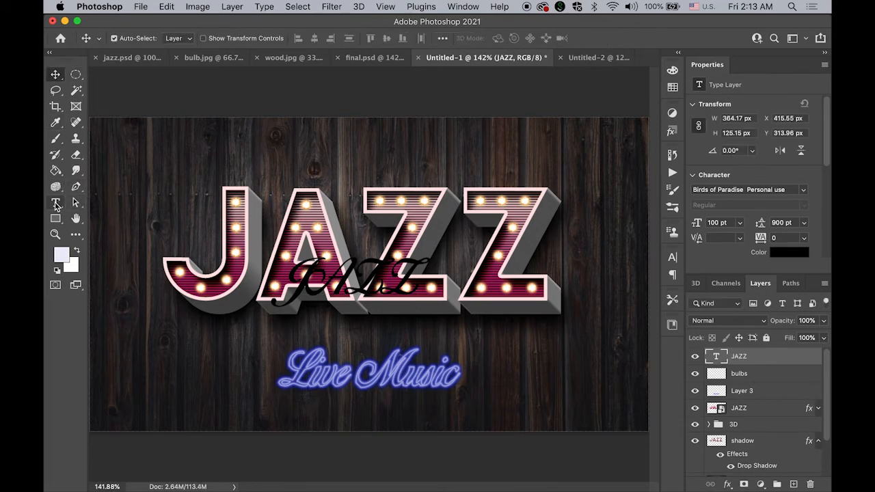
{"action": "left_click", "coordinate": [804, 191]}
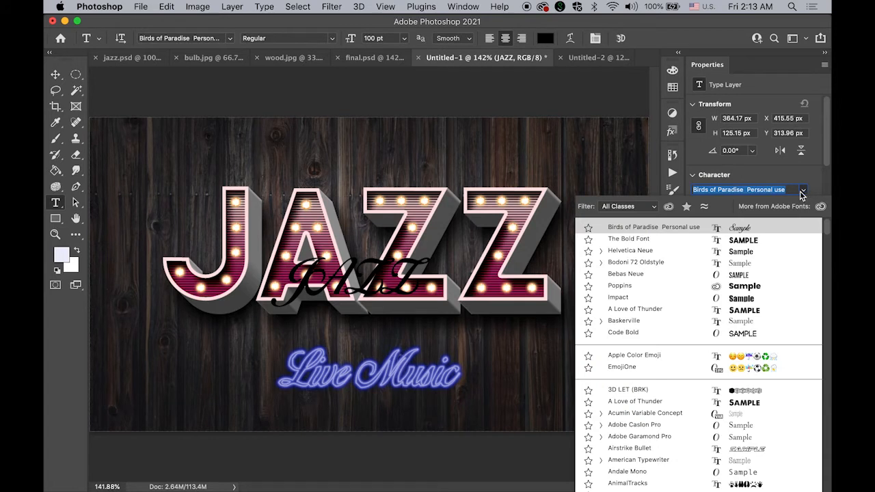
{"action": "left_click", "coordinate": [748, 242]}
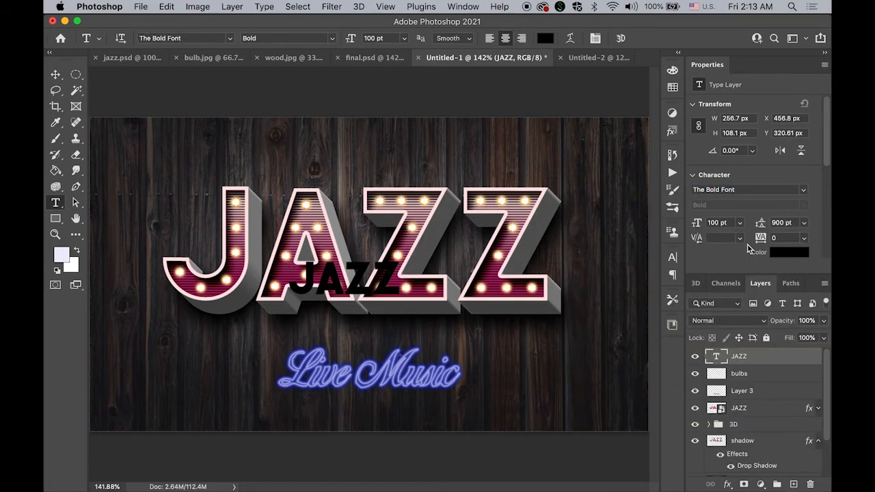
{"action": "double_click", "coordinate": [717, 222]}
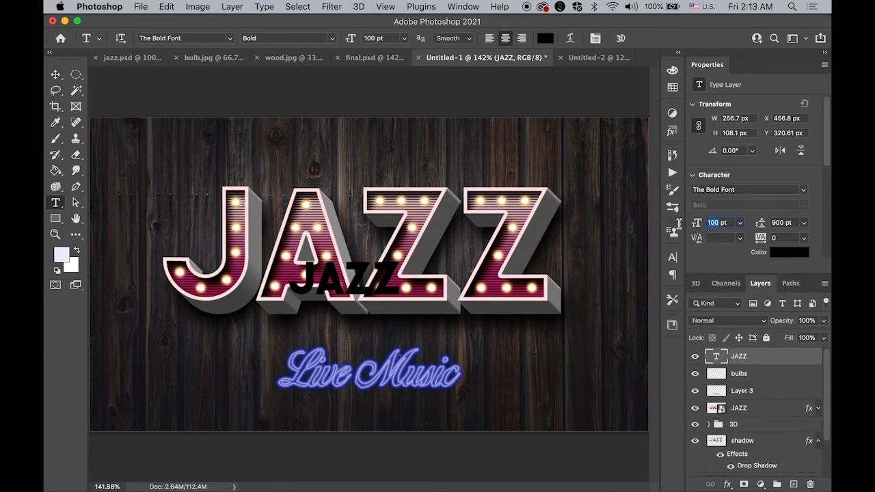
{"action": "type", "text": "350"}
{"action": "key", "text": "Return"}
{"action": "left_click", "coordinate": [56, 74]}
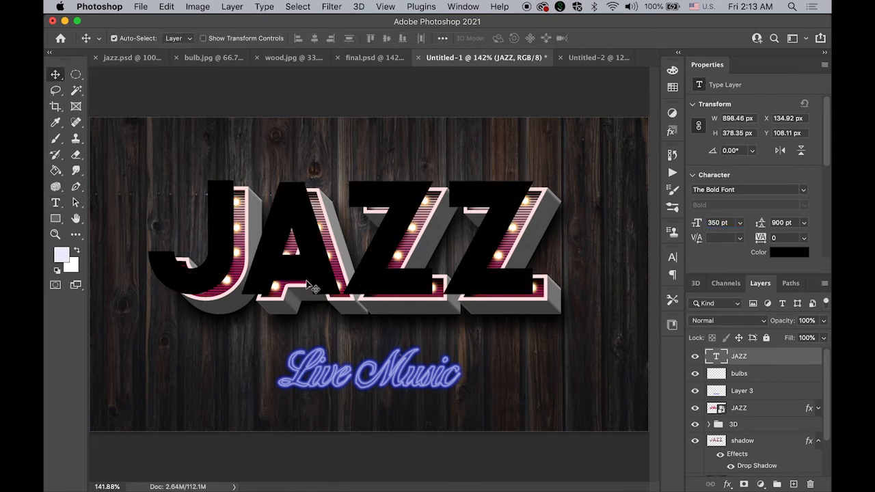
{"action": "left_click_drag", "start_coordinate": [306, 282], "coordinate": [333, 284]}
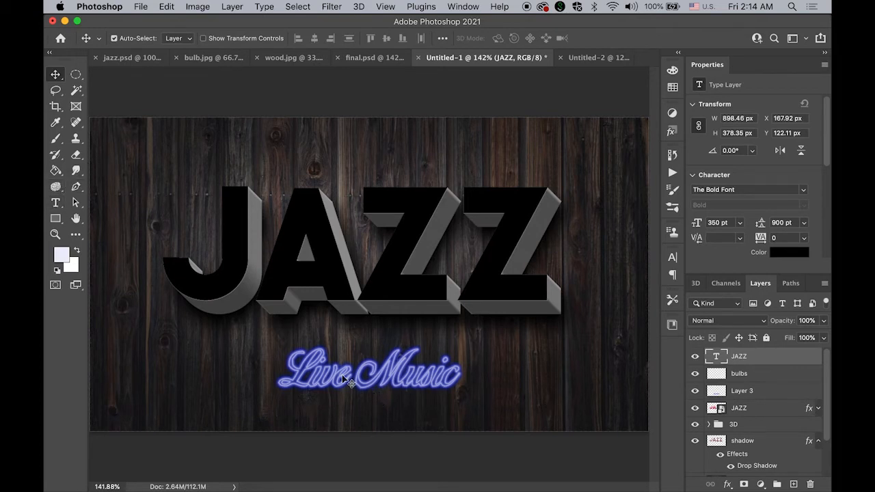
Start a second text layer below the neon lettering and set it to Birds of Paradise Personal use at 100 pt
{"action": "left_click", "coordinate": [55, 203]}
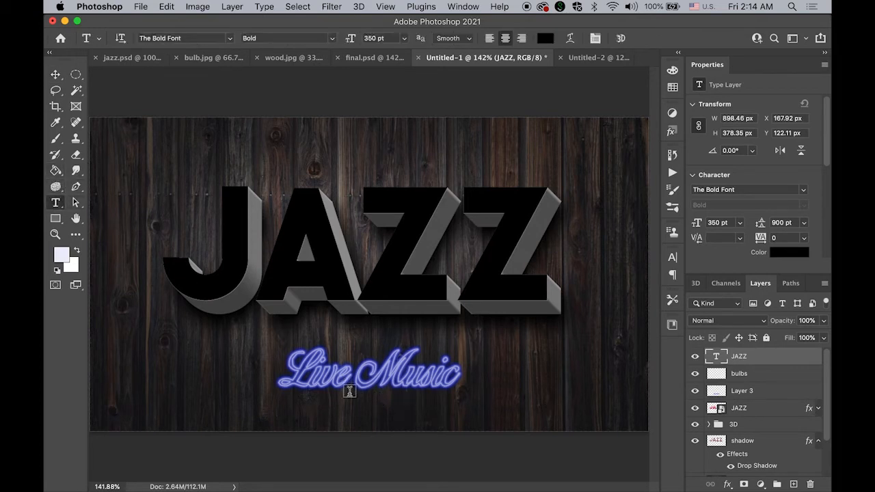
{"action": "left_click", "coordinate": [379, 408]}
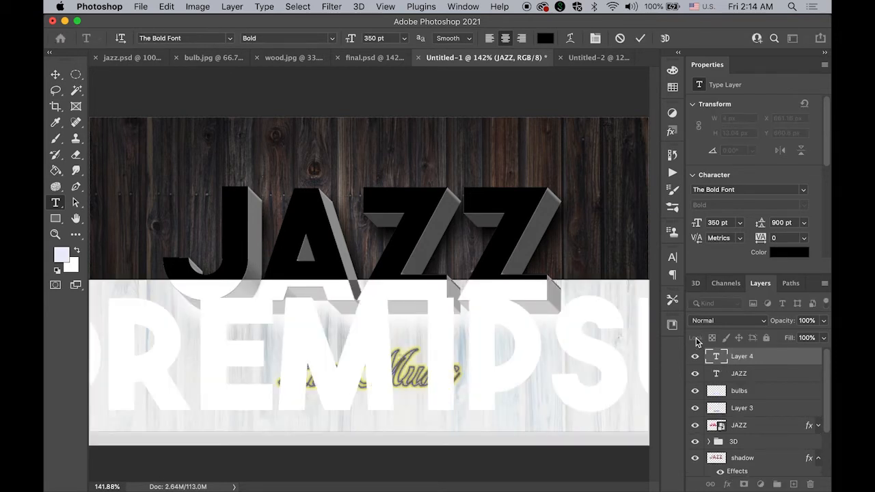
{"action": "left_click", "coordinate": [719, 222]}
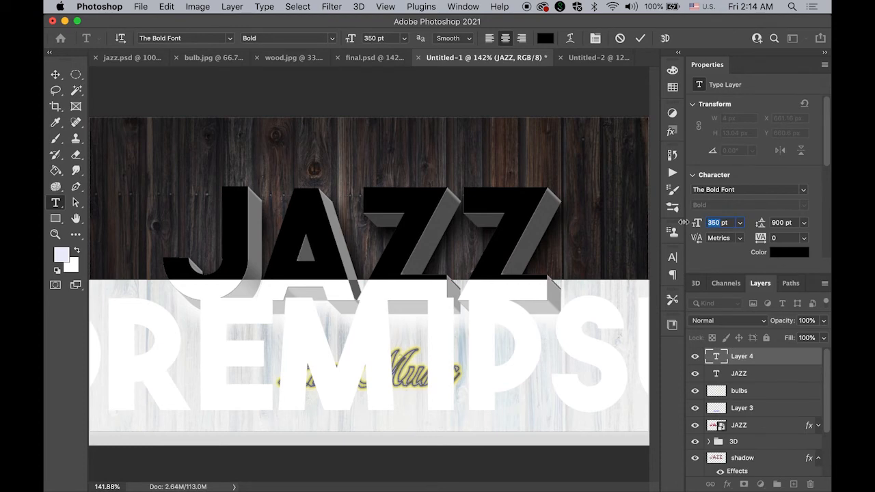
{"action": "type", "text": "100"}
{"action": "key", "text": "Return"}
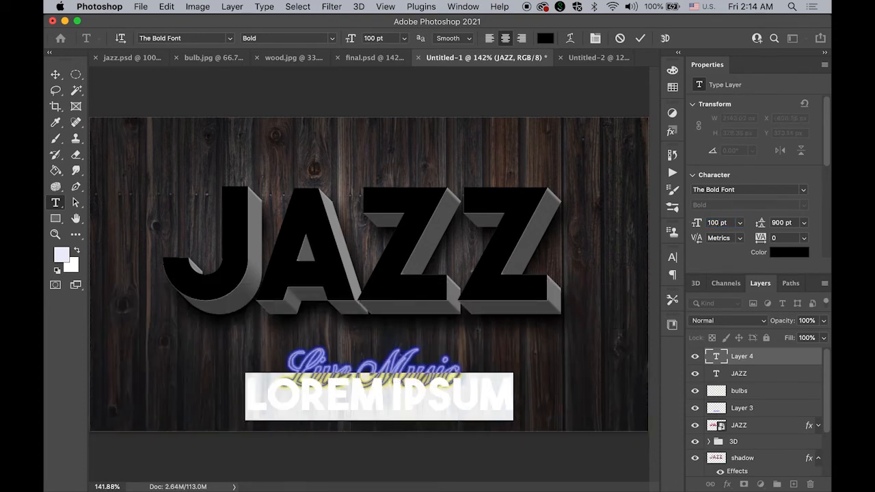
{"action": "left_click", "coordinate": [803, 190]}
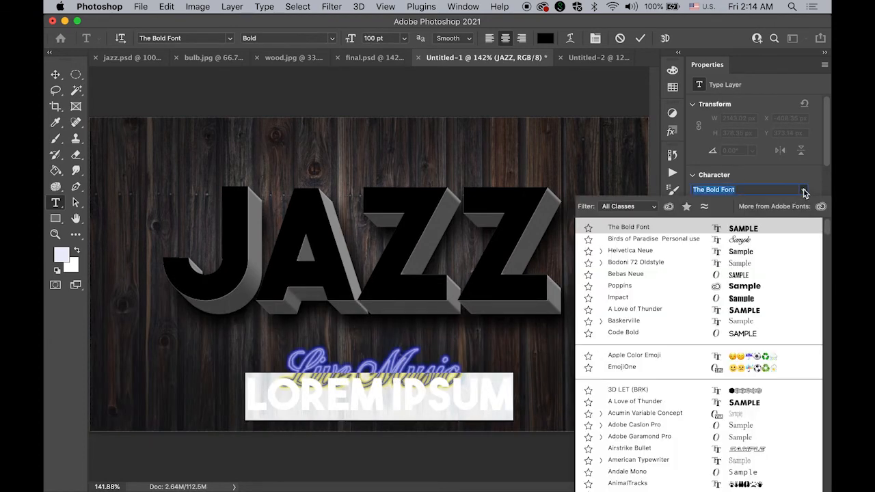
{"action": "left_click", "coordinate": [742, 240]}
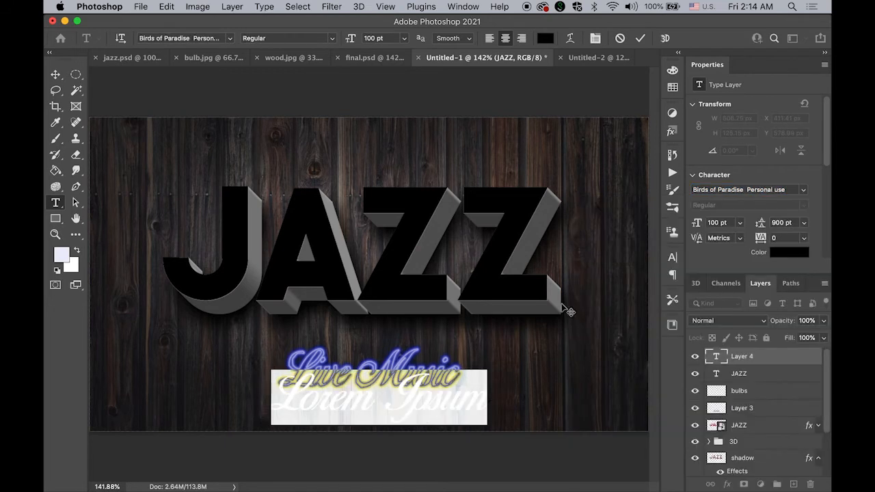
Enter "Live Music" as the text and align it exactly over the blue neon lettering
{"action": "type", "text": "L"}
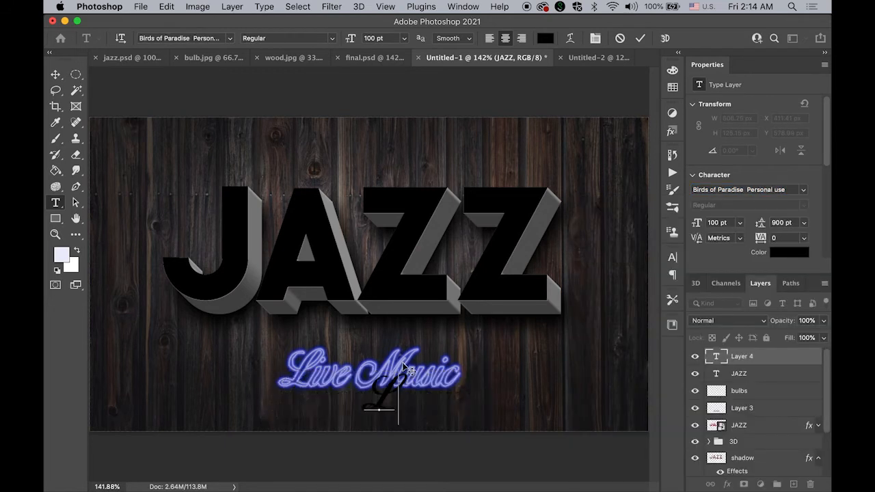
{"action": "type", "text": "ive M"}
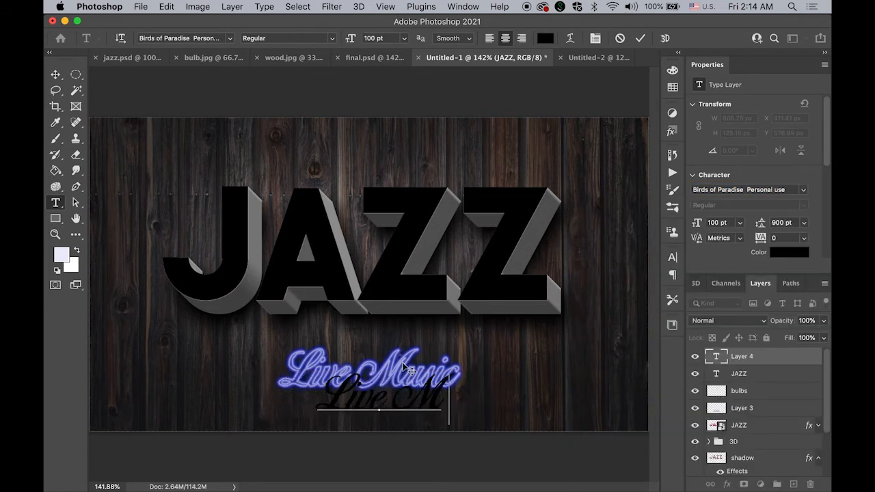
{"action": "type", "text": "usic"}
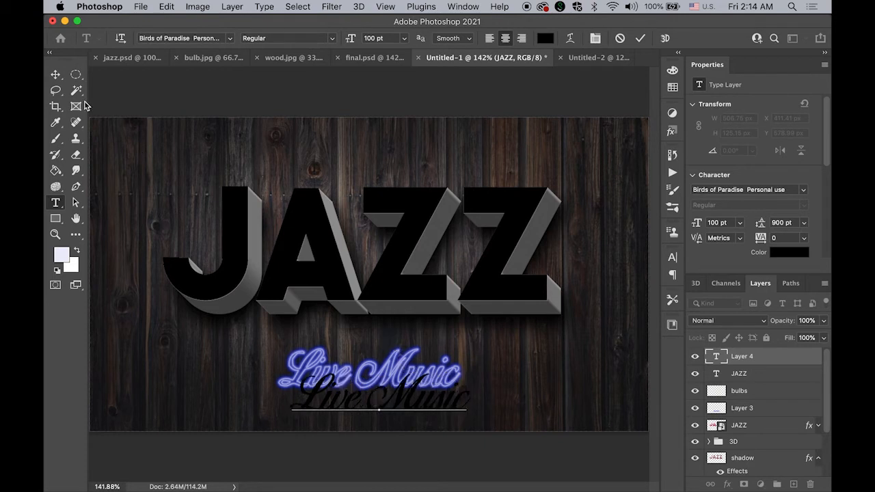
{"action": "left_click", "coordinate": [55, 73]}
{"action": "left_click_drag", "start_coordinate": [370, 410], "coordinate": [364, 388]}
{"action": "key", "text": "Left"}
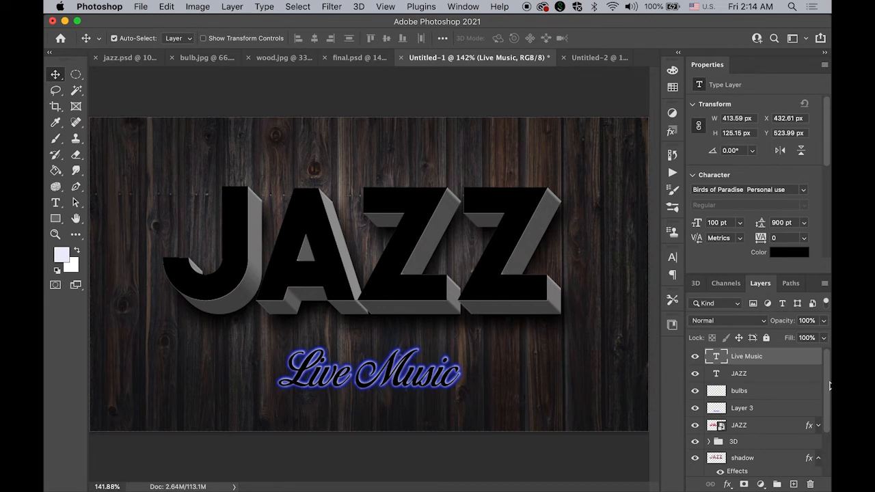
Hide every layer except the two black text layers and the white Background
{"action": "left_click_drag", "start_coordinate": [694, 394], "coordinate": [695, 473]}
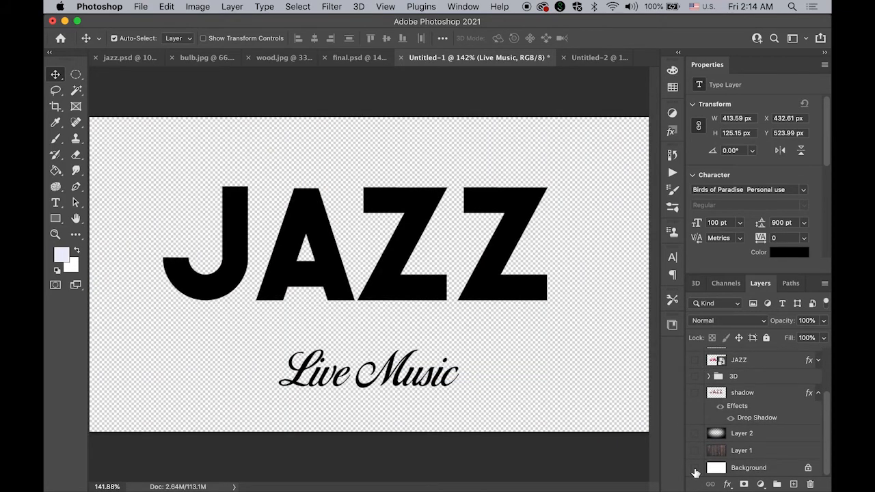
{"action": "left_click", "coordinate": [695, 469]}
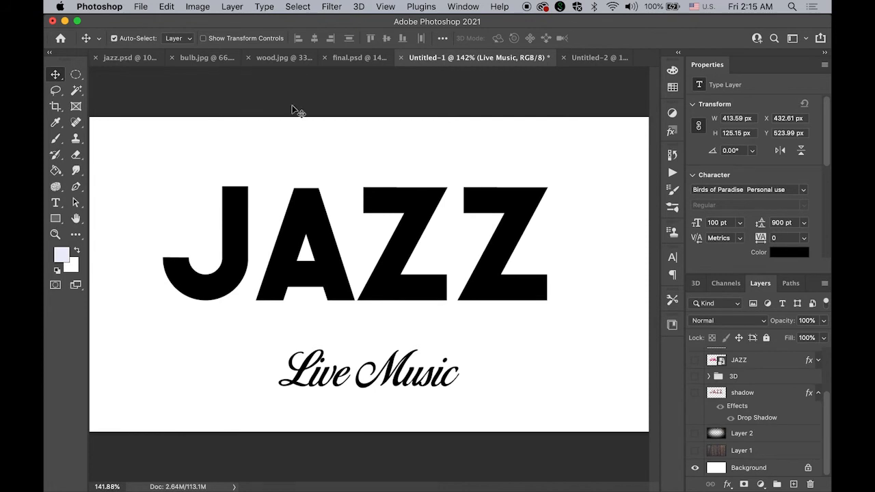
Export the black-on-white text version with Save for Web as a high-quality JPEG named jazz_bw.jpg on the Desktop
{"action": "left_click", "coordinate": [140, 7]}
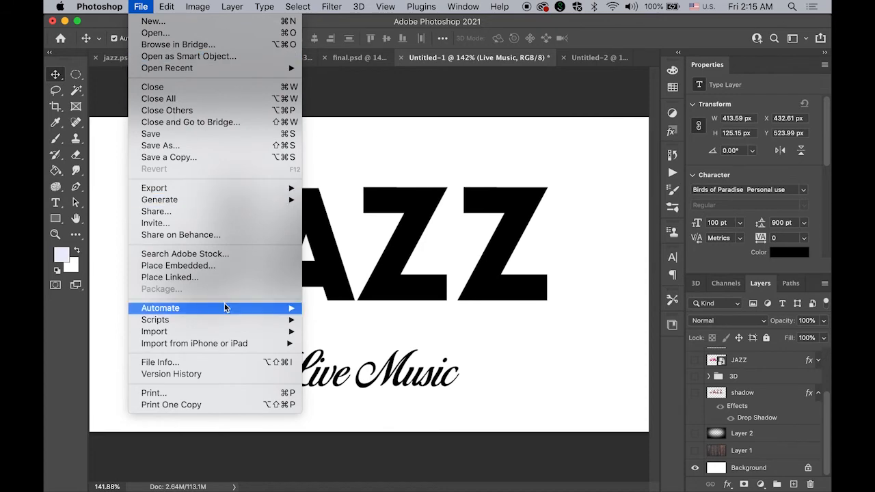
{"action": "mouse_move", "coordinate": [198, 191]}
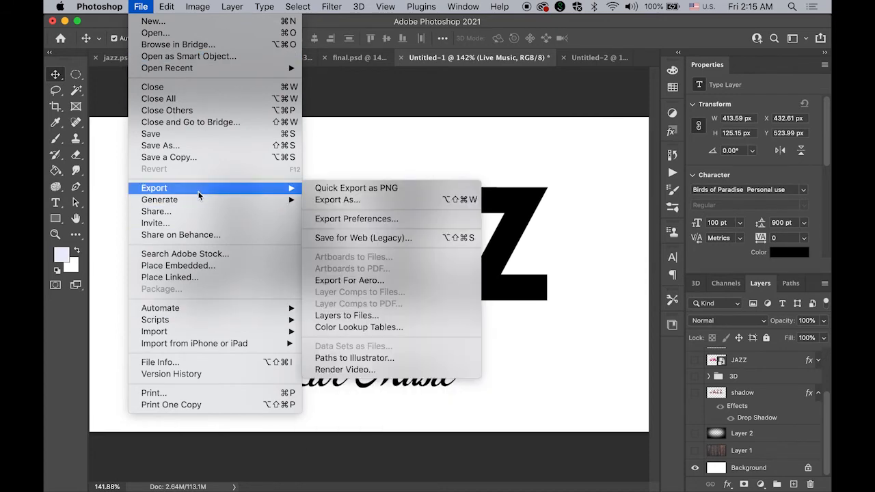
{"action": "left_click", "coordinate": [391, 238]}
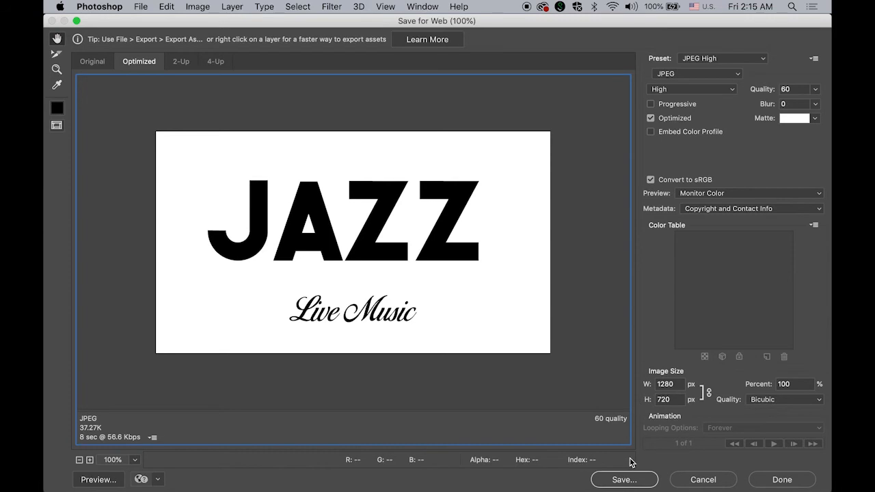
{"action": "left_click", "coordinate": [623, 480]}
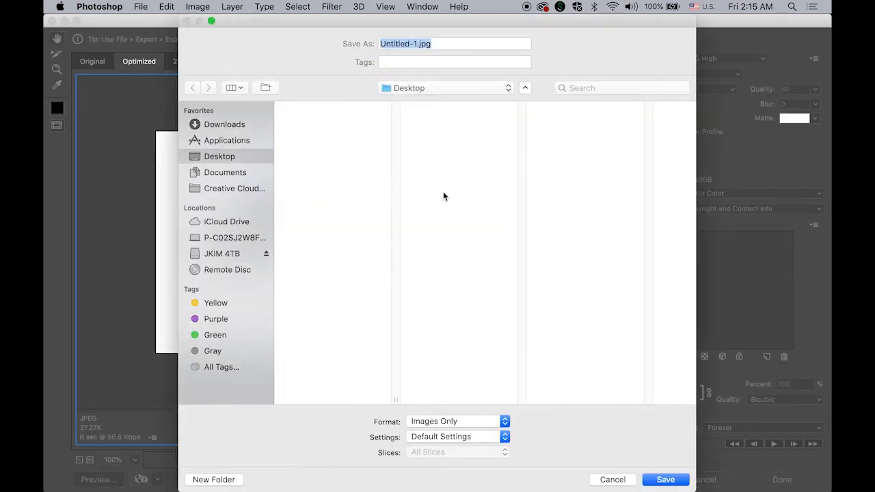
{"action": "left_click", "coordinate": [416, 44]}
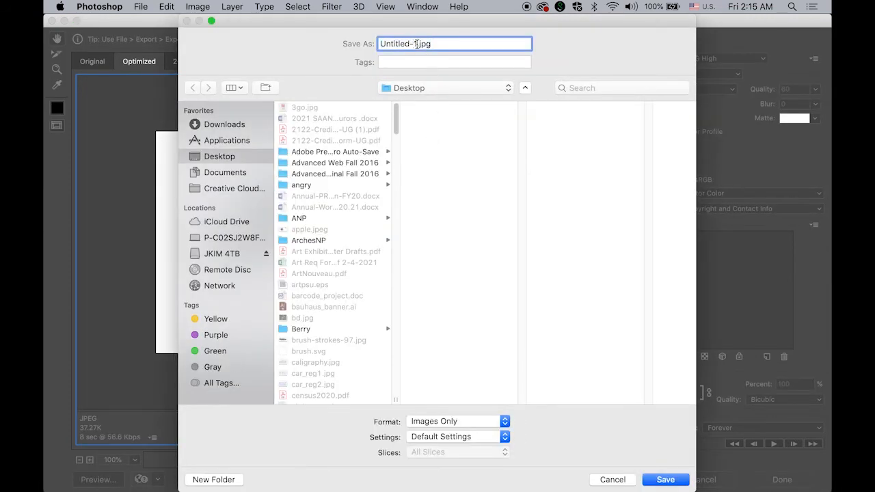
{"action": "left_click_drag", "start_coordinate": [416, 44], "coordinate": [338, 45]}
{"action": "type", "text": "jazz_bw"}
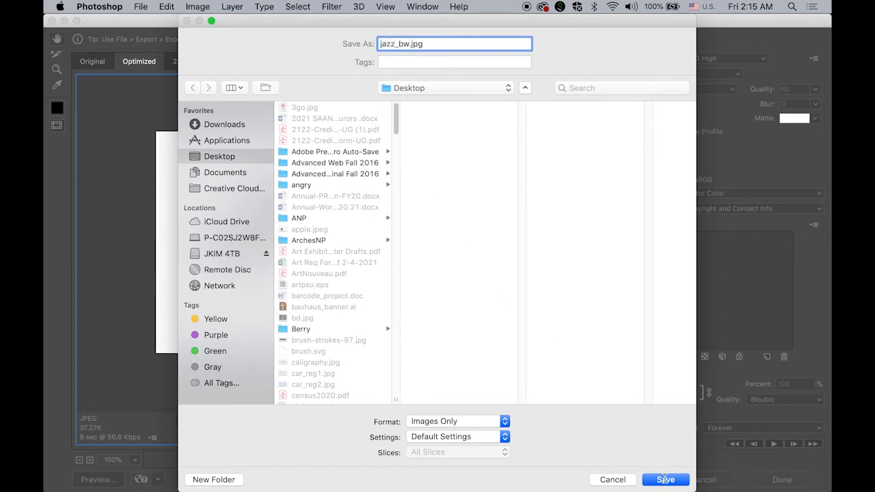
{"action": "left_click", "coordinate": [664, 479]}
{"action": "left_click", "coordinate": [615, 287]}
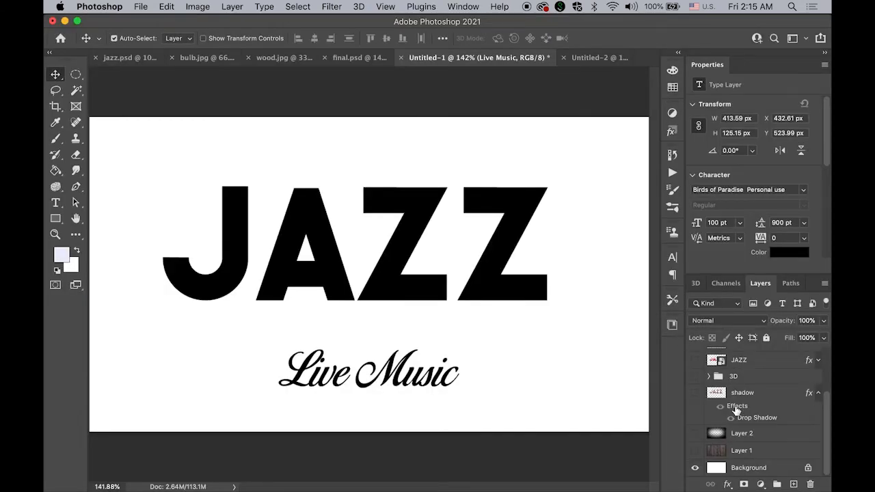
Show all the sign artwork and wood background layers again and hide the black Live Music and JAZZ text layers
{"action": "left_click_drag", "start_coordinate": [695, 453], "coordinate": [696, 336]}
{"action": "left_click", "coordinate": [695, 357]}
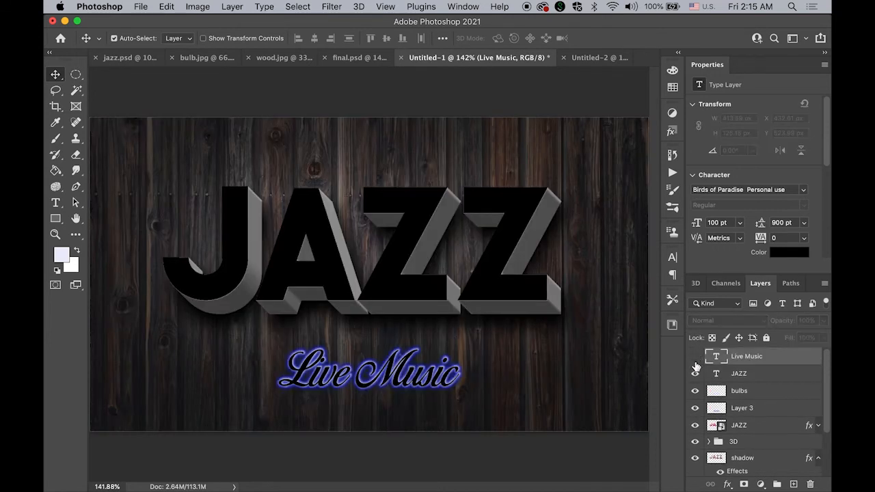
{"action": "left_click", "coordinate": [696, 374]}
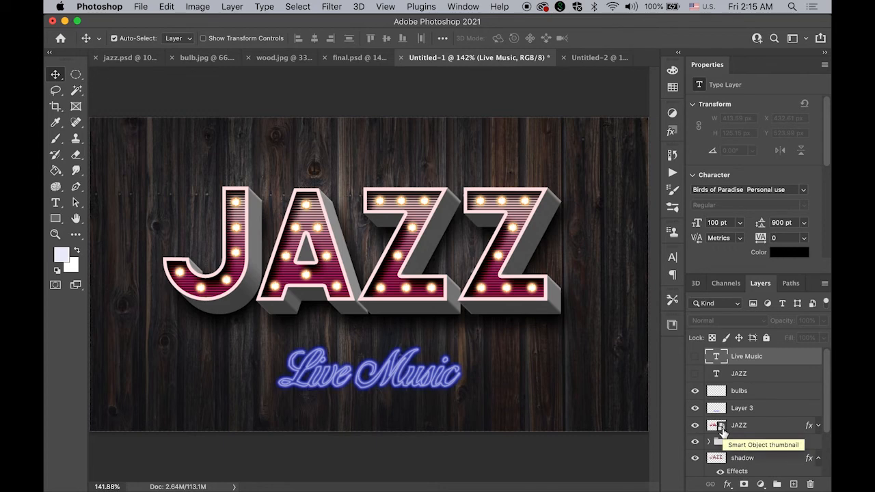
Export the full-color sign with Save for Web as a high-quality JPEG named jazz_clr.jpg on the Desktop
{"action": "left_click", "coordinate": [140, 7]}
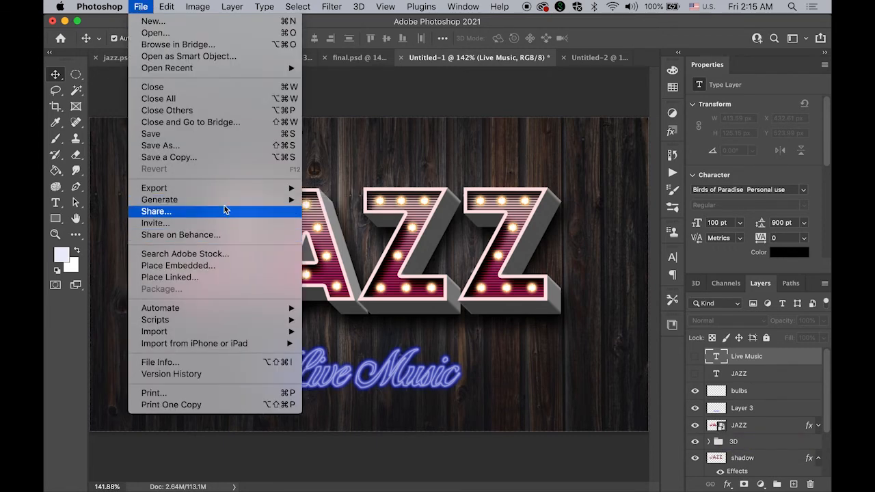
{"action": "mouse_move", "coordinate": [228, 187]}
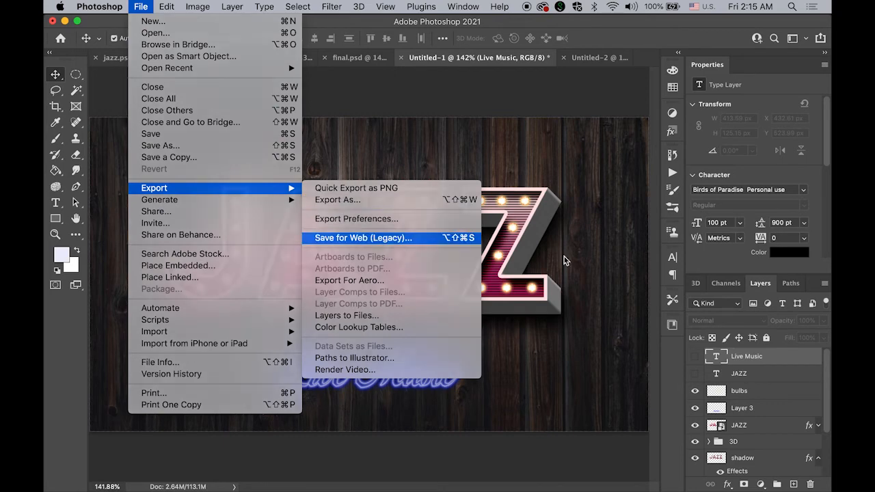
{"action": "left_click", "coordinate": [589, 263]}
{"action": "key", "text": "super+alt+shift+s"}
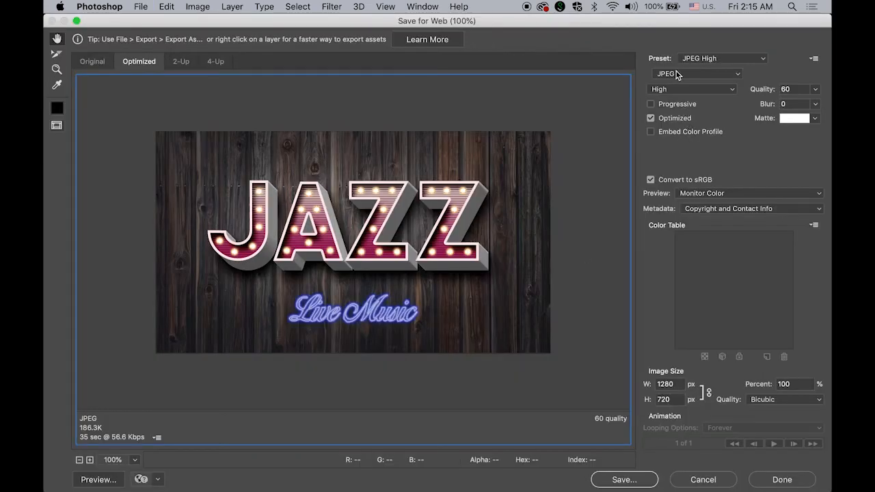
{"action": "left_click", "coordinate": [624, 480]}
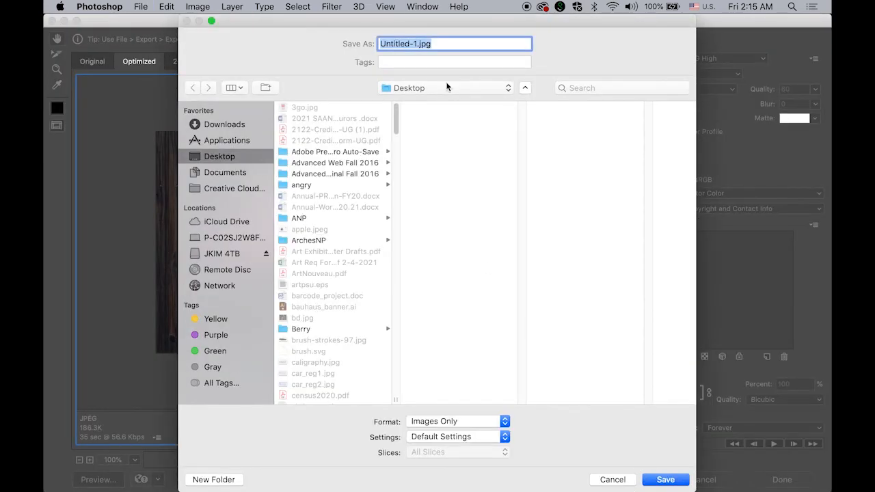
{"action": "left_click_drag", "start_coordinate": [420, 44], "coordinate": [360, 44]}
{"action": "type", "text": "jazz_"}
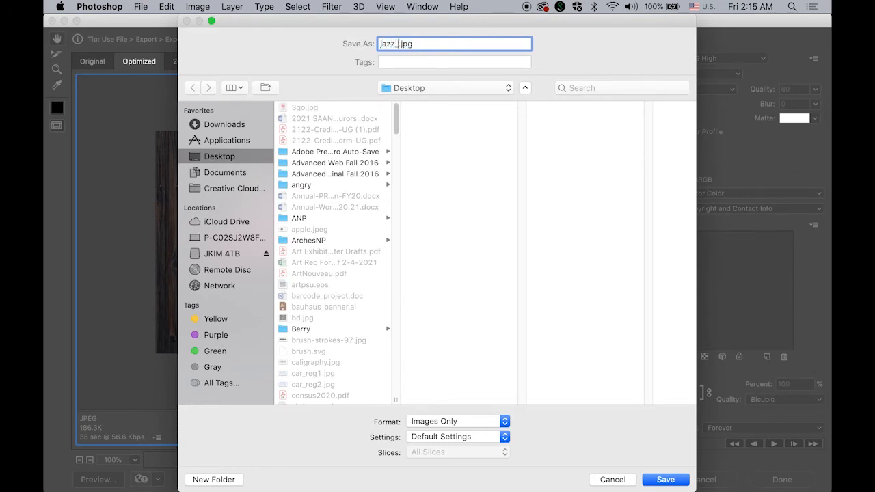
{"action": "type", "text": "clr"}
{"action": "left_click", "coordinate": [665, 479]}
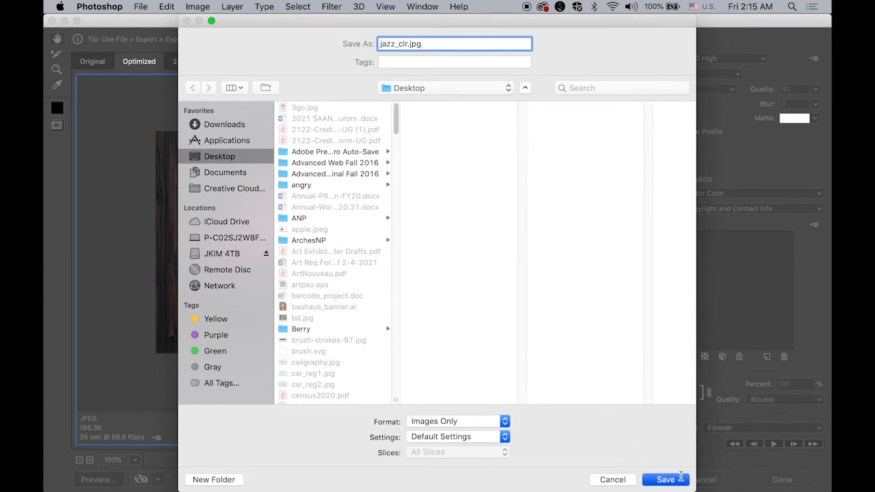
{"action": "left_click", "coordinate": [598, 287]}
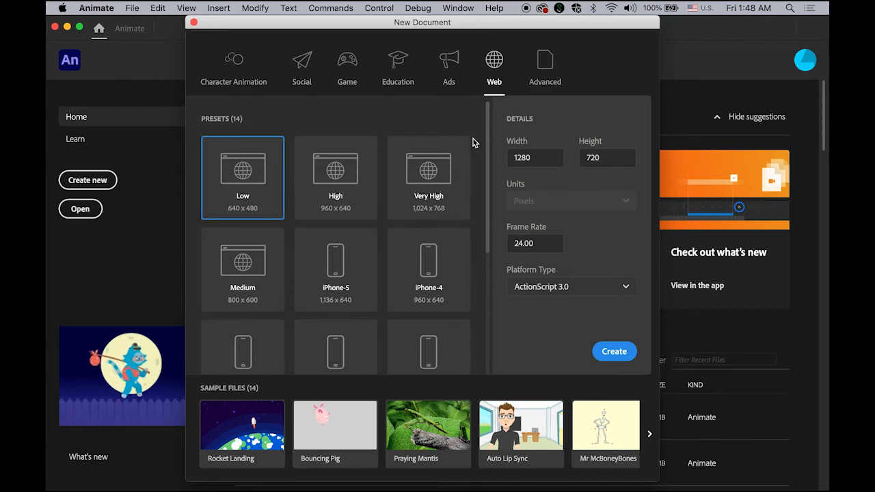
In Adobe Animate, create a 1280 by 720 pixel document at 24 fps with the ActionScript 3.0 platform
{"action": "left_click", "coordinate": [543, 158]}
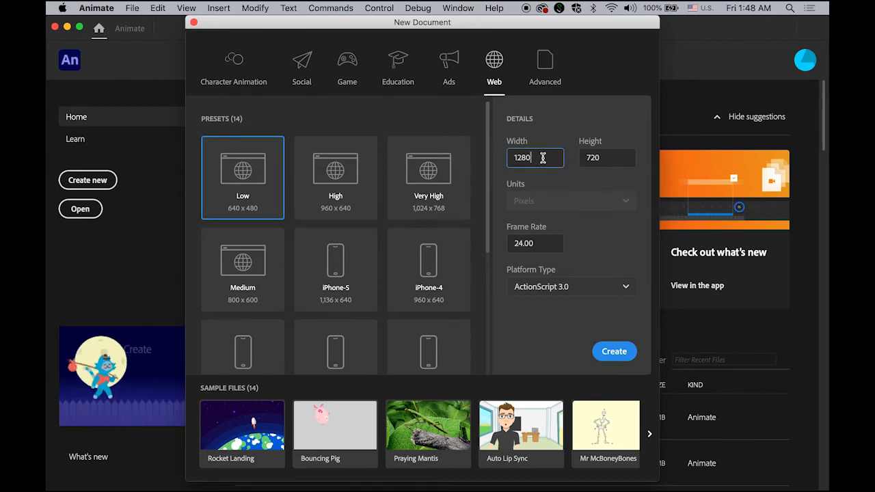
{"action": "left_click_drag", "start_coordinate": [543, 158], "coordinate": [484, 159]}
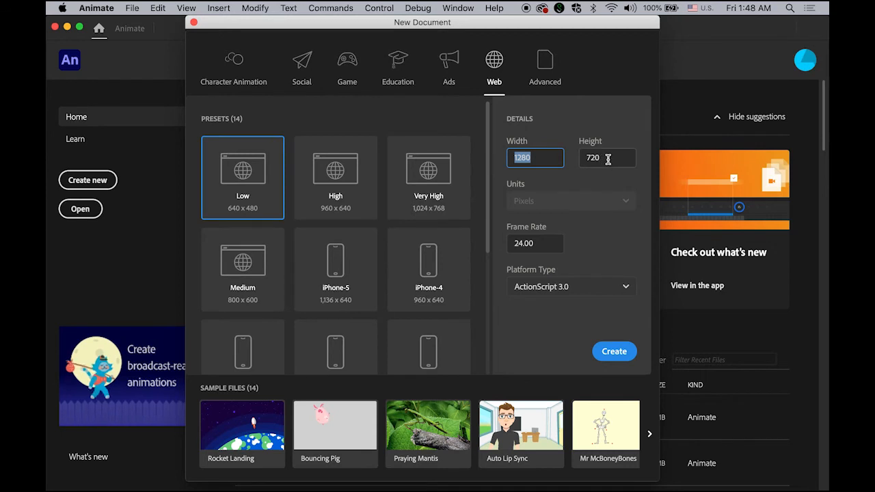
{"action": "left_click_drag", "start_coordinate": [608, 159], "coordinate": [557, 156]}
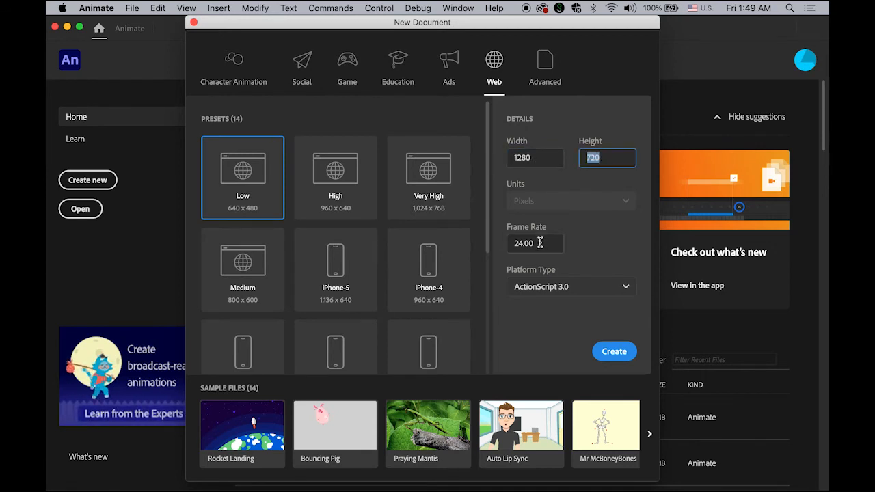
{"action": "left_click_drag", "start_coordinate": [540, 243], "coordinate": [489, 244]}
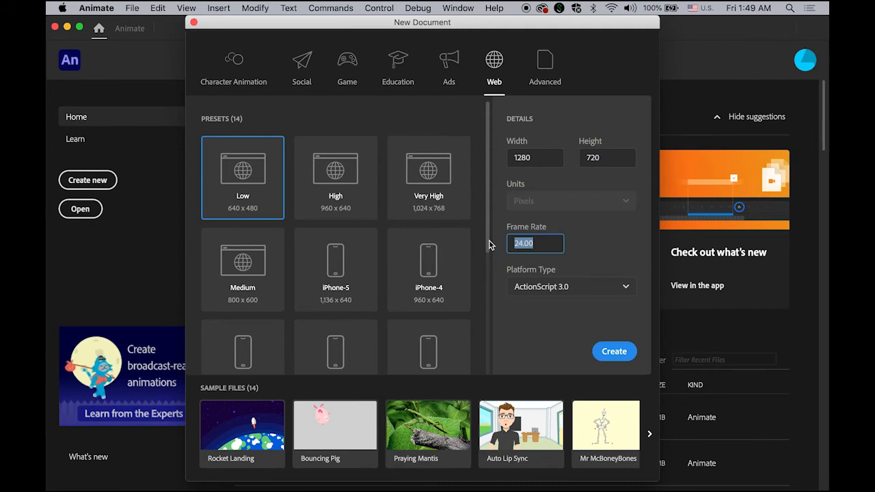
{"action": "left_click", "coordinate": [626, 290]}
{"action": "left_click", "coordinate": [626, 290]}
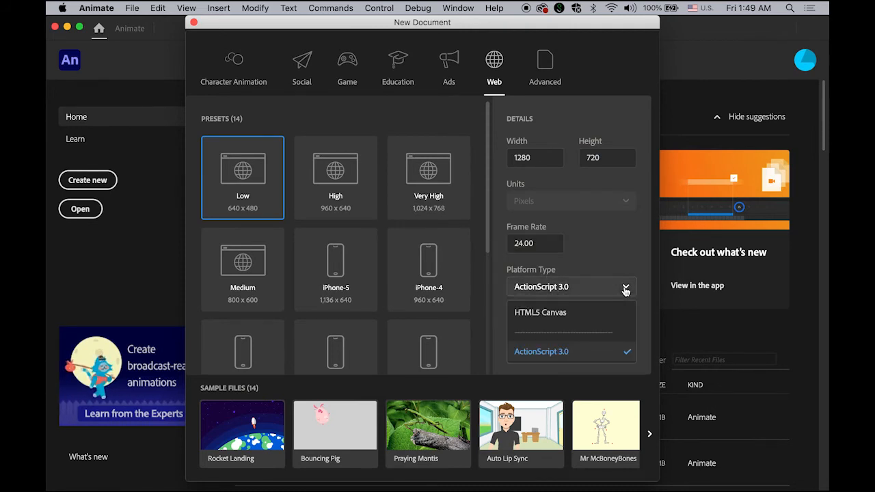
{"action": "left_click", "coordinate": [556, 353]}
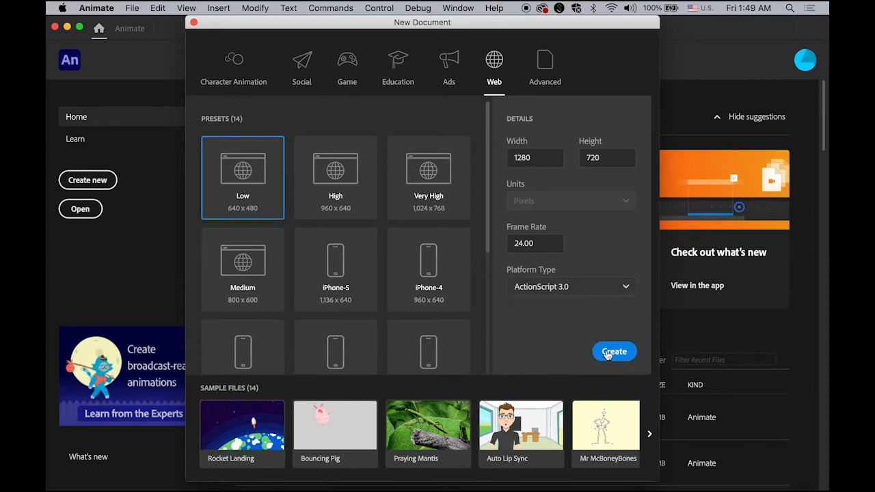
{"action": "left_click", "coordinate": [607, 353]}
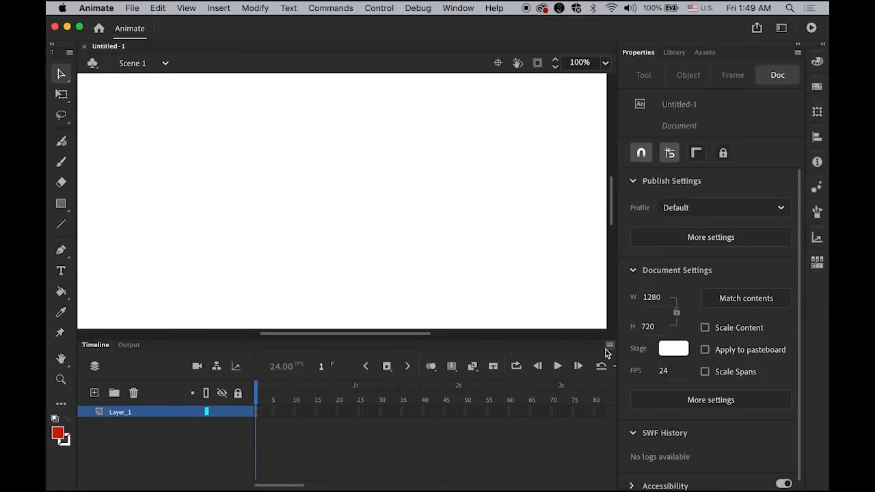
Fit the whole stage in view and set its magnification to 50%
{"action": "double_click", "coordinate": [61, 358]}
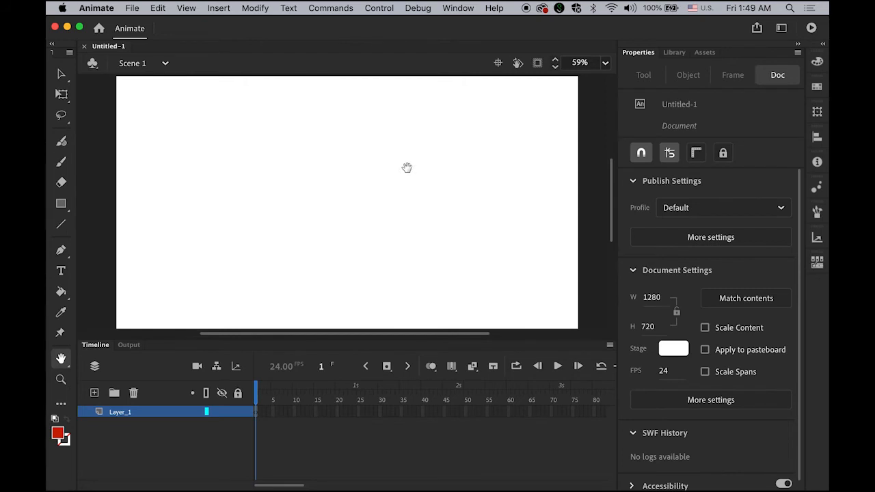
{"action": "double_click", "coordinate": [581, 62]}
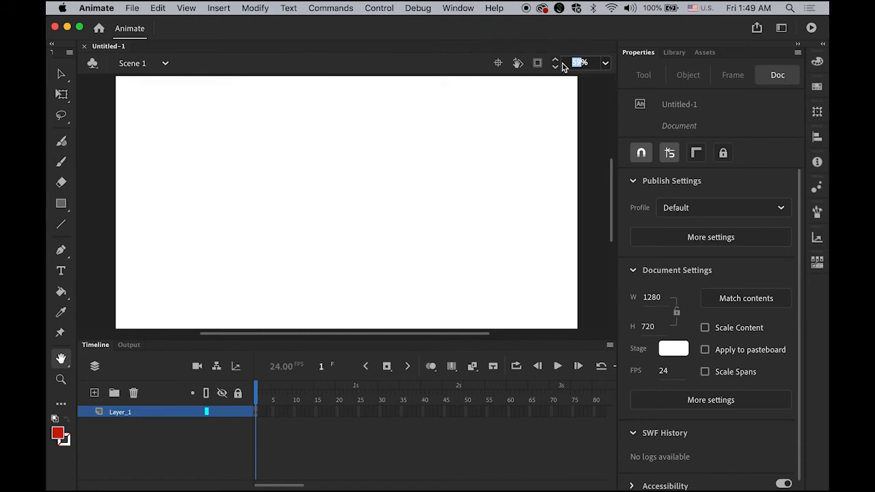
{"action": "type", "text": "50"}
{"action": "key", "text": "Return"}
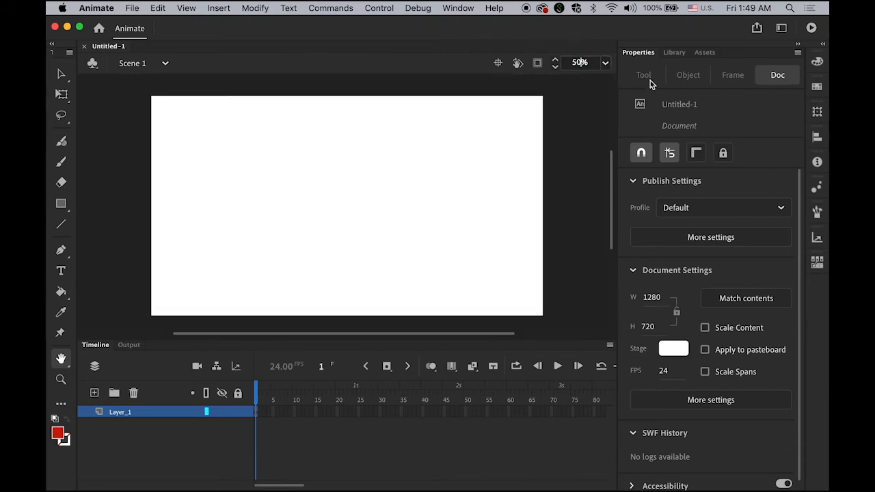
Preview jazz_bw.jpg and jazz_clr.jpg in Finder's Jazz folder and import both into the Animate document's library
{"action": "left_click", "coordinate": [676, 55]}
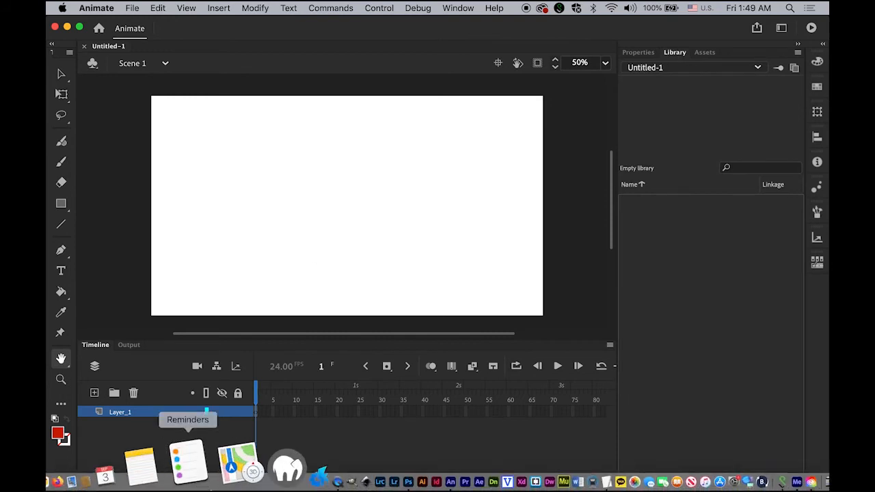
{"action": "left_click", "coordinate": [61, 459]}
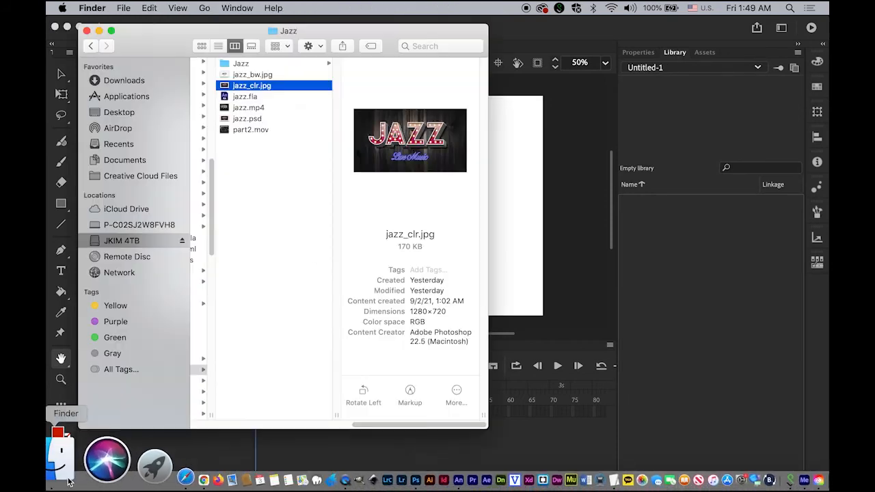
{"action": "left_click", "coordinate": [239, 75]}
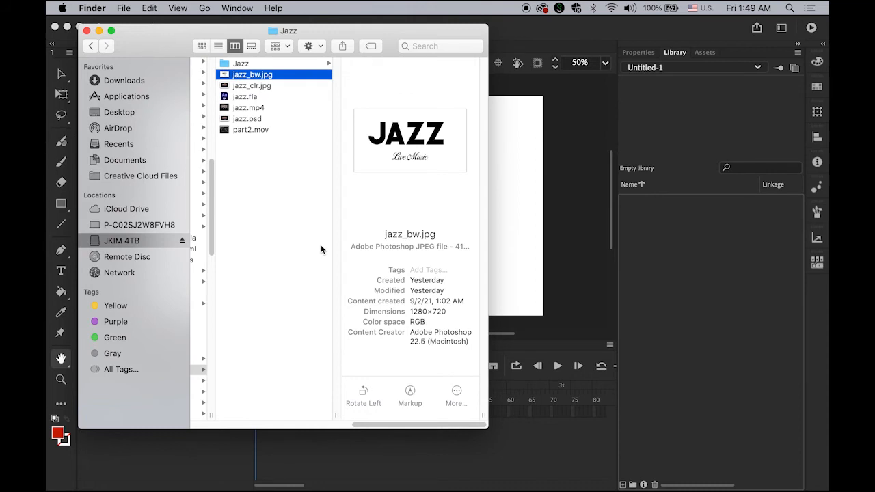
{"action": "key", "text": "space"}
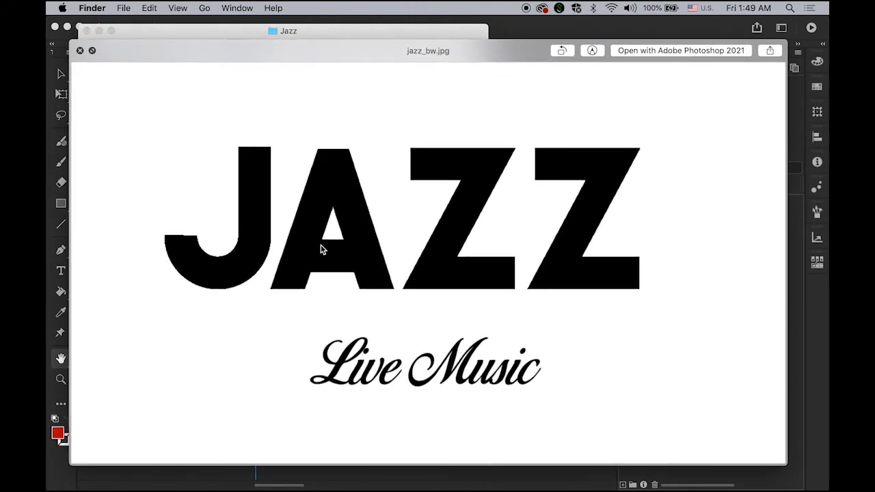
{"action": "key", "text": "Down"}
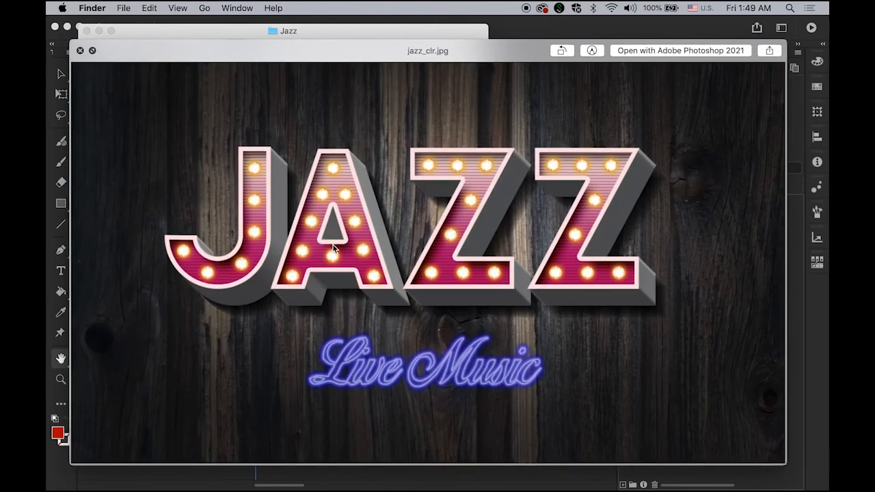
{"action": "key", "text": "space"}
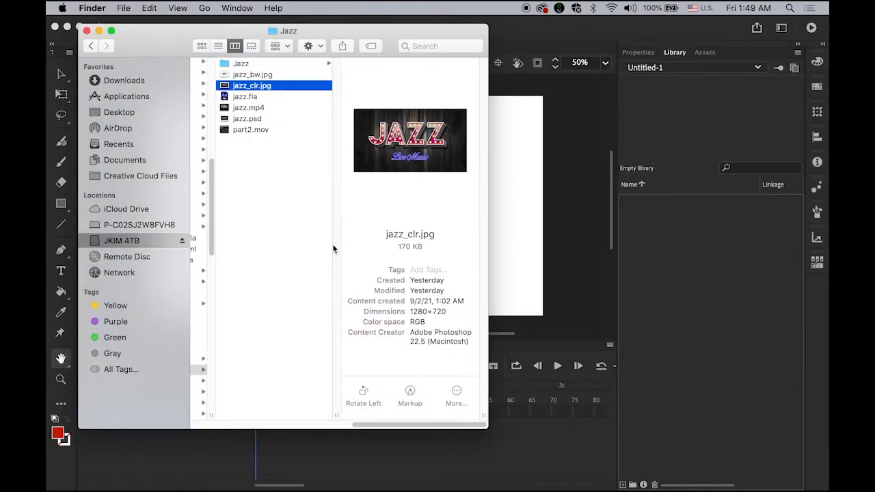
{"action": "left_click", "coordinate": [243, 77], "text": "super"}
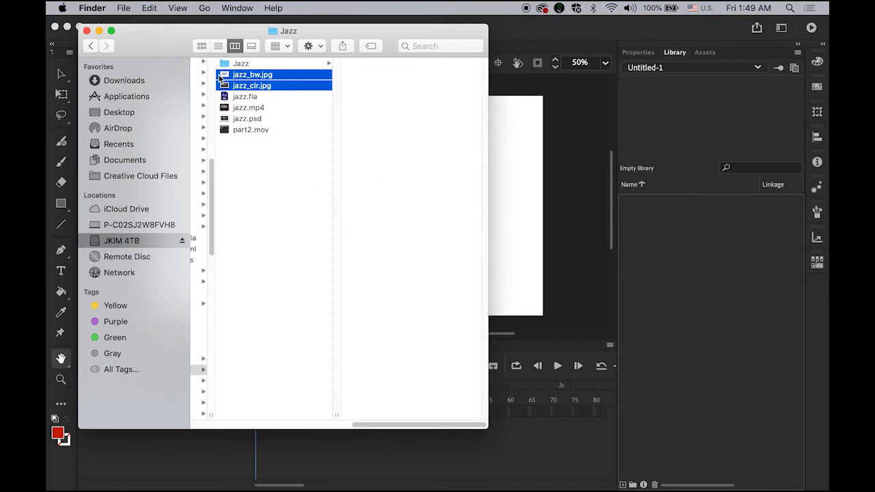
{"action": "left_click_drag", "start_coordinate": [226, 79], "coordinate": [686, 292]}
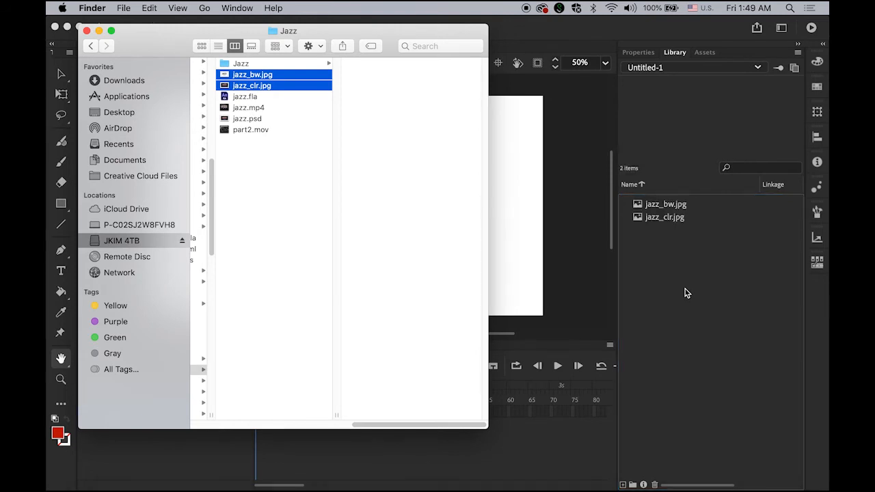
{"action": "left_click", "coordinate": [686, 293]}
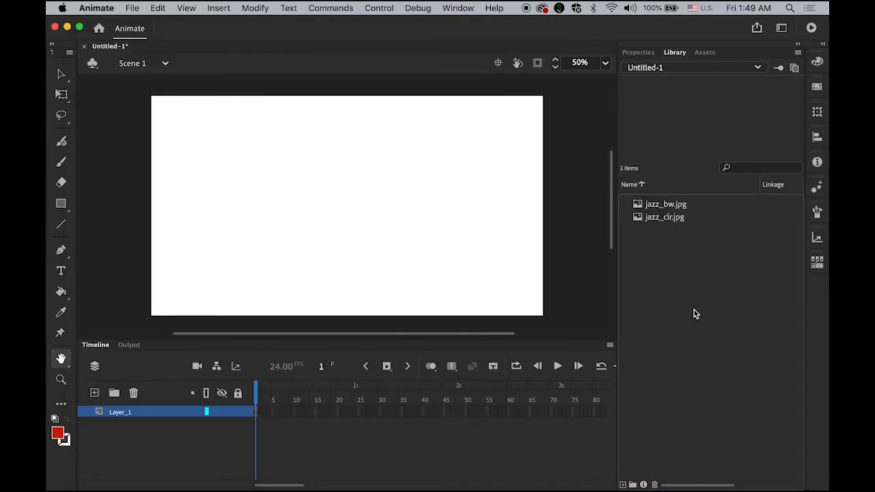
Preview jazz_bw.jpg and jazz_clr.jpg in the library and place both images together on the stage
{"action": "left_click", "coordinate": [662, 205]}
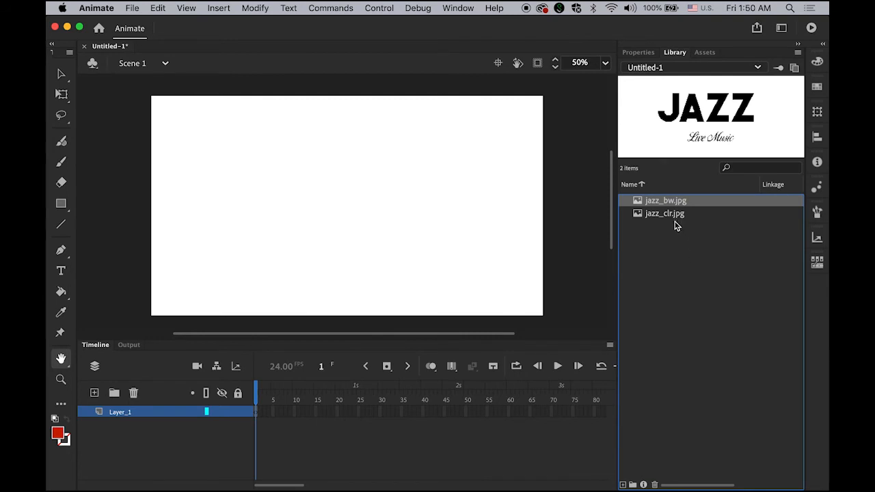
{"action": "left_click", "coordinate": [673, 215]}
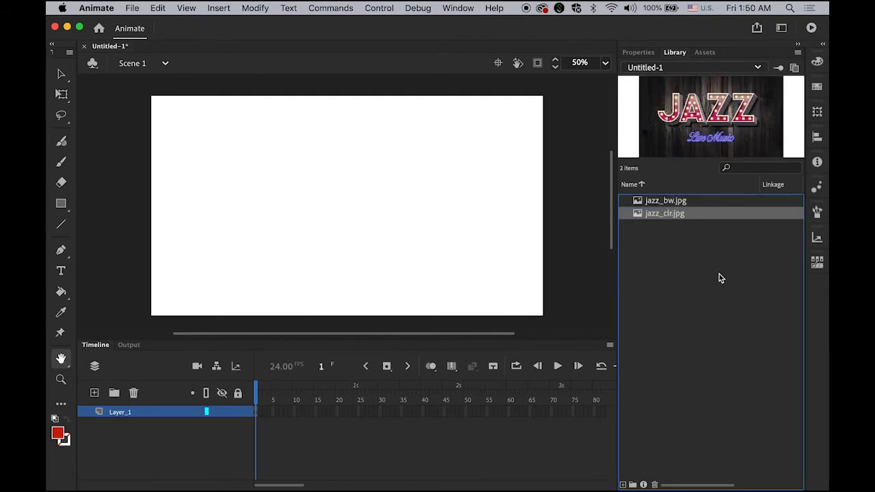
{"action": "left_click", "coordinate": [657, 202], "text": "shift"}
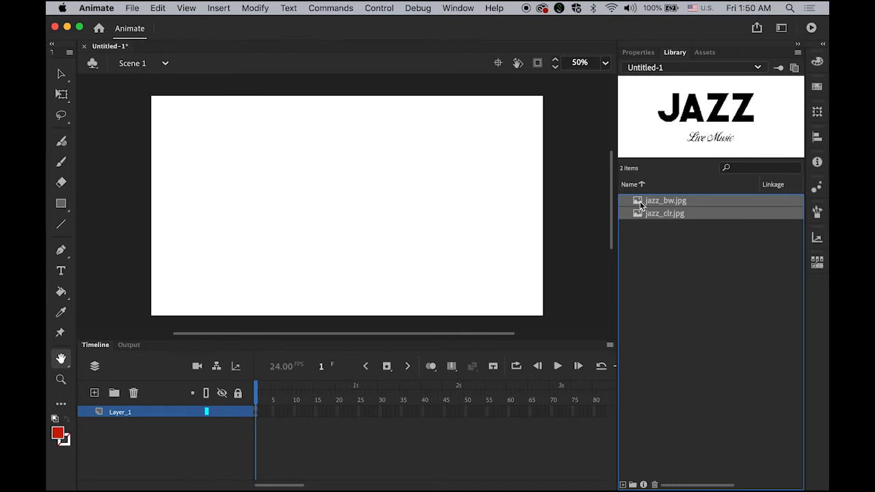
{"action": "left_click_drag", "start_coordinate": [639, 201], "coordinate": [308, 200]}
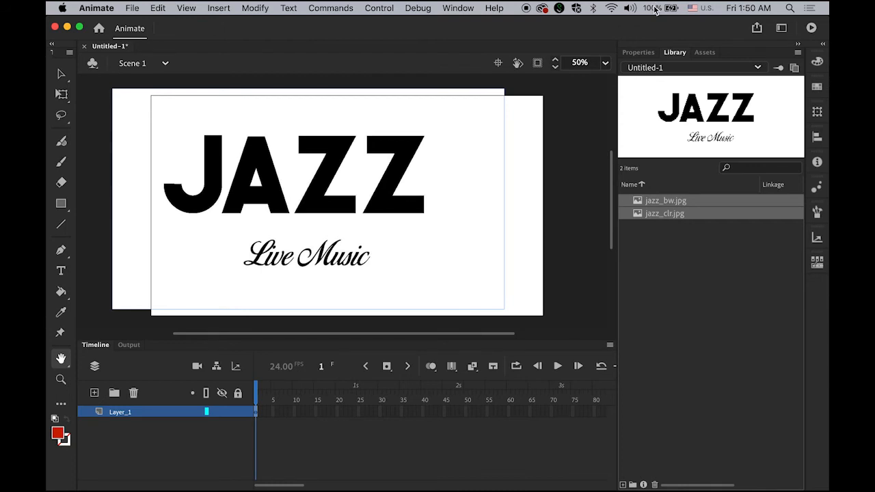
Align both placed bitmaps with the stage by setting their position to X 0 and Y 0
{"action": "left_click", "coordinate": [639, 53]}
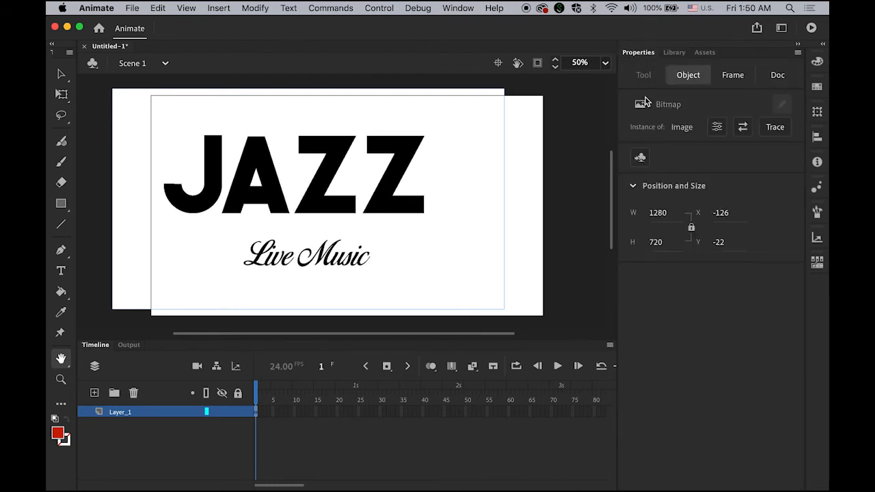
{"action": "left_click", "coordinate": [722, 213]}
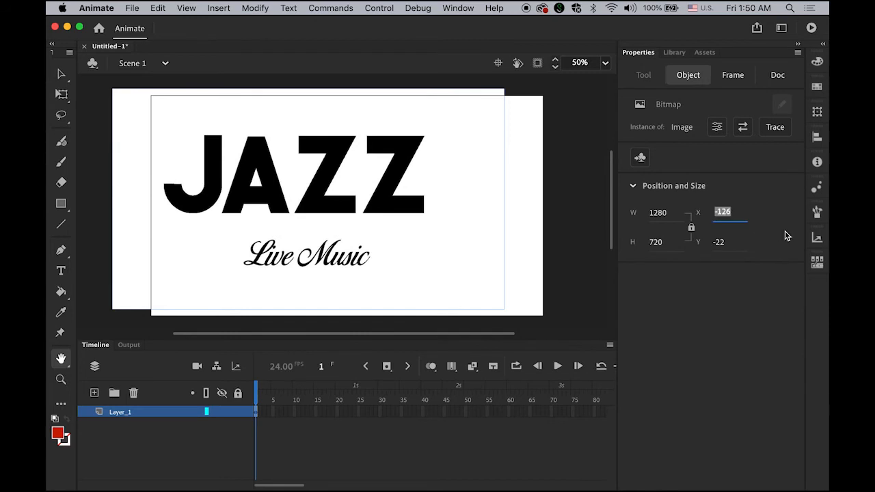
{"action": "type", "text": "0"}
{"action": "key", "text": "Tab"}
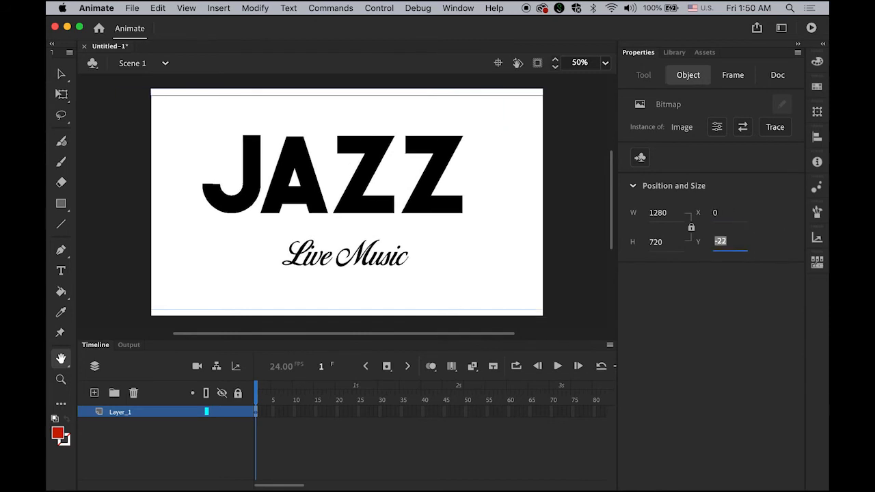
{"action": "type", "text": "0"}
{"action": "key", "text": "Return"}
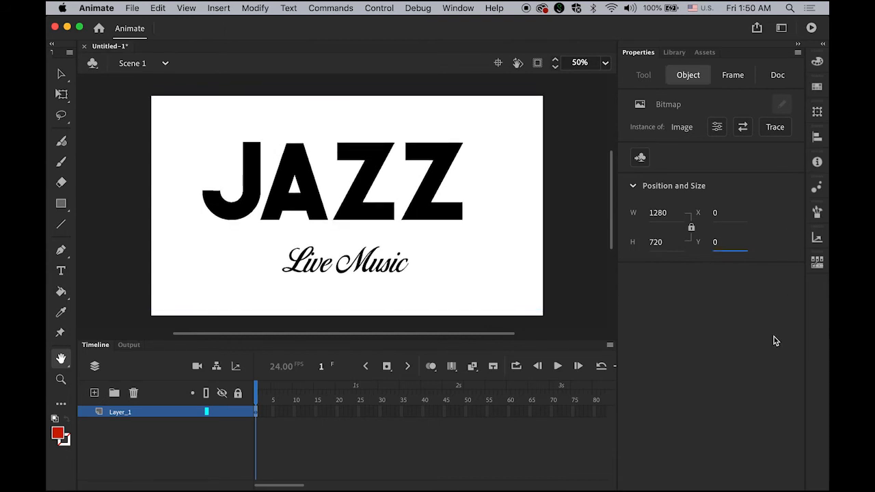
Select both bitmaps on the stage and distribute them to separate layers
{"action": "left_click", "coordinate": [62, 74]}
{"action": "left_click_drag", "start_coordinate": [109, 87], "coordinate": [597, 330]}
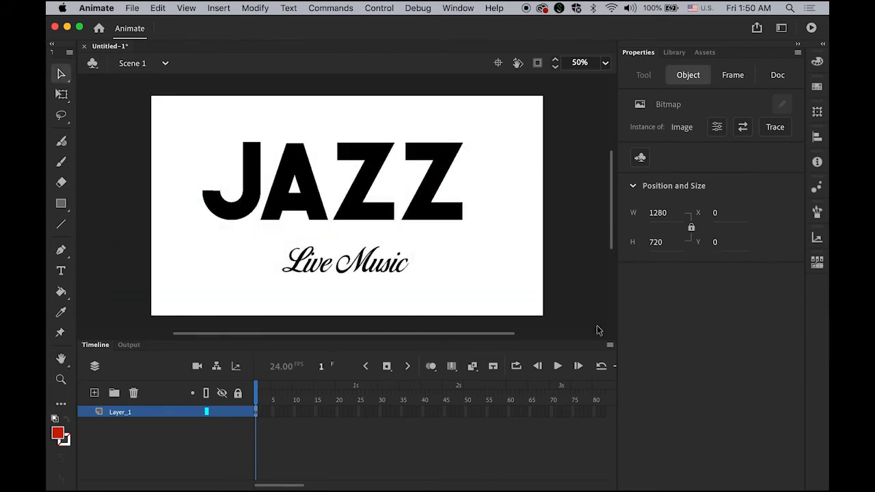
{"action": "left_click", "coordinate": [253, 7]}
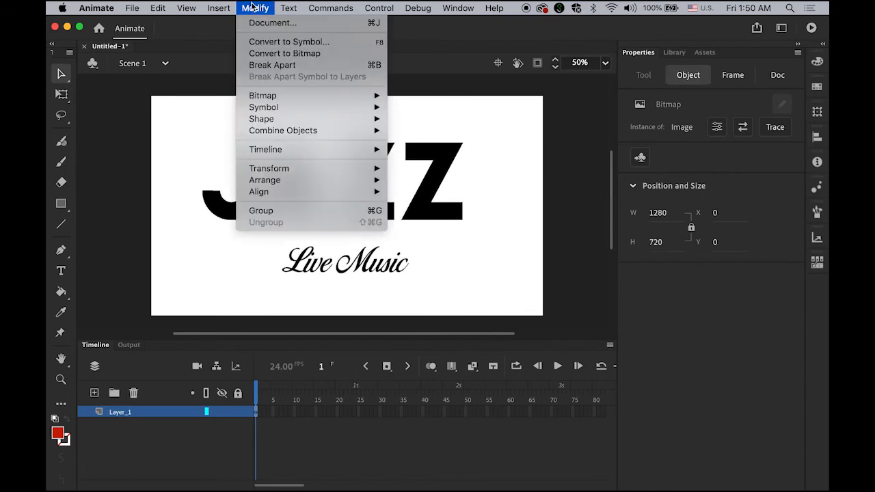
{"action": "mouse_move", "coordinate": [307, 149]}
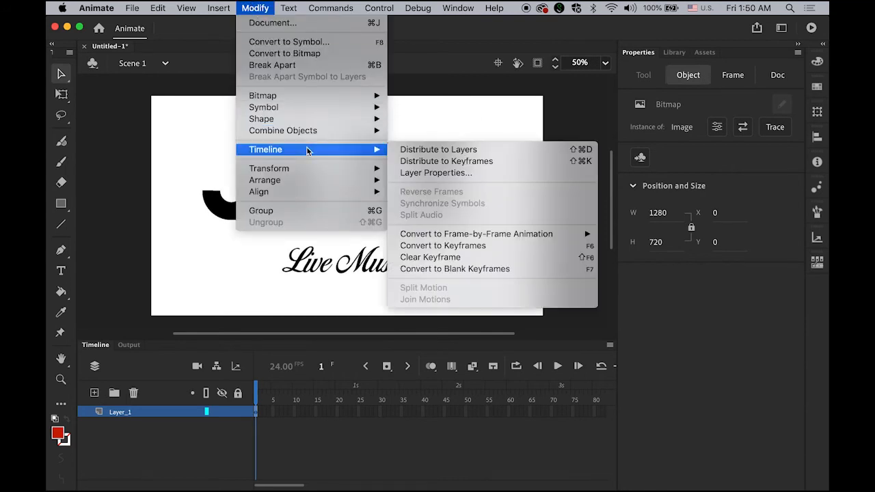
{"action": "left_click", "coordinate": [432, 150]}
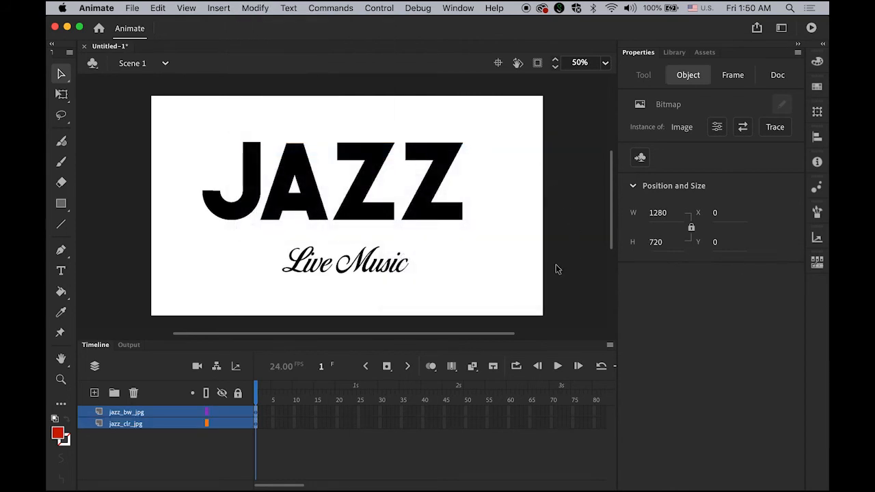
{"action": "left_click", "coordinate": [131, 148]}
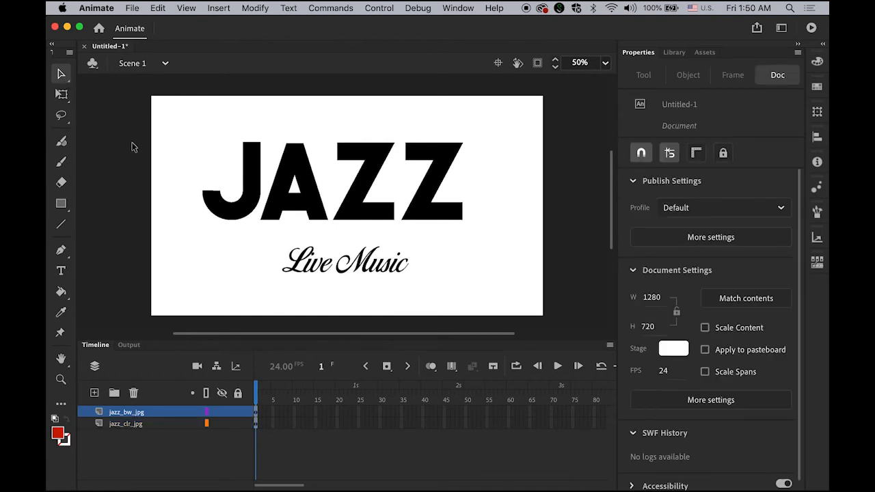
Toggle the jazz_bw_jpg layer's visibility to check the color image, and move that layer below jazz_clr_jpg
{"action": "left_click", "coordinate": [137, 413]}
{"action": "left_click", "coordinate": [222, 412]}
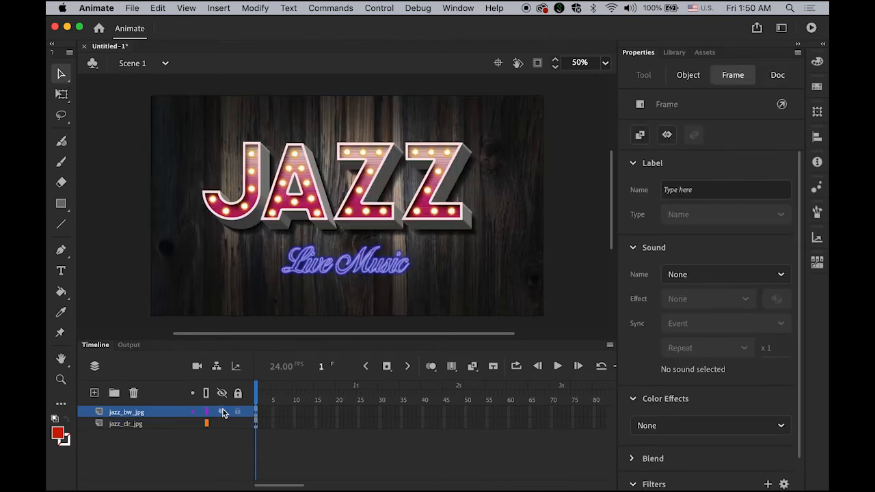
{"action": "left_click", "coordinate": [223, 411]}
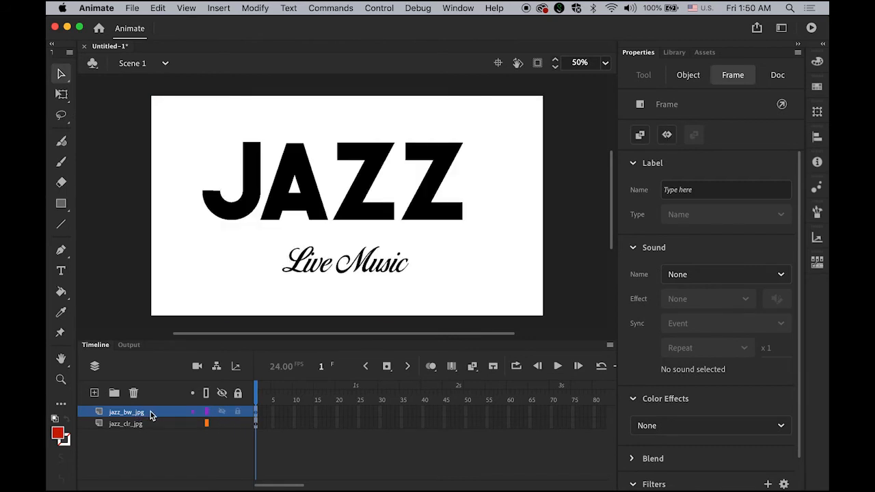
{"action": "left_click_drag", "start_coordinate": [151, 415], "coordinate": [153, 436]}
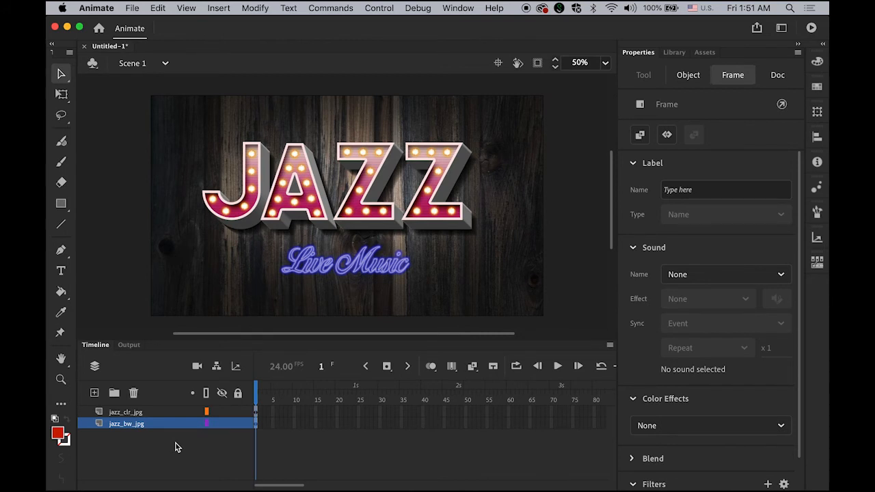
Extend both image layers with keyframes at the 4-second mark and return the playhead to frame 1
{"action": "left_click", "coordinate": [134, 412]}
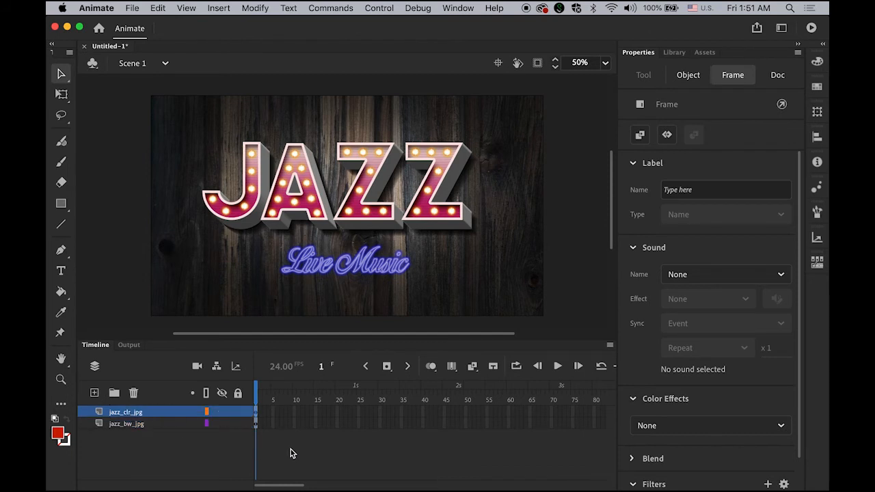
{"action": "left_click_drag", "start_coordinate": [293, 484], "coordinate": [308, 487]}
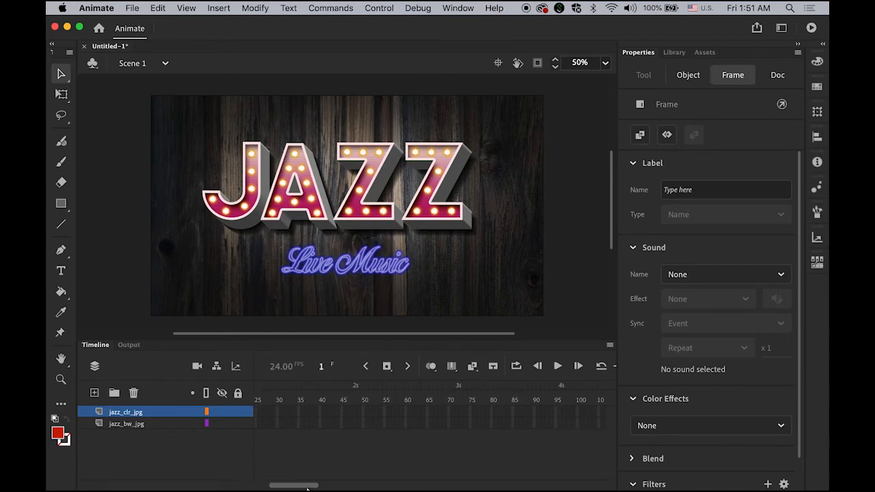
{"action": "left_click", "coordinate": [560, 412]}
{"action": "left_click", "coordinate": [559, 424], "text": "shift"}
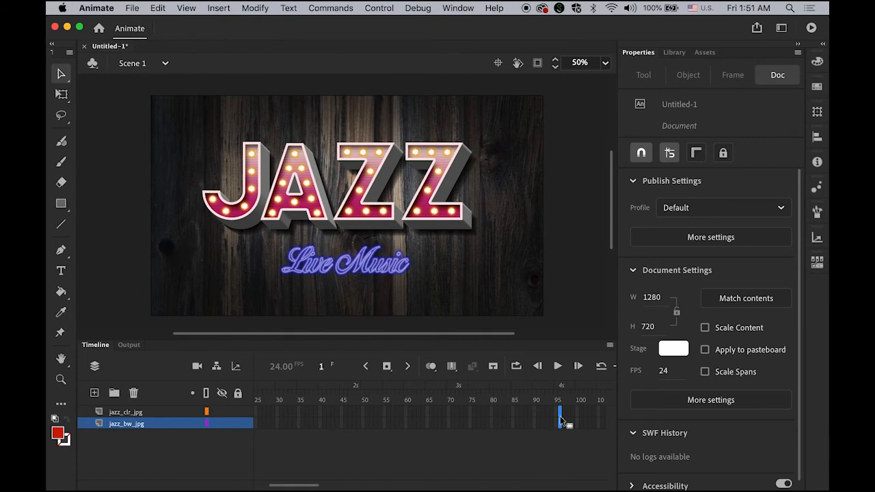
{"action": "left_click", "coordinate": [386, 366]}
{"action": "left_click_drag", "start_coordinate": [560, 400], "coordinate": [108, 376]}
{"action": "key", "text": "Return"}
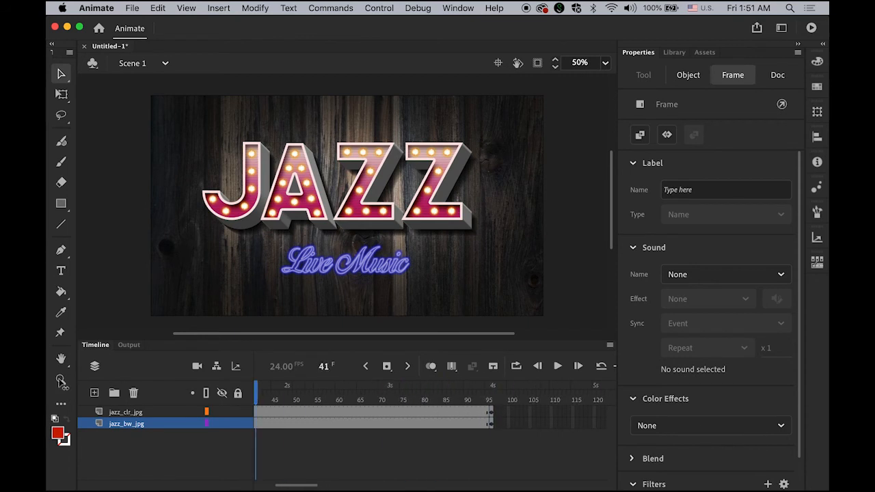
{"action": "left_click_drag", "start_coordinate": [448, 393], "coordinate": [56, 383]}
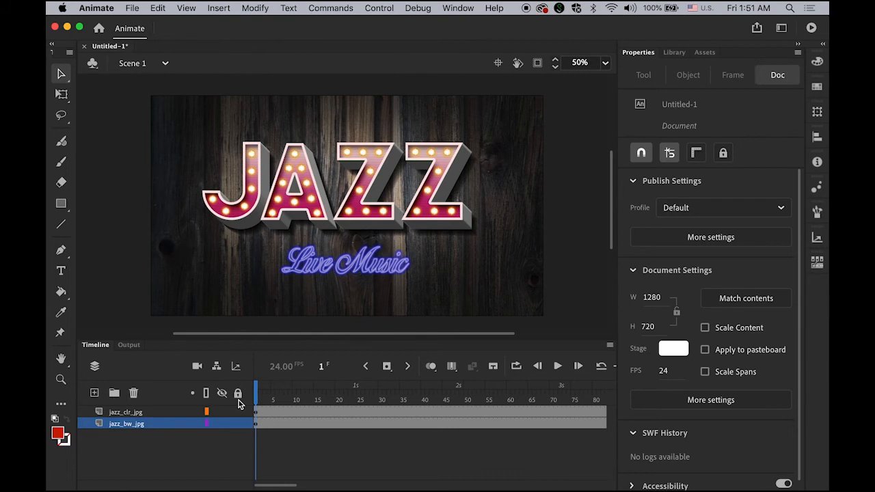
Add a layer above jazz_clr_jpg and draw on it a black, strokeless rectangle about 1332 by 774 pixels covering the whole stage
{"action": "left_click", "coordinate": [129, 412]}
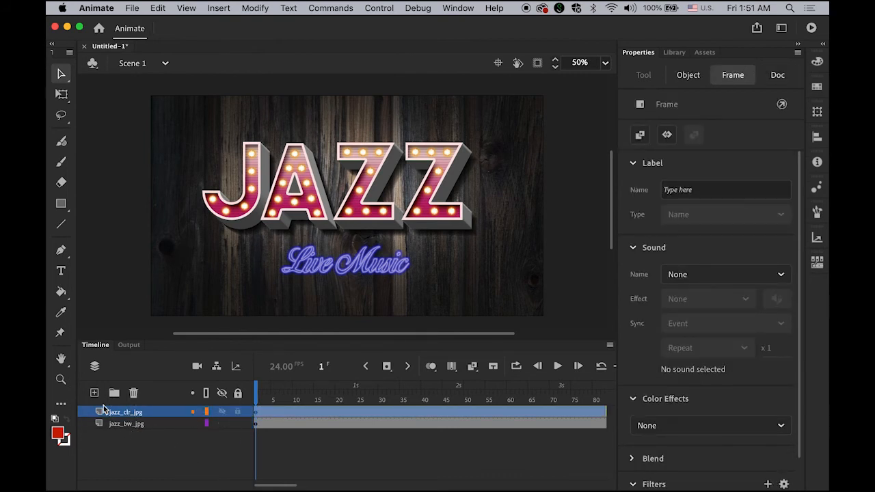
{"action": "left_click", "coordinate": [94, 394]}
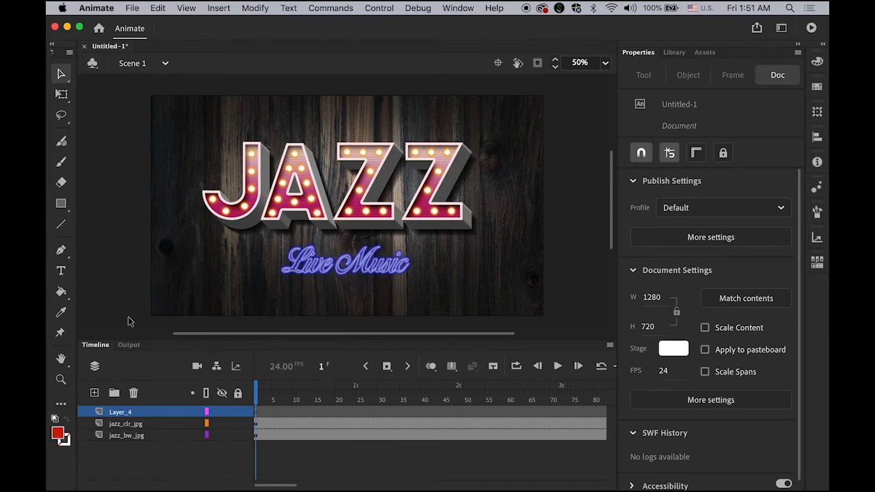
{"action": "left_click", "coordinate": [60, 205]}
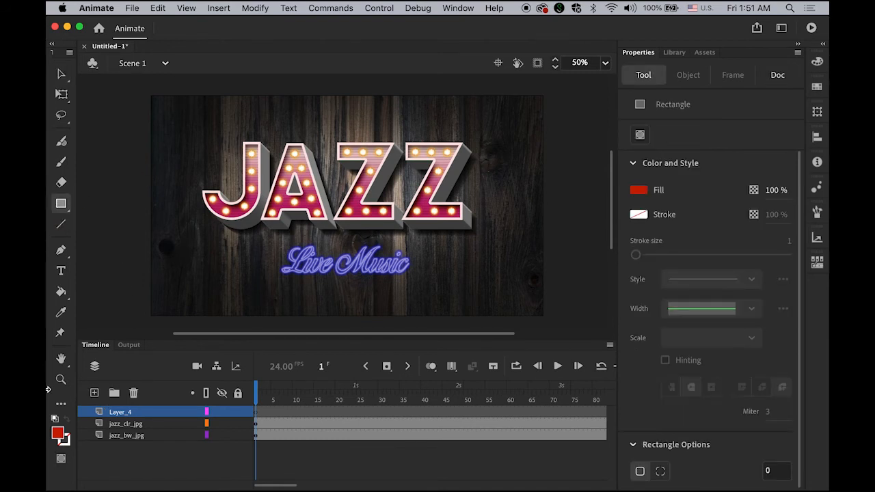
{"action": "left_click", "coordinate": [60, 437]}
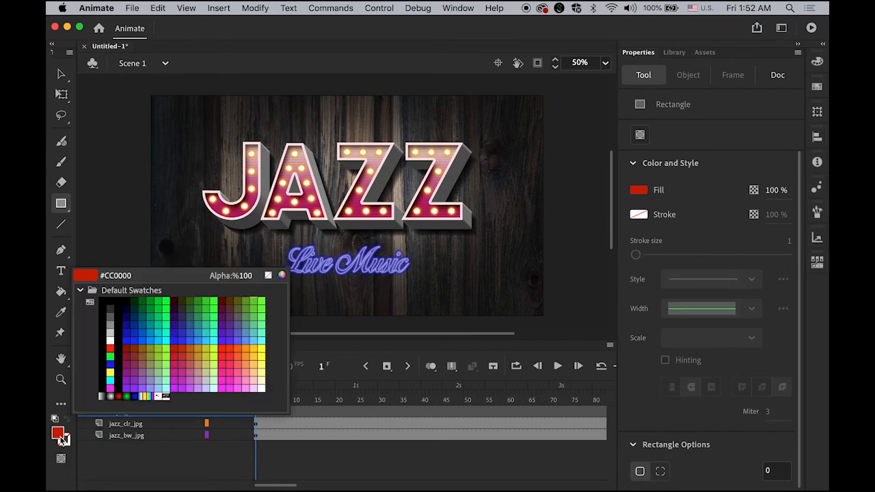
{"action": "left_click", "coordinate": [103, 388]}
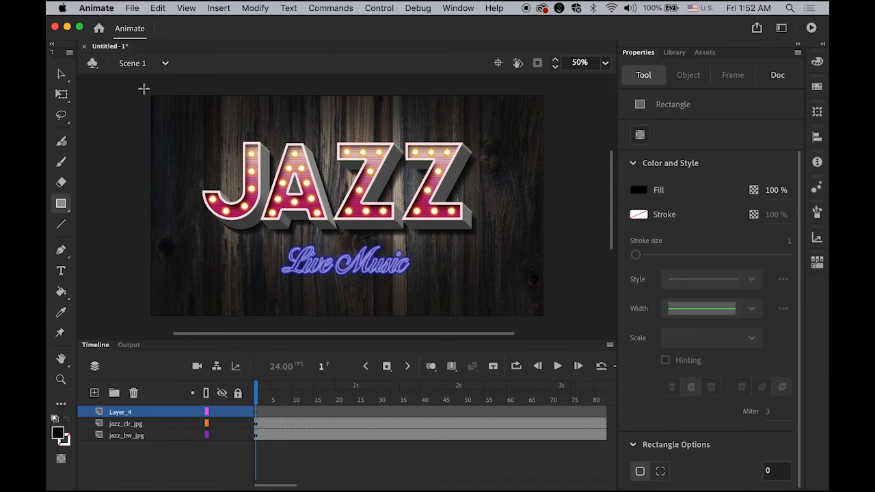
{"action": "left_click_drag", "start_coordinate": [143, 89], "coordinate": [551, 327]}
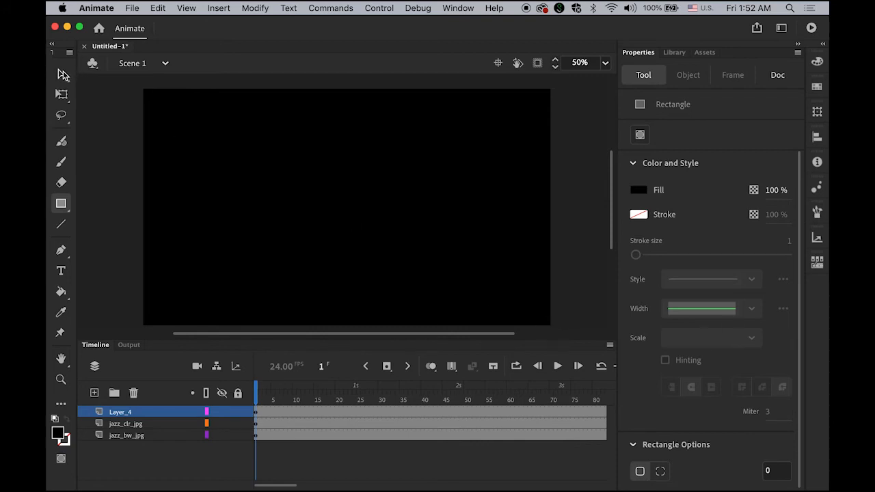
Convert the black rectangle to a Graphic symbol named box
{"action": "left_click", "coordinate": [60, 72]}
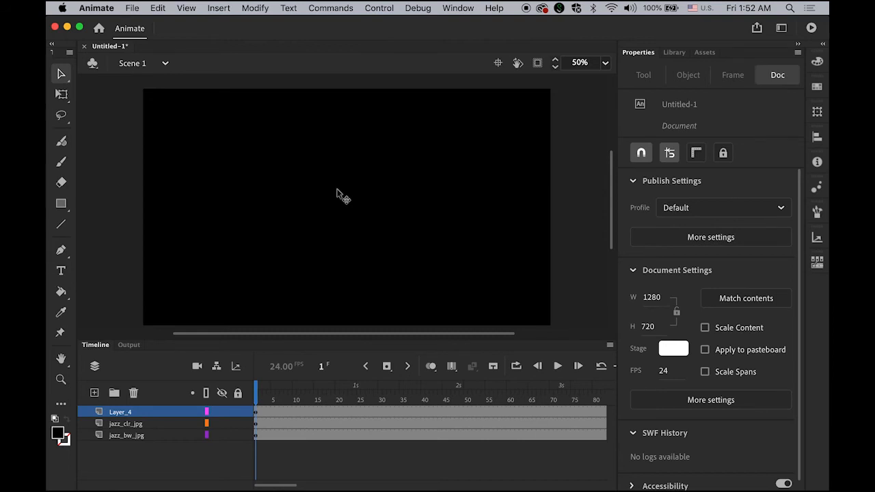
{"action": "left_click", "coordinate": [451, 182]}
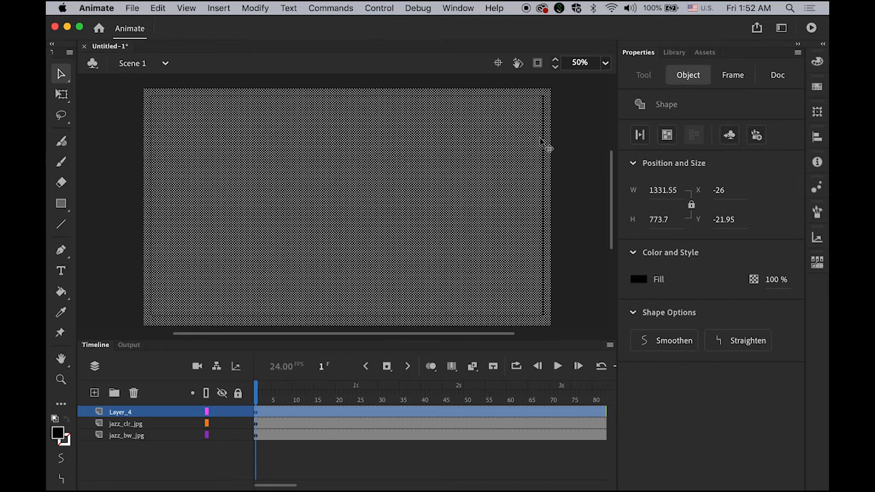
{"action": "left_click", "coordinate": [729, 135]}
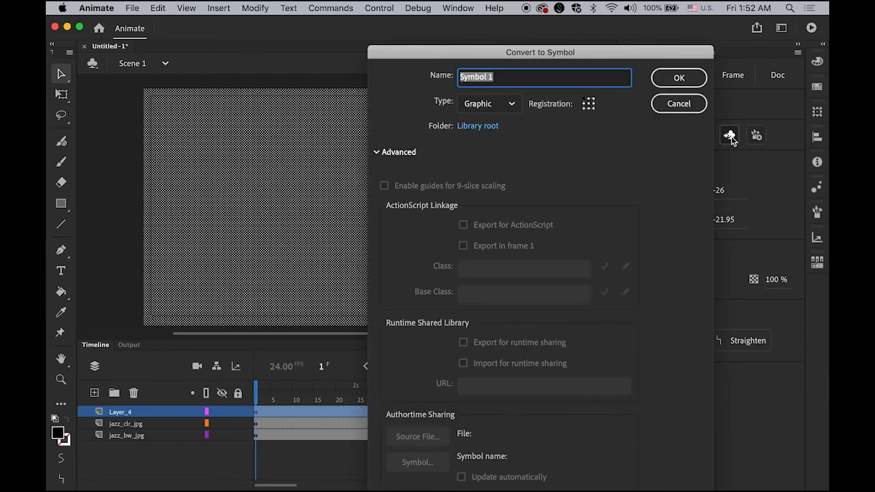
{"action": "left_click", "coordinate": [512, 107]}
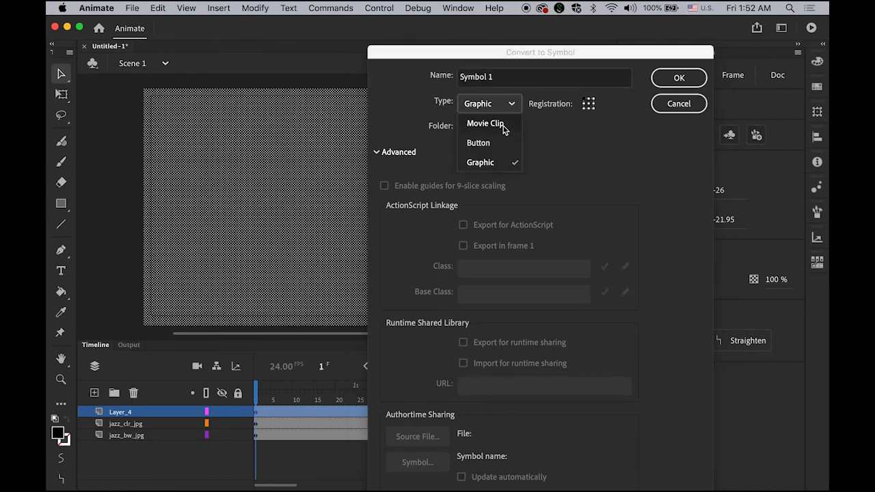
{"action": "left_click", "coordinate": [512, 106]}
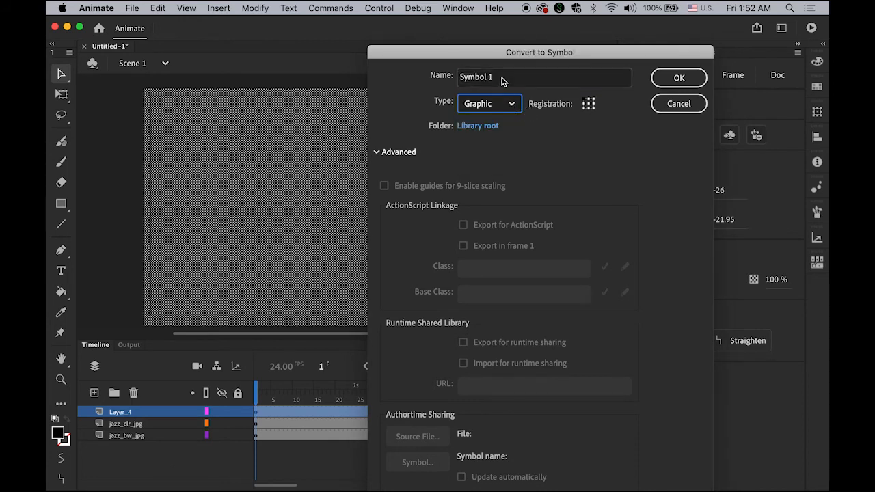
{"action": "left_click", "coordinate": [501, 78]}
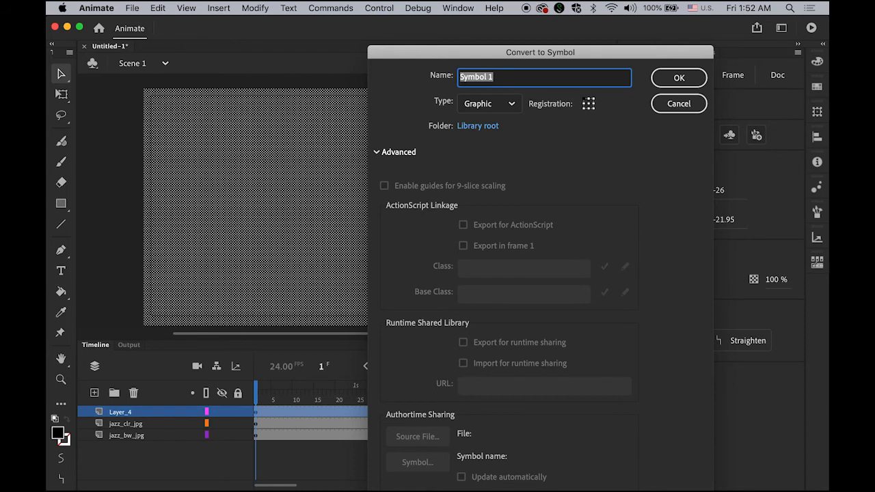
{"action": "type", "text": "box"}
{"action": "key", "text": "Return"}
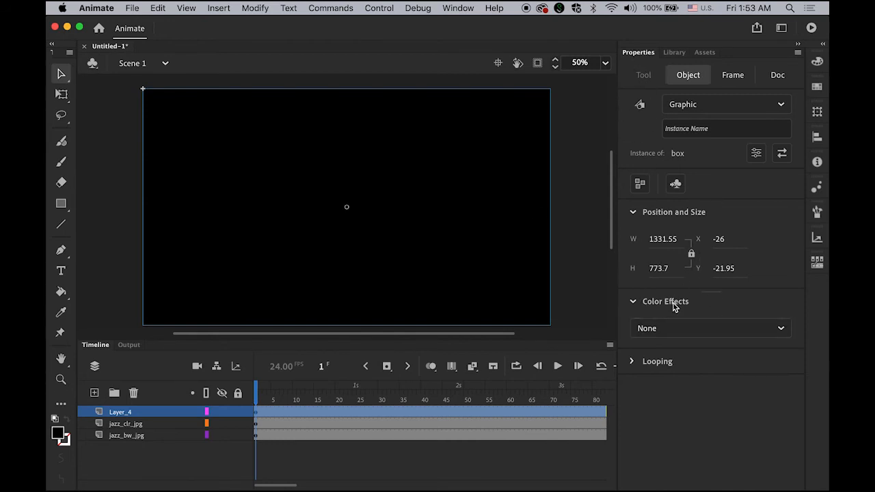
Set the box's alpha to 49% and move it off the stage's left side at frame 1, to about X -1366
{"action": "left_click", "coordinate": [780, 329]}
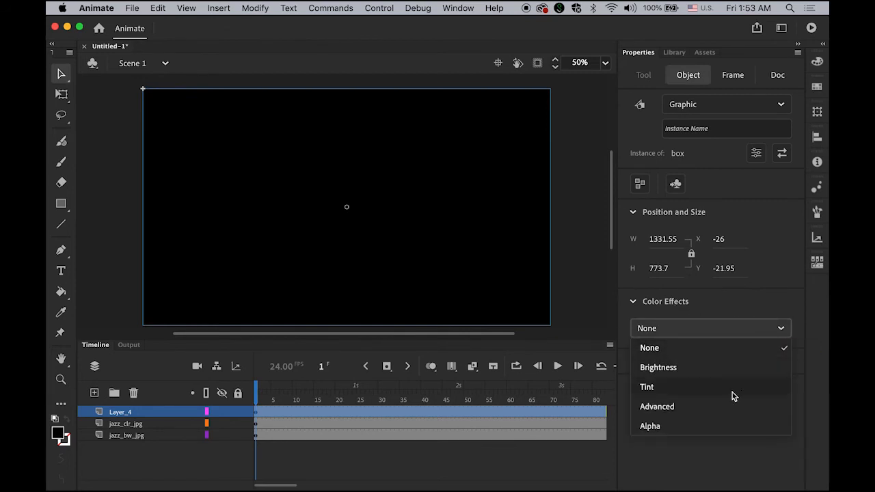
{"action": "left_click", "coordinate": [731, 427]}
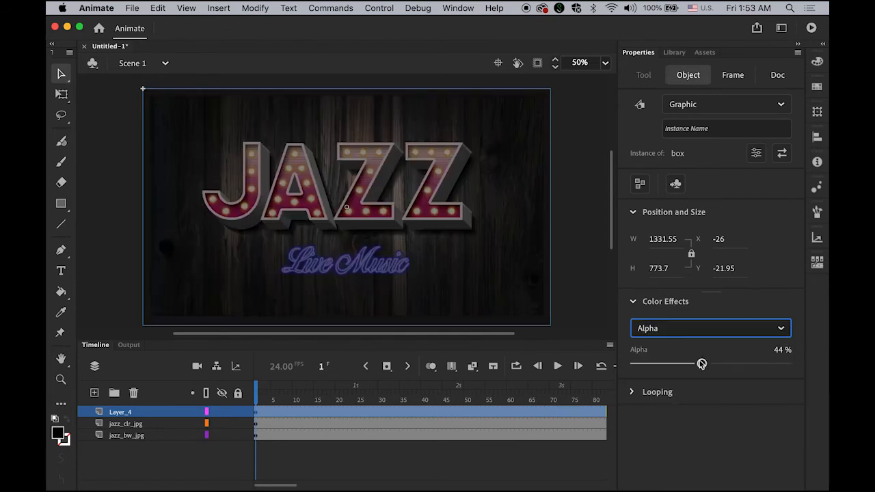
{"action": "left_click_drag", "start_coordinate": [701, 363], "coordinate": [710, 363]}
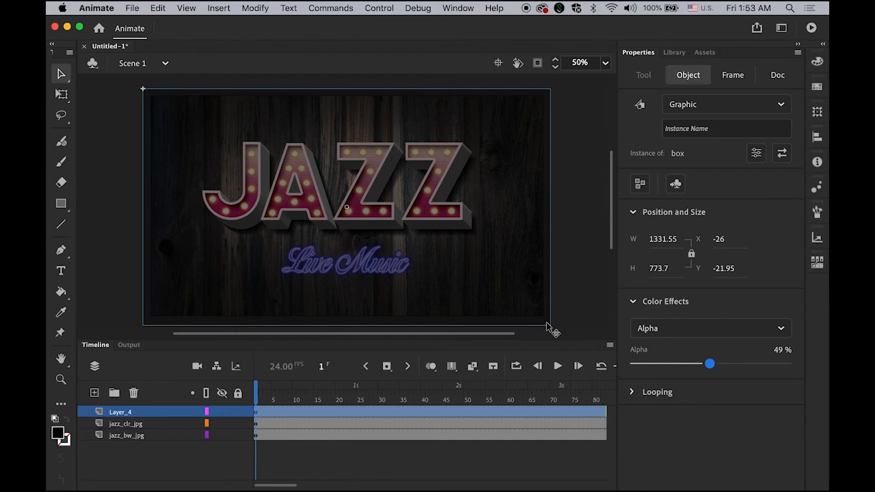
{"action": "left_click_drag", "start_coordinate": [547, 322], "coordinate": [136, 294]}
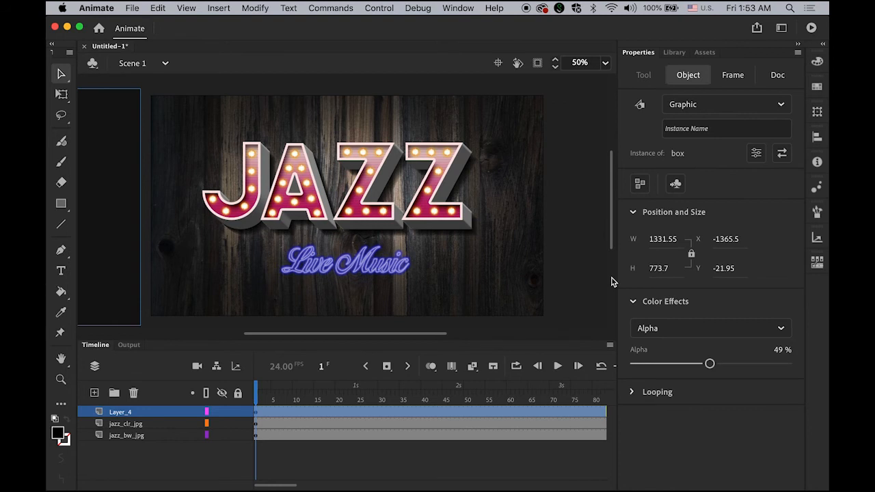
{"action": "left_click", "coordinate": [588, 269]}
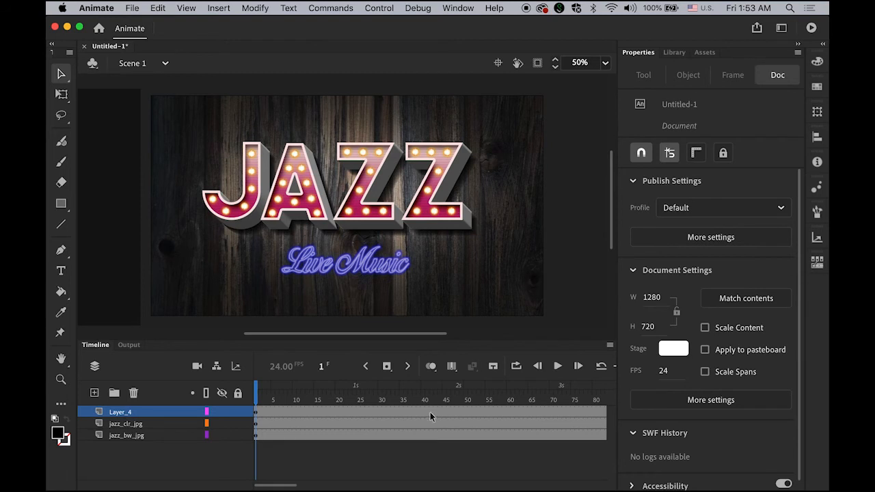
Insert a keyframe at frame 24 on Layer_4 and create a classic tween between frames 1 and 24
{"action": "left_click", "coordinate": [355, 413]}
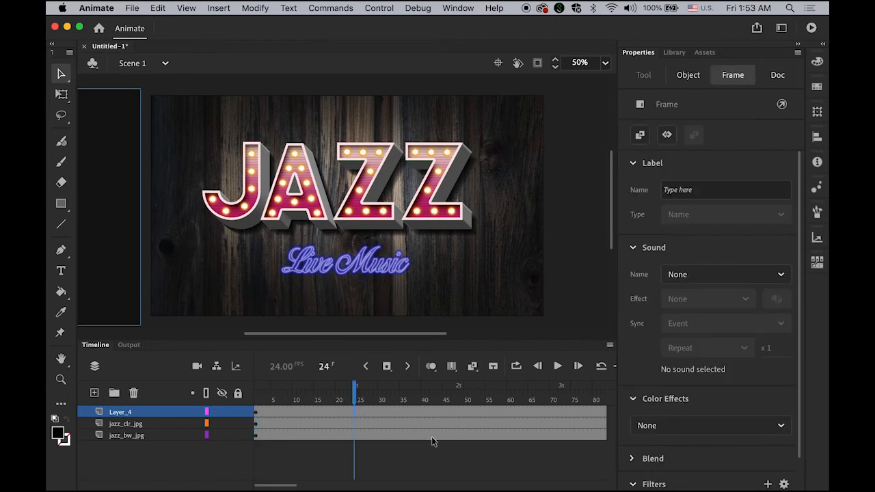
{"action": "left_click", "coordinate": [387, 367]}
{"action": "right_click", "coordinate": [304, 413]}
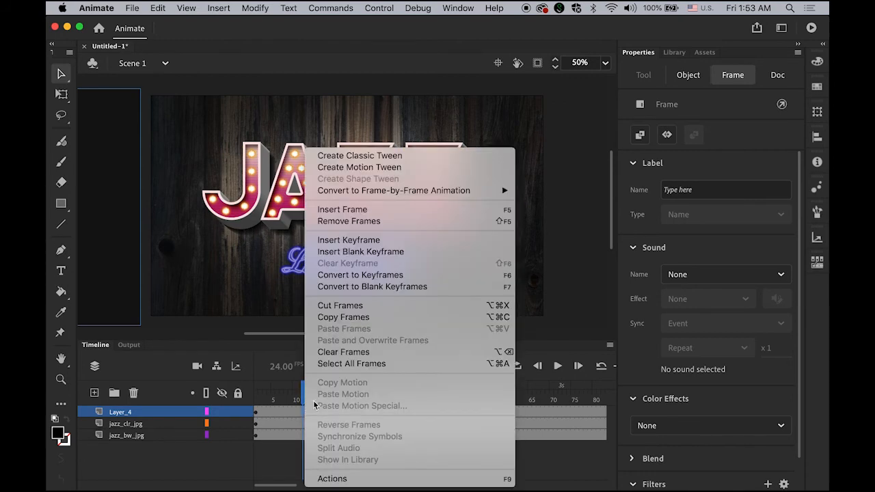
{"action": "left_click", "coordinate": [398, 158]}
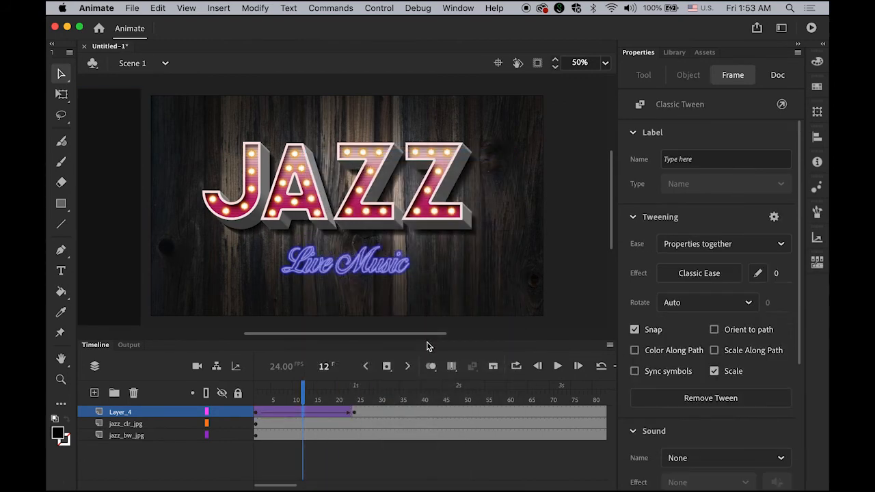
At frame 24, slide the box right to about X -654 so it covers roughly half of the sign
{"action": "left_click", "coordinate": [355, 412]}
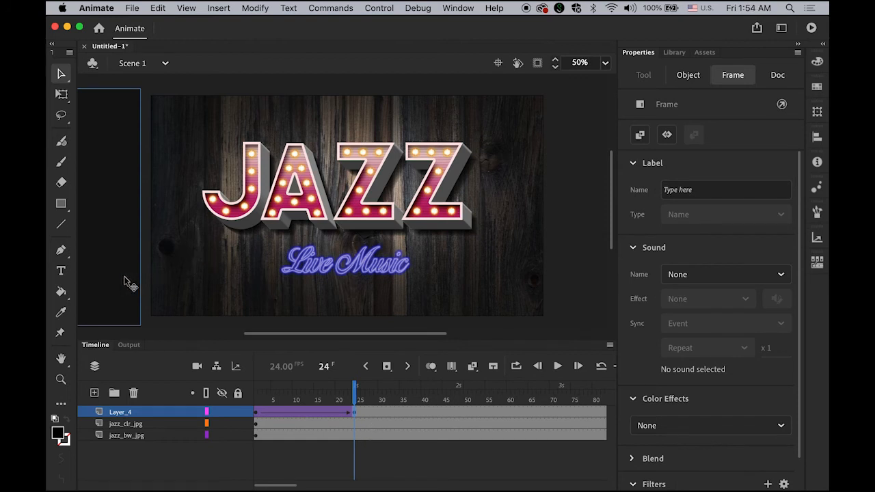
{"action": "left_click_drag", "start_coordinate": [124, 283], "coordinate": [343, 305]}
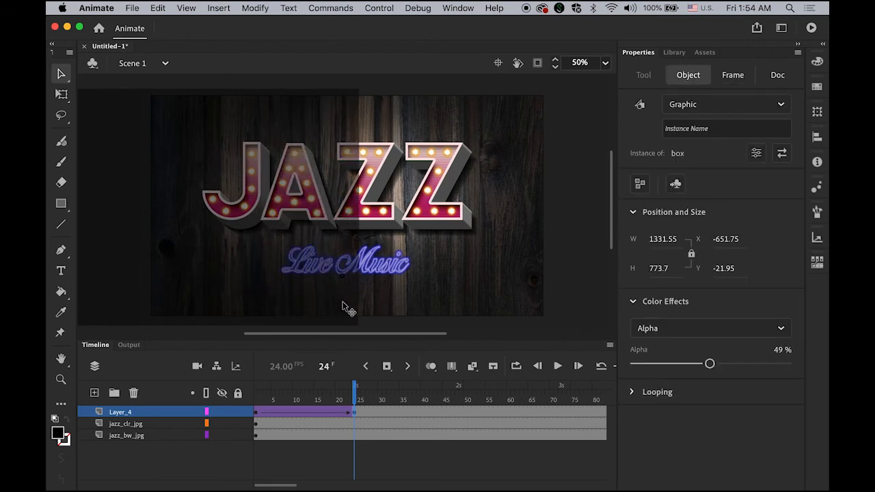
{"action": "key", "text": "Left"}
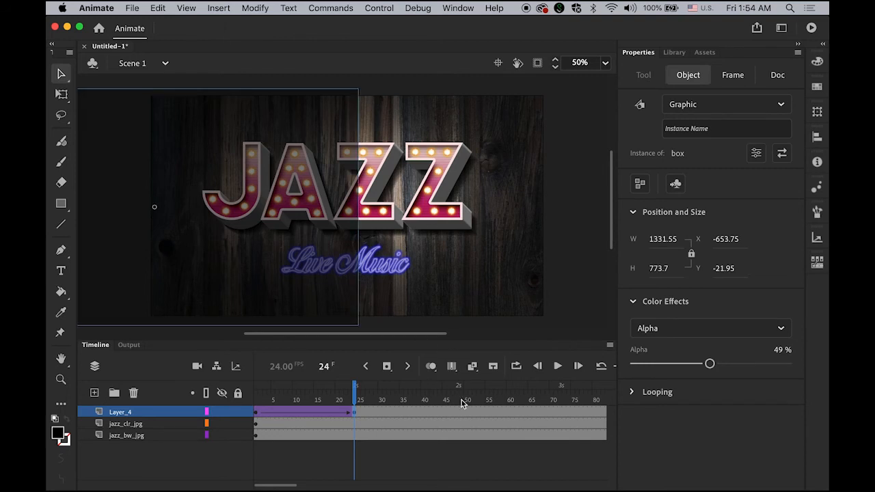
{"action": "mouse_move", "coordinate": [360, 397]}
{"action": "left_mouse_down"}
{"action": "mouse_move", "coordinate": [219, 395]}
{"action": "mouse_move", "coordinate": [354, 409]}
{"action": "left_mouse_up"}
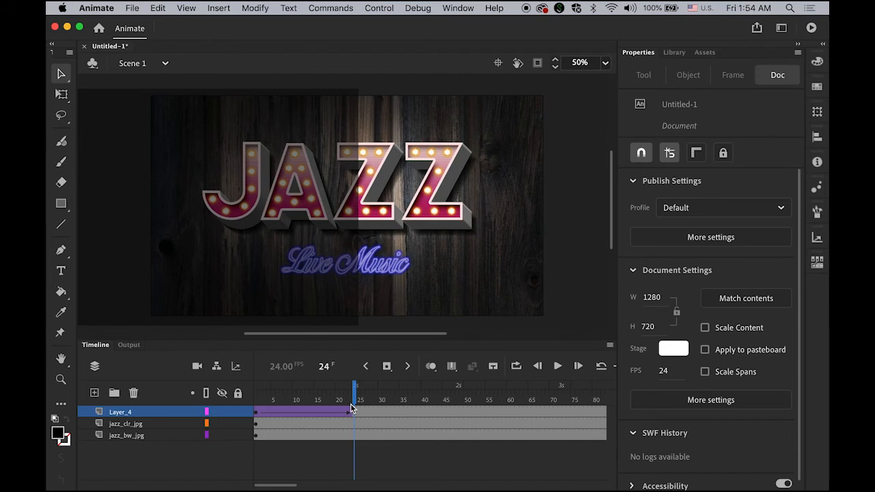
Insert a keyframe at frame 35 on Layer_4 and create a classic tween between frames 24 and 35
{"action": "left_click", "coordinate": [402, 412]}
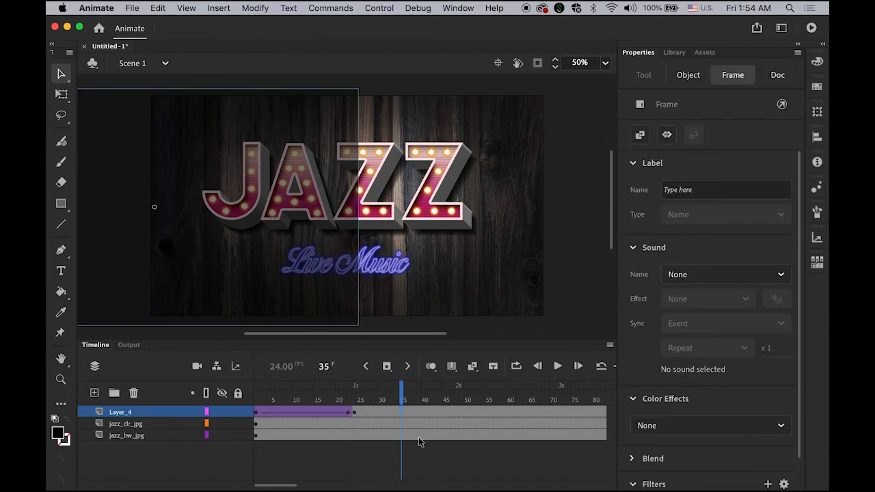
{"action": "left_click", "coordinate": [386, 366]}
{"action": "left_click", "coordinate": [374, 412]}
{"action": "right_click", "coordinate": [373, 412]}
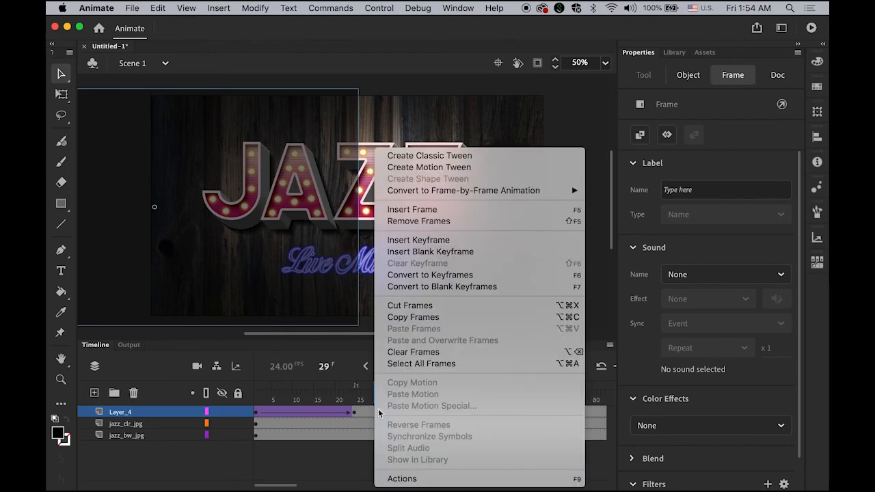
{"action": "left_click", "coordinate": [437, 156]}
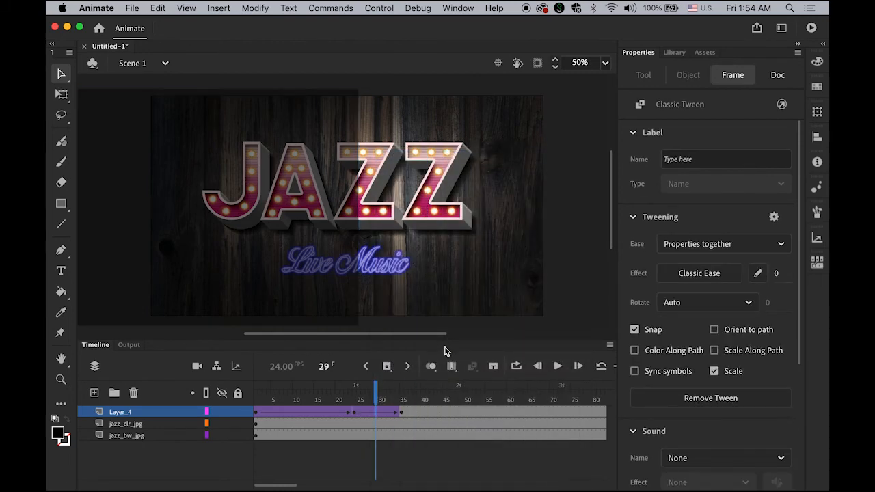
At frame 35, slide the box left to about X -1000 over the letter J, and play the animation from frame 1
{"action": "left_click", "coordinate": [402, 412]}
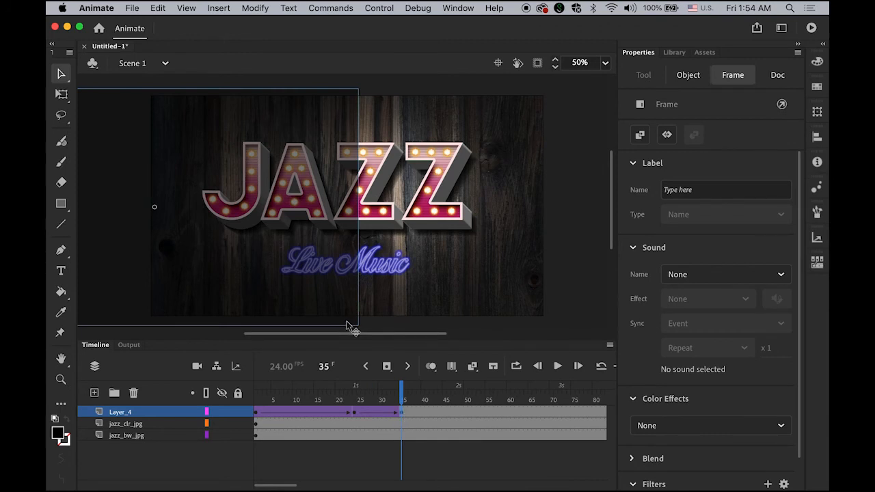
{"action": "left_click_drag", "start_coordinate": [346, 320], "coordinate": [240, 316]}
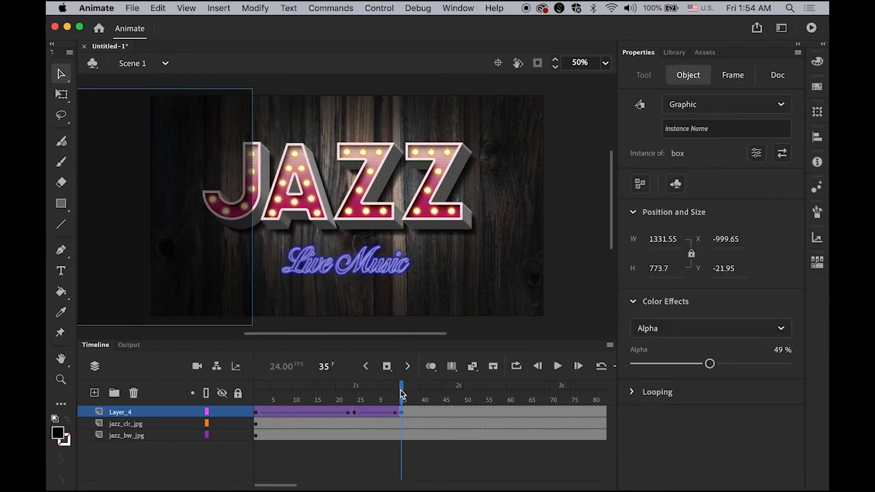
{"action": "left_click_drag", "start_coordinate": [401, 394], "coordinate": [256, 394]}
{"action": "left_click", "coordinate": [558, 366]}
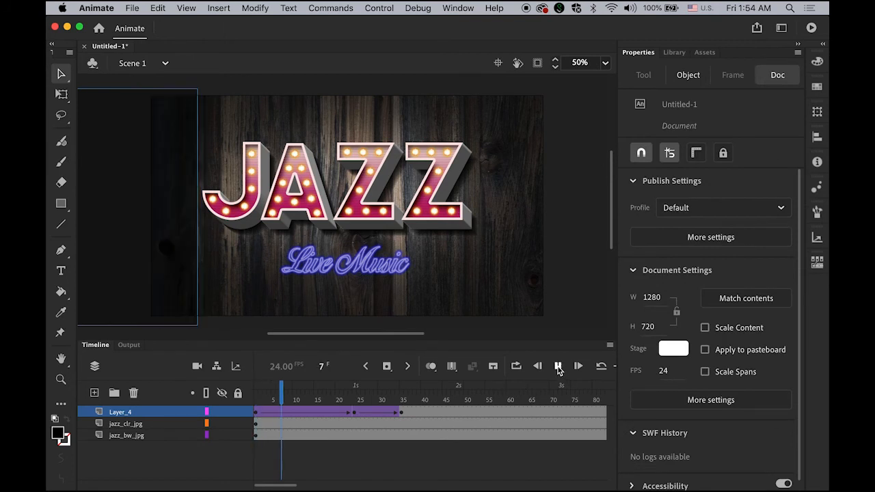
{"action": "left_click", "coordinate": [557, 366]}
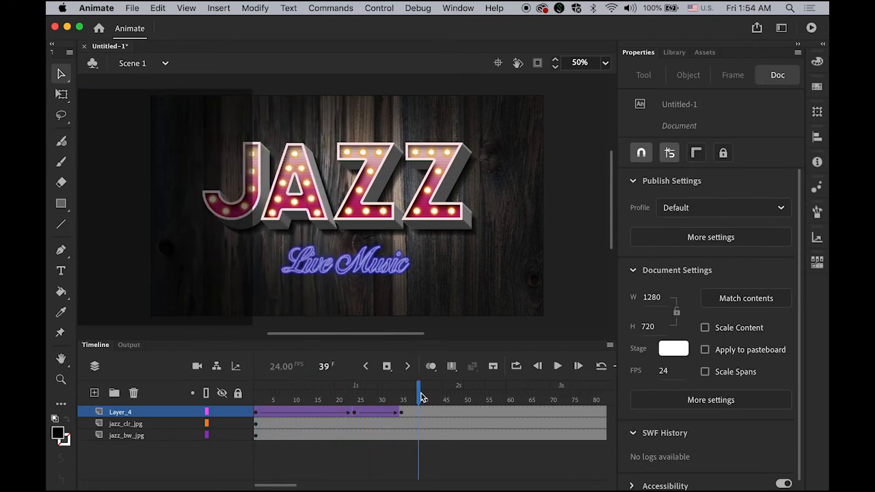
Insert a keyframe at frame 60 on Layer_4 and create a classic tween between frames 35 and 60
{"action": "left_click_drag", "start_coordinate": [422, 397], "coordinate": [509, 413]}
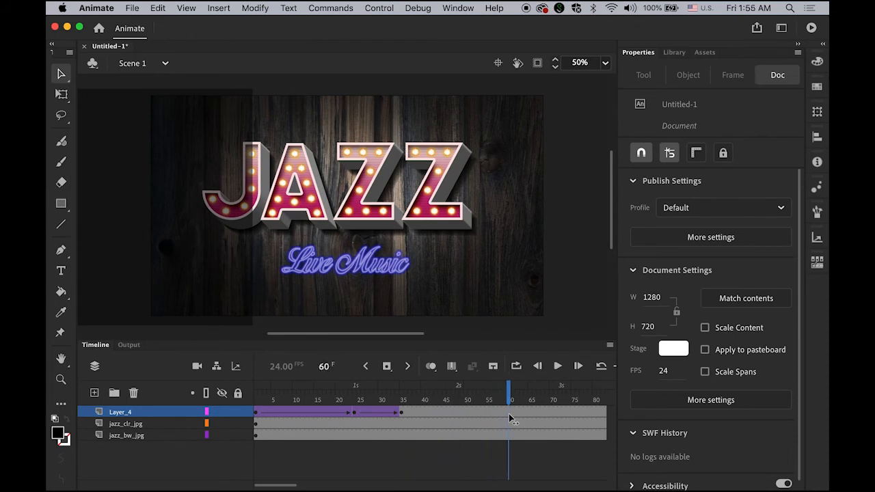
{"action": "left_click", "coordinate": [509, 412]}
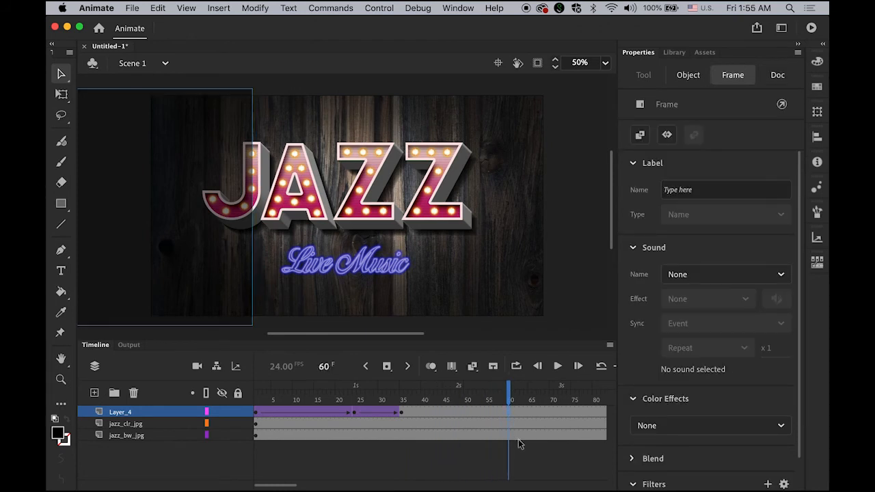
{"action": "left_click", "coordinate": [388, 368]}
{"action": "right_click", "coordinate": [451, 412]}
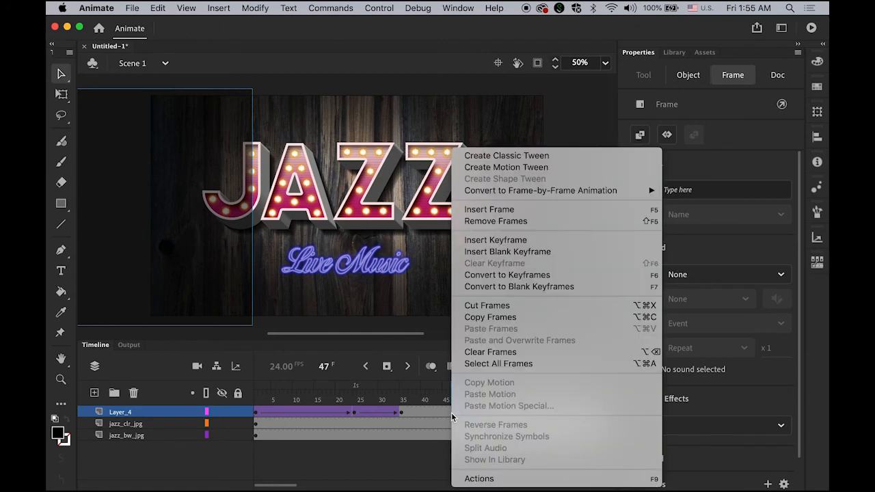
{"action": "left_click", "coordinate": [527, 160]}
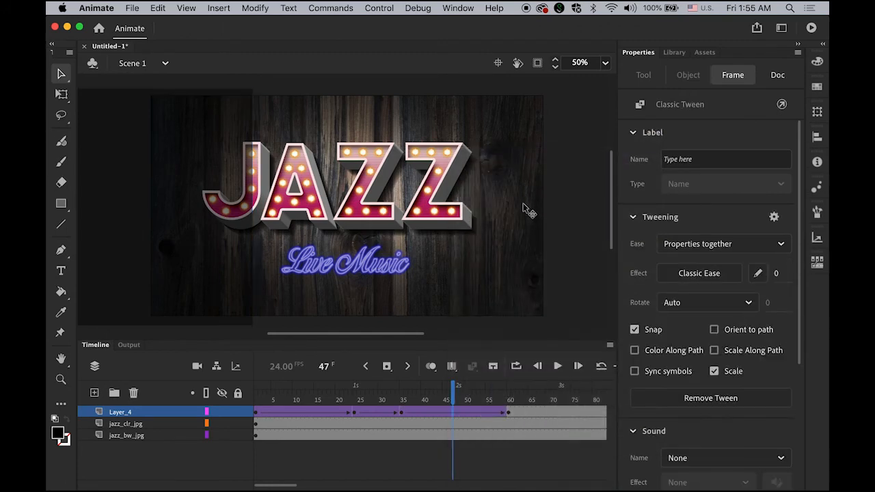
At frame 60, slide the box right to about X -354 so its edge reaches the last Z
{"action": "left_click", "coordinate": [509, 413]}
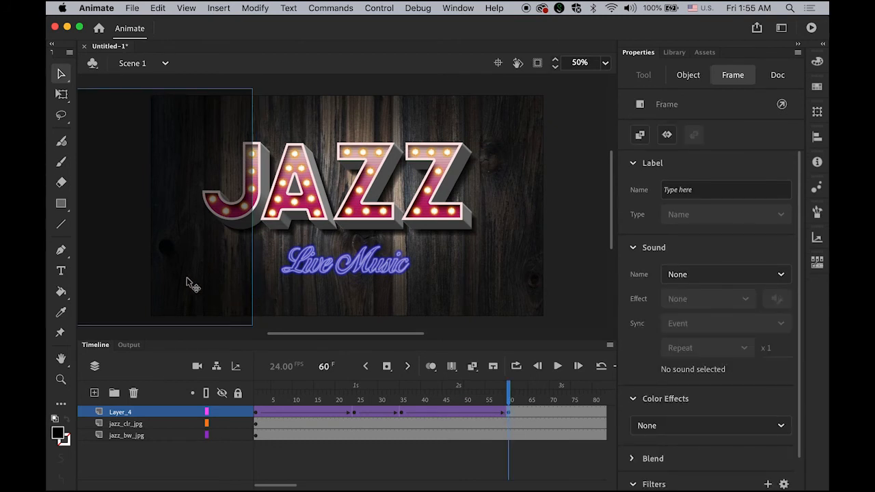
{"action": "left_click_drag", "start_coordinate": [190, 285], "coordinate": [384, 292]}
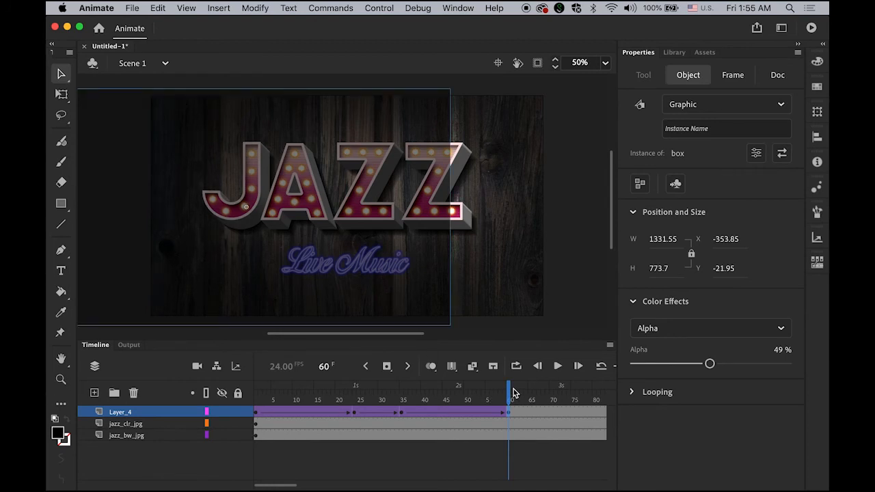
{"action": "left_click_drag", "start_coordinate": [511, 393], "coordinate": [512, 414]}
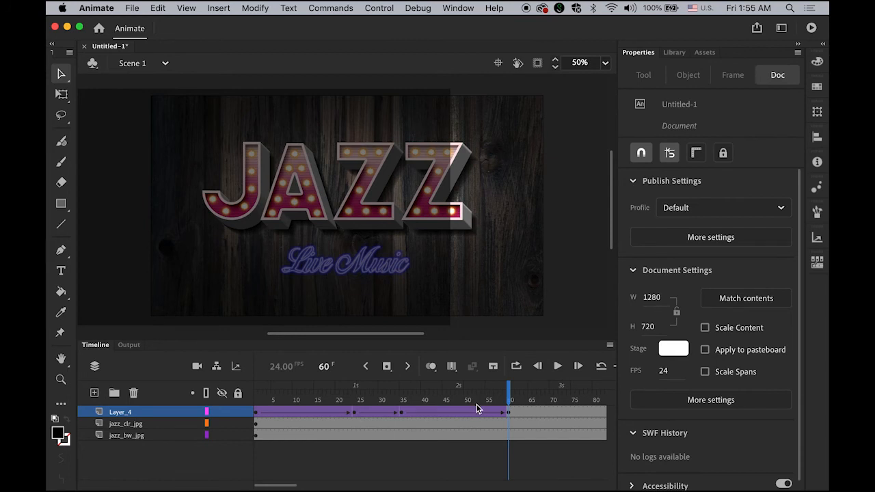
Insert a keyframe at frame 72 on Layer_4 and create a classic tween between frames 60 and 72
{"action": "left_click_drag", "start_coordinate": [289, 485], "coordinate": [300, 486]}
{"action": "left_click", "coordinate": [470, 411]}
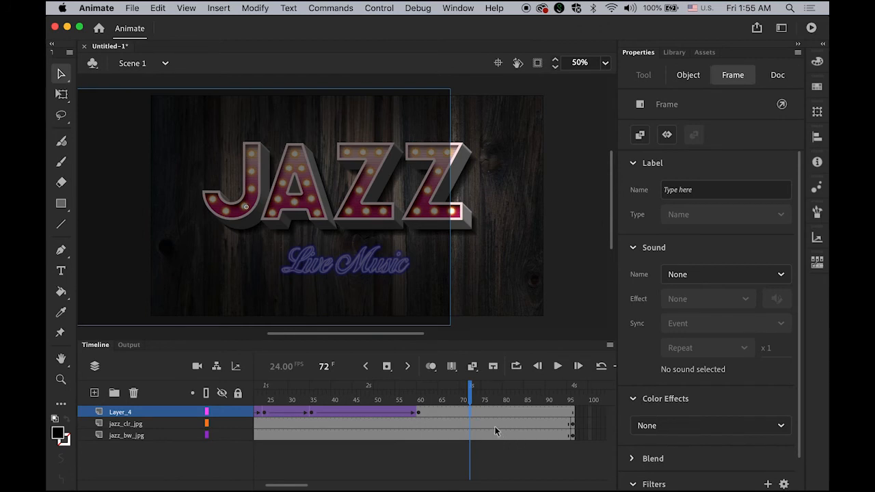
{"action": "left_click", "coordinate": [387, 367]}
{"action": "right_click", "coordinate": [442, 409]}
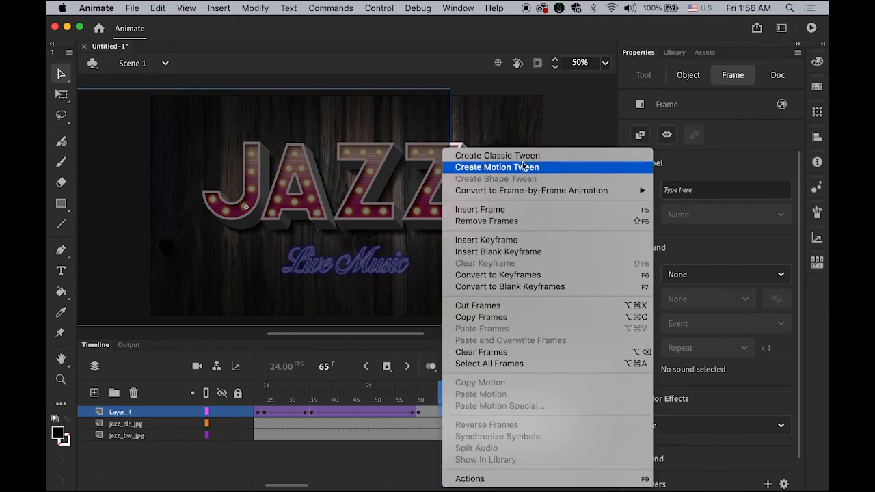
{"action": "left_click", "coordinate": [498, 156]}
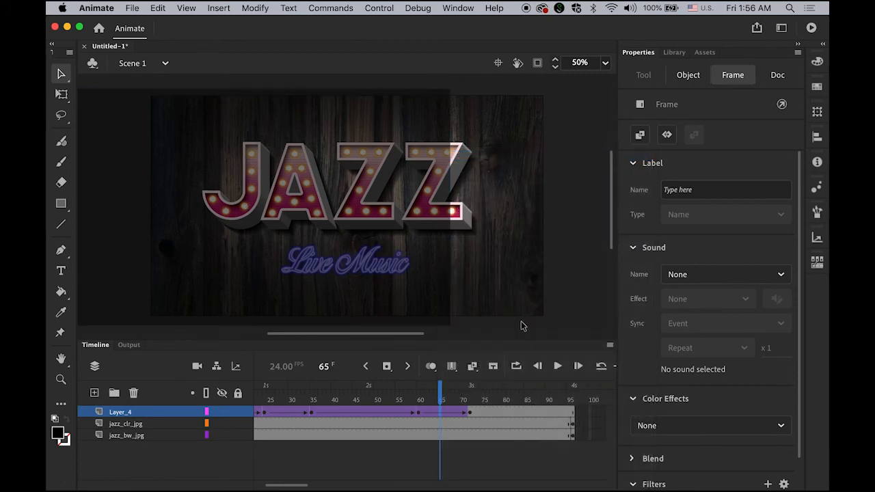
At frame 72, slide the box left to about X -592 so its edge crosses the first Z
{"action": "left_click", "coordinate": [471, 412]}
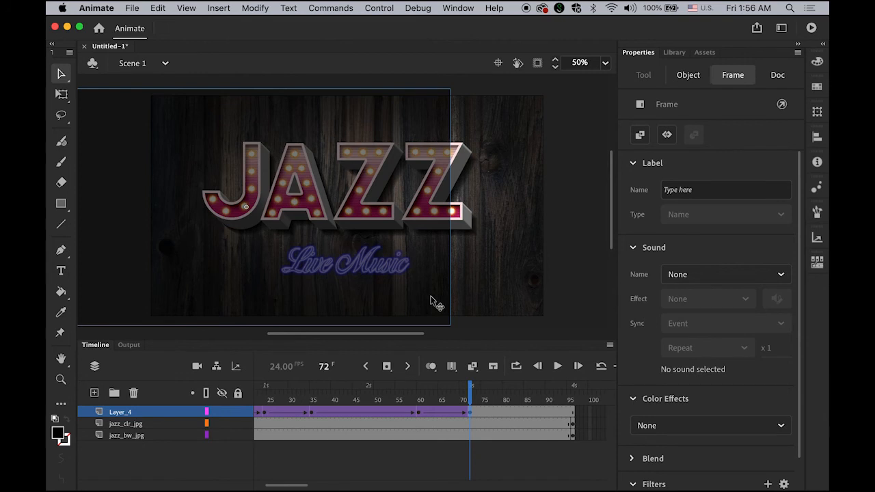
{"action": "left_click_drag", "start_coordinate": [431, 300], "coordinate": [358, 292]}
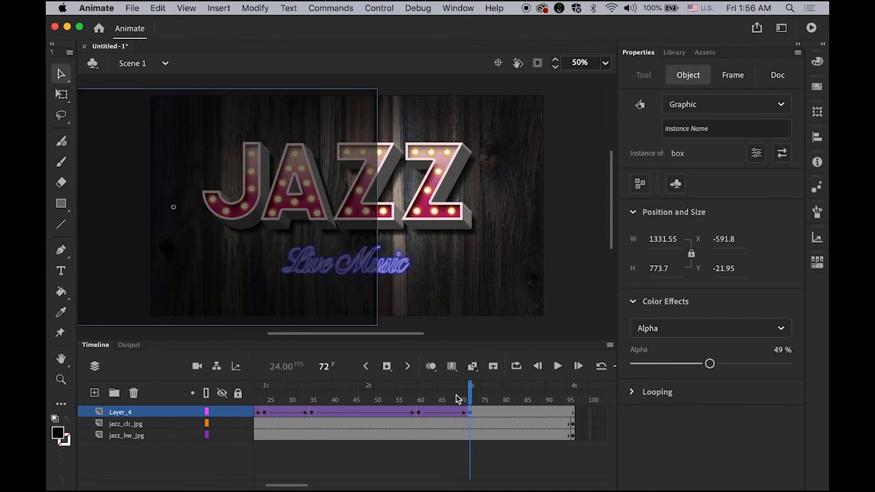
Insert a keyframe at frame 96 on Layer_4 and create a classic tween between frames 72 and 96
{"action": "left_click", "coordinate": [573, 414]}
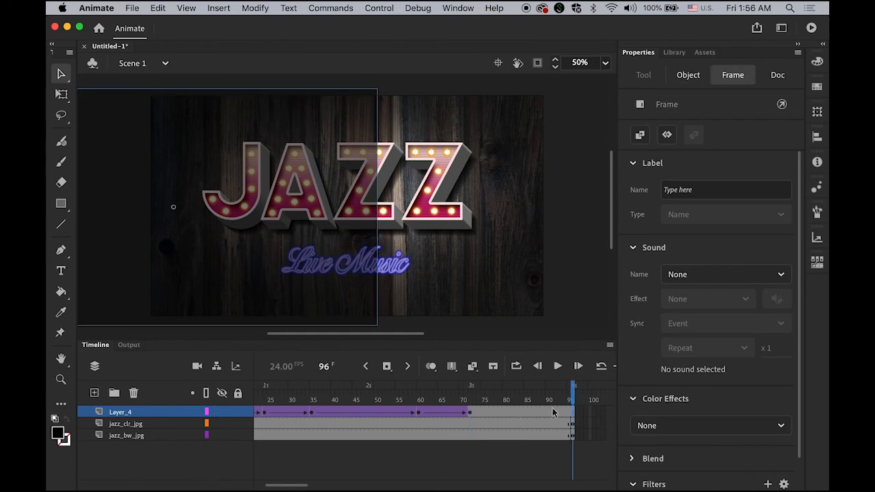
{"action": "left_click", "coordinate": [387, 368]}
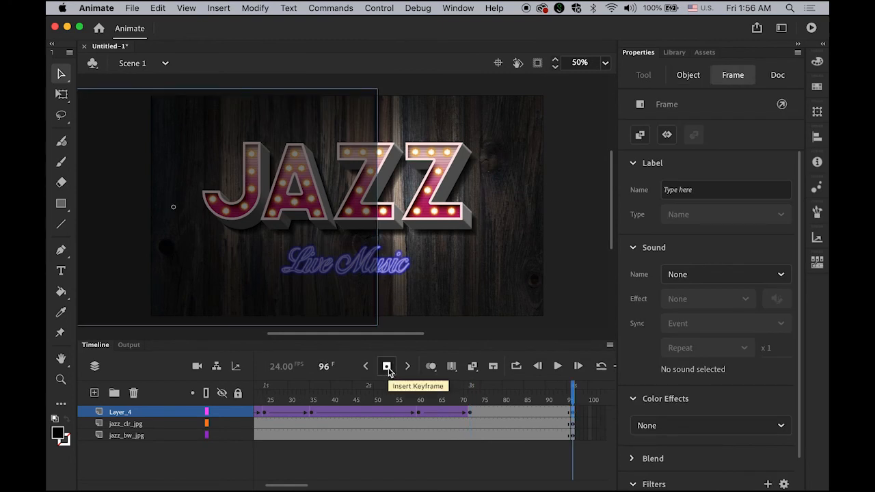
{"action": "right_click", "coordinate": [524, 410]}
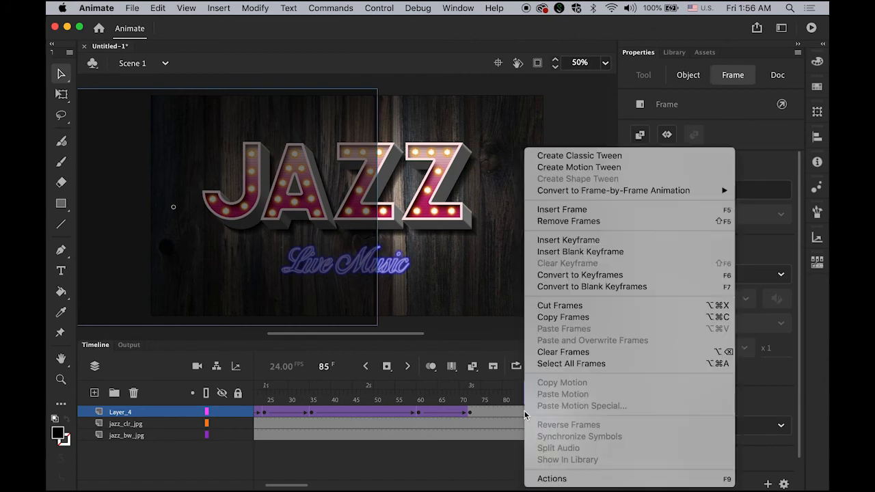
{"action": "left_click", "coordinate": [583, 156]}
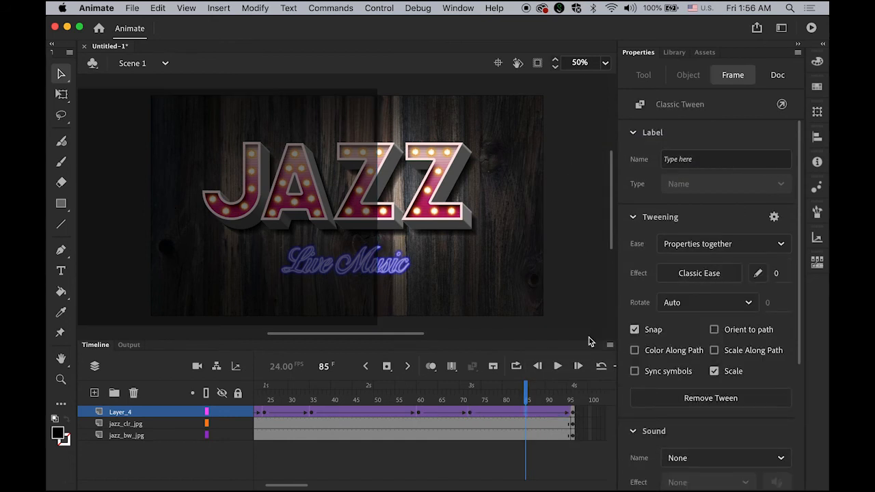
At frame 96, slide the box right to about X -30 so it covers the whole sign, and play the animation
{"action": "left_click", "coordinate": [573, 415]}
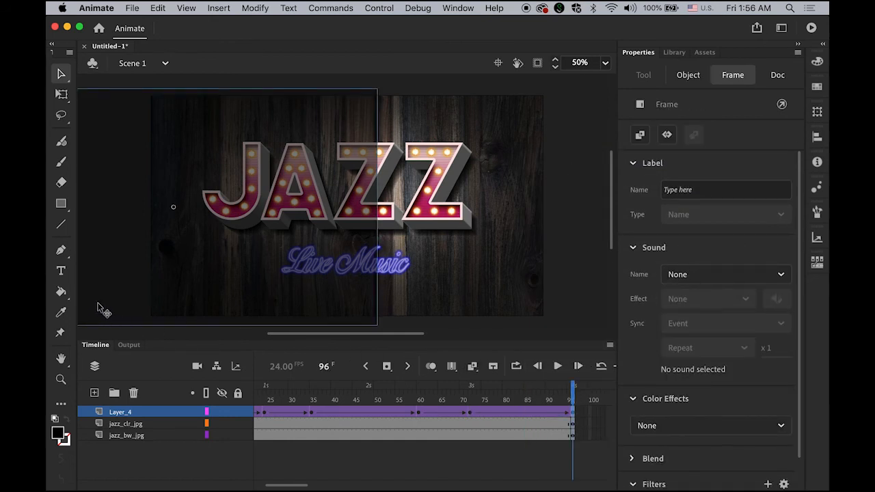
{"action": "left_click_drag", "start_coordinate": [103, 311], "coordinate": [269, 318]}
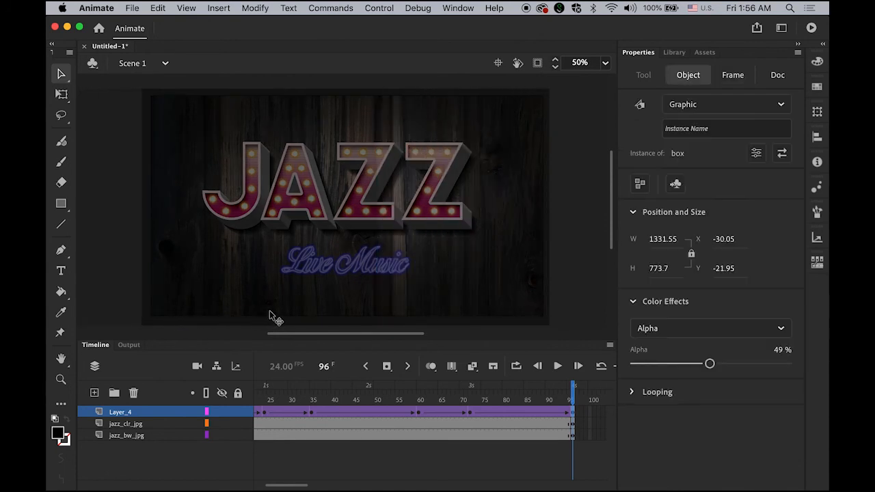
{"action": "left_click", "coordinate": [581, 288]}
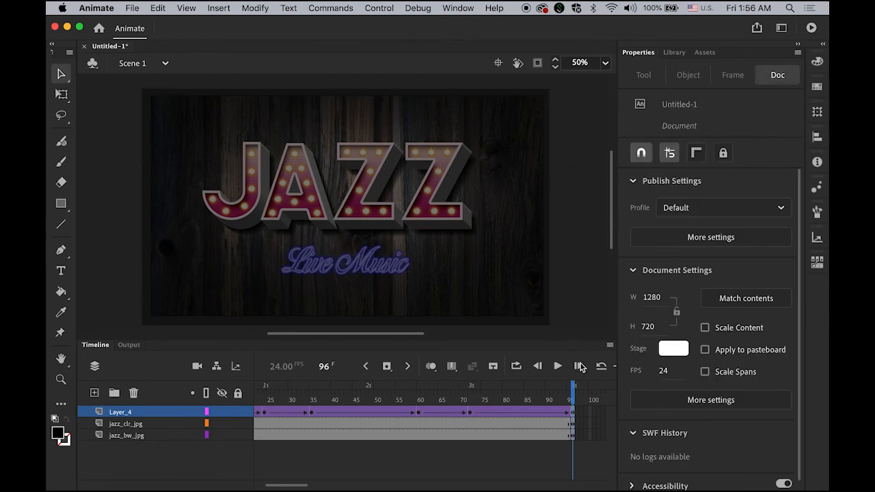
{"action": "left_click", "coordinate": [559, 367]}
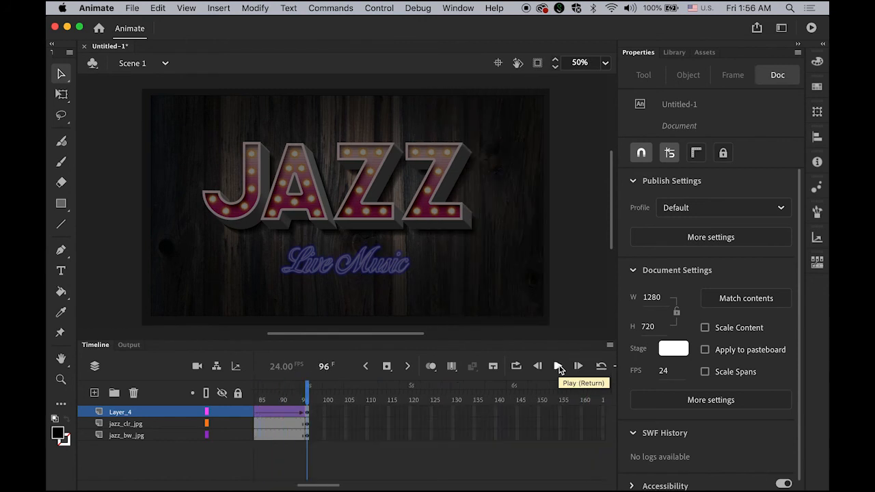
{"action": "left_click", "coordinate": [558, 367]}
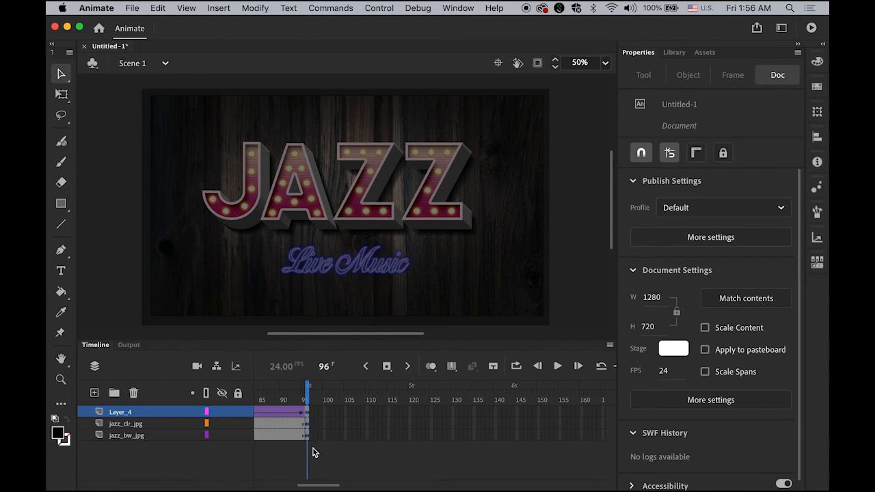
Set the easing intensity of the Layer_4 classic tween starting at frame 1 to -100
{"action": "left_click_drag", "start_coordinate": [321, 487], "coordinate": [228, 485]}
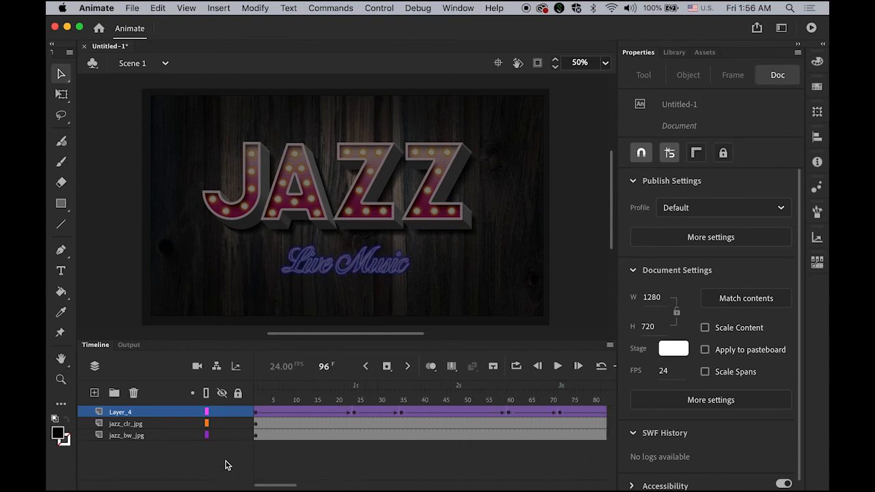
{"action": "left_click", "coordinate": [257, 413]}
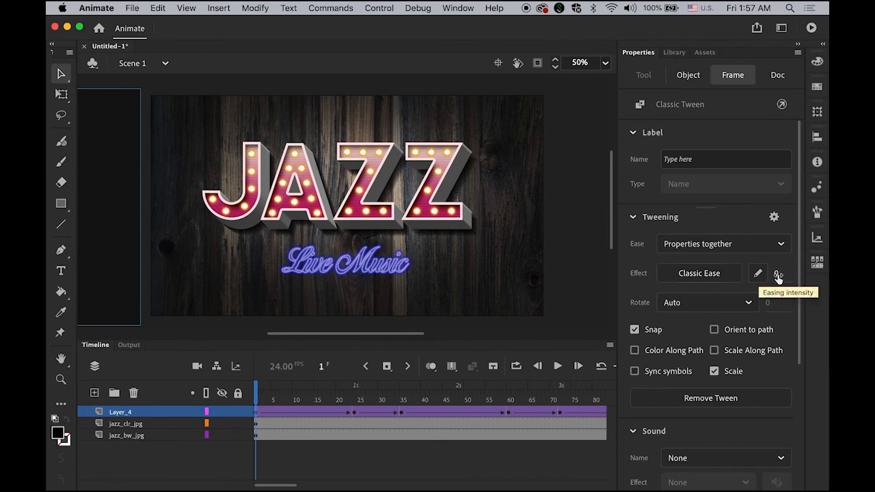
{"action": "left_click_drag", "start_coordinate": [778, 276], "coordinate": [555, 273]}
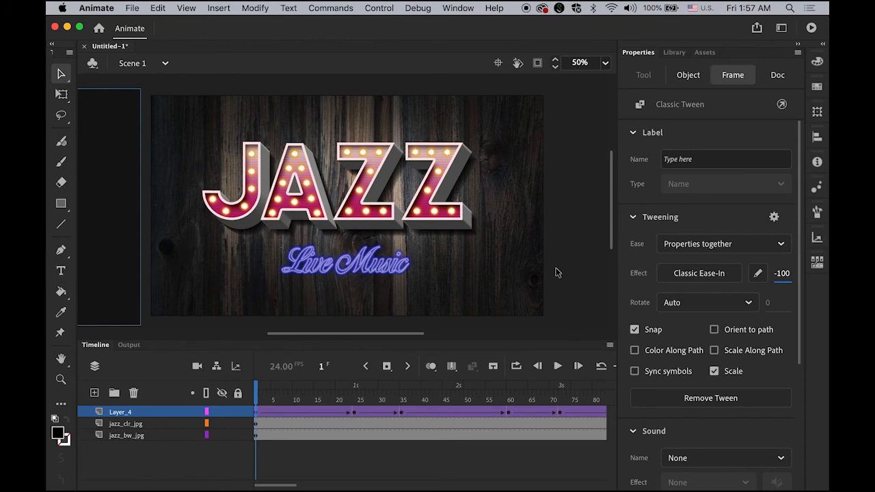
Set the easing intensity of the Layer_4 classic tween starting at frame 24 to 100
{"action": "left_click", "coordinate": [354, 413]}
{"action": "key", "text": "super+z"}
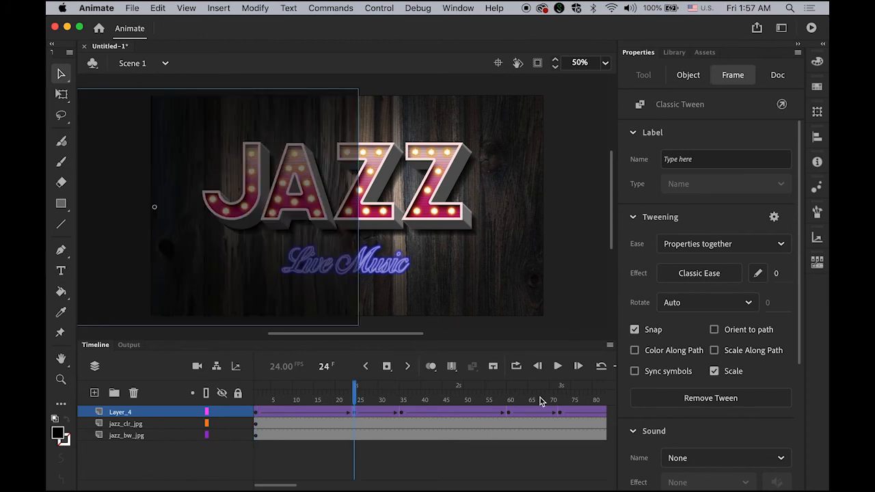
{"action": "left_click", "coordinate": [778, 273]}
{"action": "type", "text": "100"}
{"action": "key", "text": "Return"}
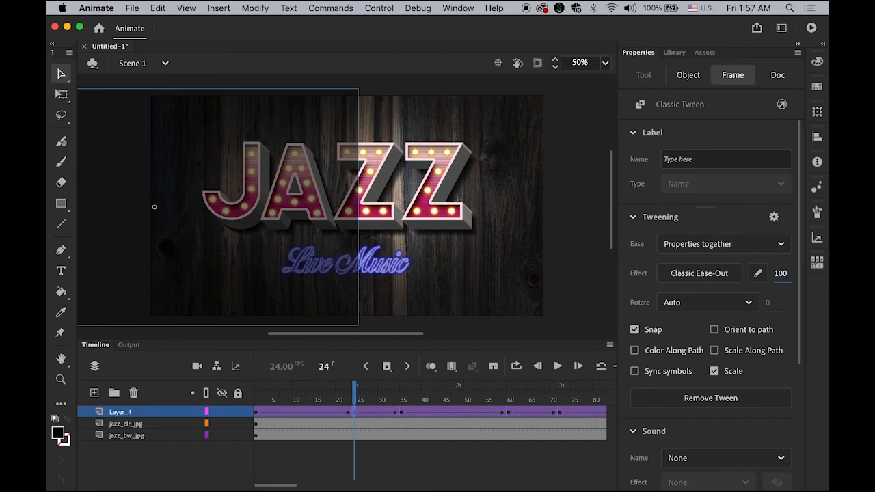
Give the Layer_4 classic tween starting at frame 35 a negative easing intensity
{"action": "left_click", "coordinate": [402, 414]}
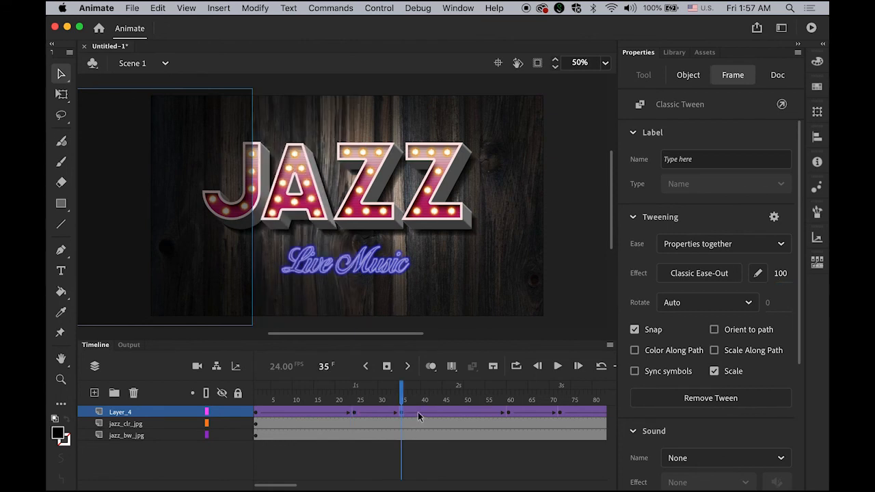
{"action": "left_click", "coordinate": [778, 273]}
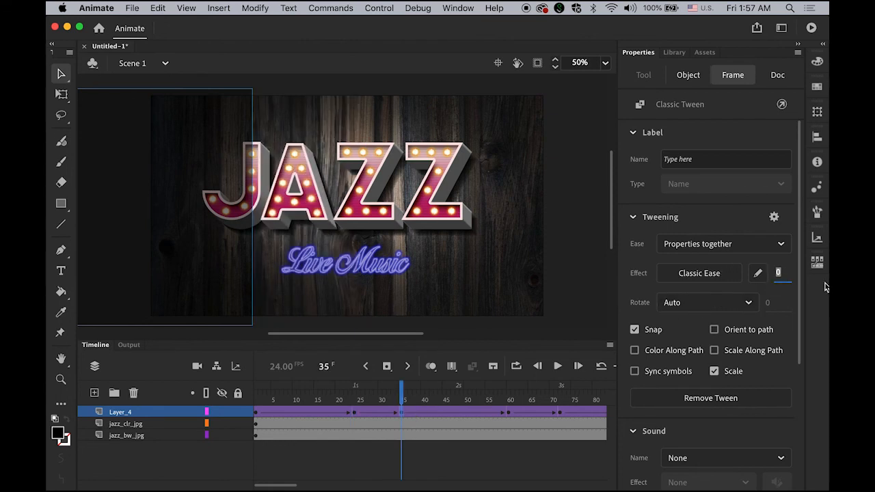
{"action": "type", "text": "-"}
{"action": "key", "text": "Return"}
Set the easing intensity of the Layer_4 classic tween starting at frame 60 to 100
{"action": "left_click", "coordinate": [509, 412]}
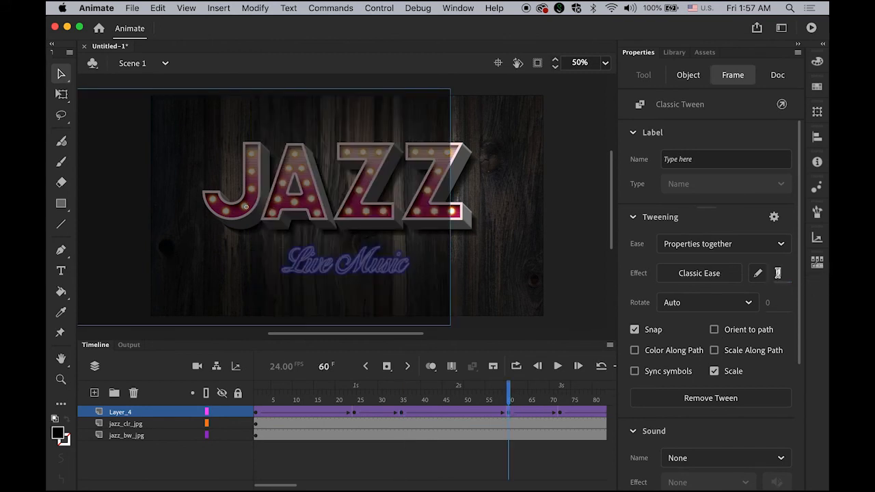
{"action": "left_click", "coordinate": [777, 273]}
{"action": "type", "text": "100"}
{"action": "key", "text": "Return"}
Set the easing intensity of the Layer_4 classic tween starting at frame 72 to -100
{"action": "left_click", "coordinate": [560, 413]}
{"action": "left_click", "coordinate": [775, 275]}
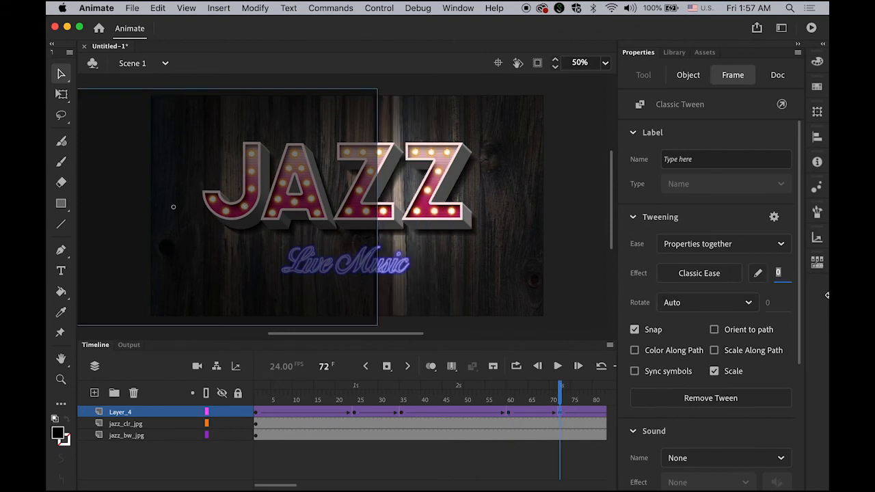
{"action": "type", "text": "-"}
{"action": "type", "text": "100"}
{"action": "key", "text": "Return"}
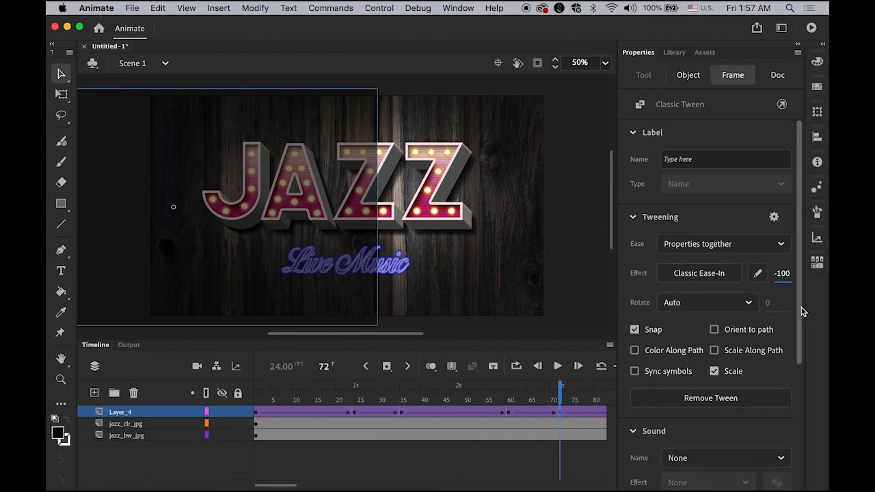
Return to frame 1 and play the animation to check the eased movement of the box
{"action": "left_click_drag", "start_coordinate": [560, 398], "coordinate": [208, 387]}
{"action": "left_click", "coordinate": [160, 385]}
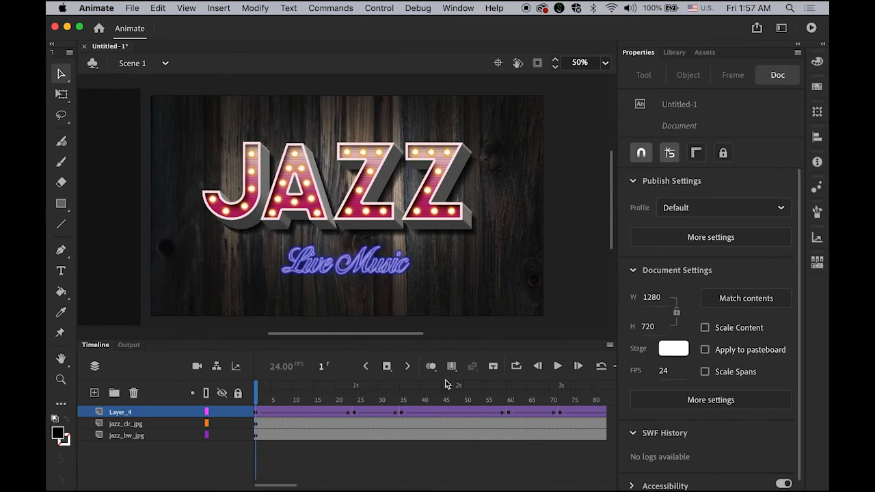
{"action": "left_click", "coordinate": [557, 366]}
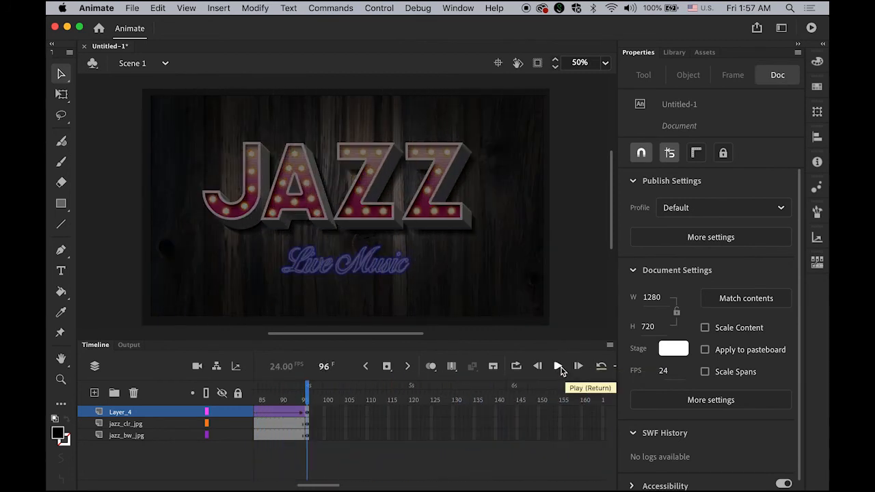
{"action": "left_click", "coordinate": [558, 366]}
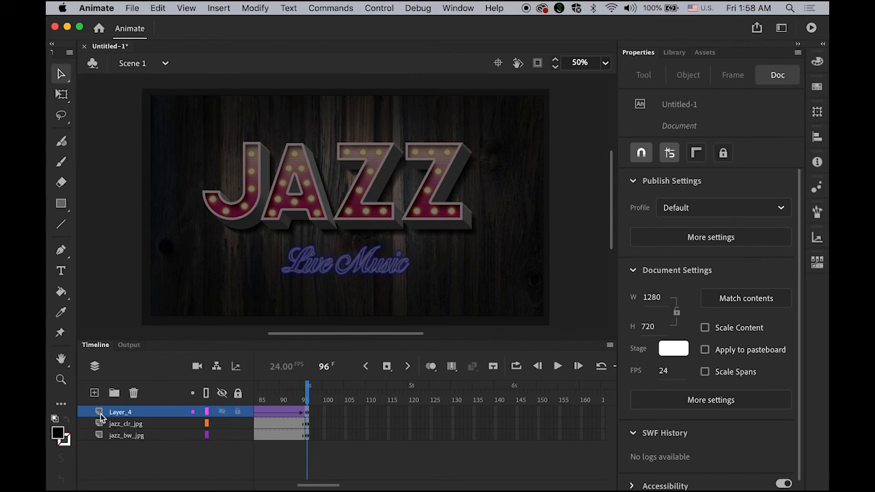
Turn Layer_4 into a mask over the jazz_clr_jpg layer and play the masked animation
{"action": "left_click", "coordinate": [159, 413]}
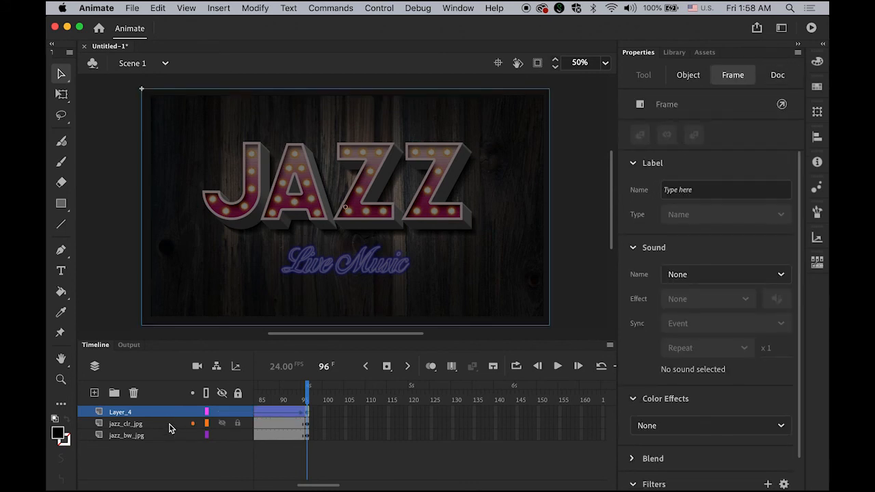
{"action": "right_click", "coordinate": [98, 414]}
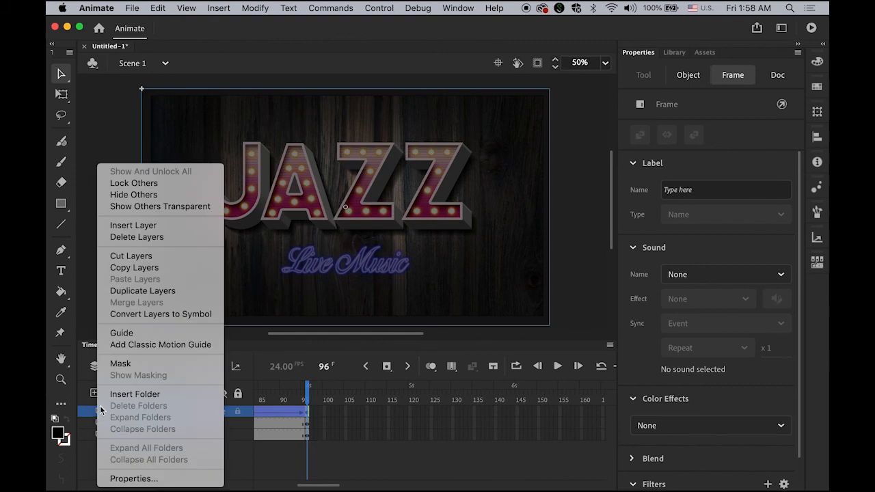
{"action": "left_click", "coordinate": [132, 366]}
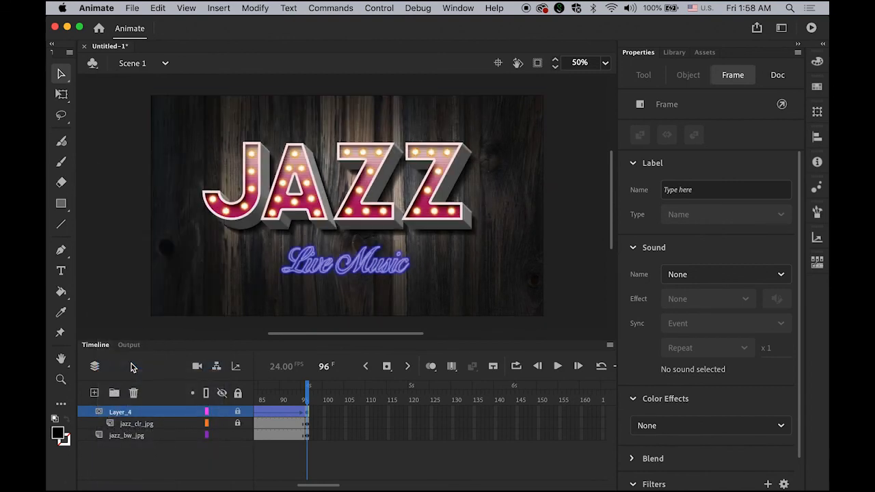
{"action": "left_click", "coordinate": [558, 366]}
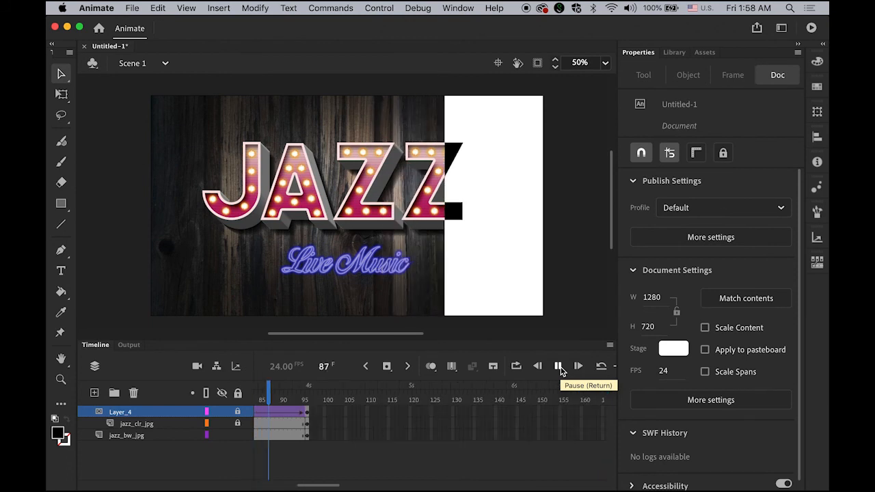
{"action": "left_click", "coordinate": [558, 366]}
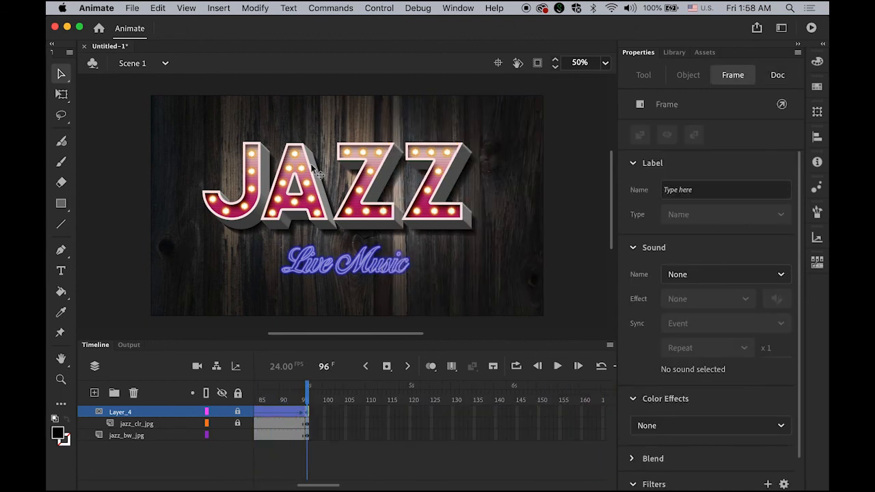
Save the document as jazz.fla in the Documents folder
{"action": "left_click", "coordinate": [132, 7]}
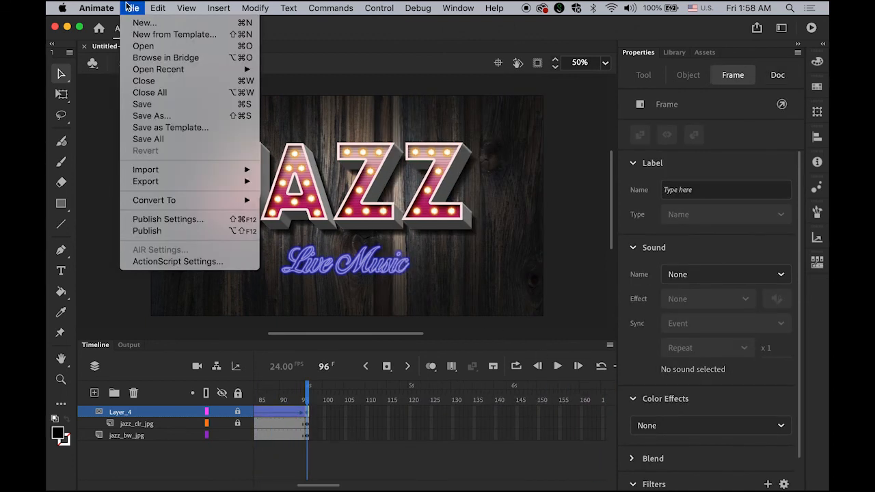
{"action": "left_click", "coordinate": [189, 117]}
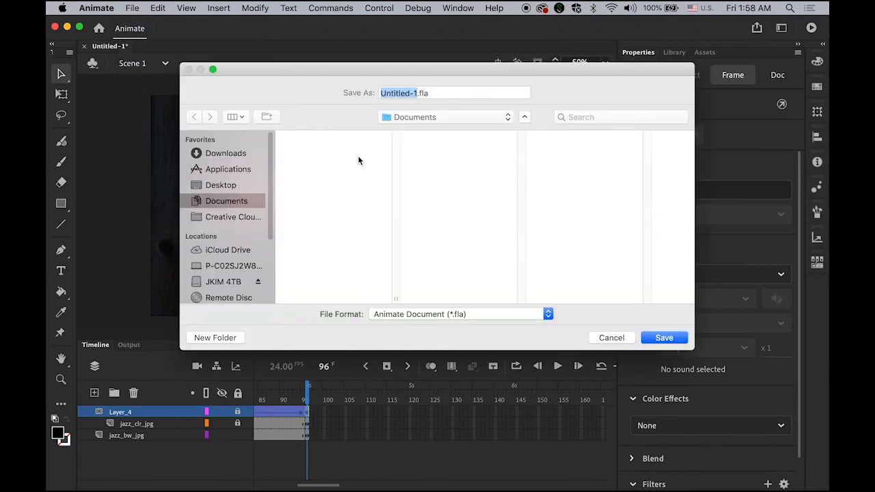
{"action": "type", "text": "jazz"}
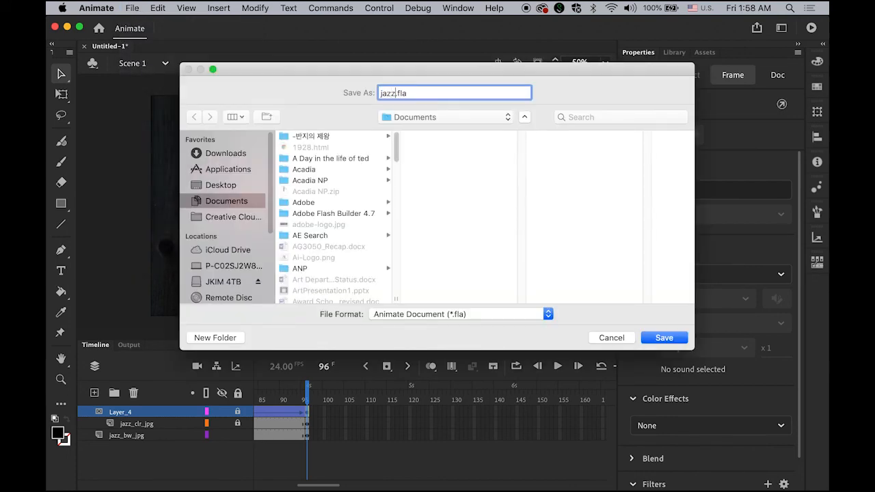
{"action": "left_click", "coordinate": [666, 339]}
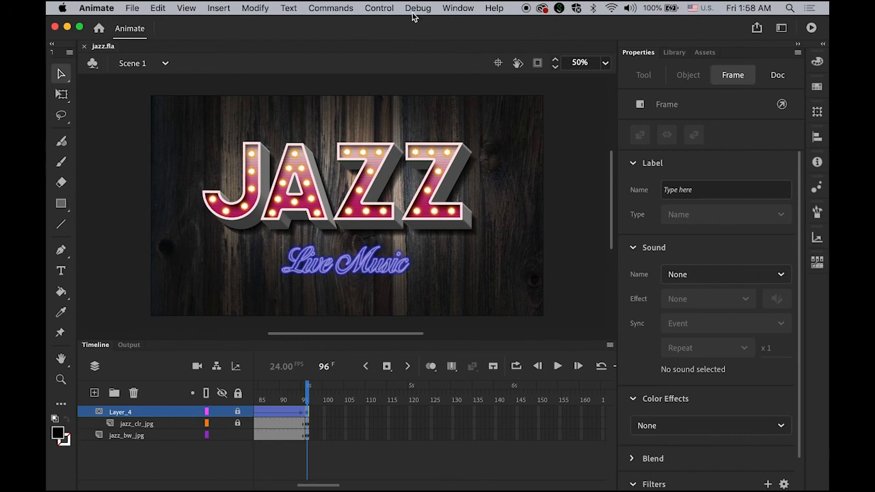
Test the movie in Animate to check the looping mask reveal, and close the test window
{"action": "left_click", "coordinate": [382, 9]}
{"action": "mouse_move", "coordinate": [417, 130]}
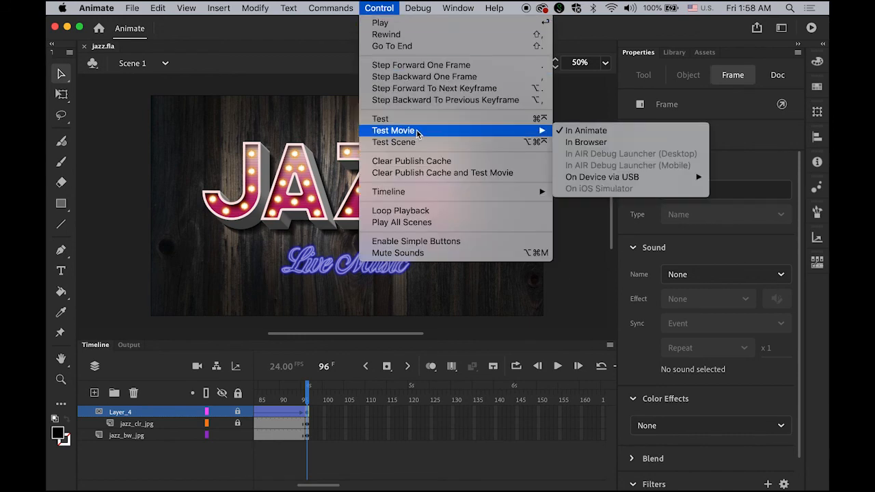
{"action": "left_click", "coordinate": [615, 130]}
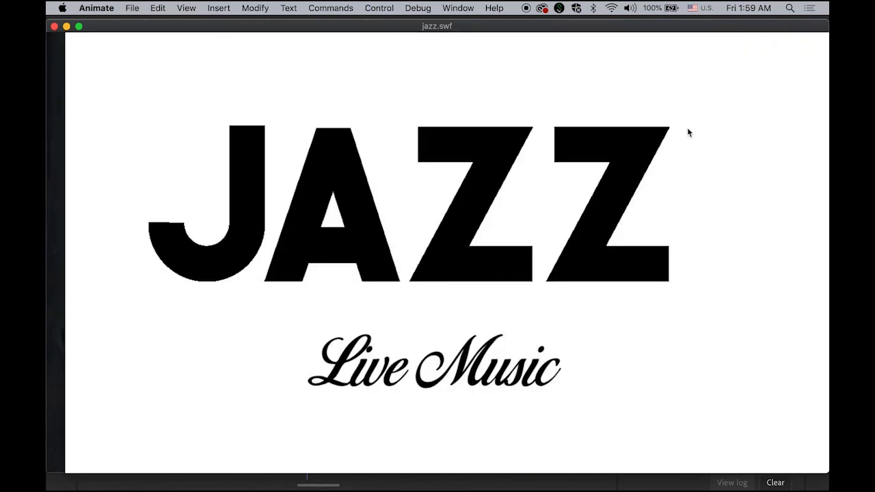
{"action": "left_click", "coordinate": [54, 26]}
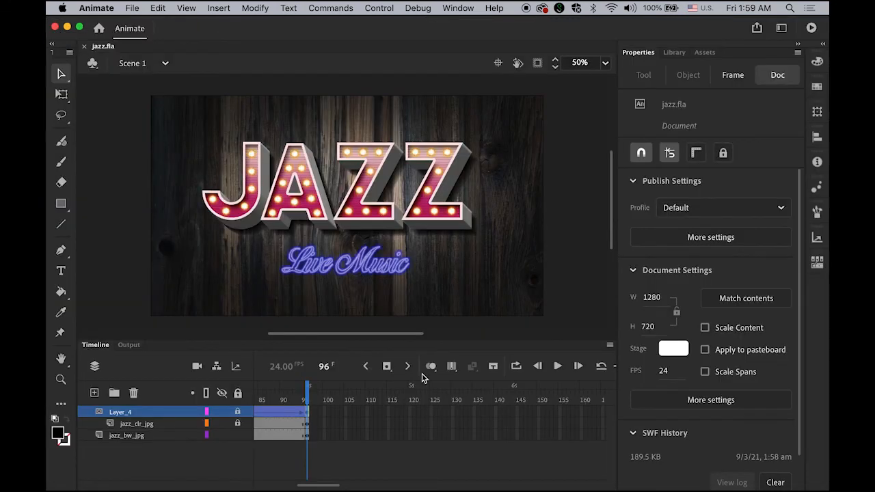
Insert keyframes at frame 192 on Layer_4, jazz_clr_jpg and jazz_bw_jpg
{"action": "left_click_drag", "start_coordinate": [267, 394], "coordinate": [312, 404]}
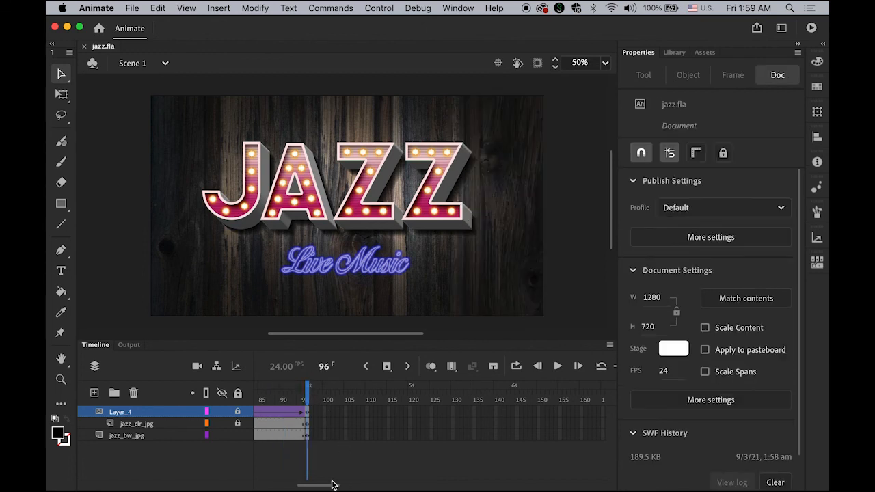
{"action": "left_click_drag", "start_coordinate": [328, 487], "coordinate": [348, 488]}
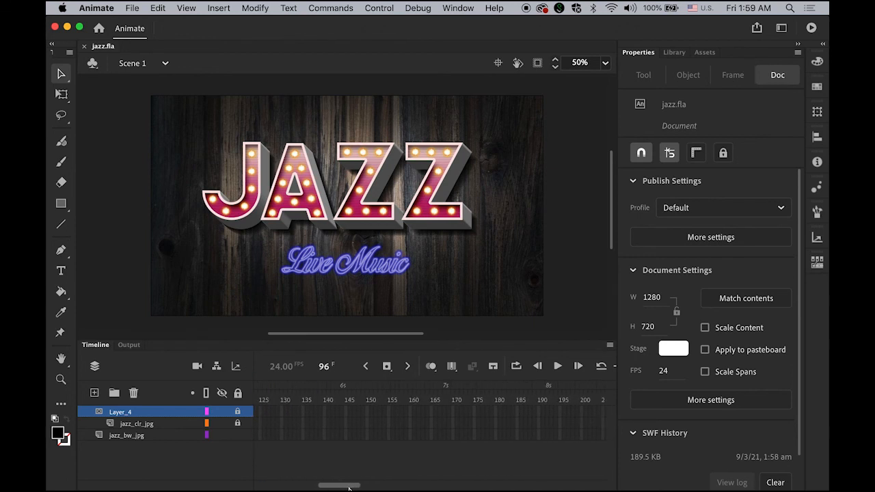
{"action": "left_click", "coordinate": [549, 439], "text": "shift"}
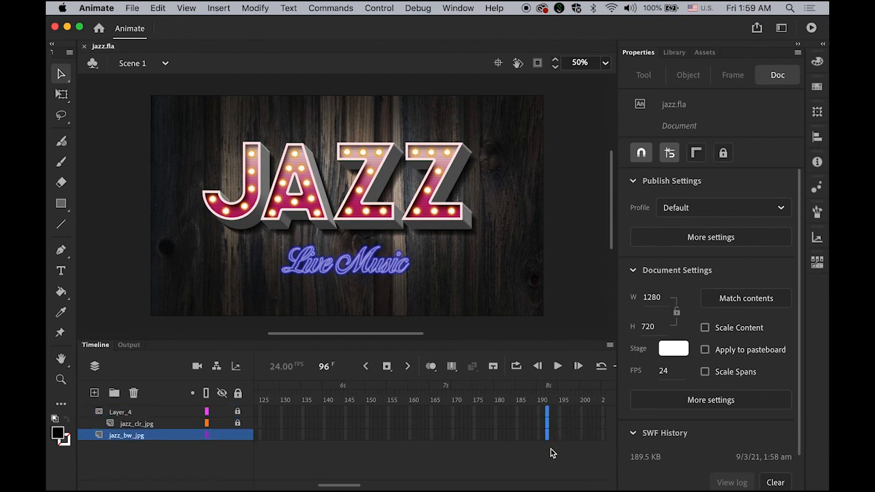
{"action": "left_click", "coordinate": [391, 368]}
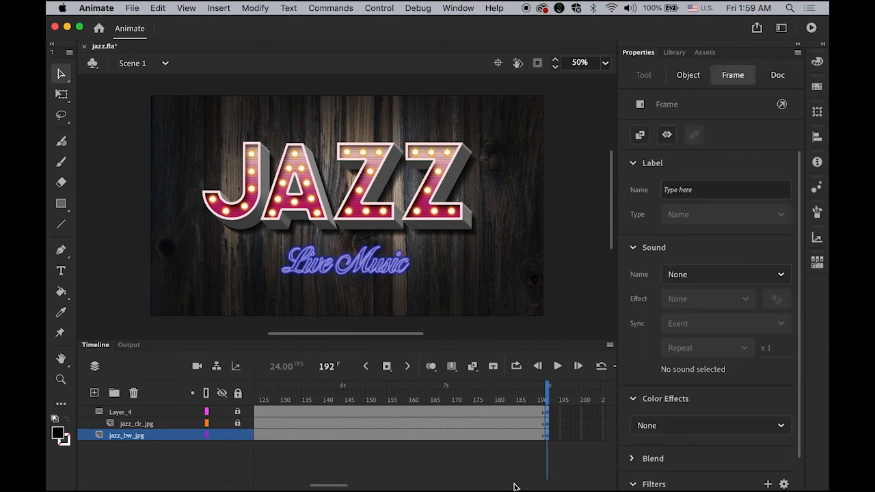
{"action": "left_click", "coordinate": [585, 470]}
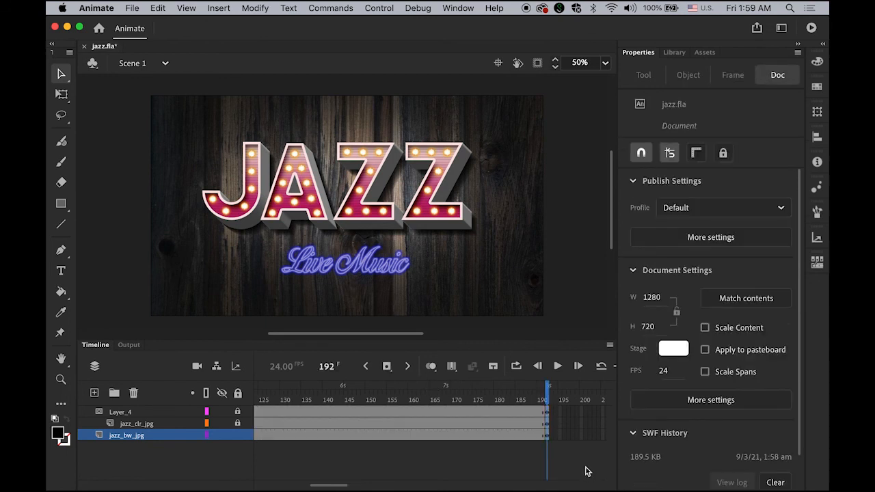
Test the extended movie in Animate to check the mask reveal and the added hold, and close the test window
{"action": "left_click", "coordinate": [379, 8]}
{"action": "mouse_move", "coordinate": [421, 131]}
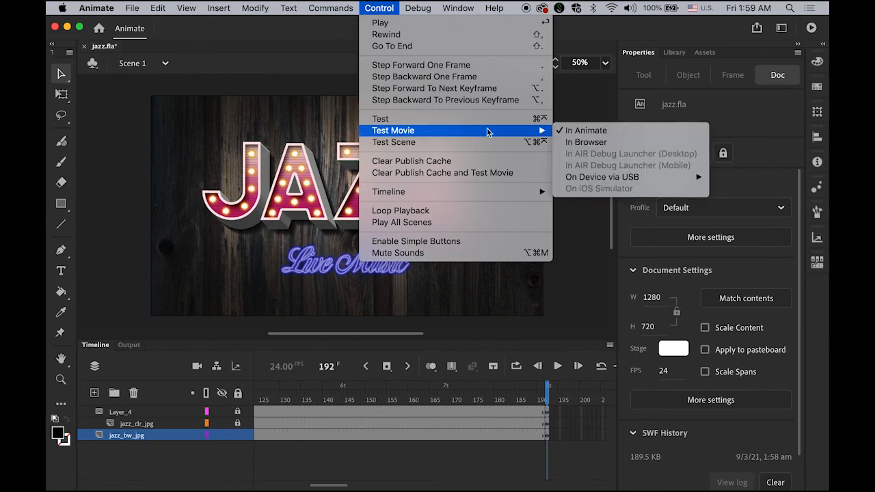
{"action": "left_click", "coordinate": [578, 131]}
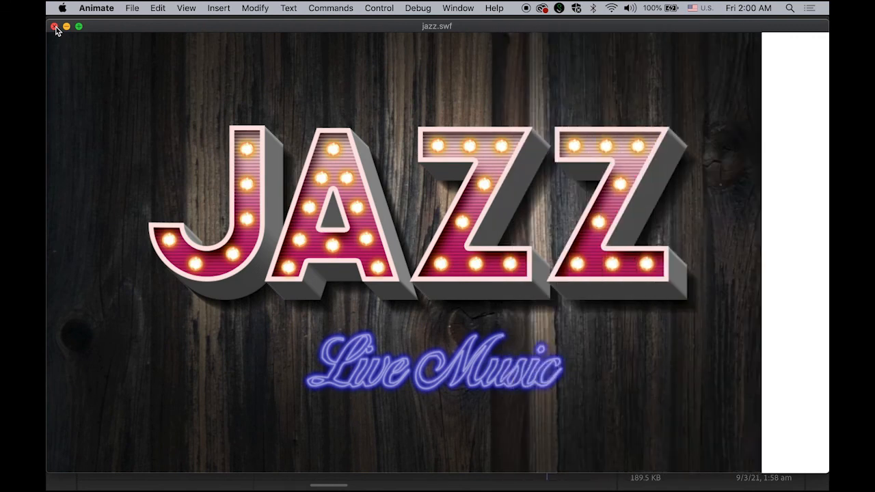
{"action": "left_click", "coordinate": [54, 26]}
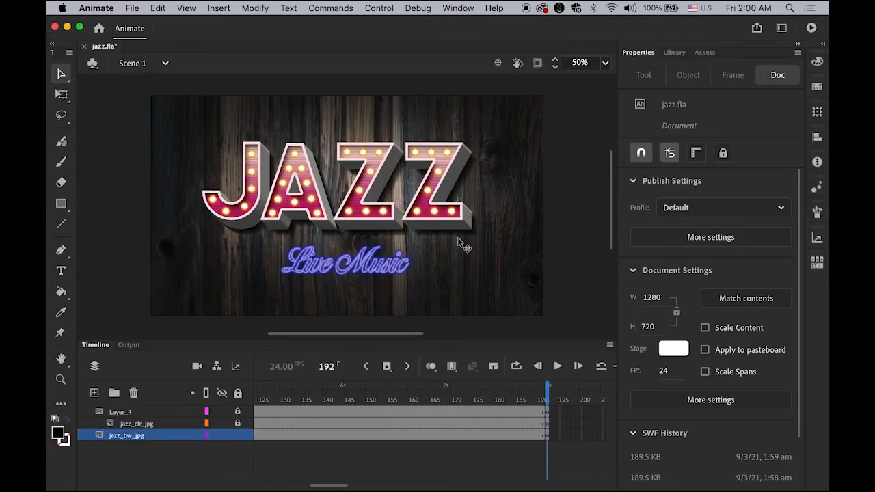
Set up a video export of the entire movie at 1280 by 720 px, in H.264 format with the YouTube 720p HD preset
{"action": "left_click", "coordinate": [132, 6]}
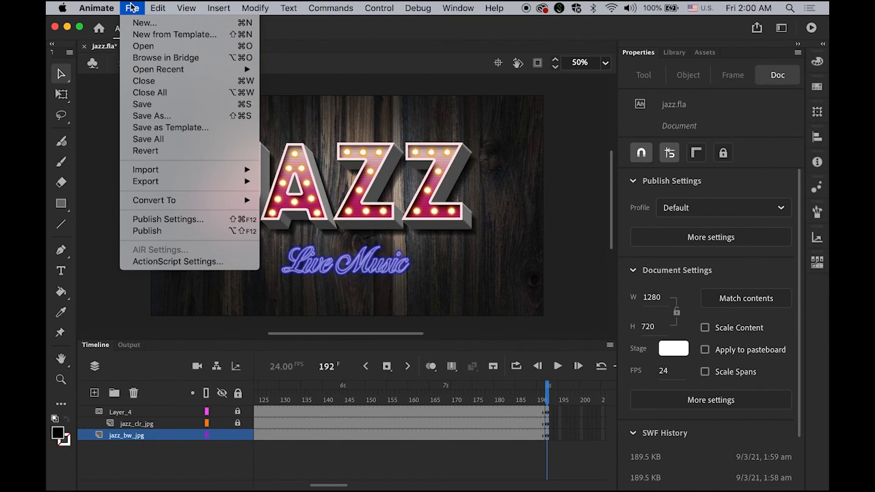
{"action": "mouse_move", "coordinate": [156, 188]}
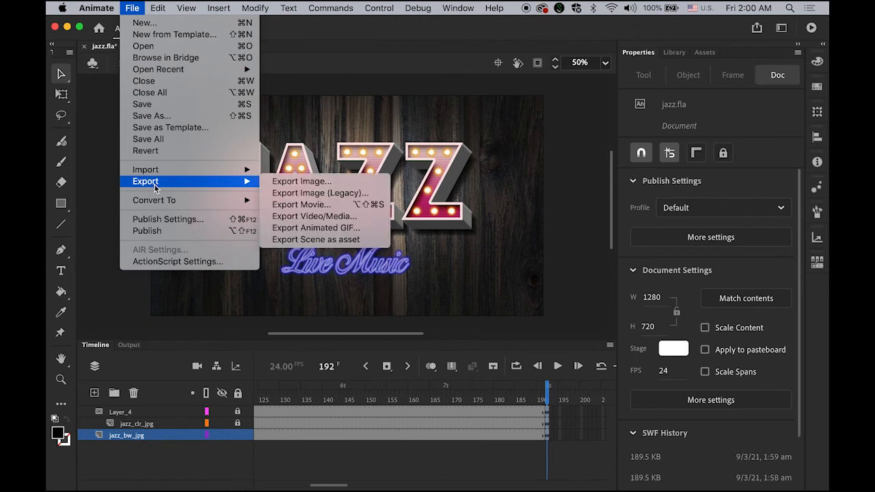
{"action": "left_click", "coordinate": [356, 218]}
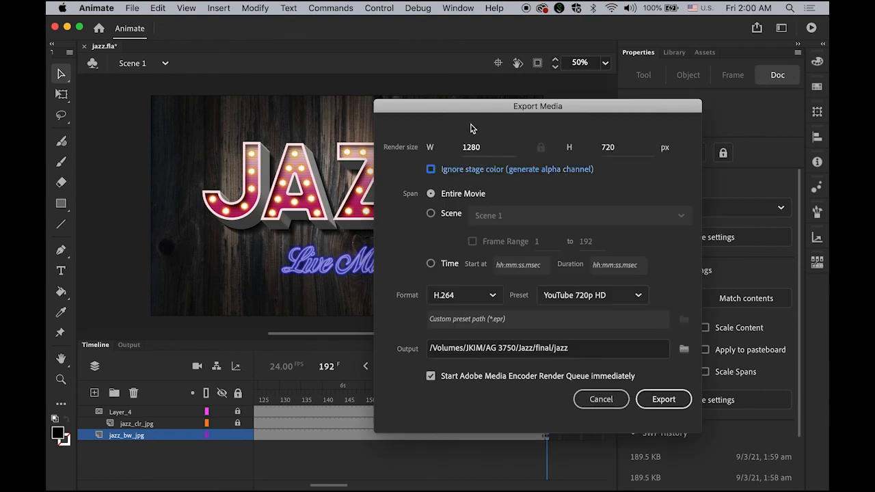
{"action": "left_click_drag", "start_coordinate": [462, 107], "coordinate": [253, 86]}
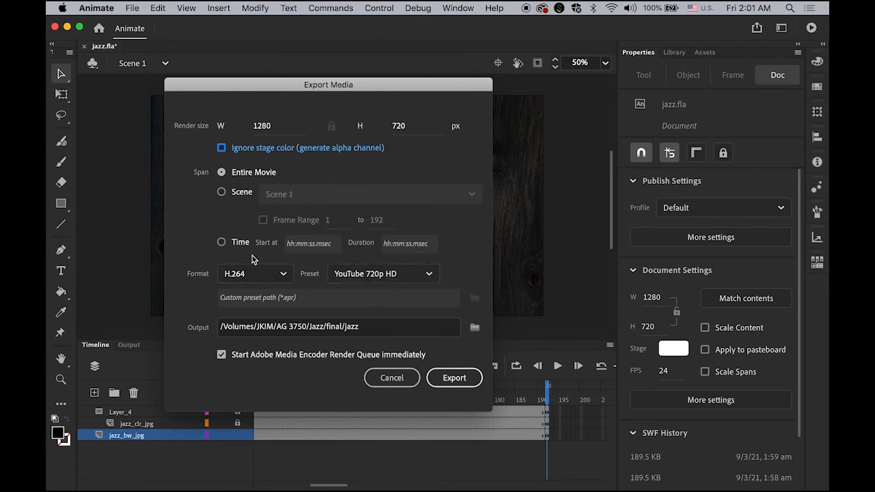
{"action": "left_click", "coordinate": [286, 275]}
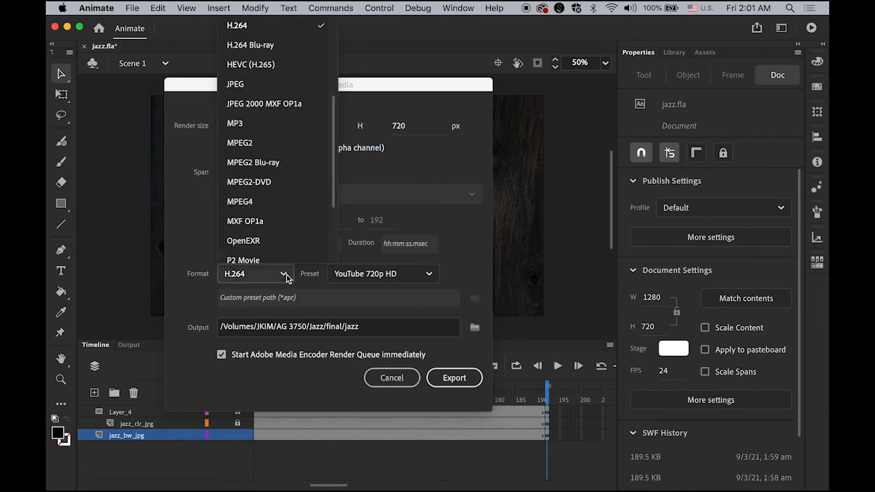
{"action": "left_click", "coordinate": [436, 166]}
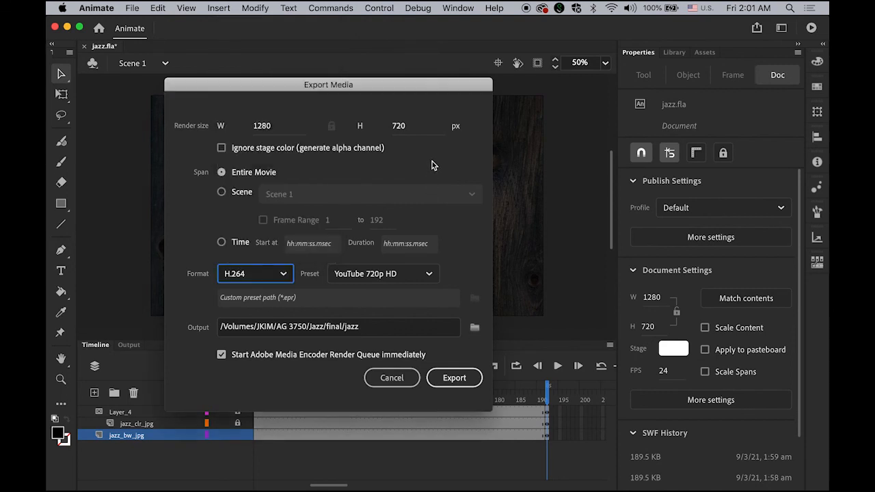
{"action": "left_click", "coordinate": [429, 274]}
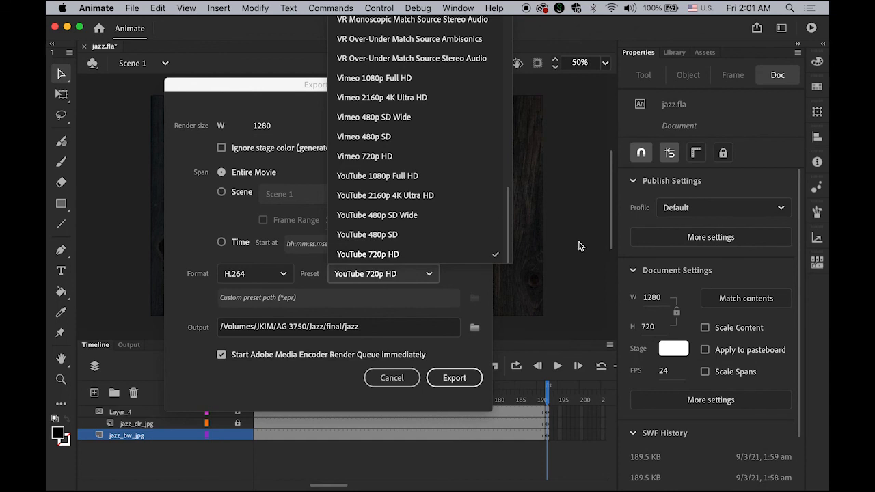
{"action": "left_click", "coordinate": [463, 286]}
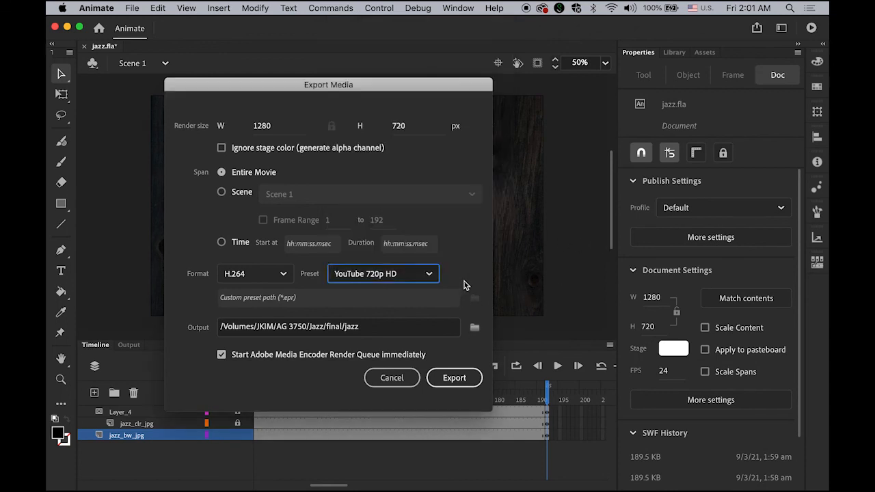
Set the export output to jazz on the Desktop and export the video with the Adobe Media Encoder render queue starting immediately
{"action": "left_click", "coordinate": [475, 330]}
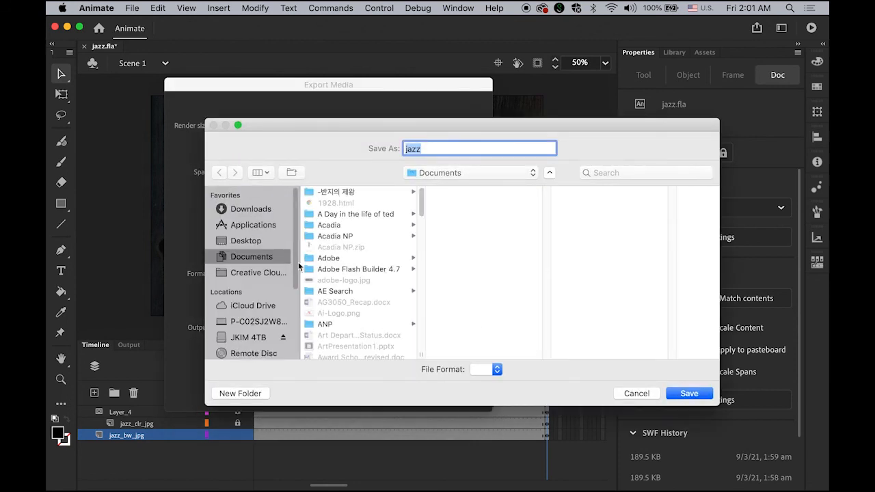
{"action": "left_click", "coordinate": [245, 242]}
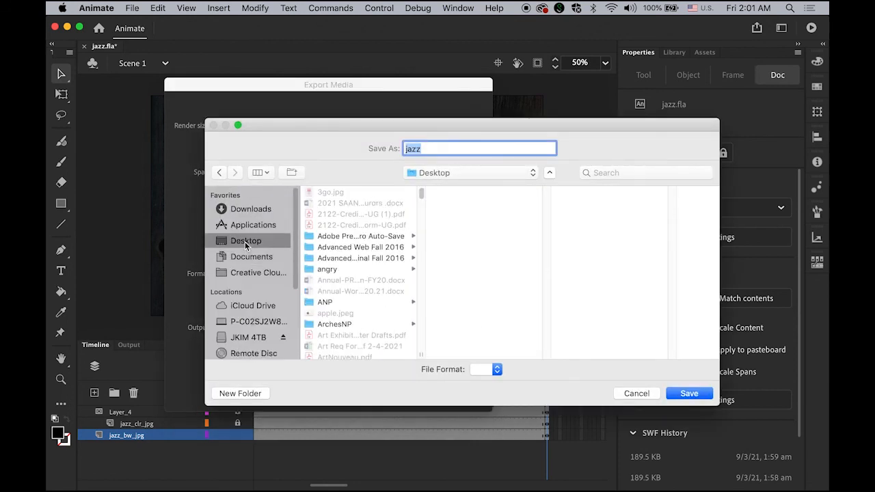
{"action": "left_click", "coordinate": [689, 393]}
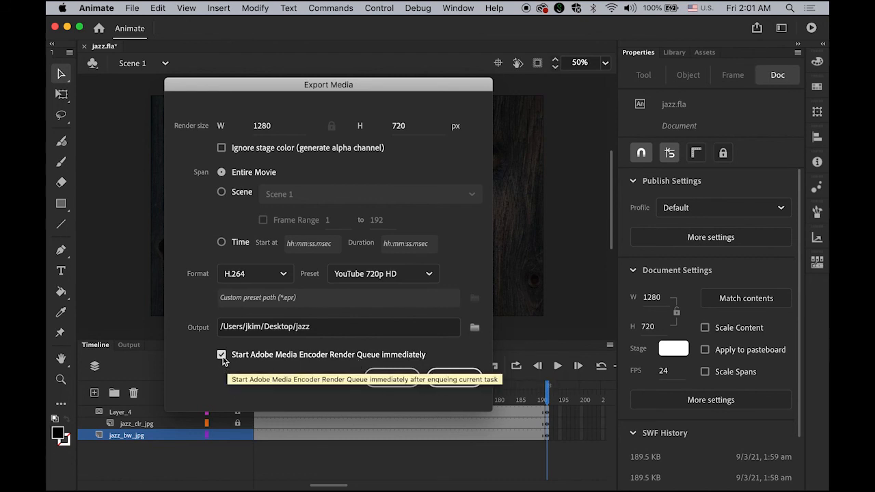
{"action": "left_click", "coordinate": [459, 381]}
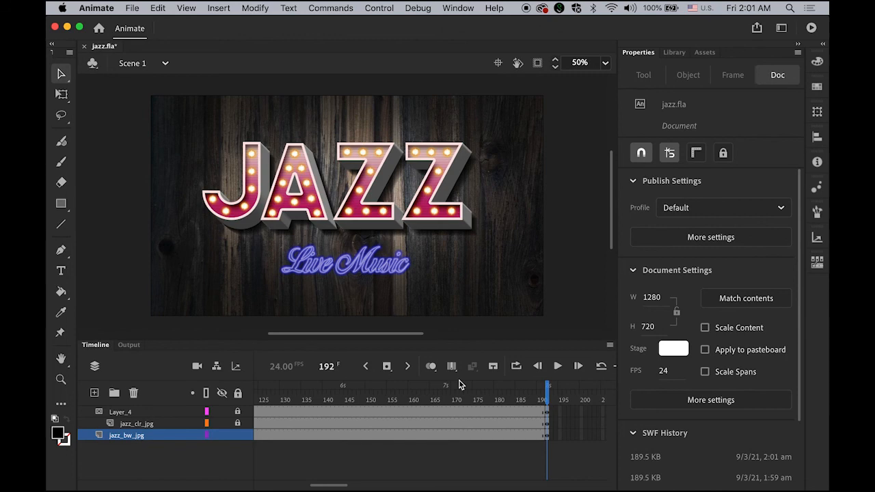
Switch to Finder, locate jazz.mp4 on the Desktop, and play it in a Quick Look preview
{"action": "mouse_move", "coordinate": [710, 478]}
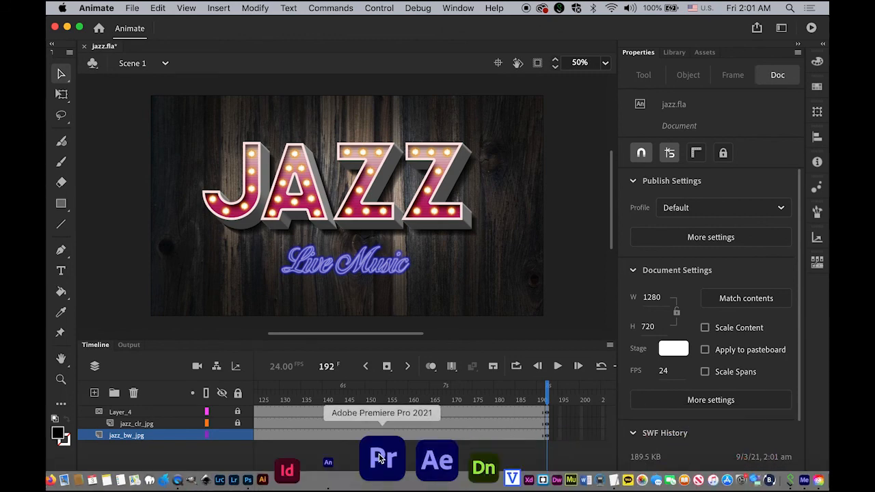
{"action": "left_click", "coordinate": [67, 455]}
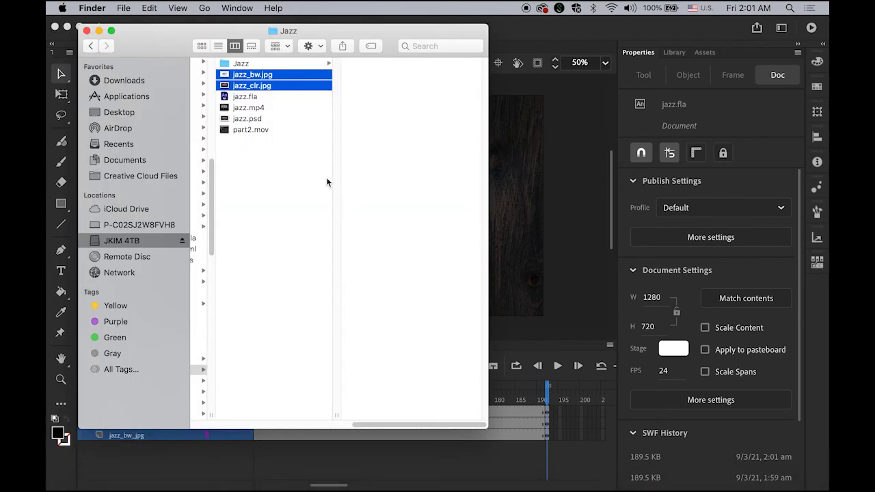
{"action": "left_click", "coordinate": [114, 114]}
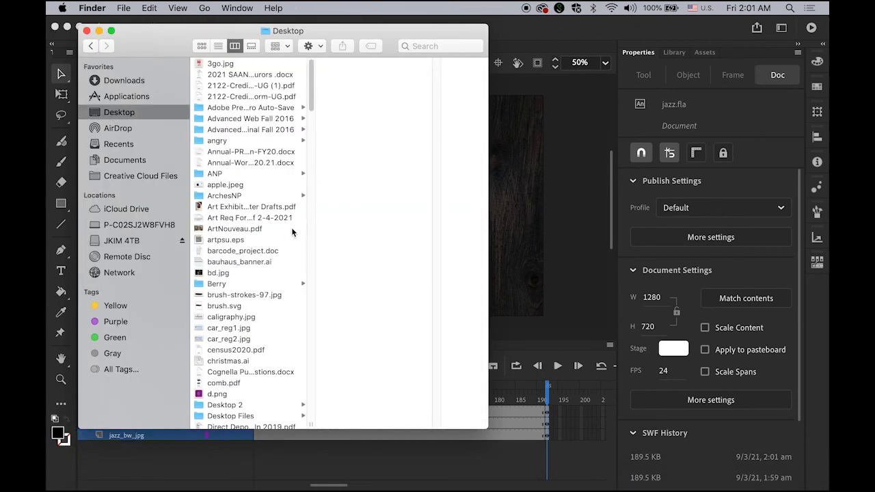
{"action": "scroll", "coordinate": [287, 232], "scroll_direction": "down", "scroll_amount": 15}
{"action": "scroll", "coordinate": [283, 237], "scroll_direction": "down", "scroll_amount": 10}
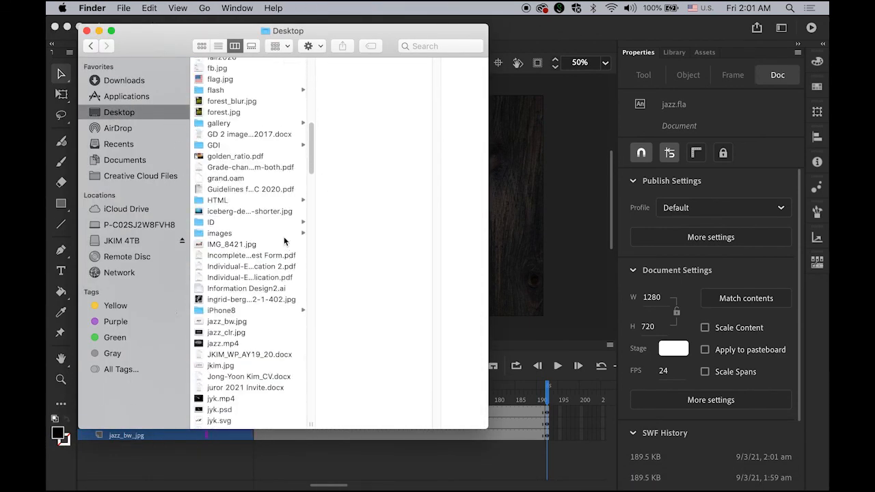
{"action": "scroll", "coordinate": [284, 236], "scroll_direction": "down", "scroll_amount": 3}
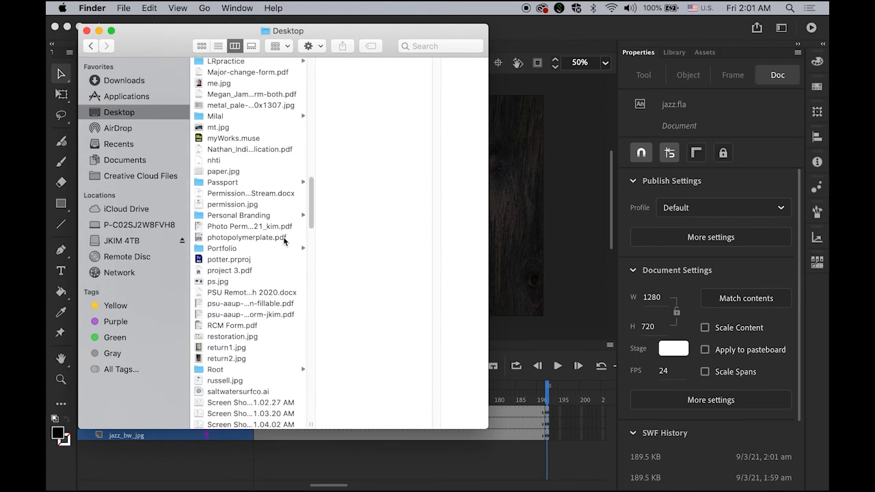
{"action": "scroll", "coordinate": [280, 219], "scroll_direction": "up", "scroll_amount": 8}
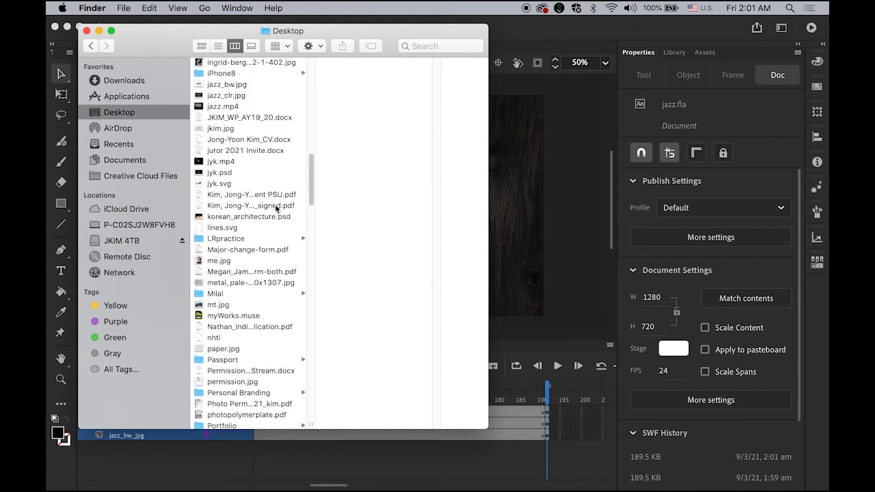
{"action": "left_click", "coordinate": [238, 107]}
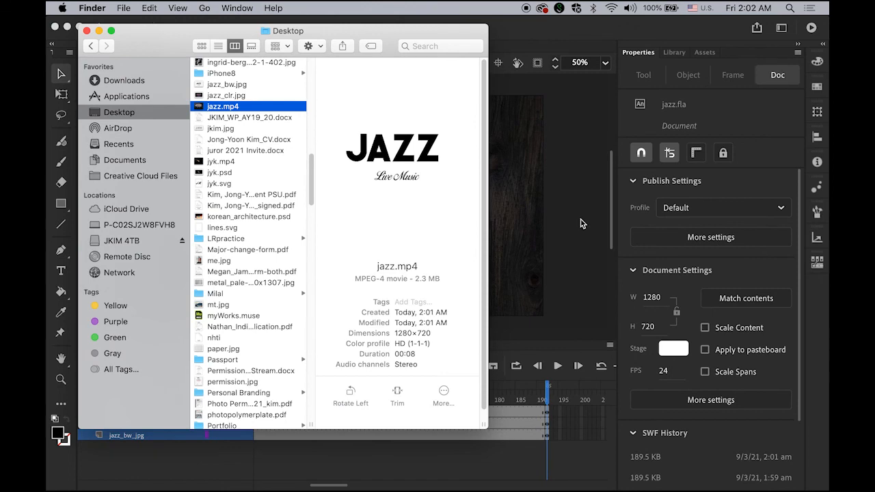
{"action": "key", "text": "space"}
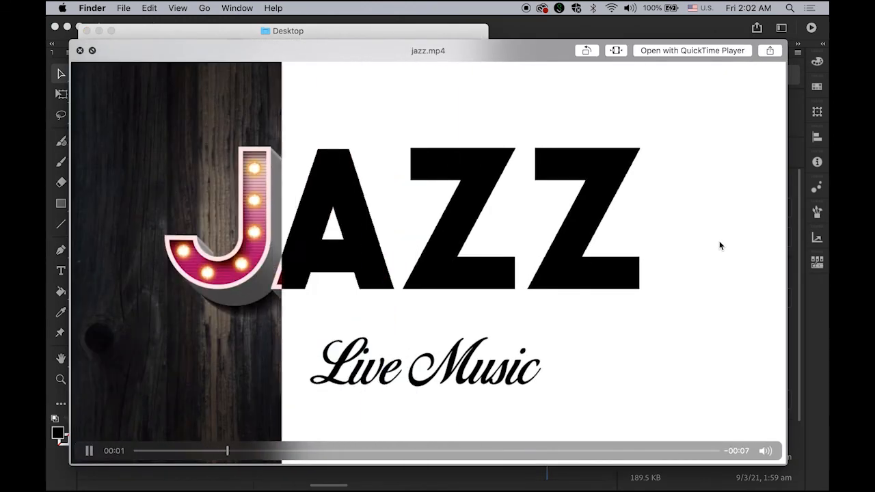